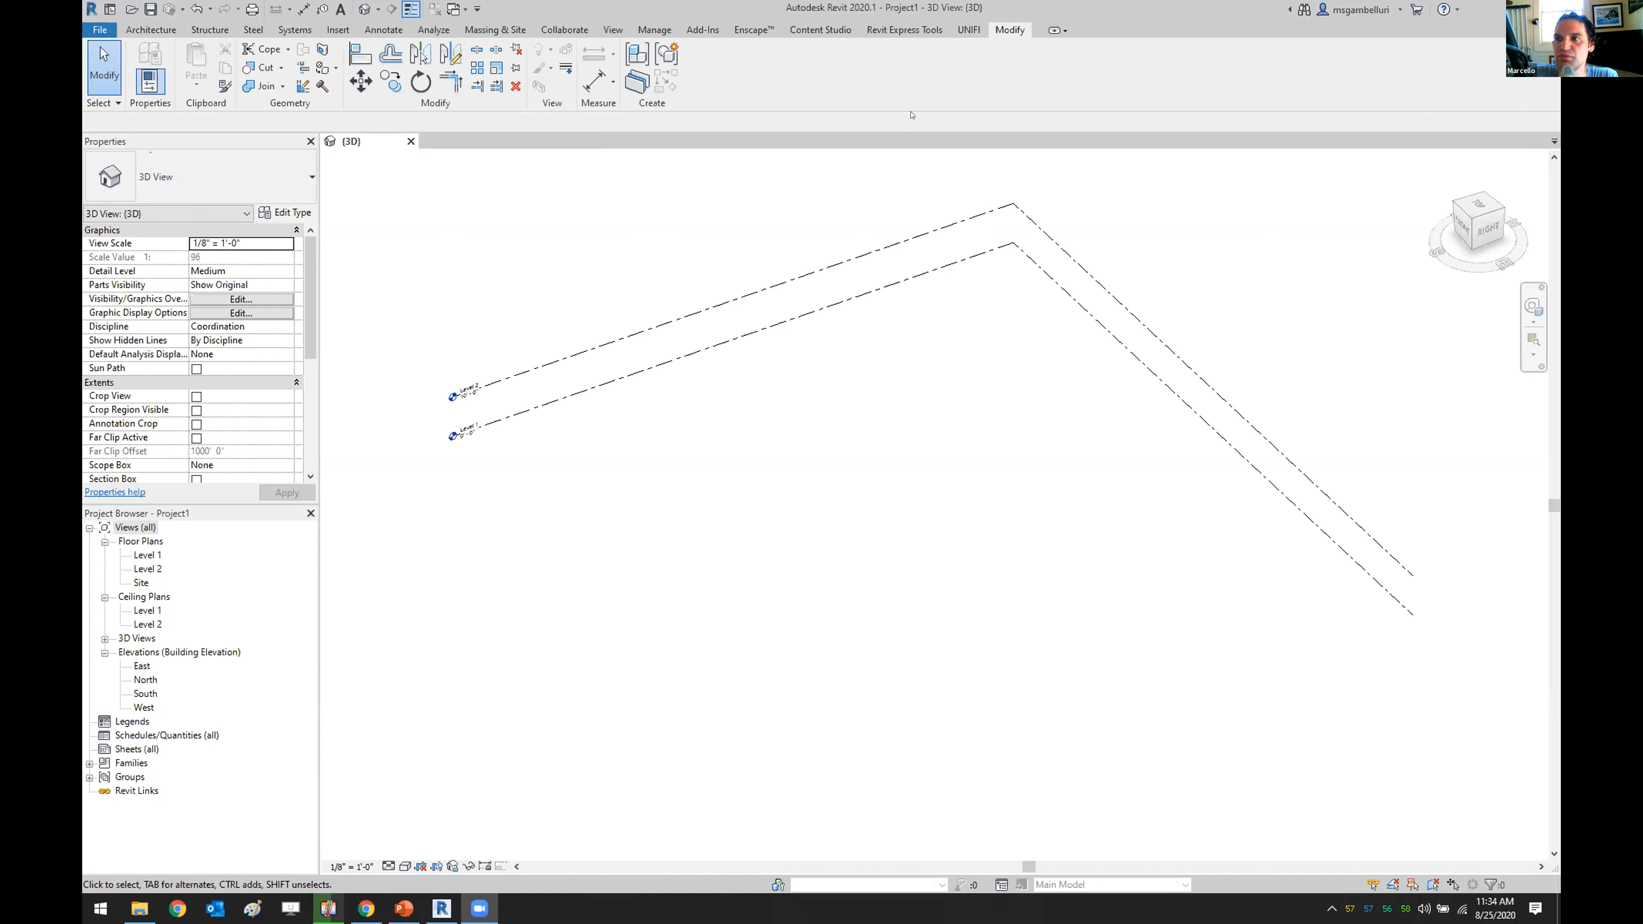
- Load Rhino inside Revit, open its window full-screen, and enlarge the Perspective viewport to fill the modelling area
left_click(704, 29)
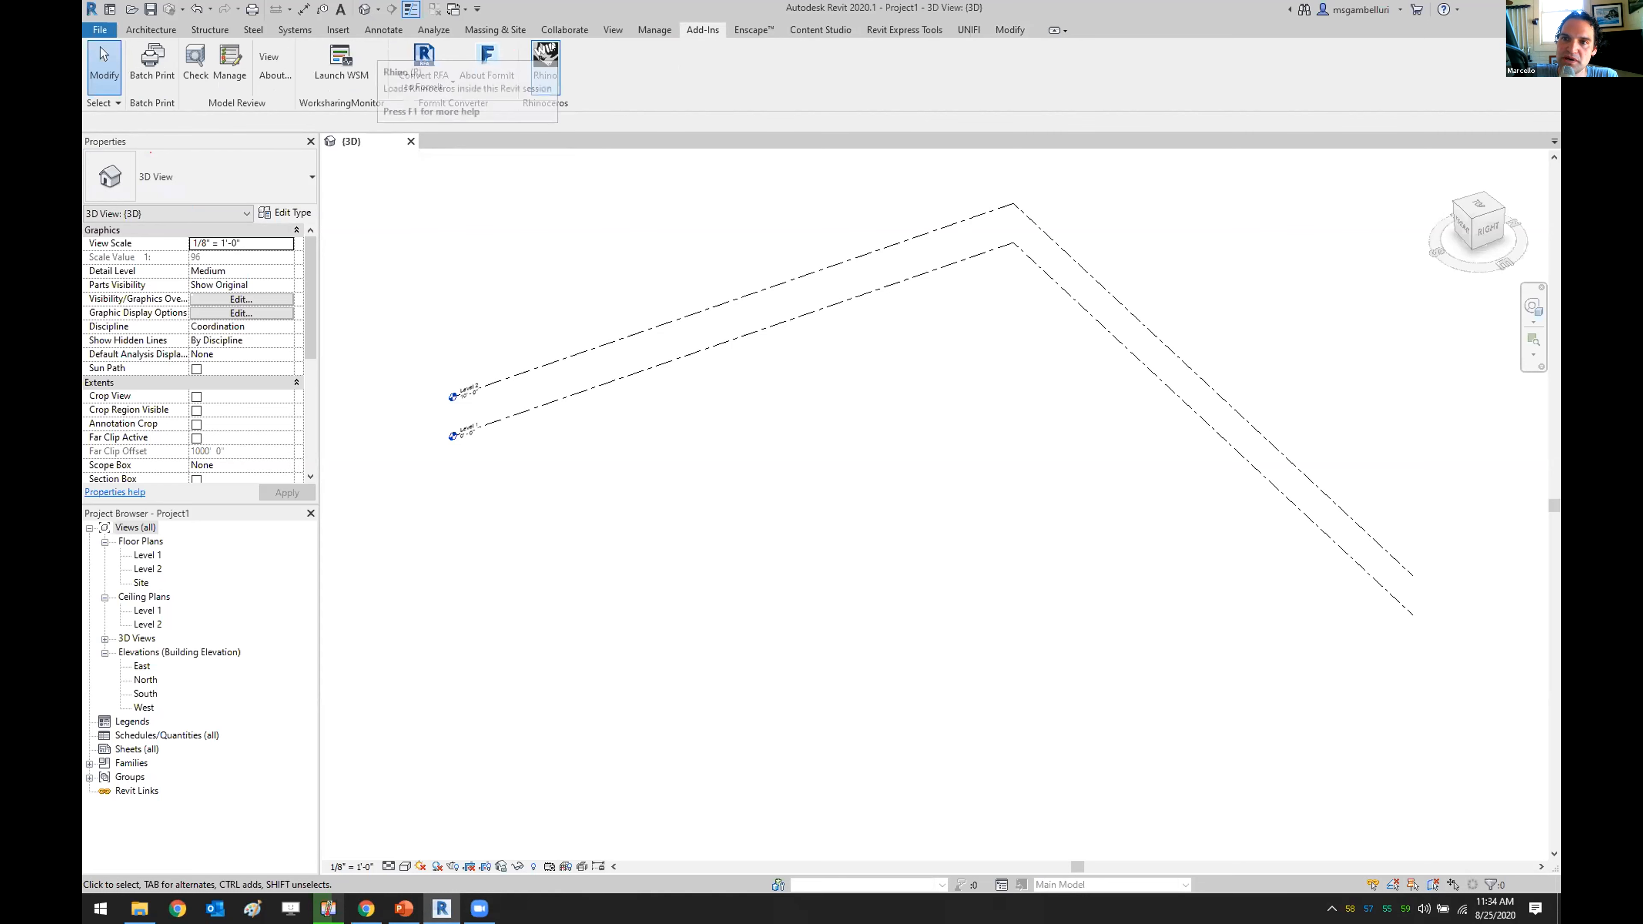
left_click(542, 59)
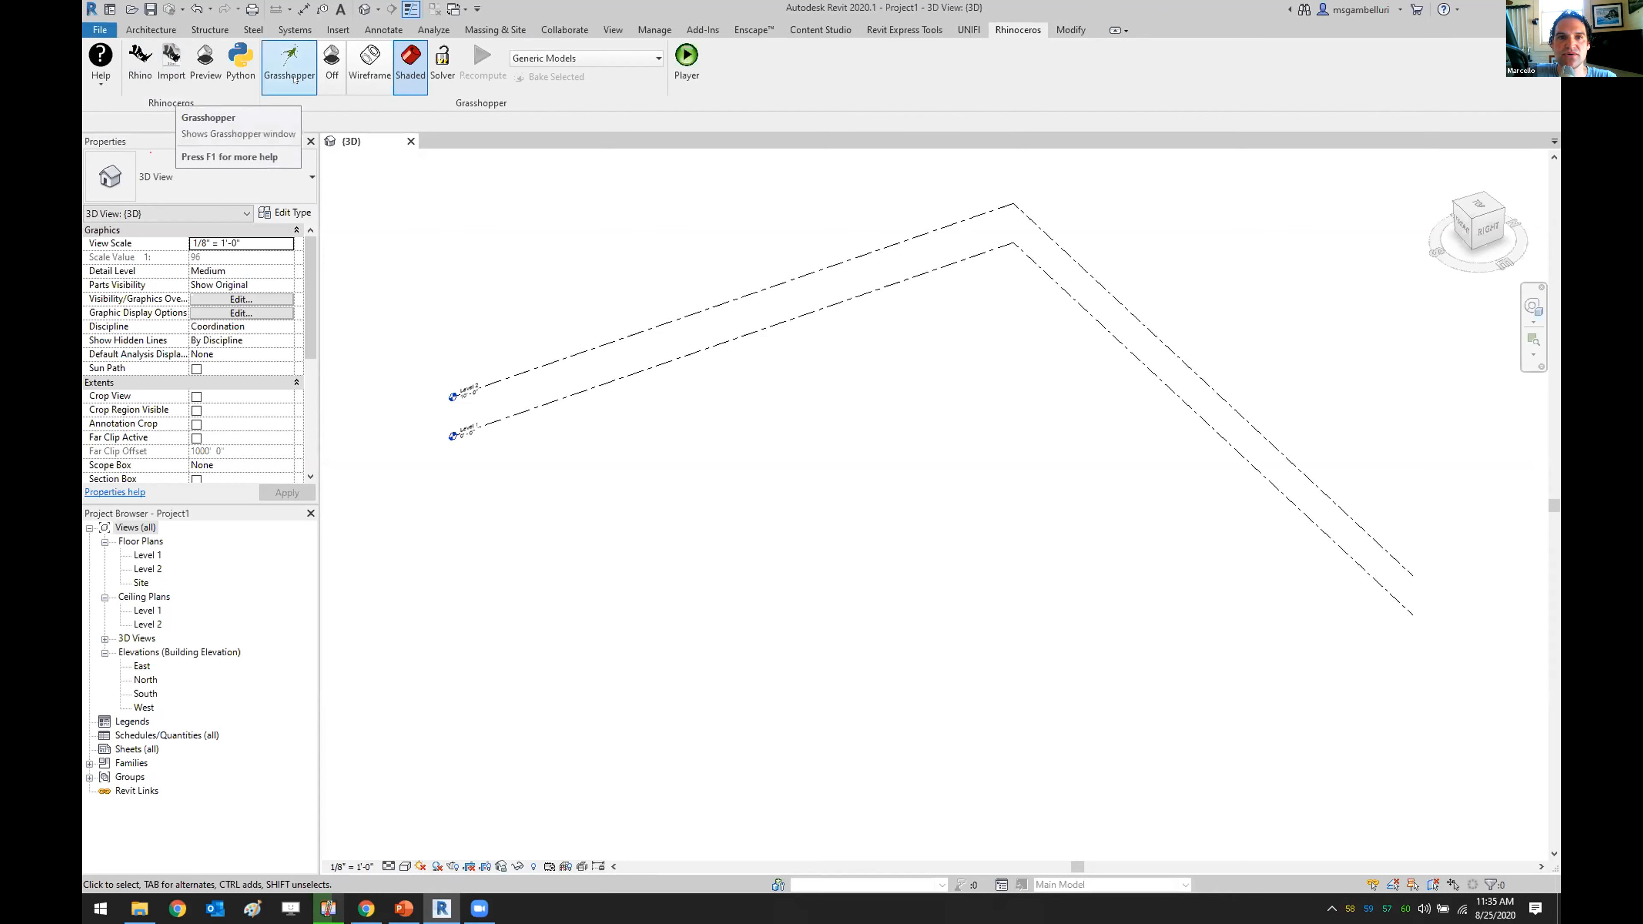
left_click(138, 64)
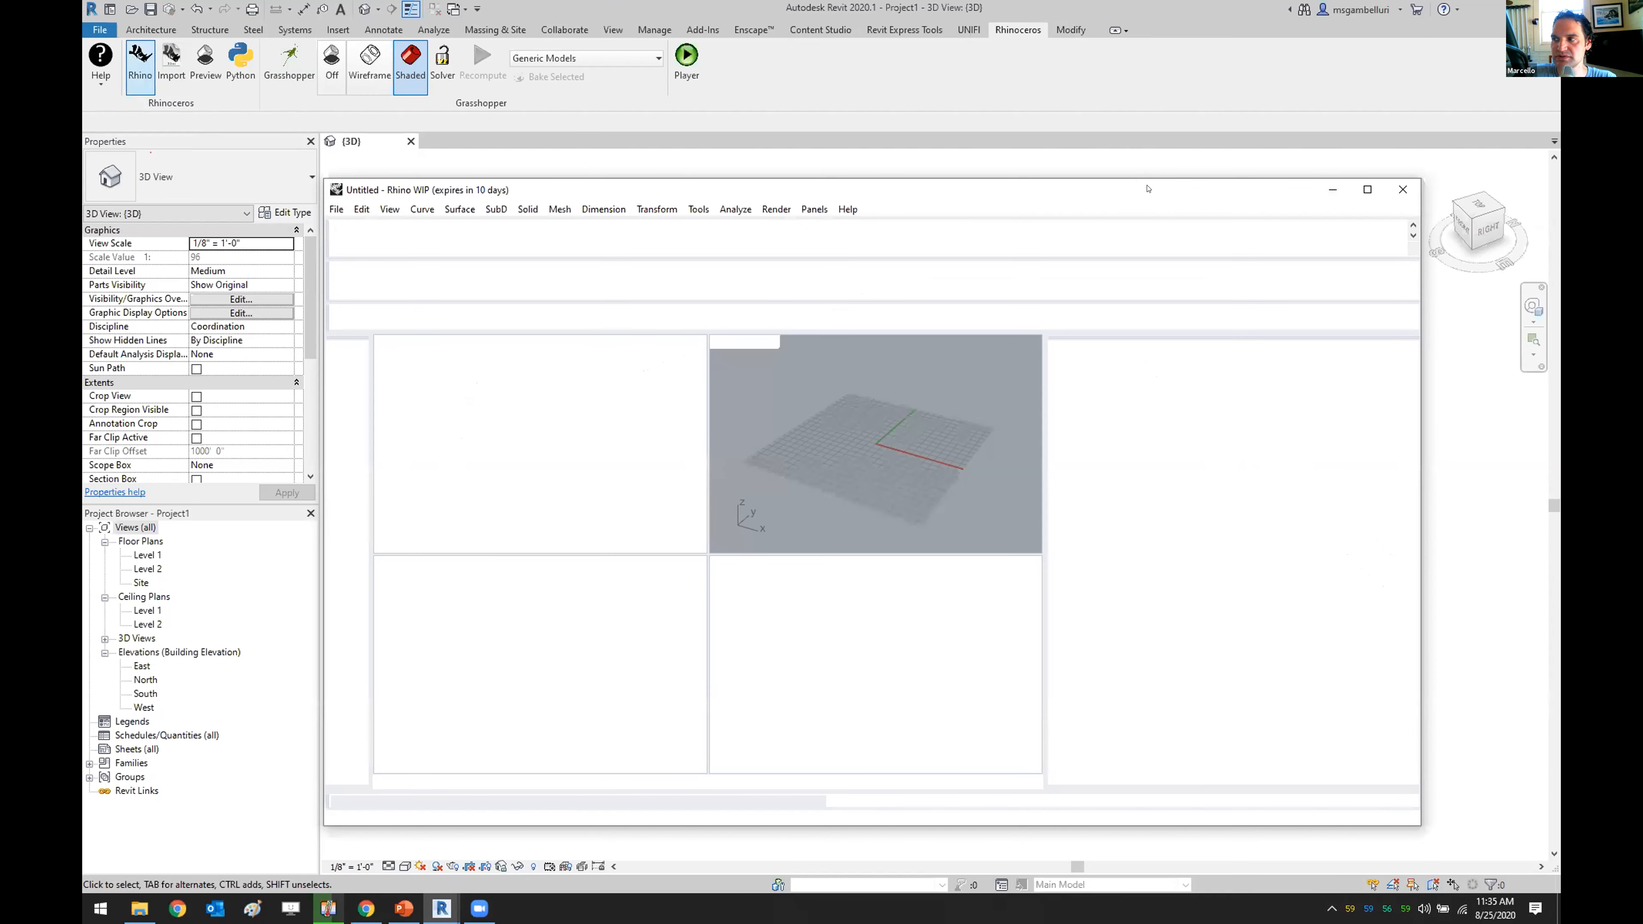
left_click_drag(1035, 190, 893, 107)
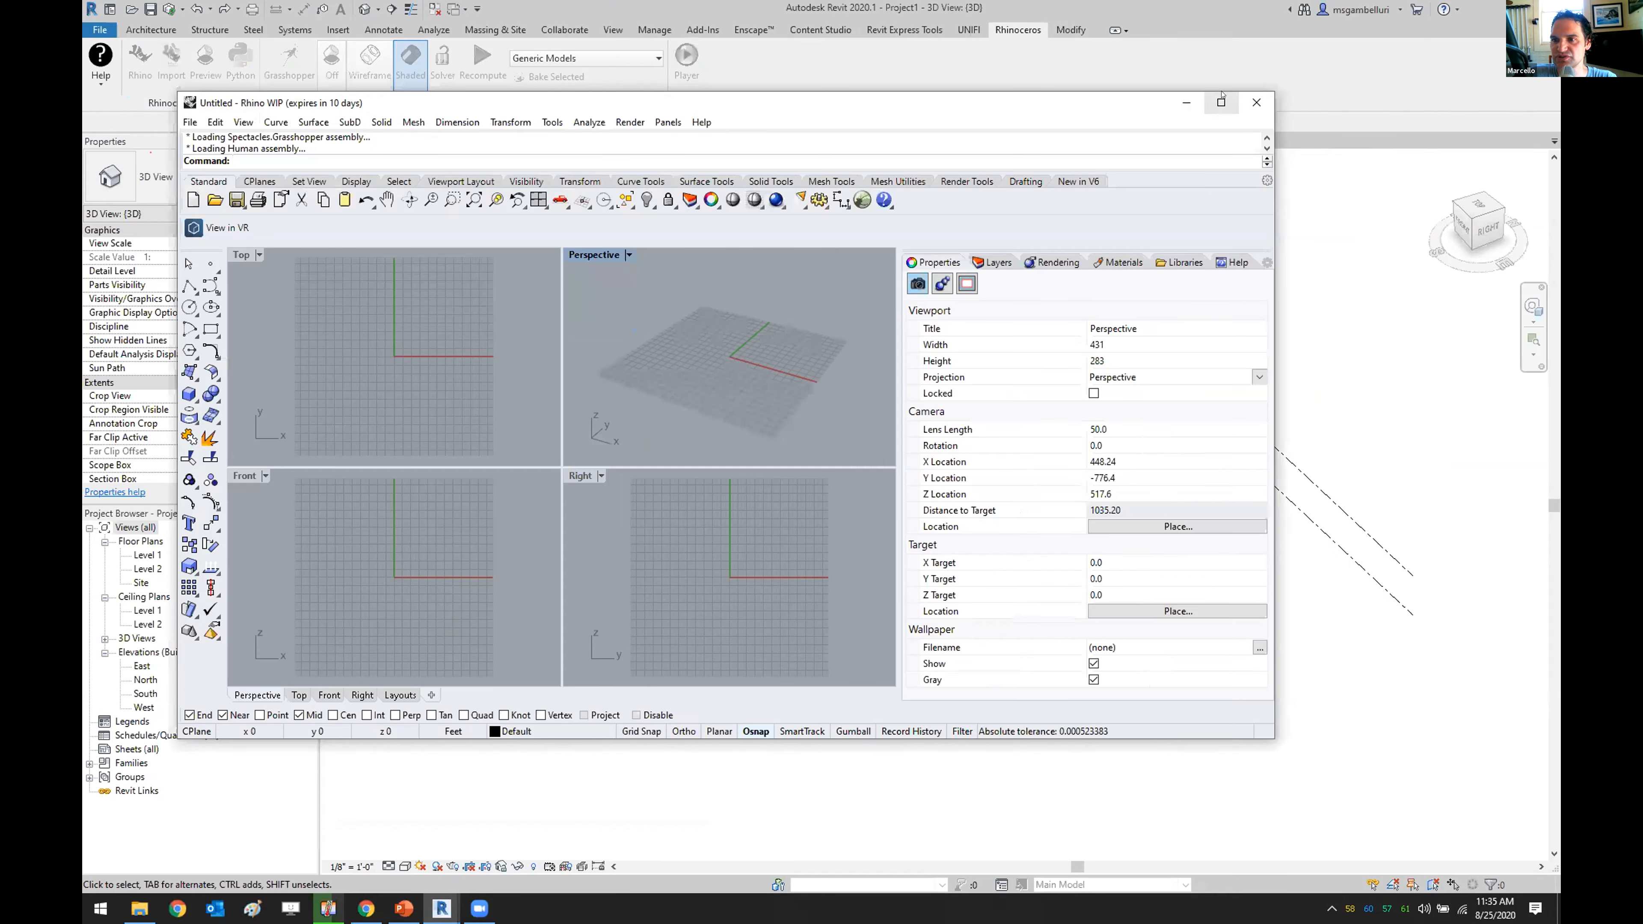
left_click(1225, 107)
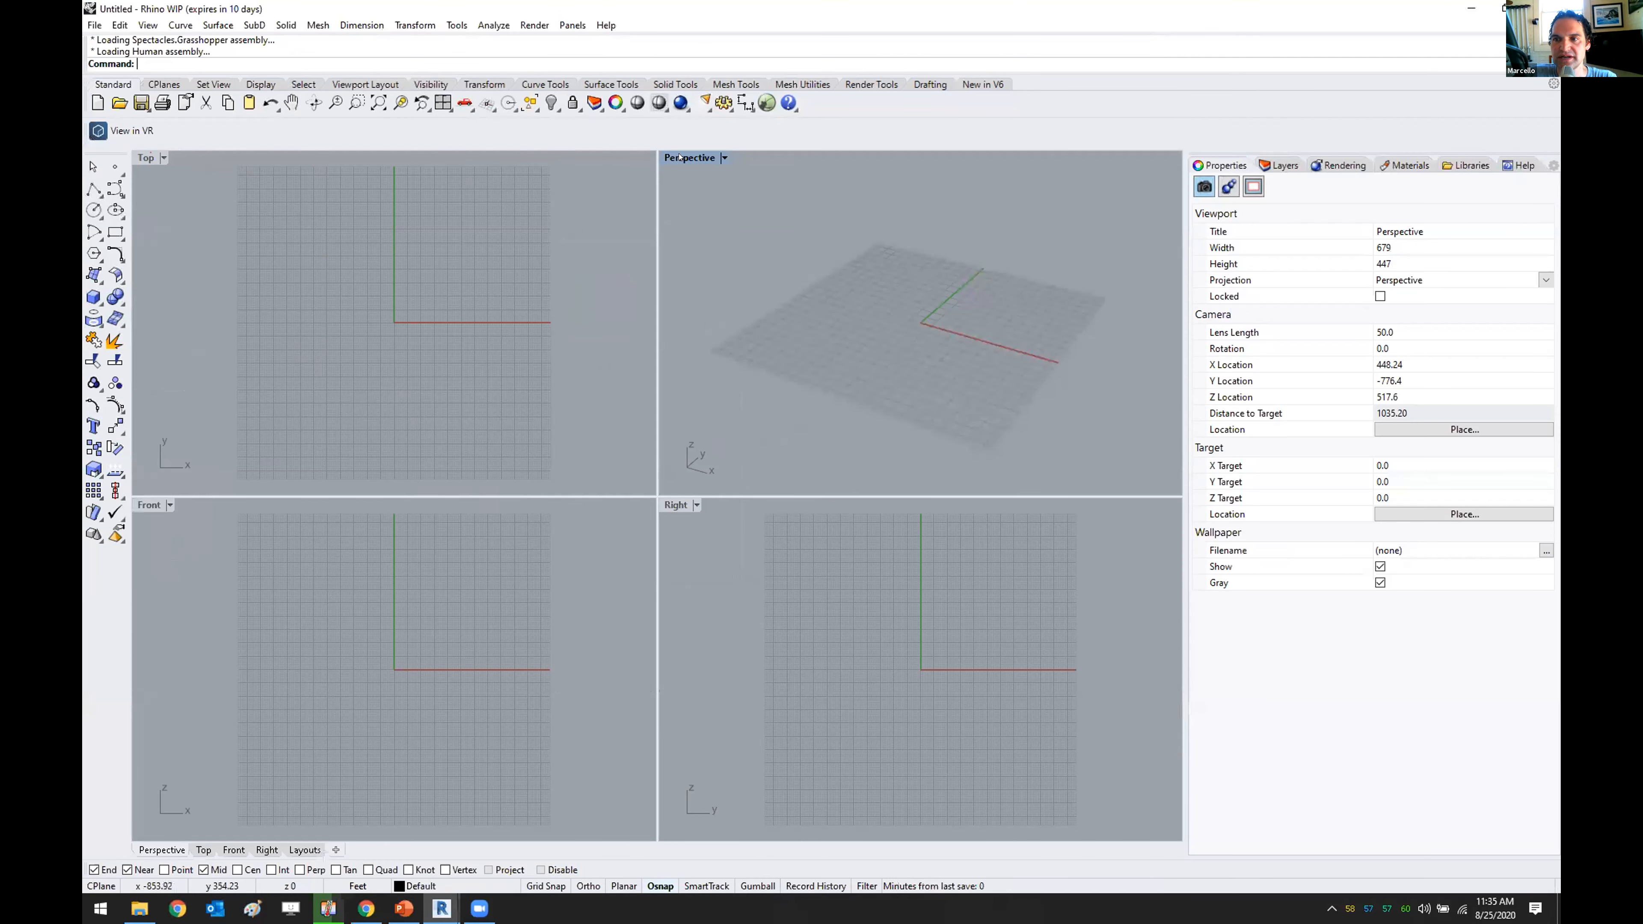
double_click(679, 158)
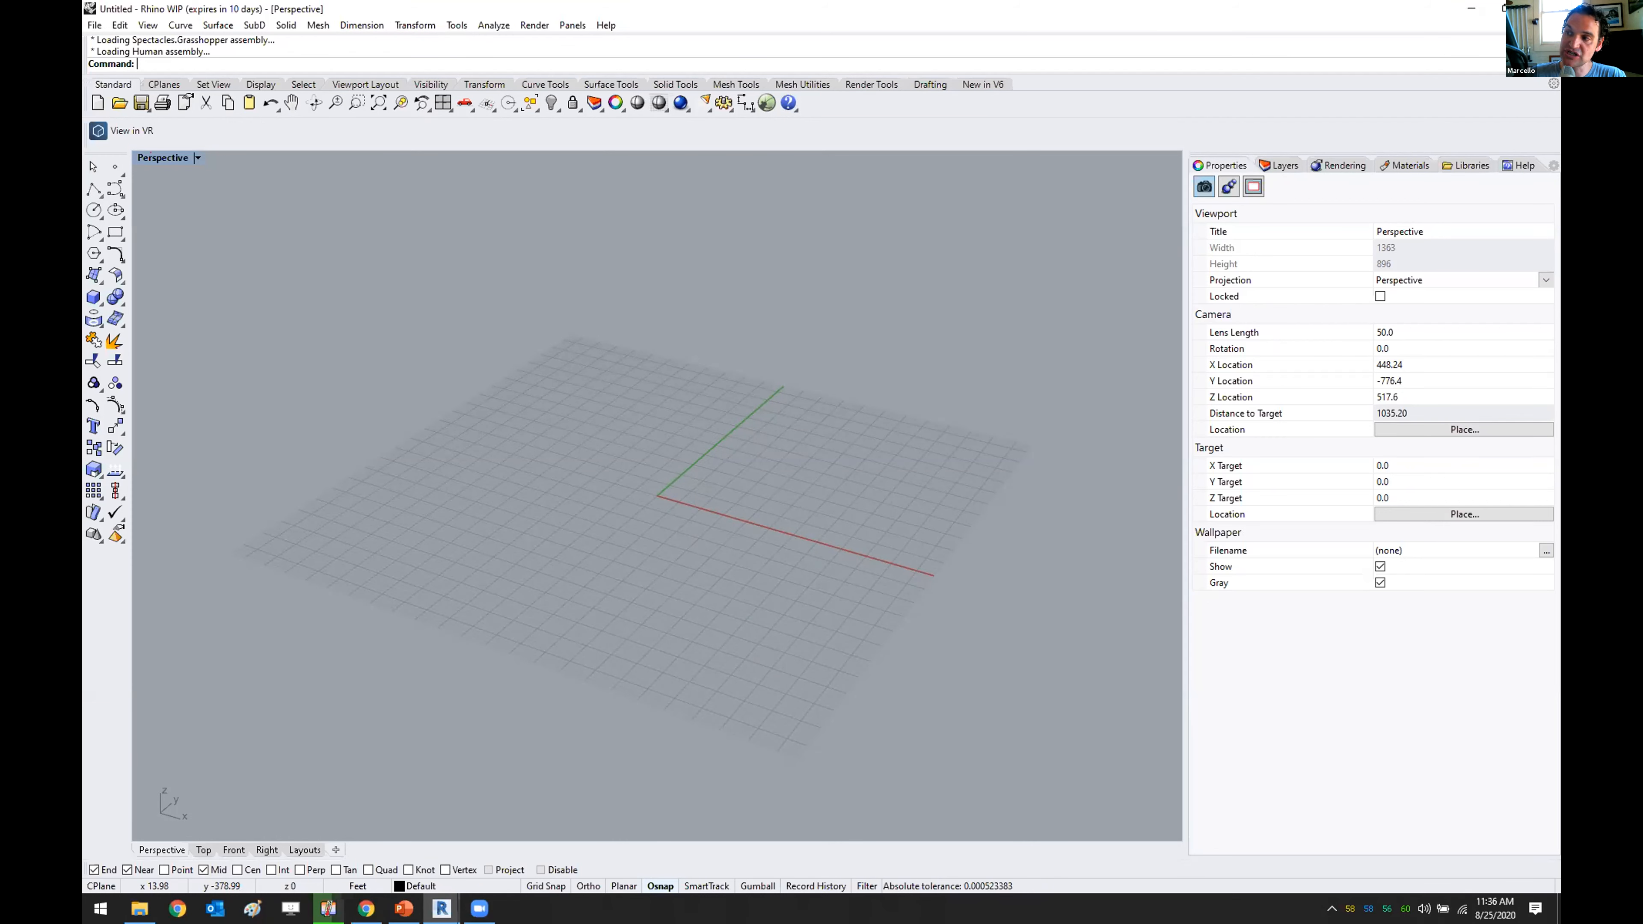
- Switch back to Revit and launch Grasshopper, dismissing its getting-started window, minimizing the editor and cancelling the project save reminder
mouse_move(442, 907)
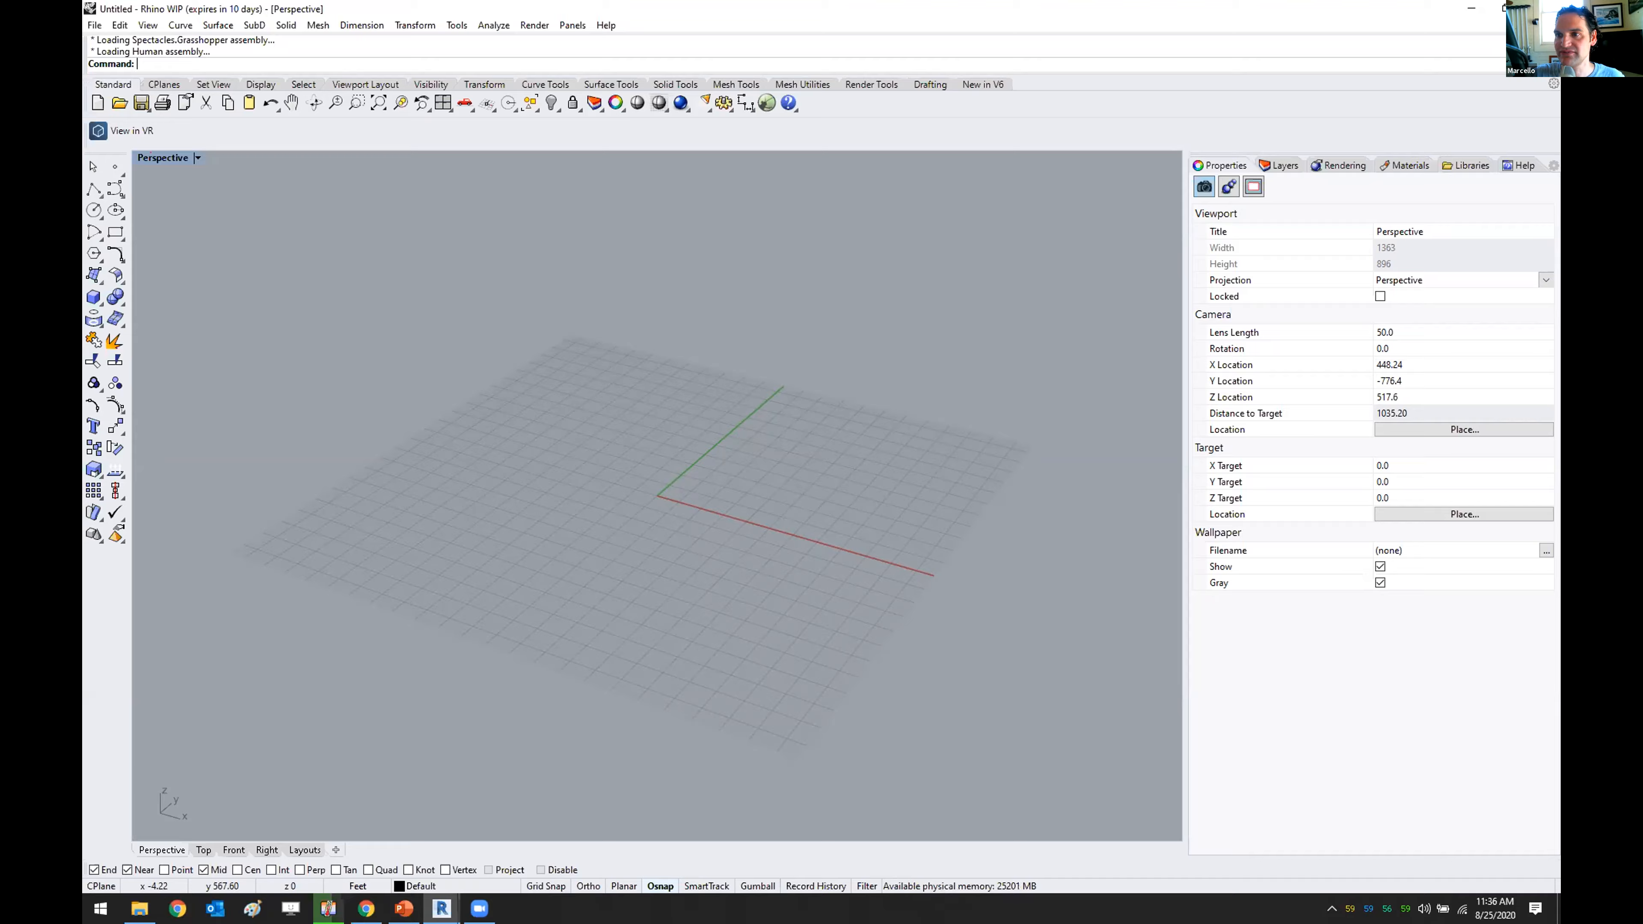
key("alt+Tab")
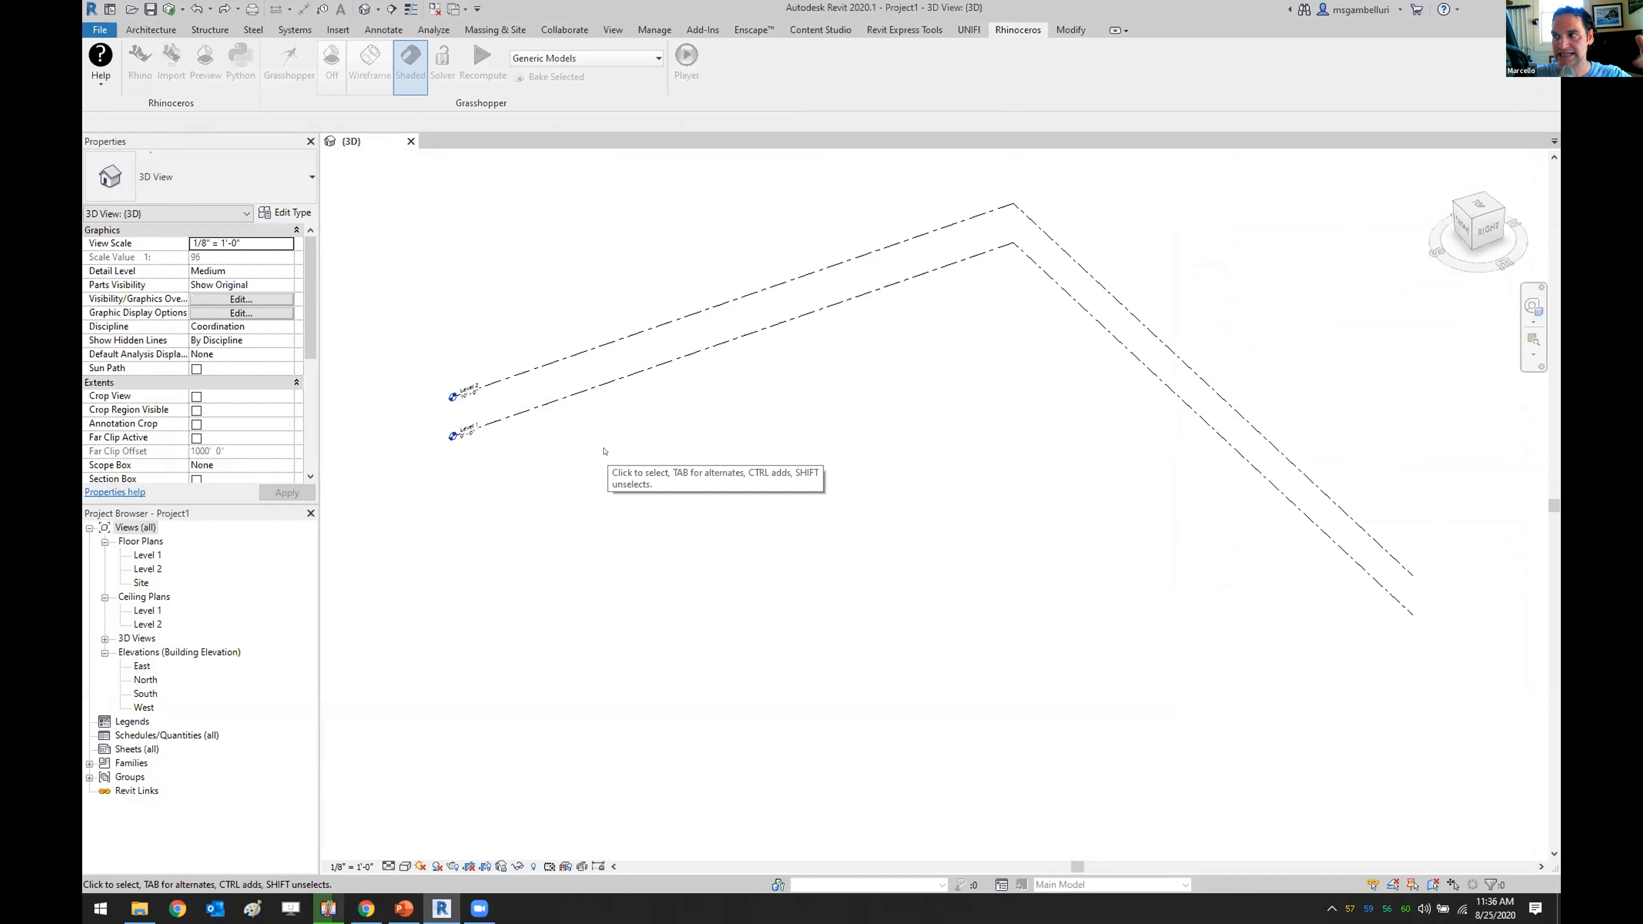
left_click(290, 67)
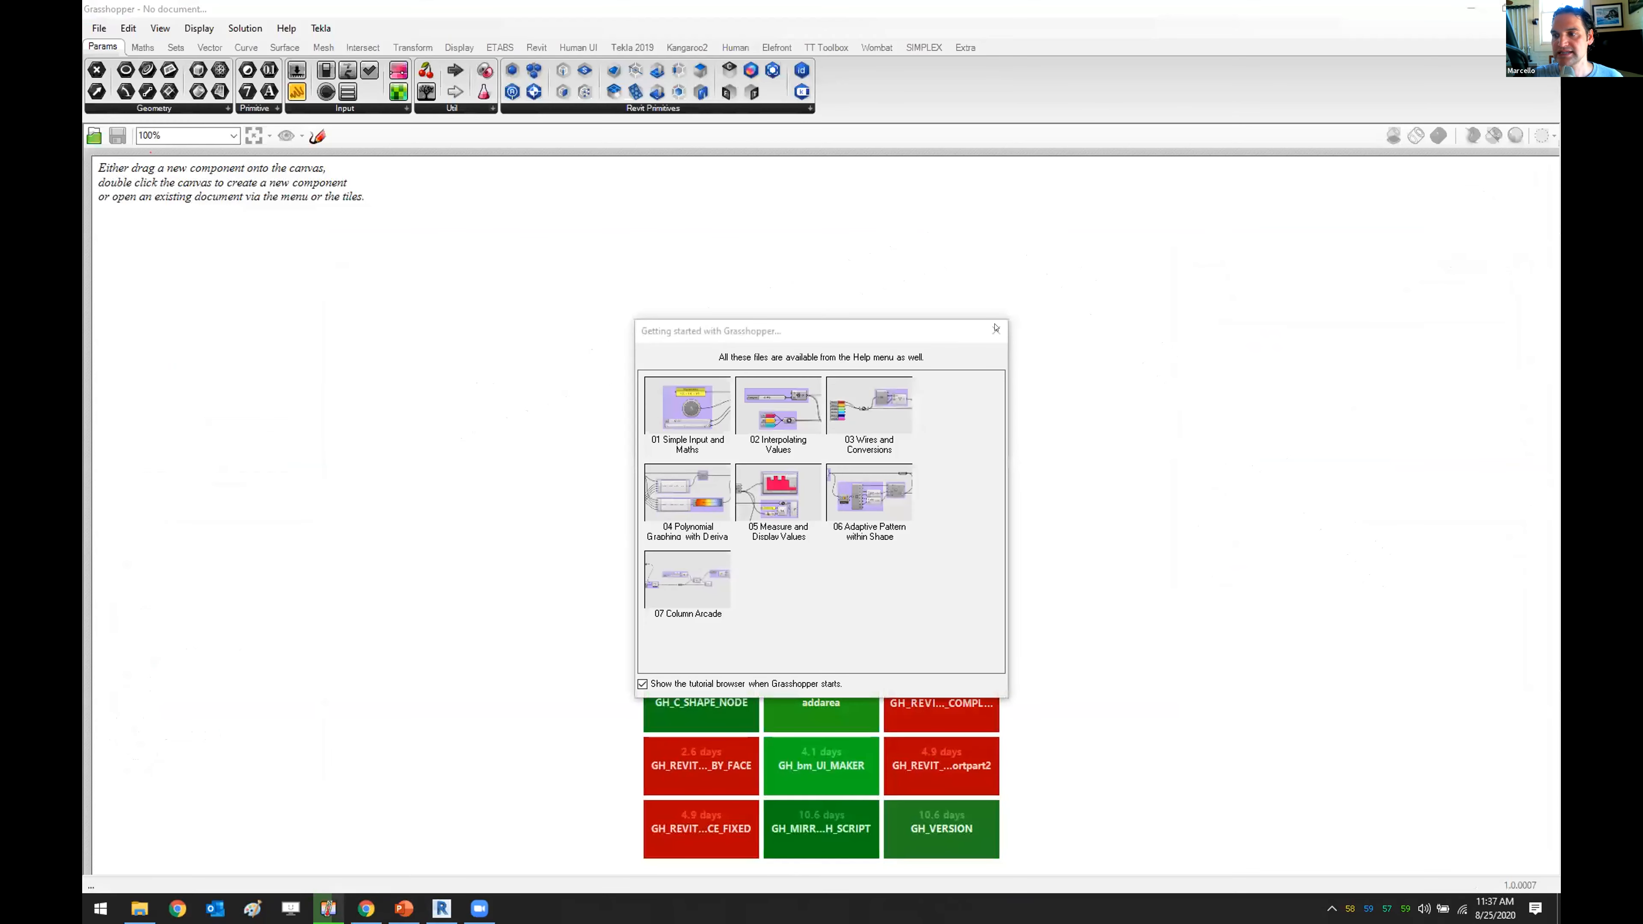
left_click(996, 327)
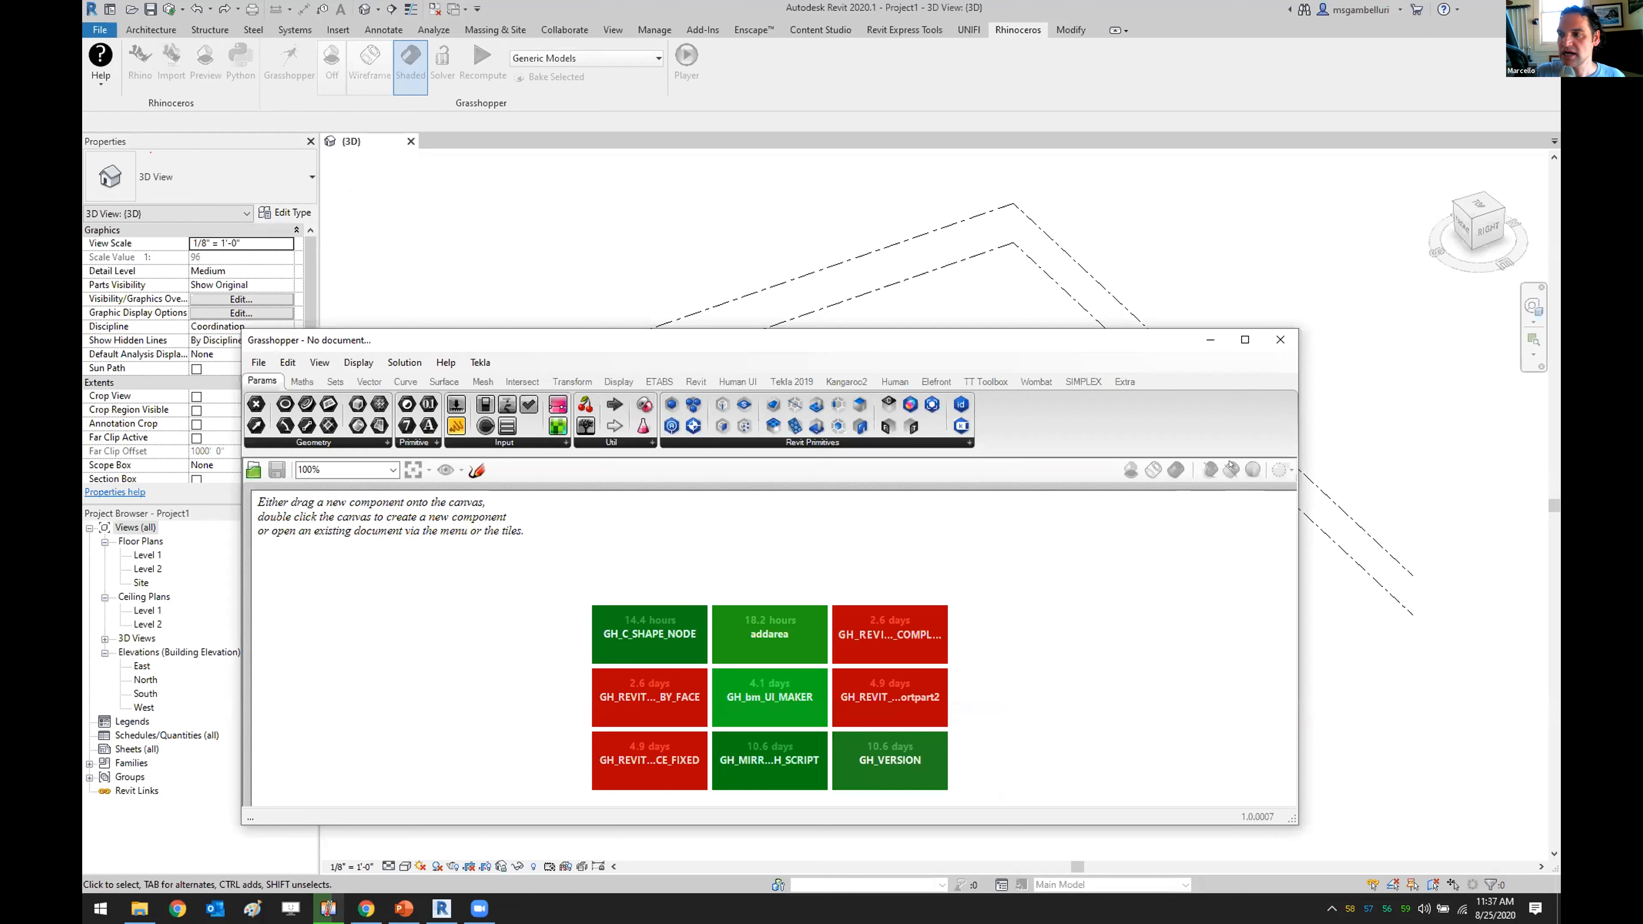
left_click(1210, 341)
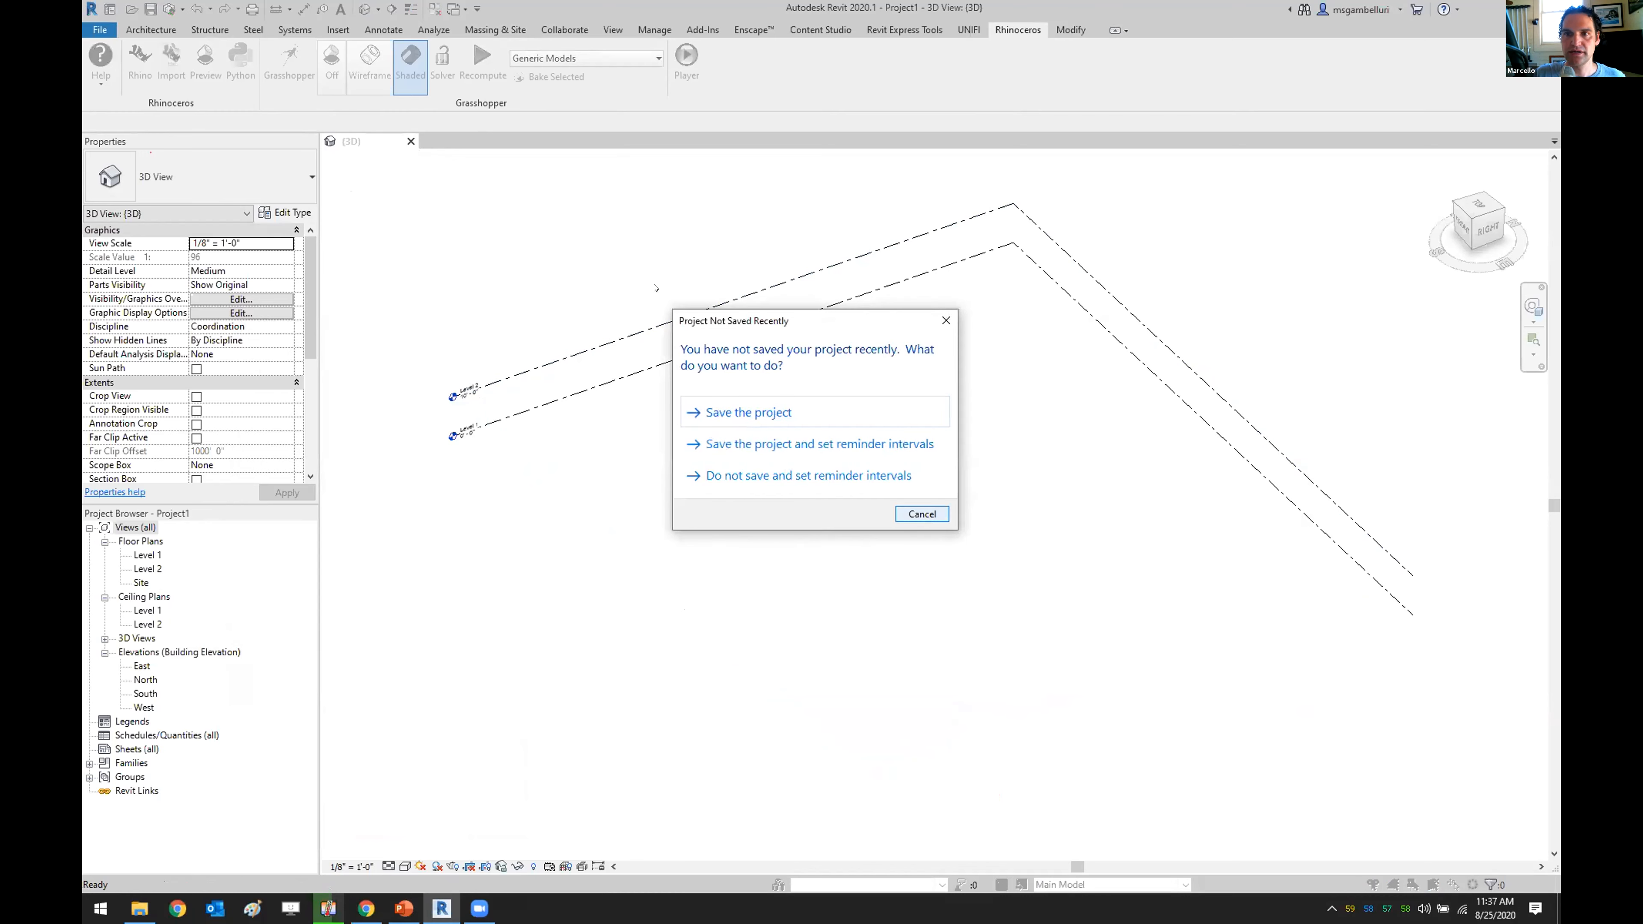
left_click(918, 516)
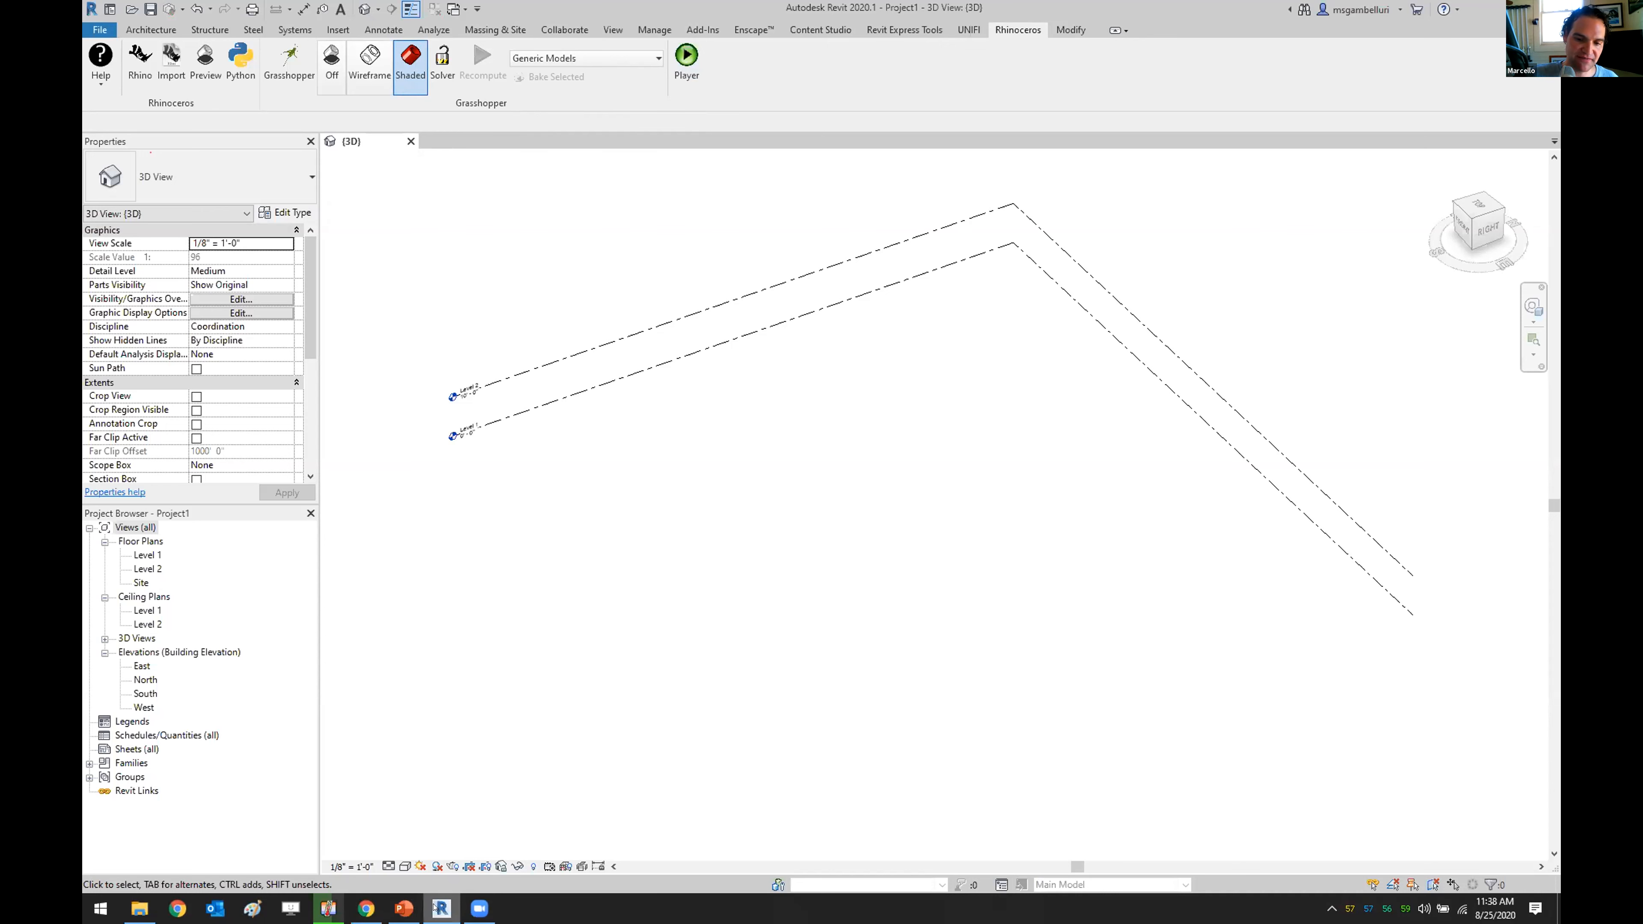
- Switch to Rhino and draw two separate upright boxes side by side on the Perspective ground grid
mouse_move(442, 909)
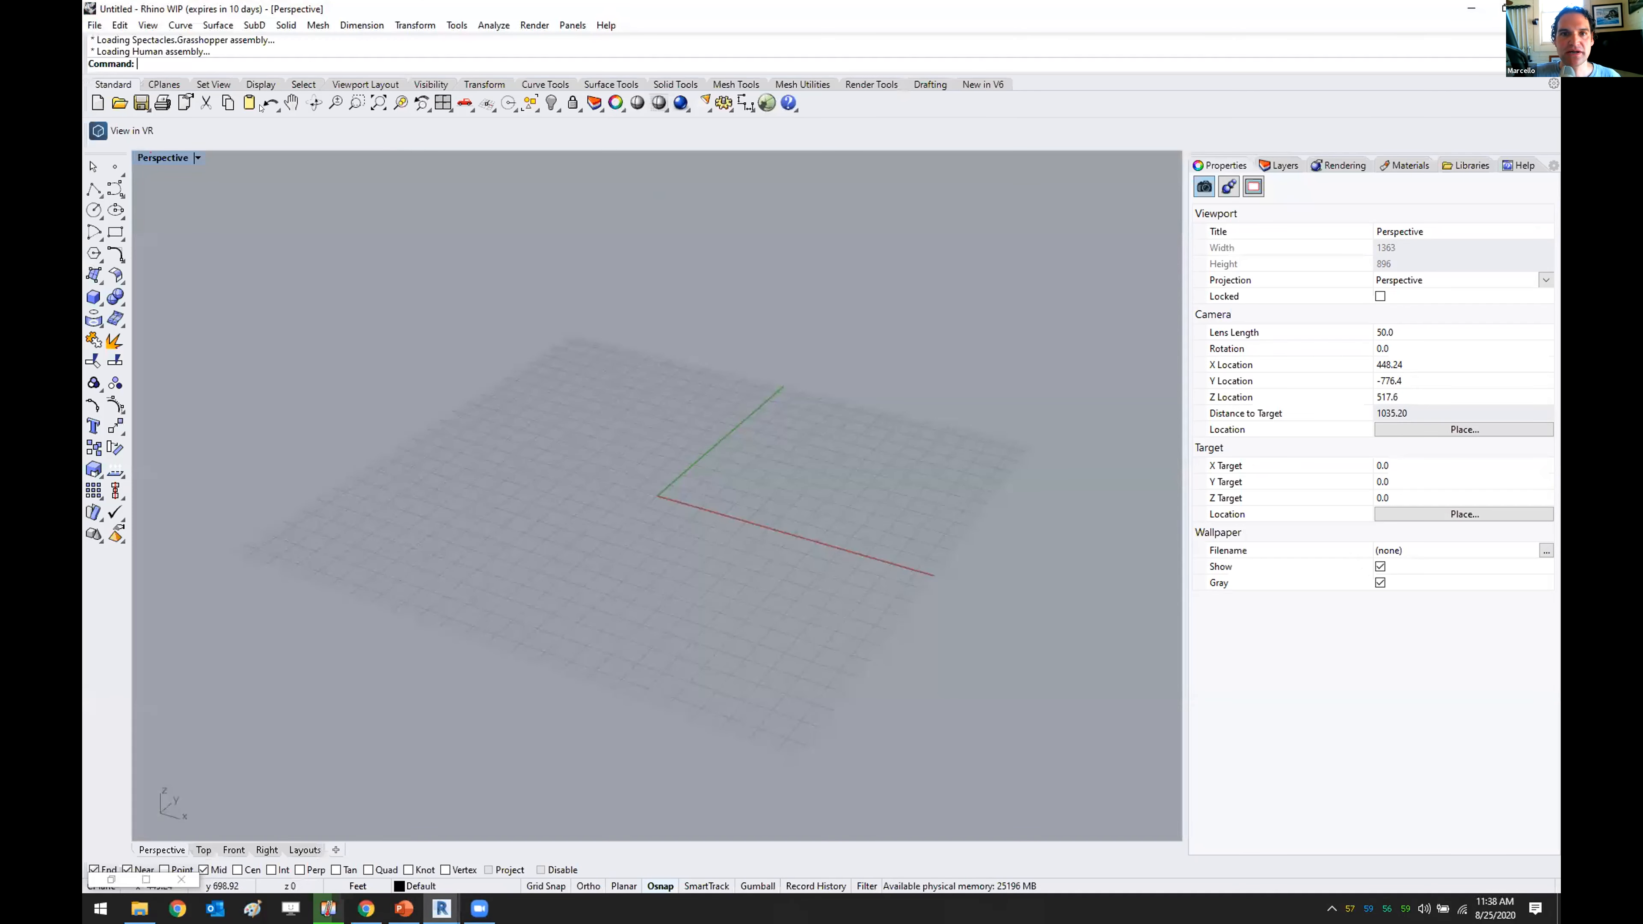
left_click(93, 297)
left_click(570, 518)
left_click(782, 451)
left_click(789, 313)
left_click(686, 604)
left_click(911, 467)
left_click(923, 342)
- Move the two boxes farther apart along the ground plane to widen the gap between them
left_click(878, 332)
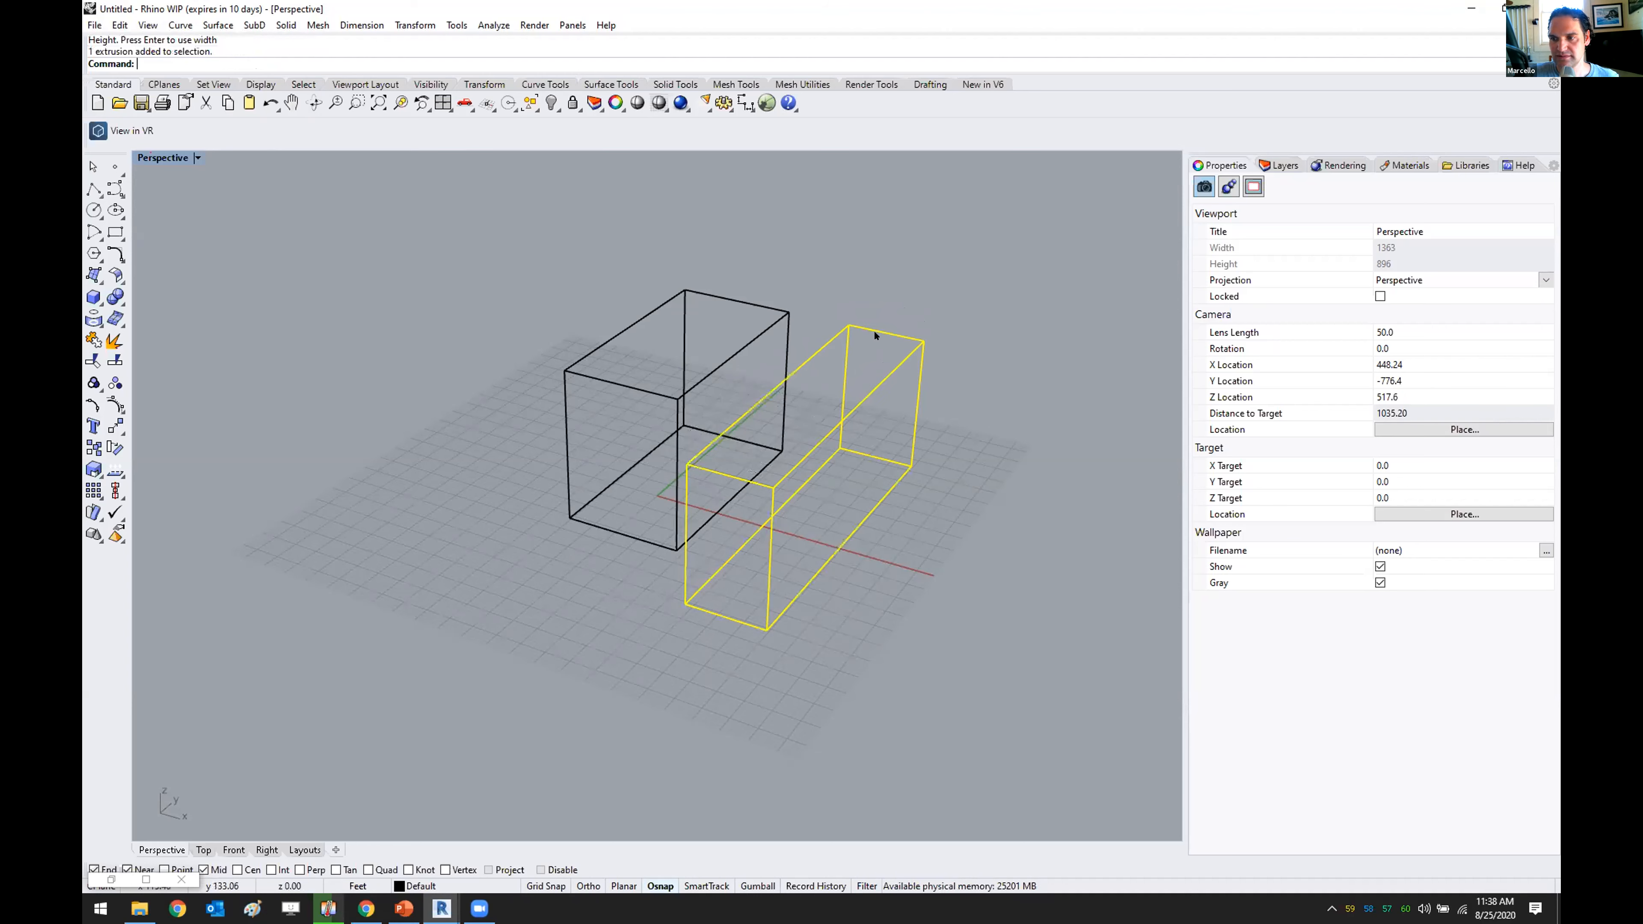
left_click_drag(877, 388, 915, 408)
left_click(899, 440)
middle_click(565, 603)
mouse_move(447, 445)
right_mouse_down()
mouse_move(572, 440)
mouse_move(532, 440)
right_mouse_up()
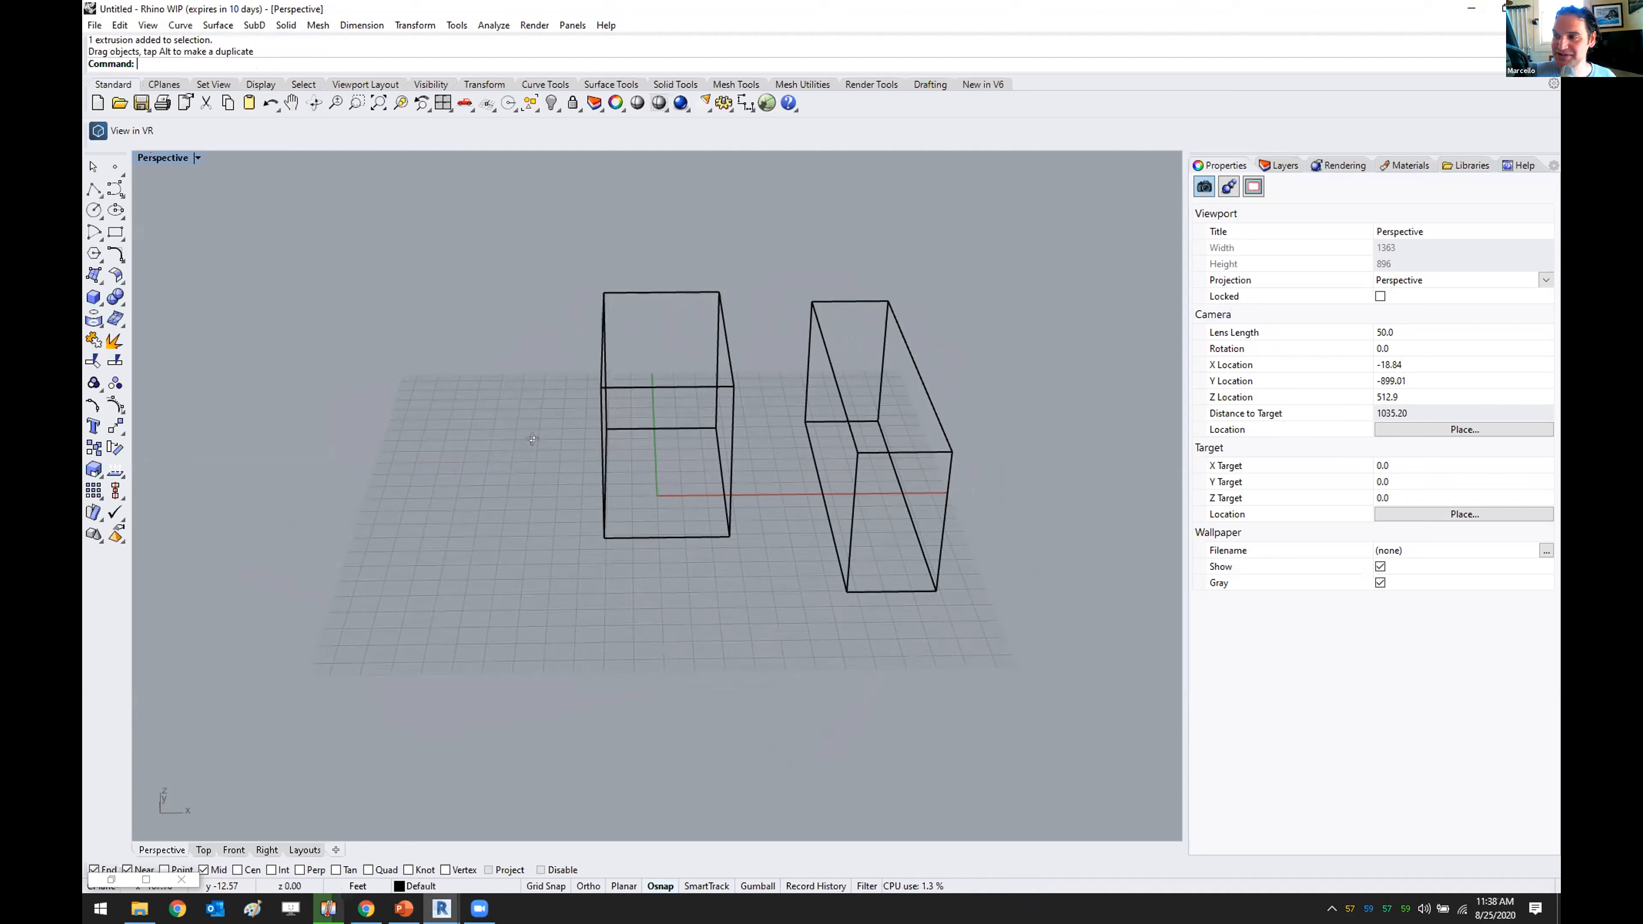
right_click_drag(532, 439, 540, 440)
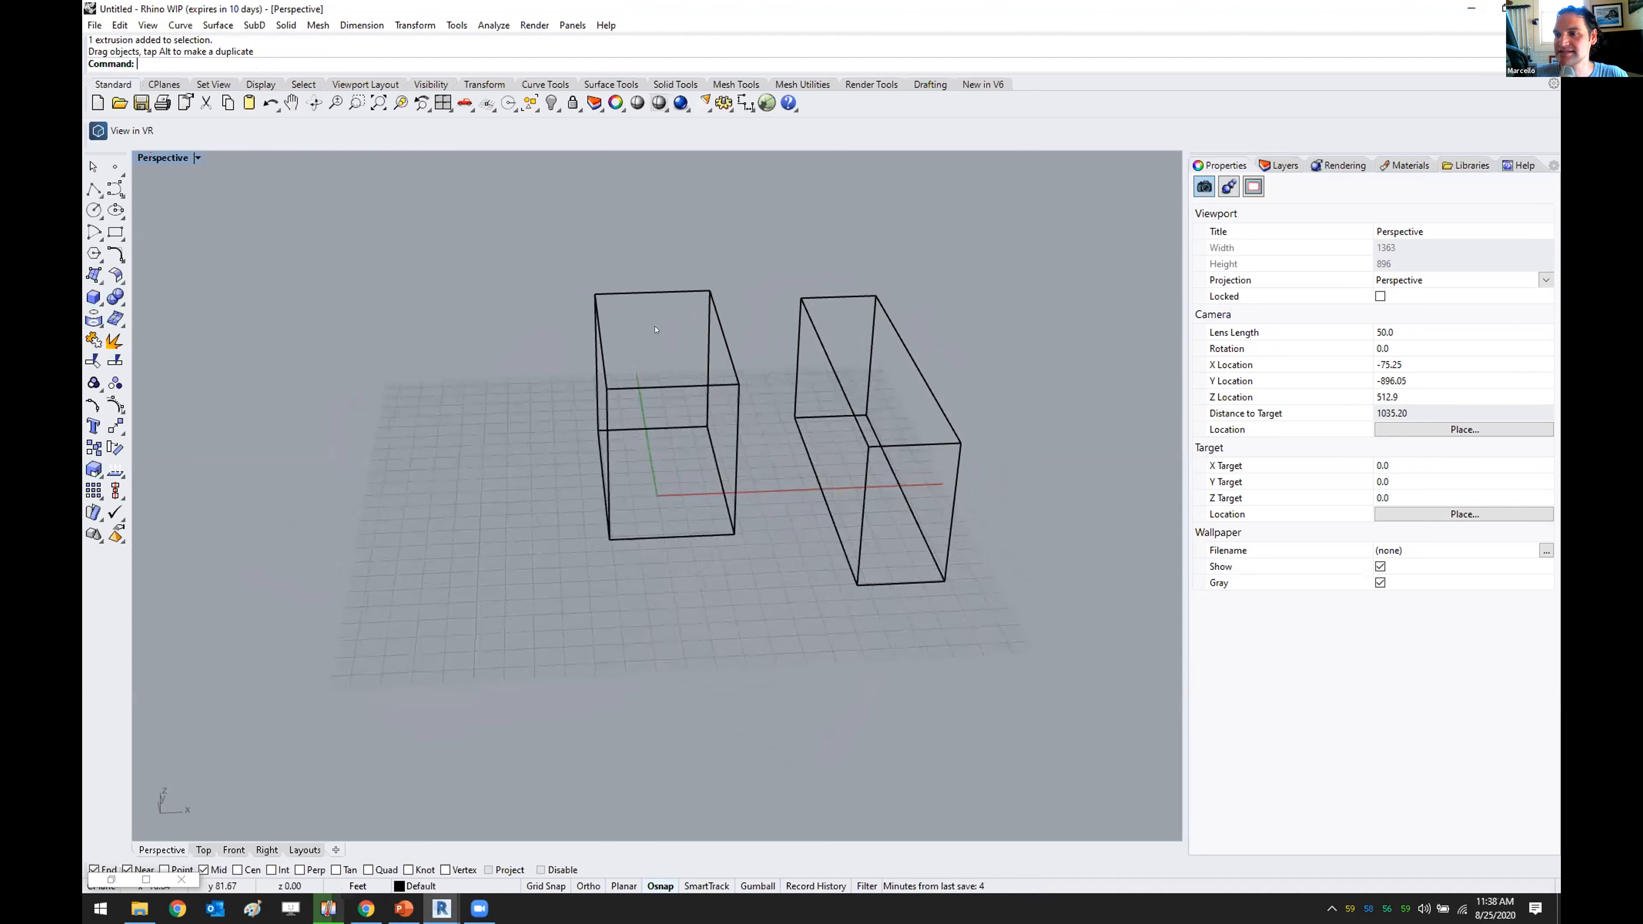
left_click_drag(723, 326, 680, 329)
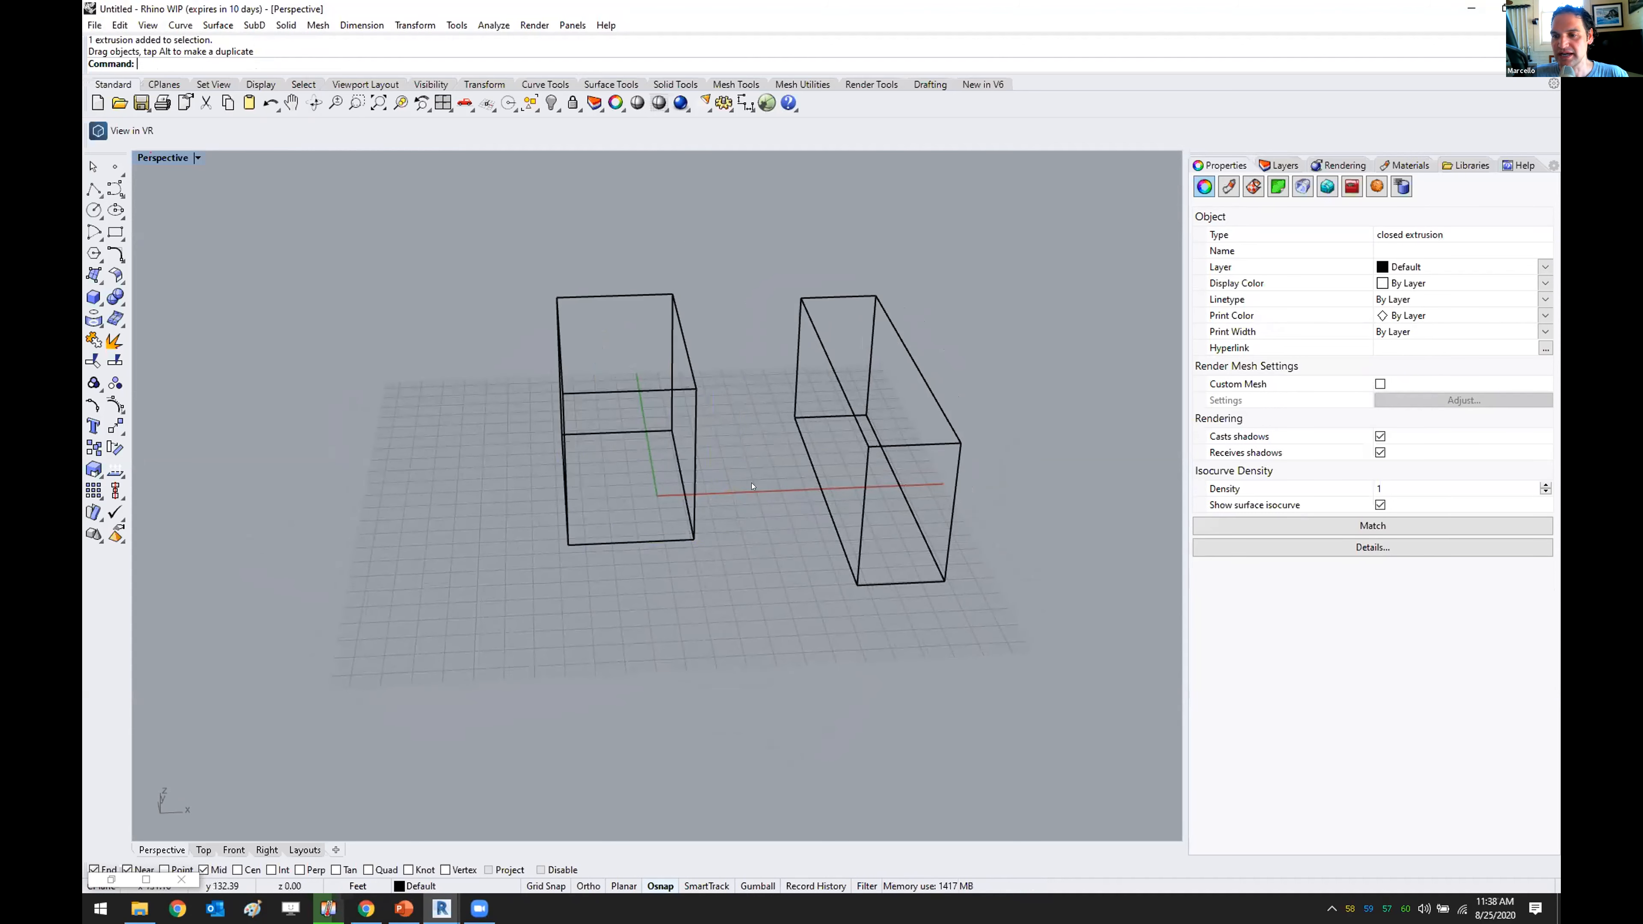
- Preview the two boxes as shaded solids in the Perspective viewport and return to wireframe display
left_click(639, 104)
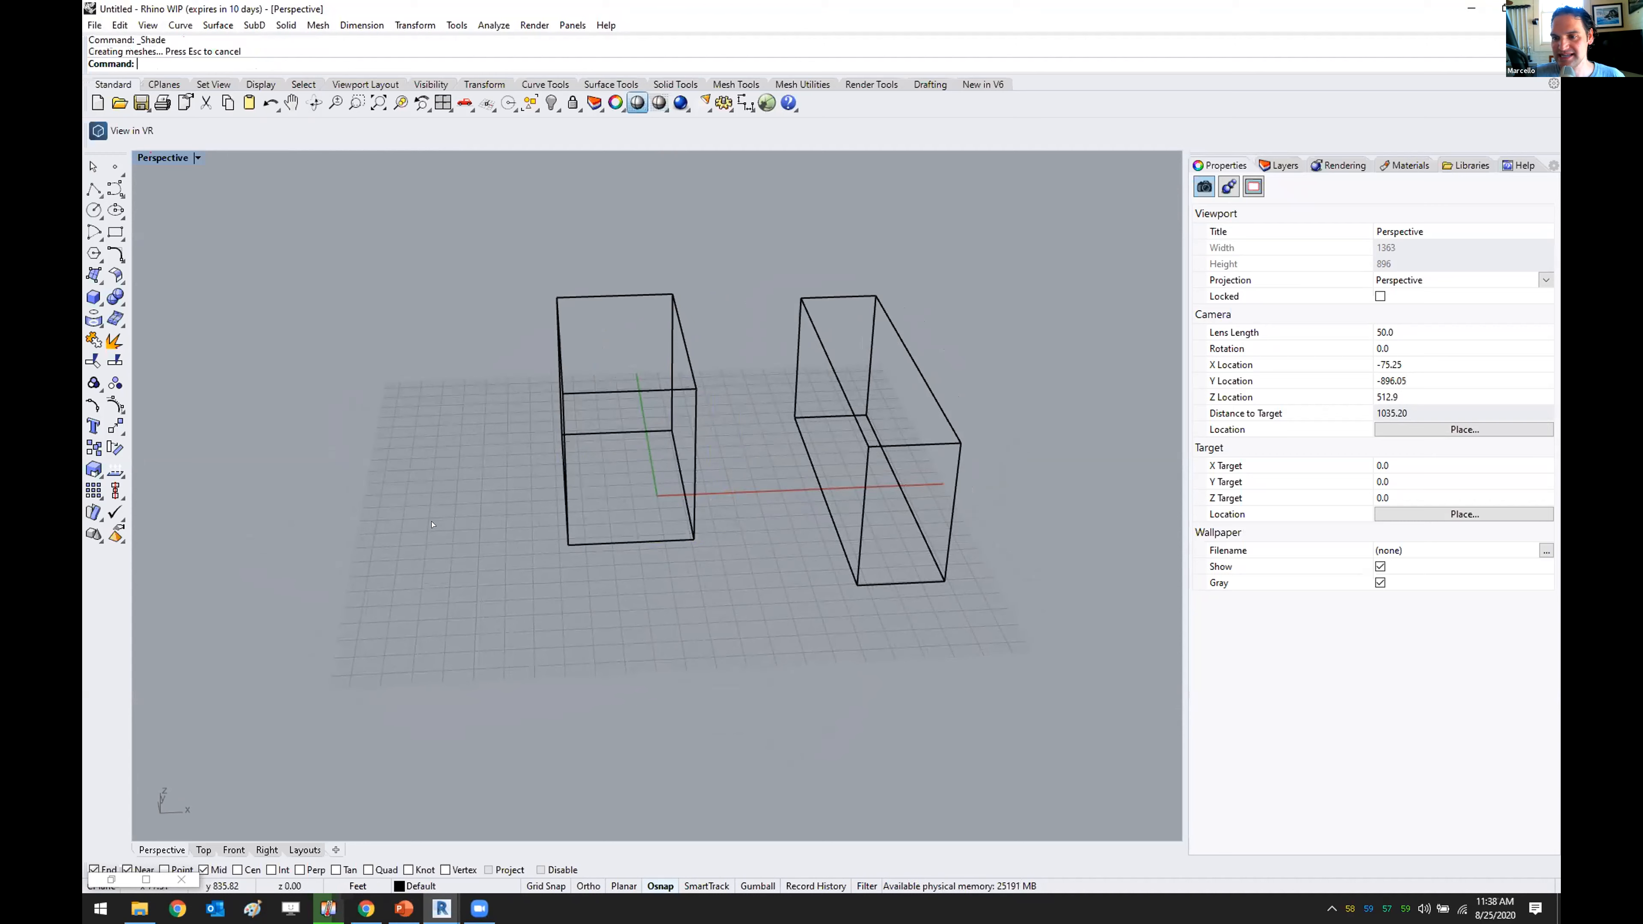
right_click_drag(440, 524, 450, 528)
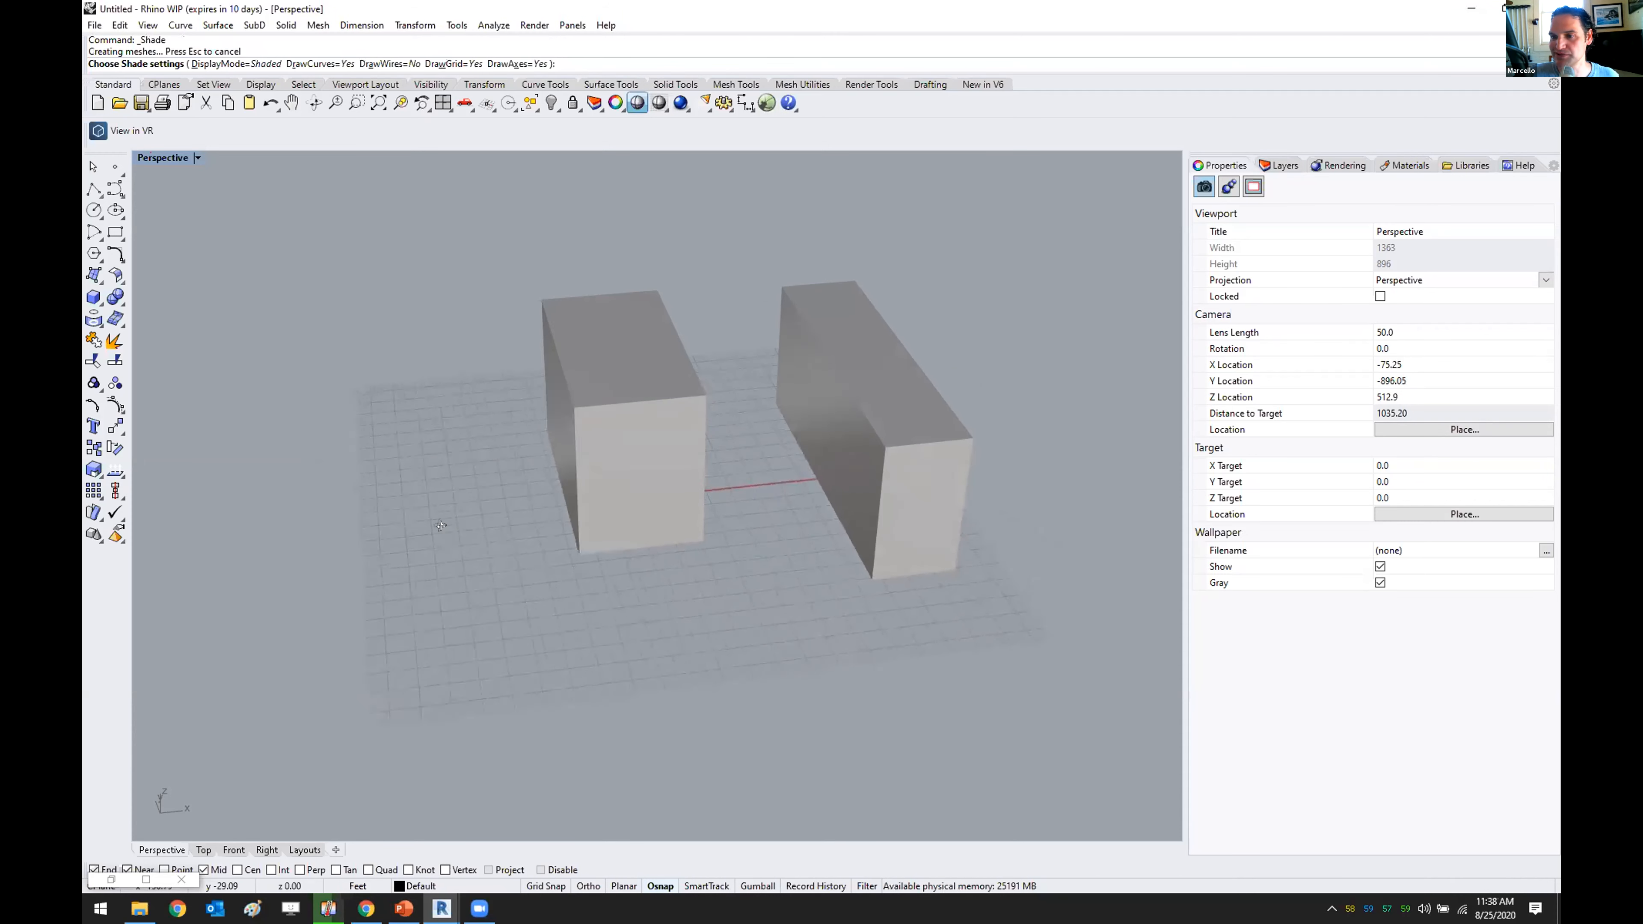
key("Escape")
- Draw four separate polylines bridging the gap between the boxes' facing top edges, running from the rear corners to the front corner
left_click(94, 189)
left_click(658, 291)
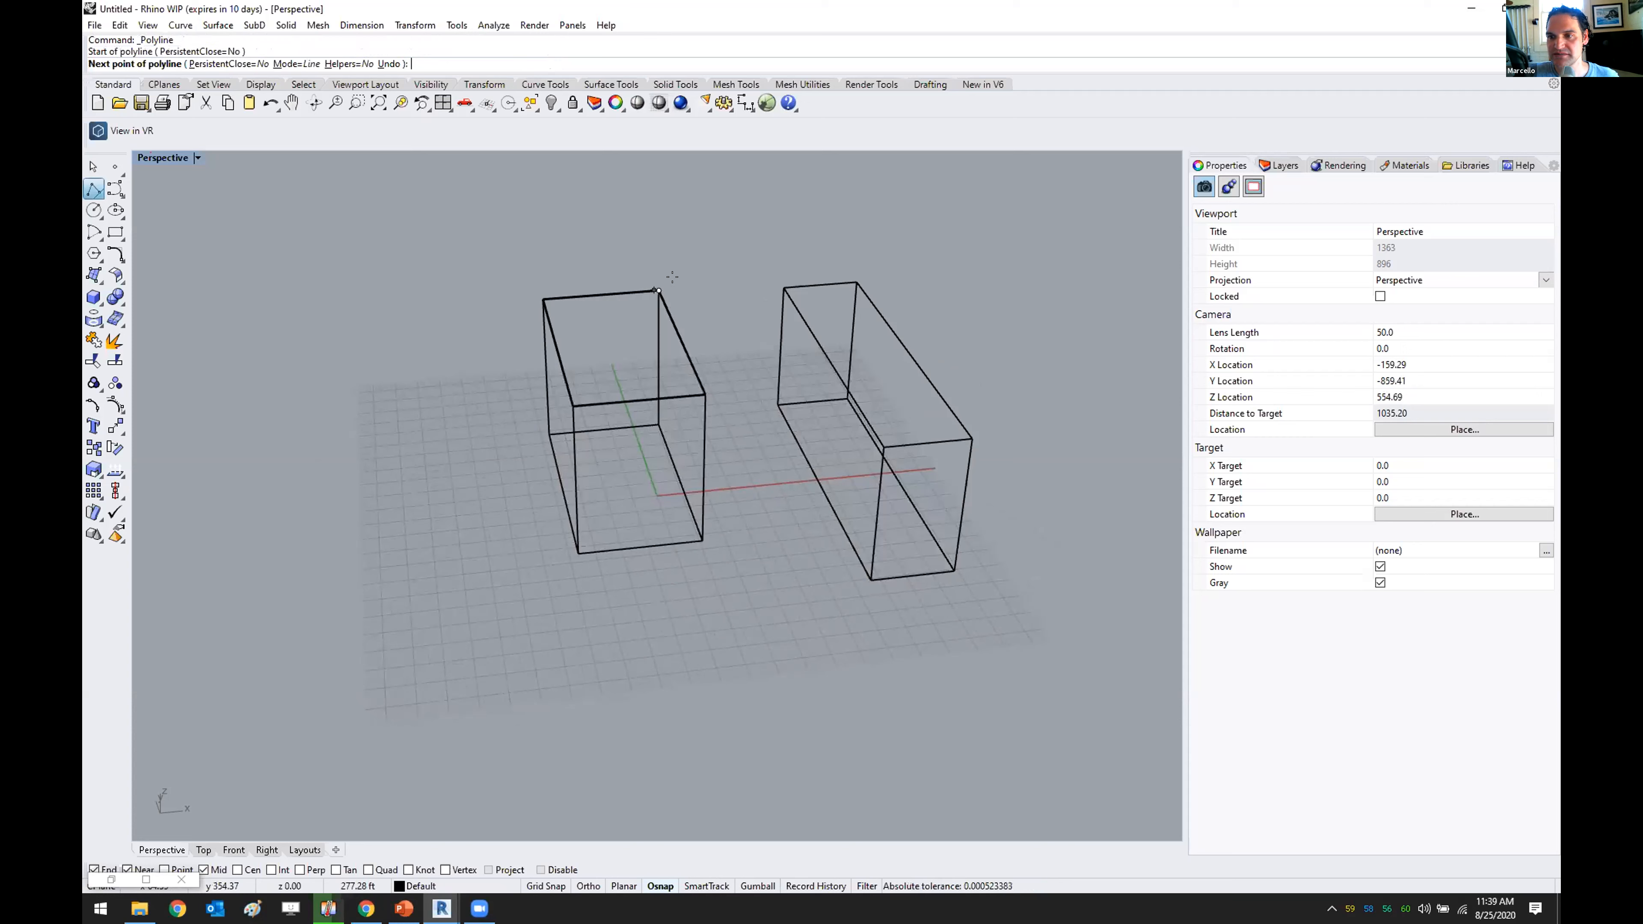
left_click(783, 287)
key("Return")
key("Return")
left_click(680, 339)
left_click(804, 322)
key("Return")
key("Return")
left_click(695, 373)
left_click(828, 360)
key("Return")
key("Return")
key("Escape")
key("Return")
left_click(704, 394)
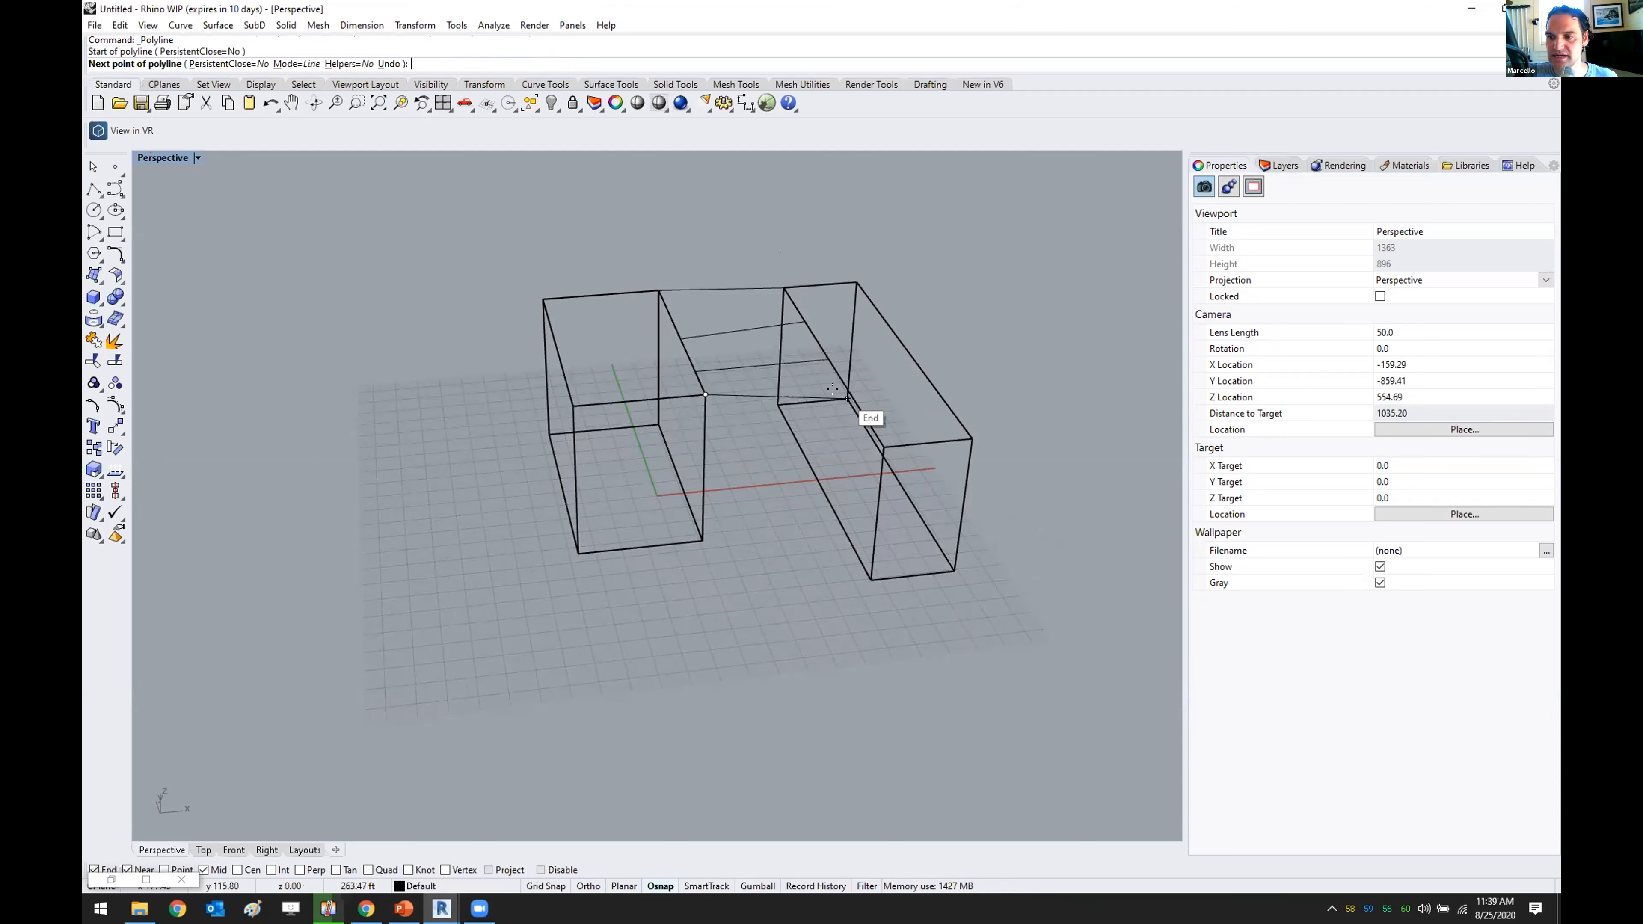
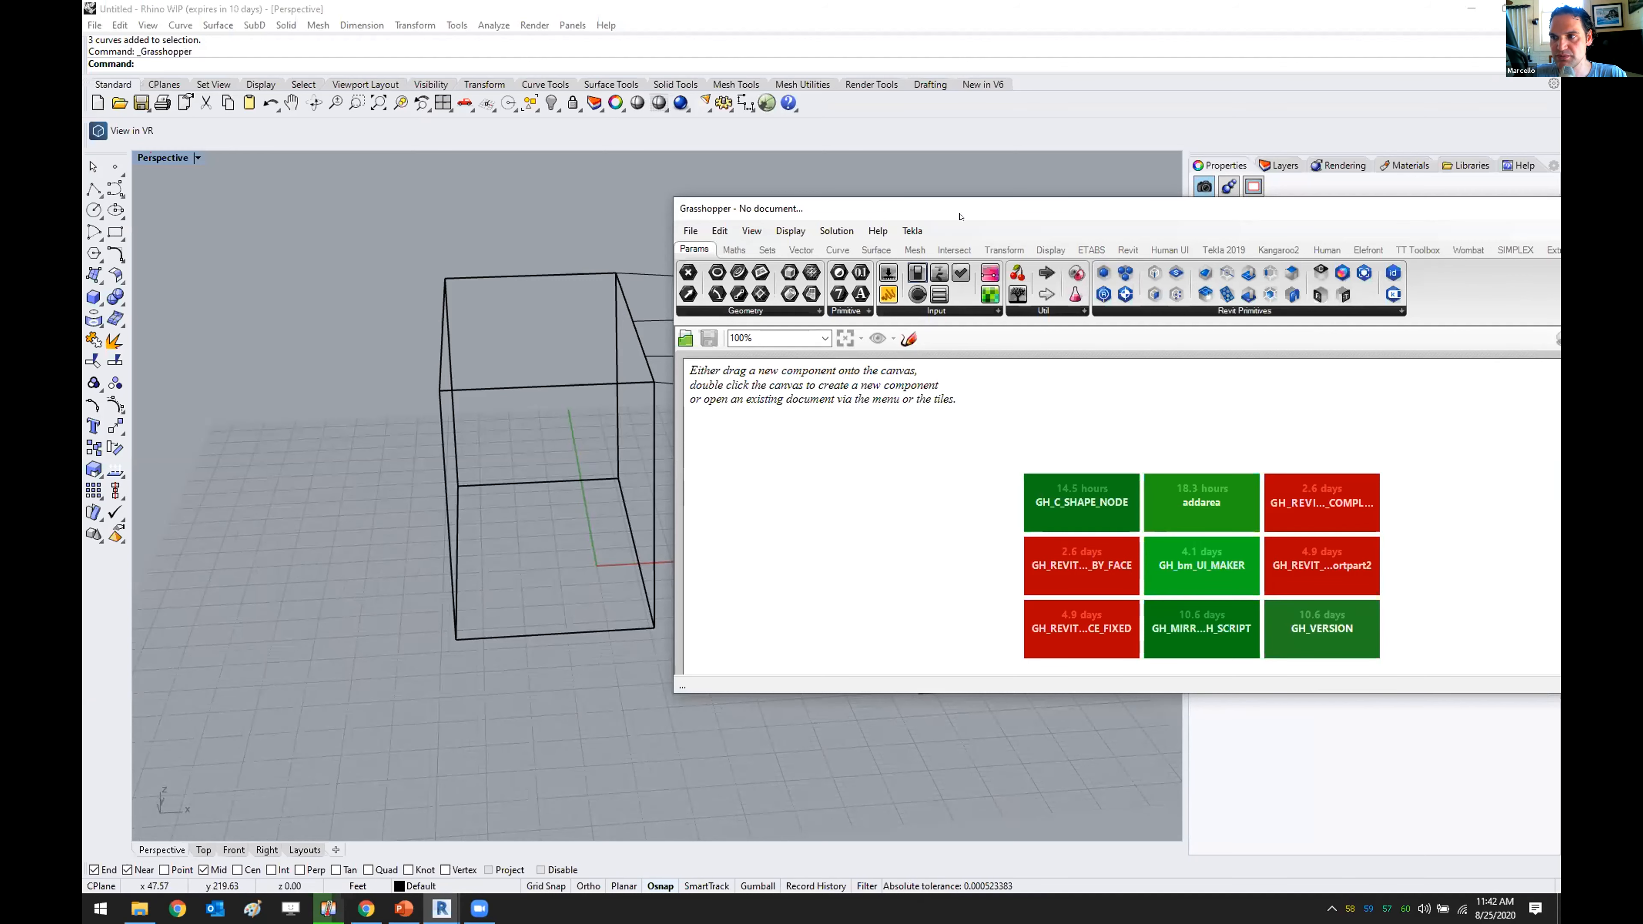
- Bring the Grasshopper window fully on screen and maximize it
left_click_drag(996, 208, 530, 137)
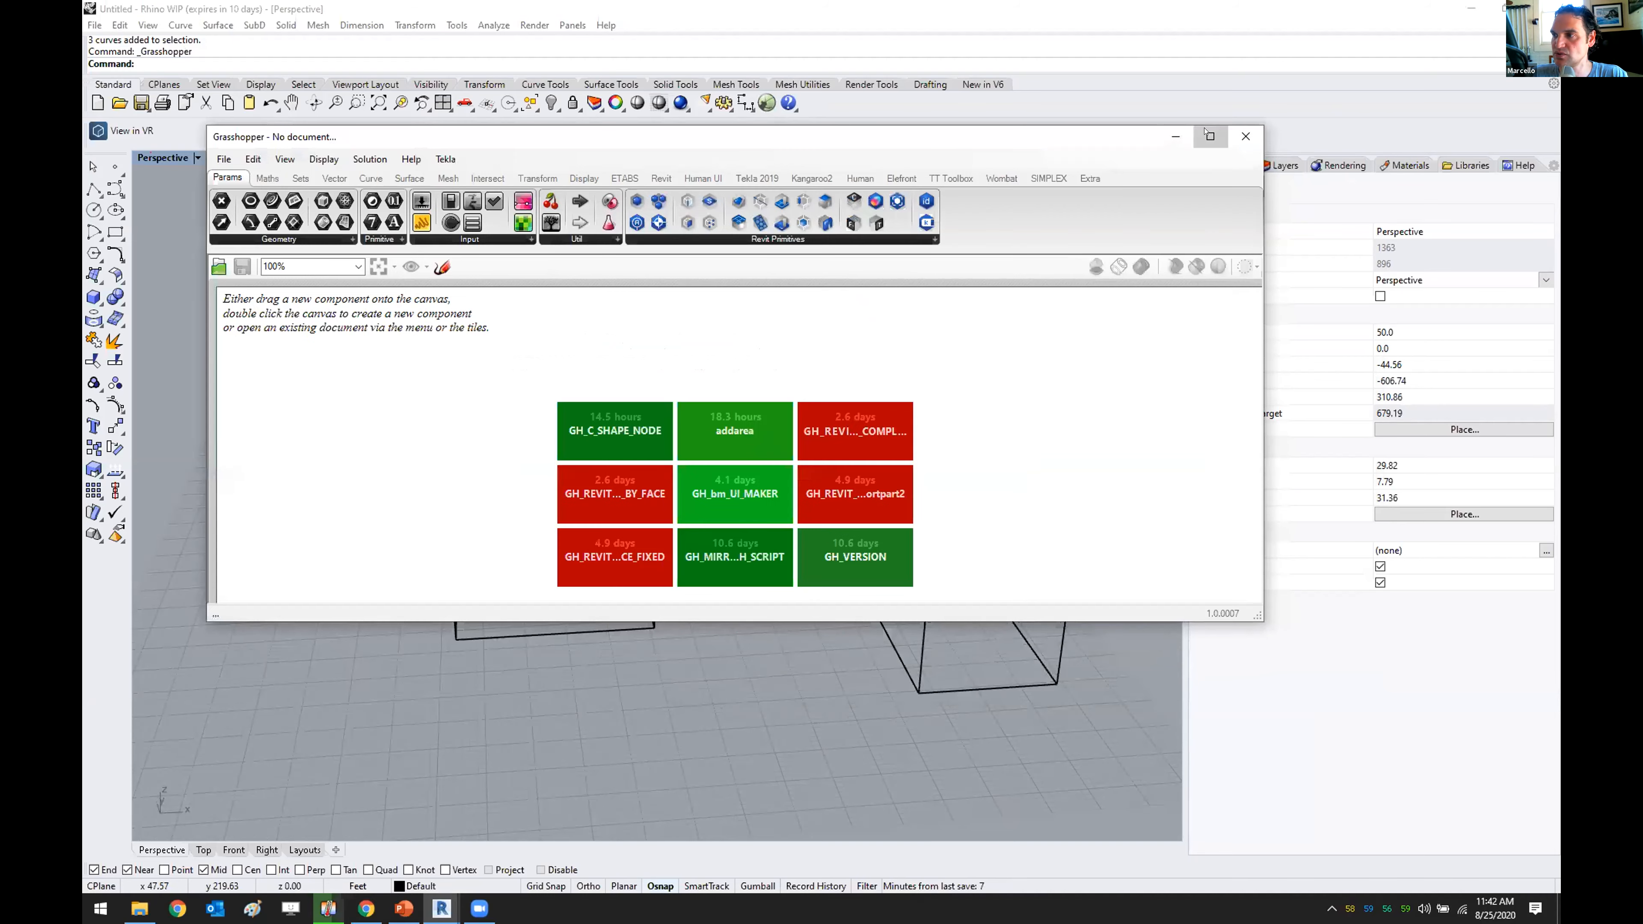
left_click(1209, 135)
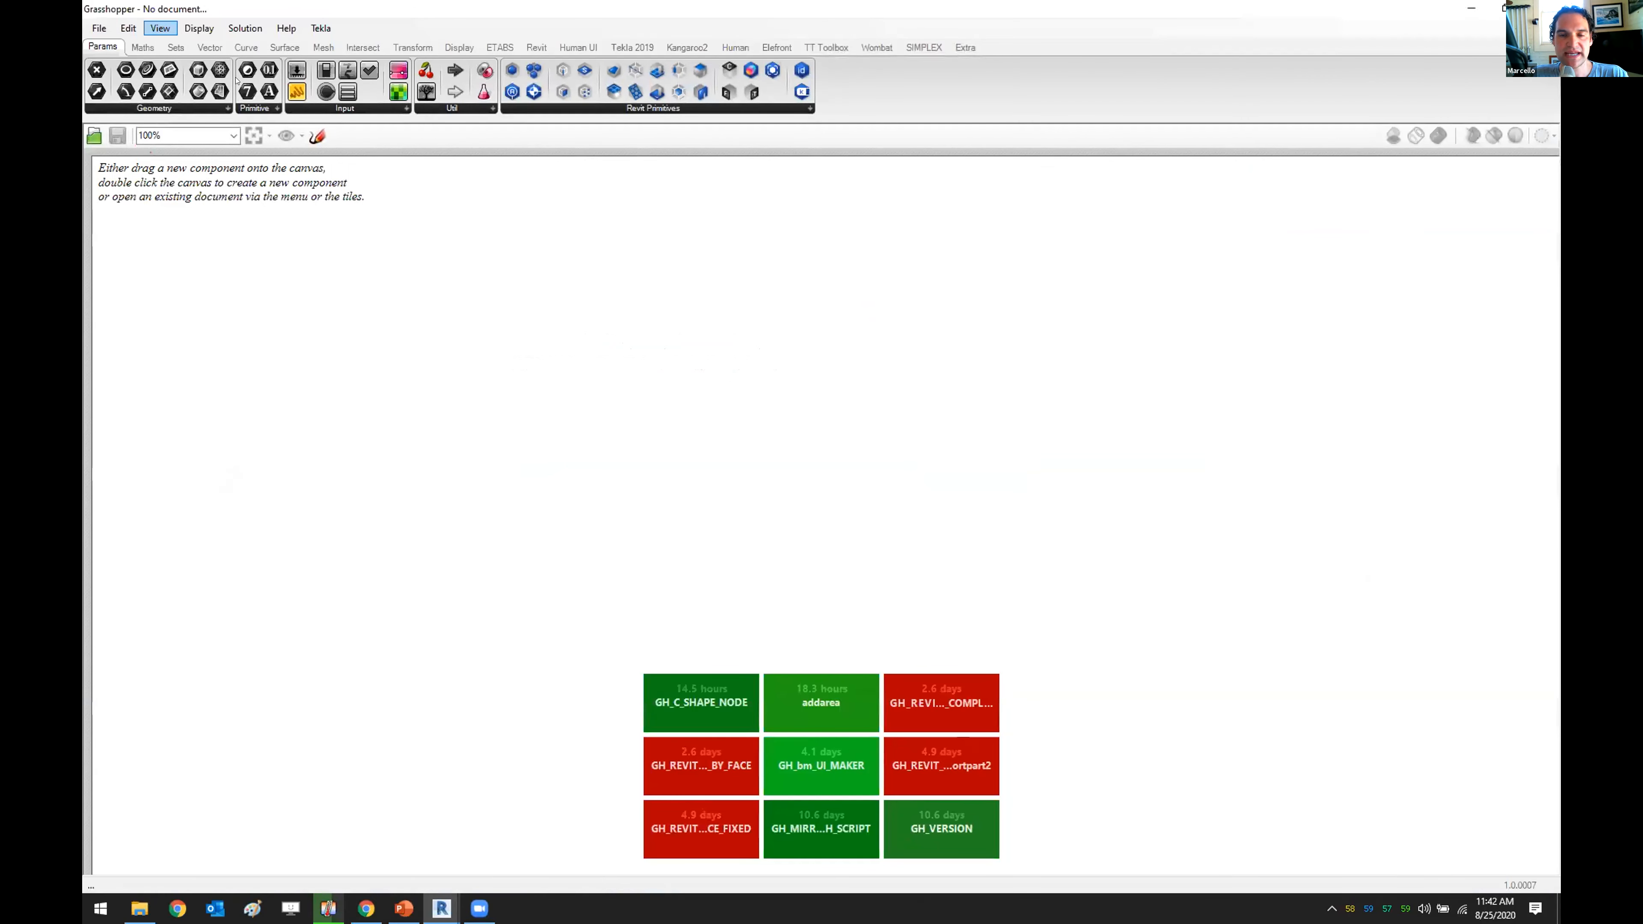
double_click(392, 15)
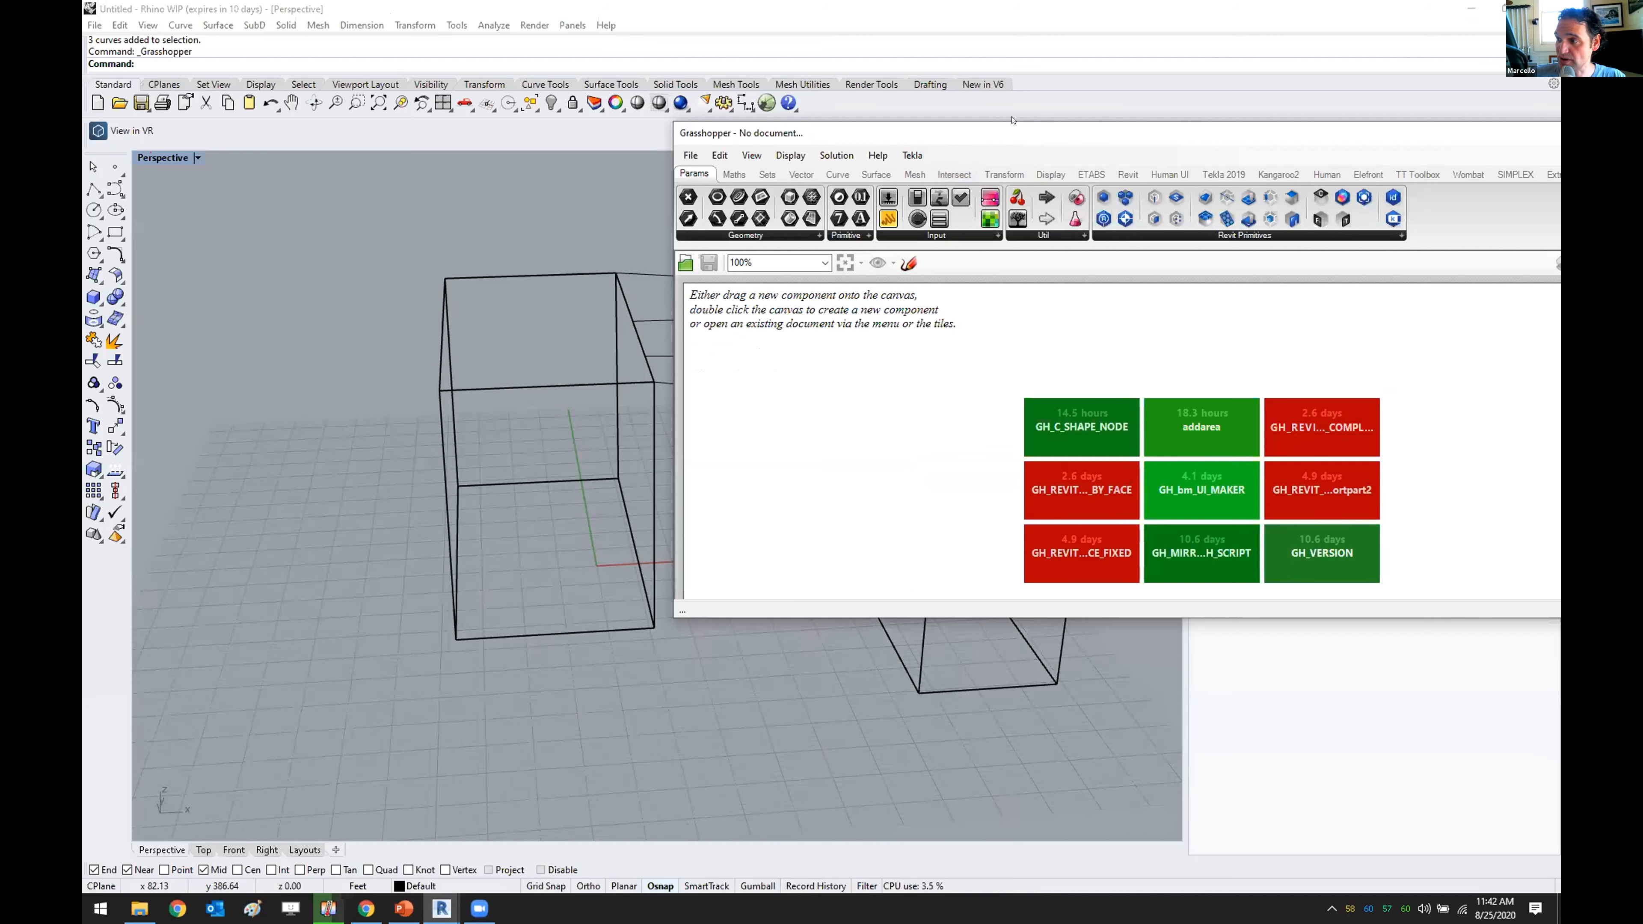
left_click_drag(1012, 123, 637, 107)
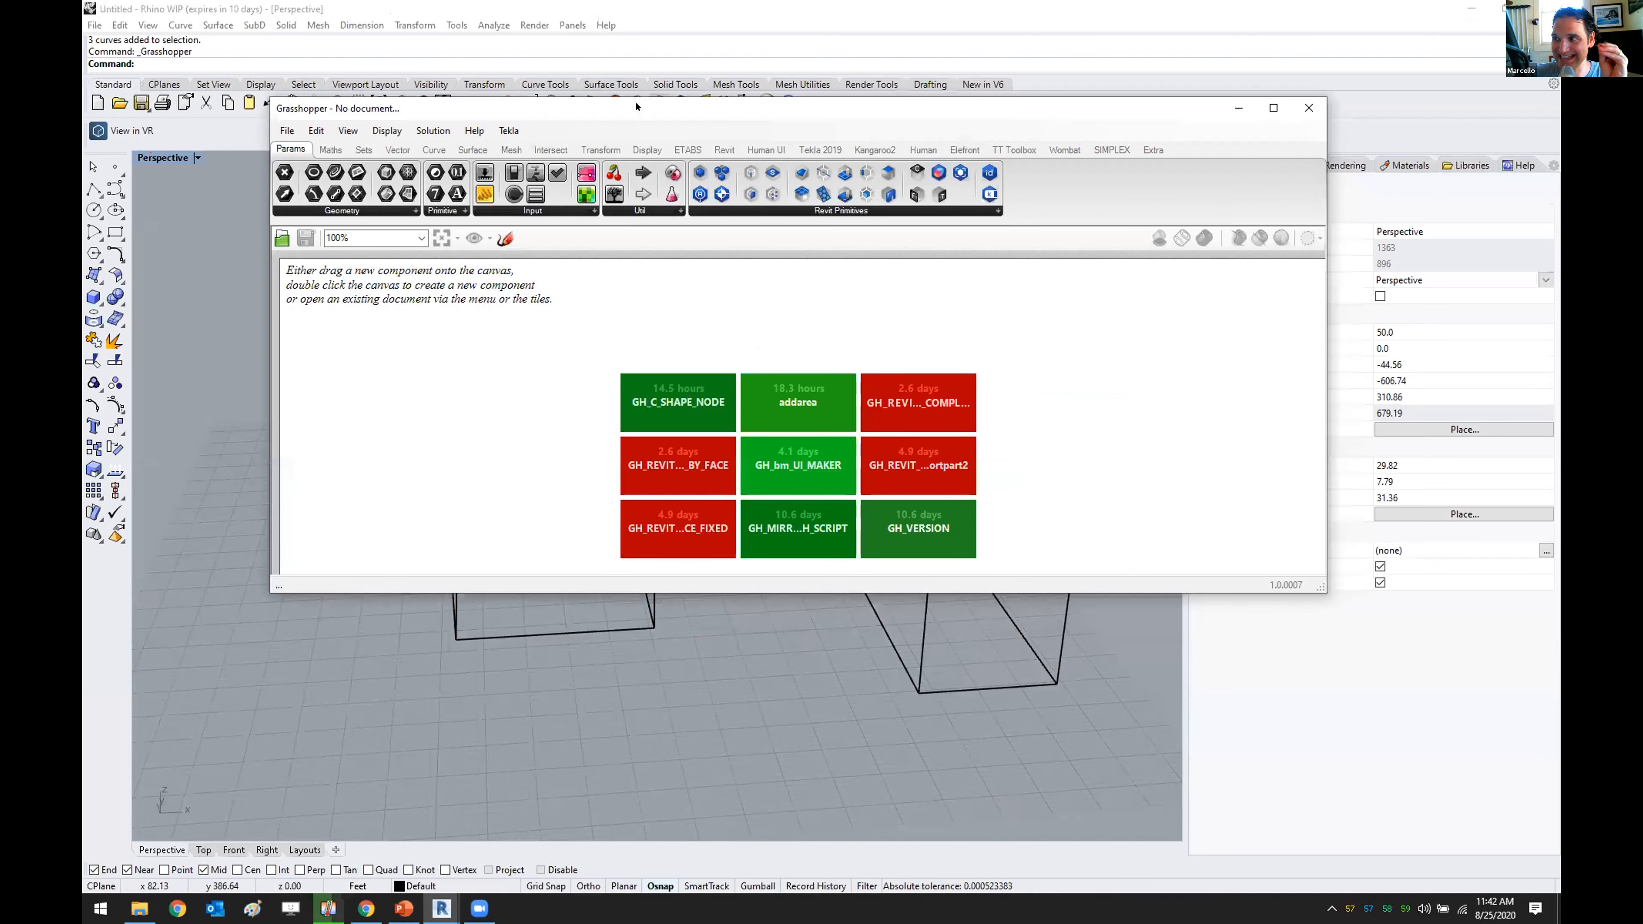
left_click(1273, 108)
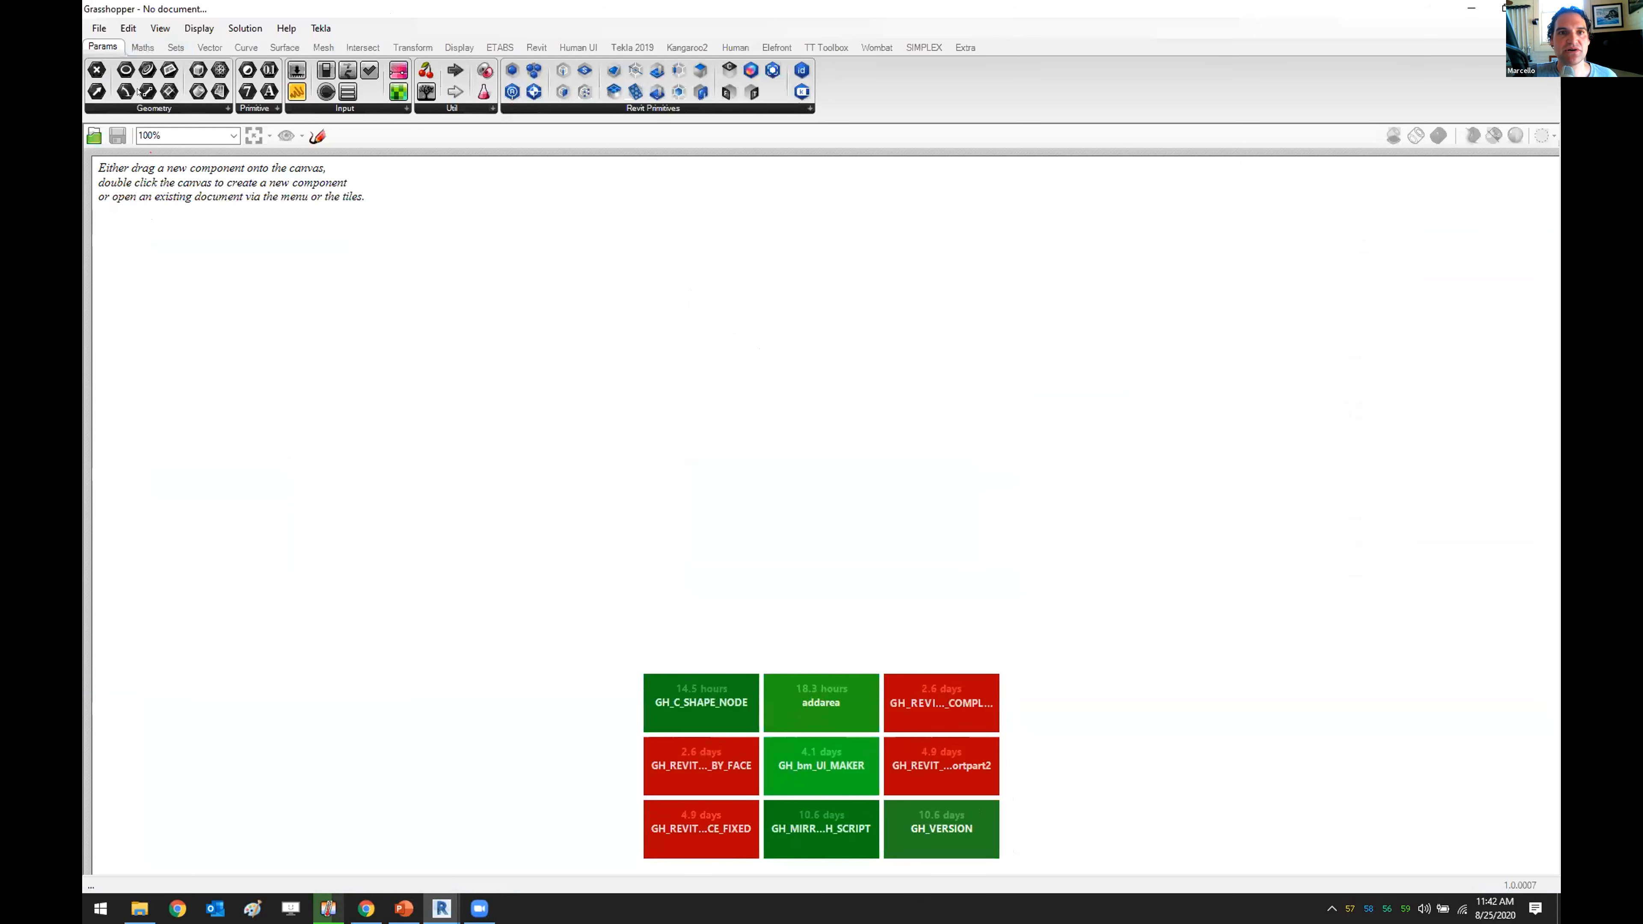
- Place a Brep parameter on the Grasshopper canvas and set it to reference the wider Rhino box
left_click(150, 106)
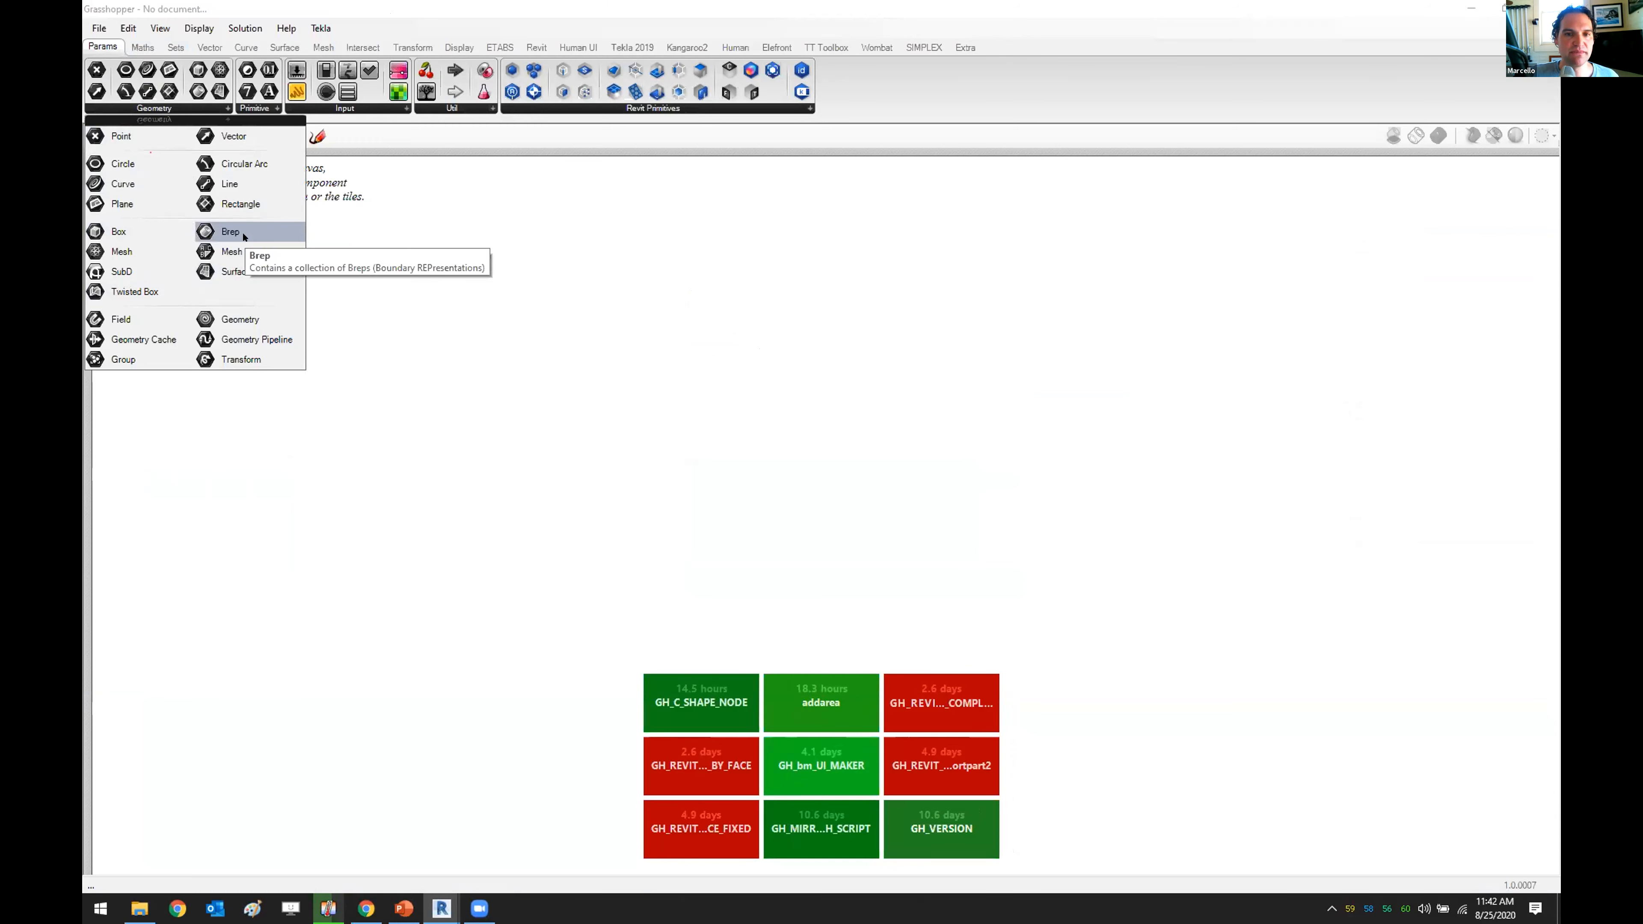
left_click_drag(243, 234, 332, 311)
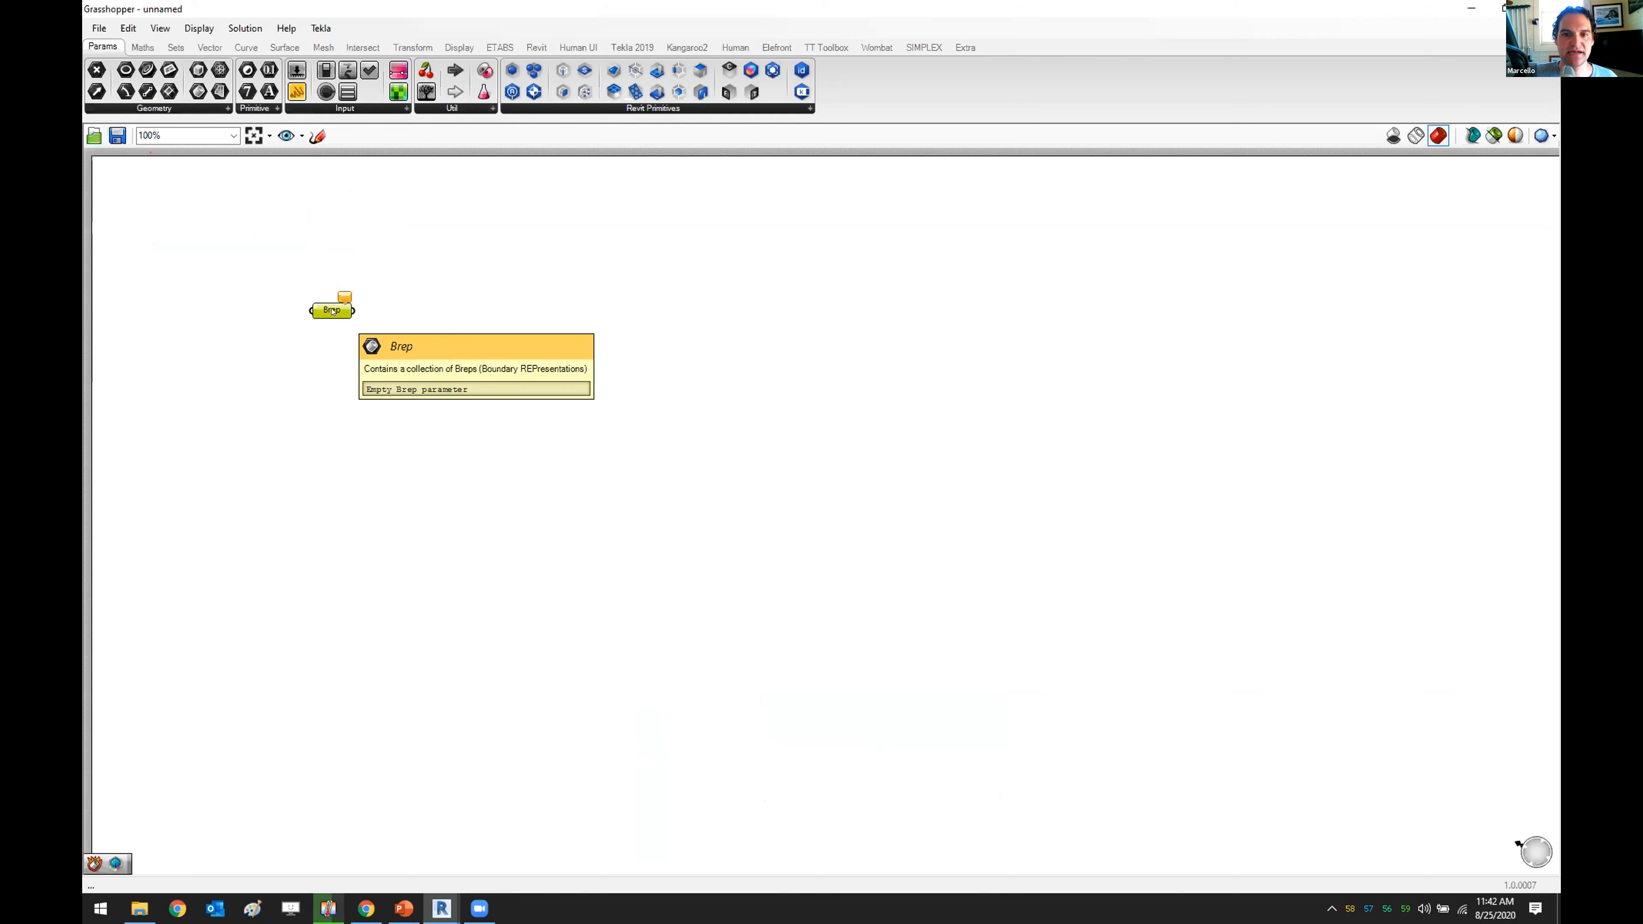
scroll(332, 311, "up", 2)
right_click(331, 312)
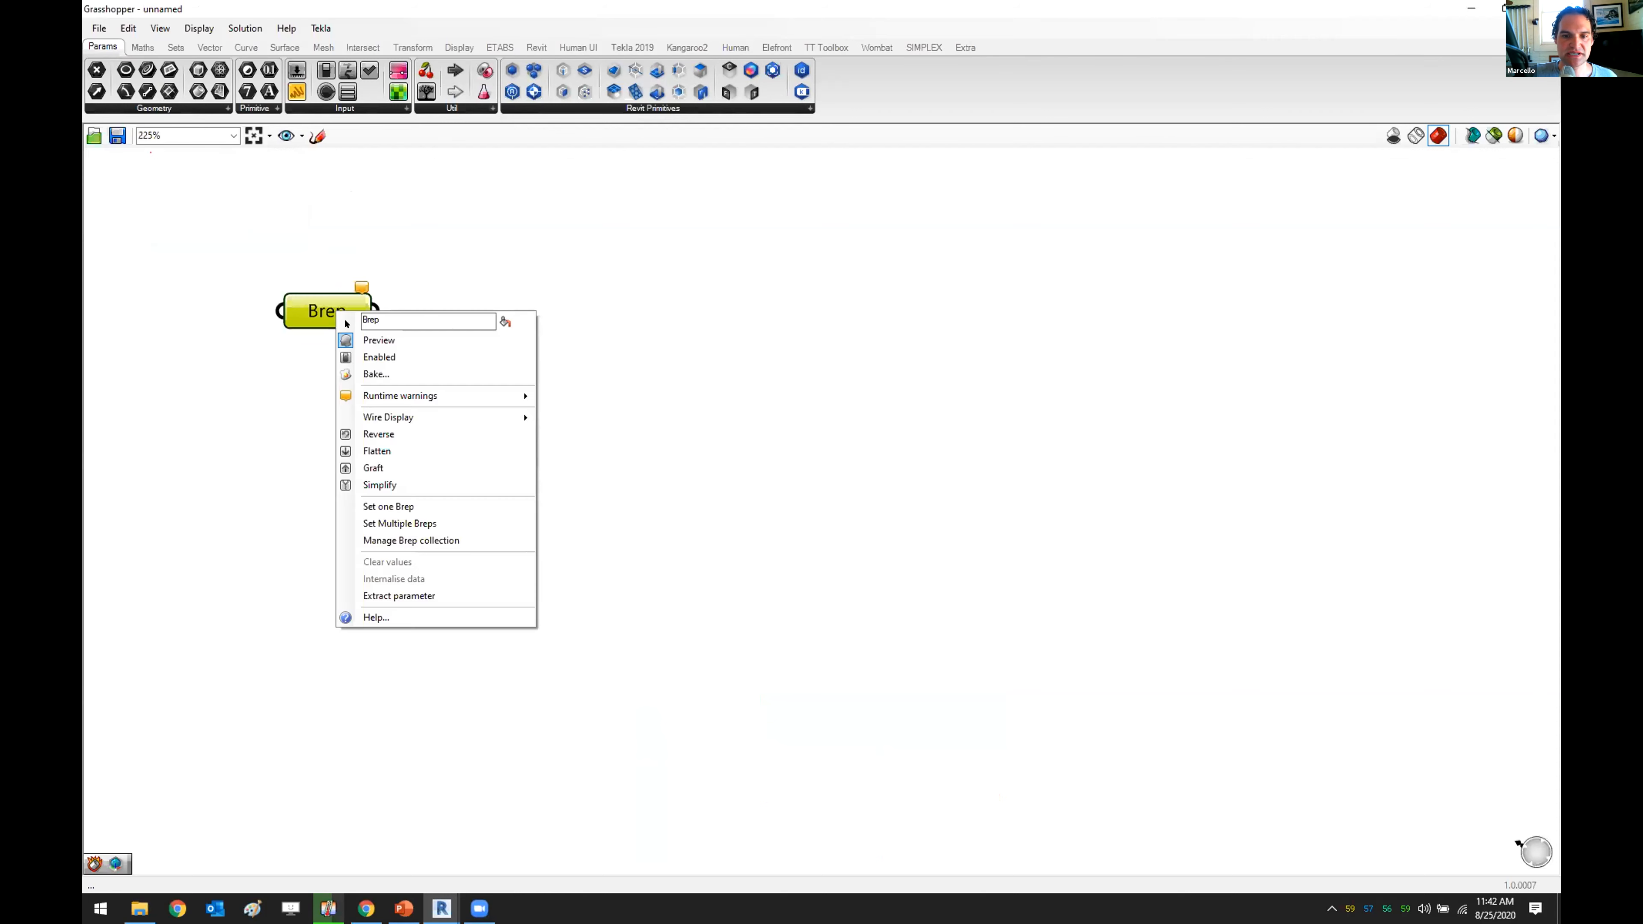
left_click(388, 506)
left_click(477, 381)
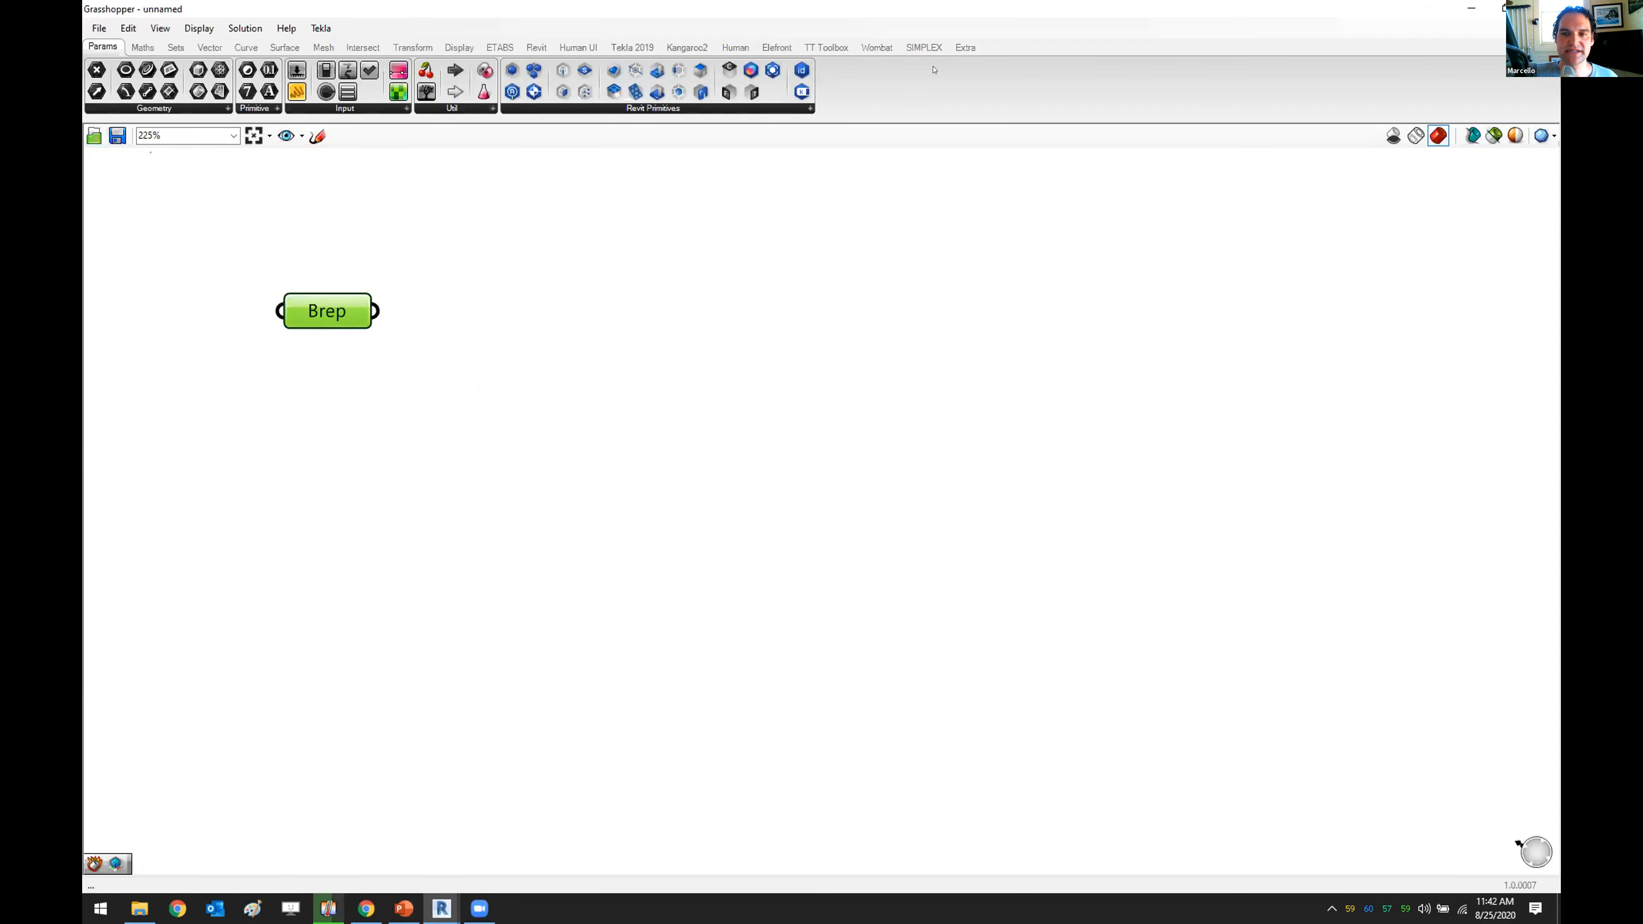
- Reduce the Grasshopper window to check the referenced box's preview in the Rhino viewport behind it
double_click(296, 7)
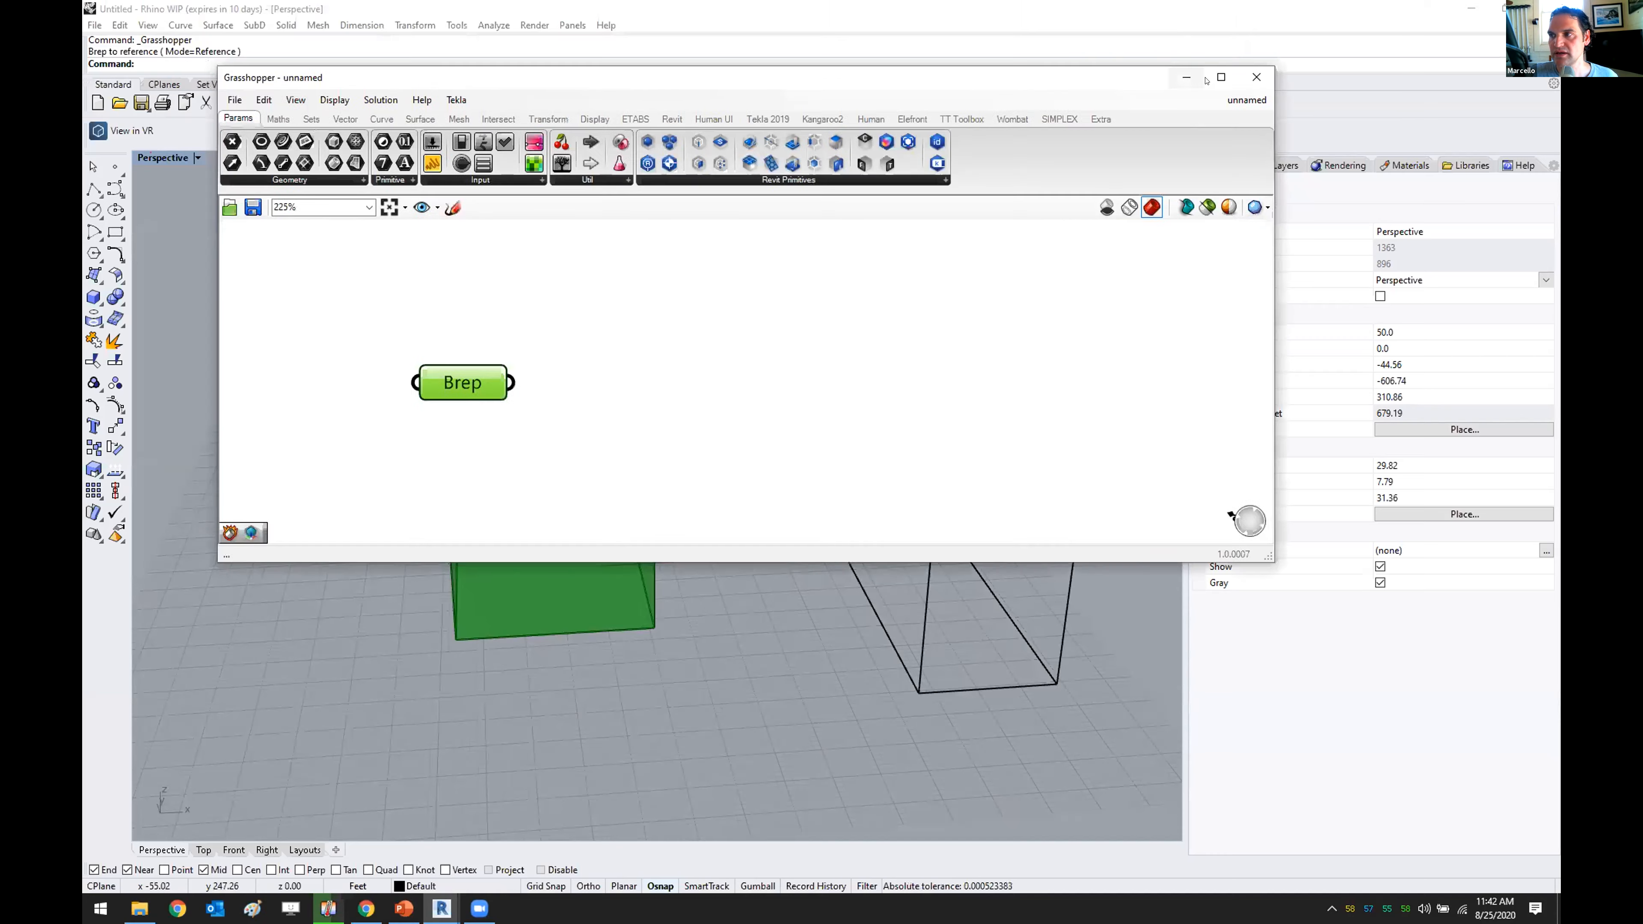
left_click(1179, 28)
scroll(208, 261, "up", 3)
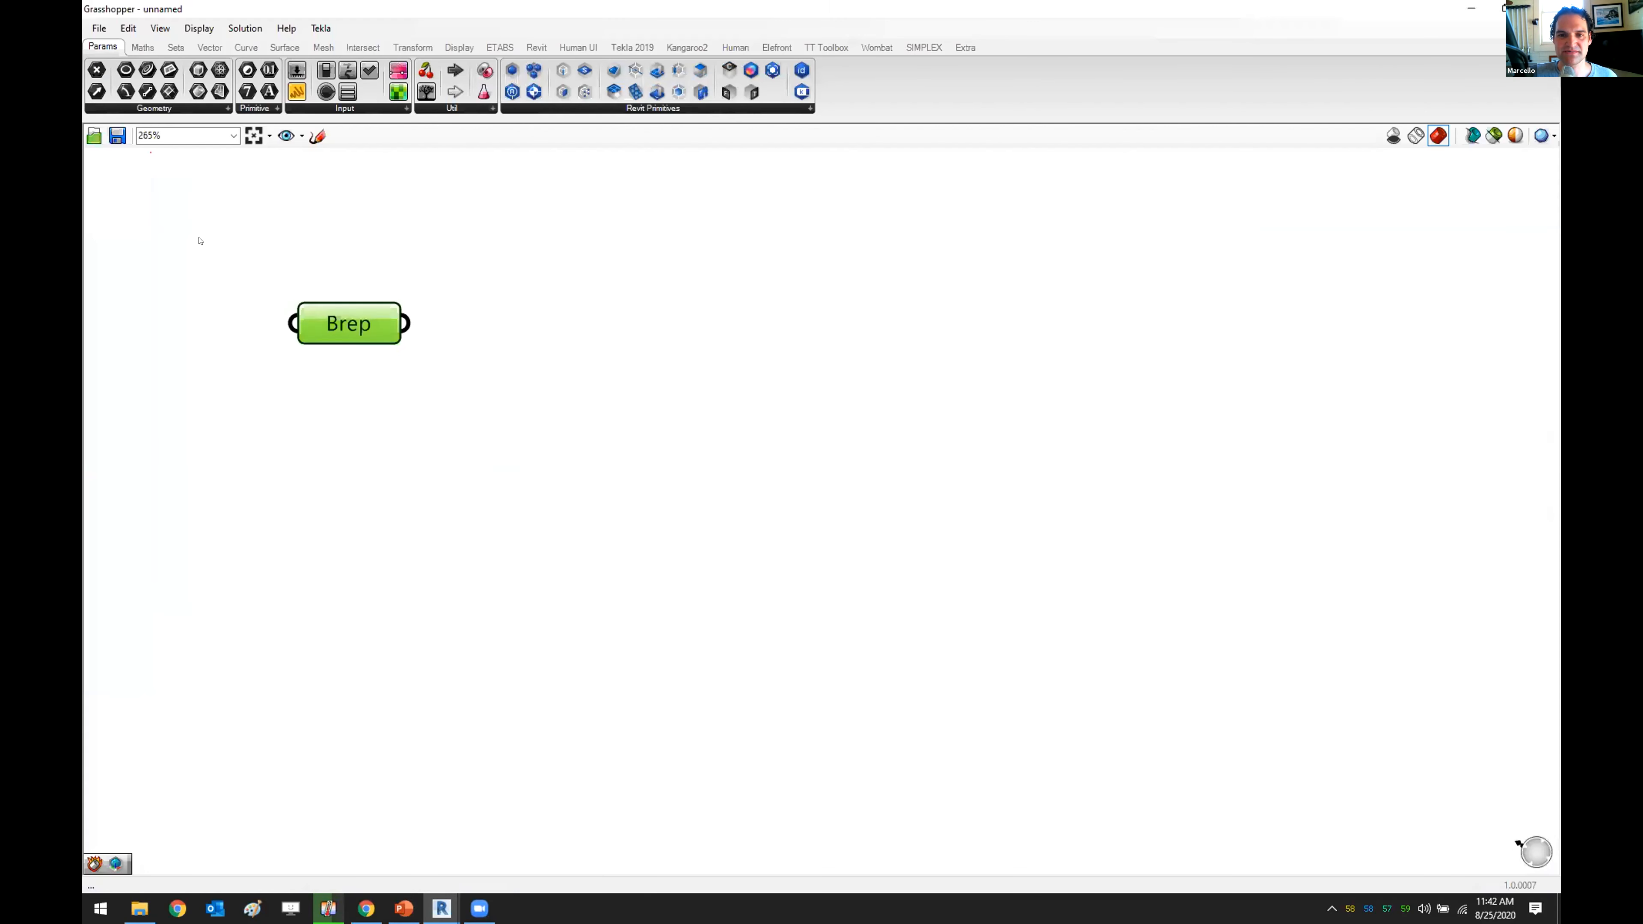
left_click_drag(452, 362, 406, 322)
double_click(347, 7)
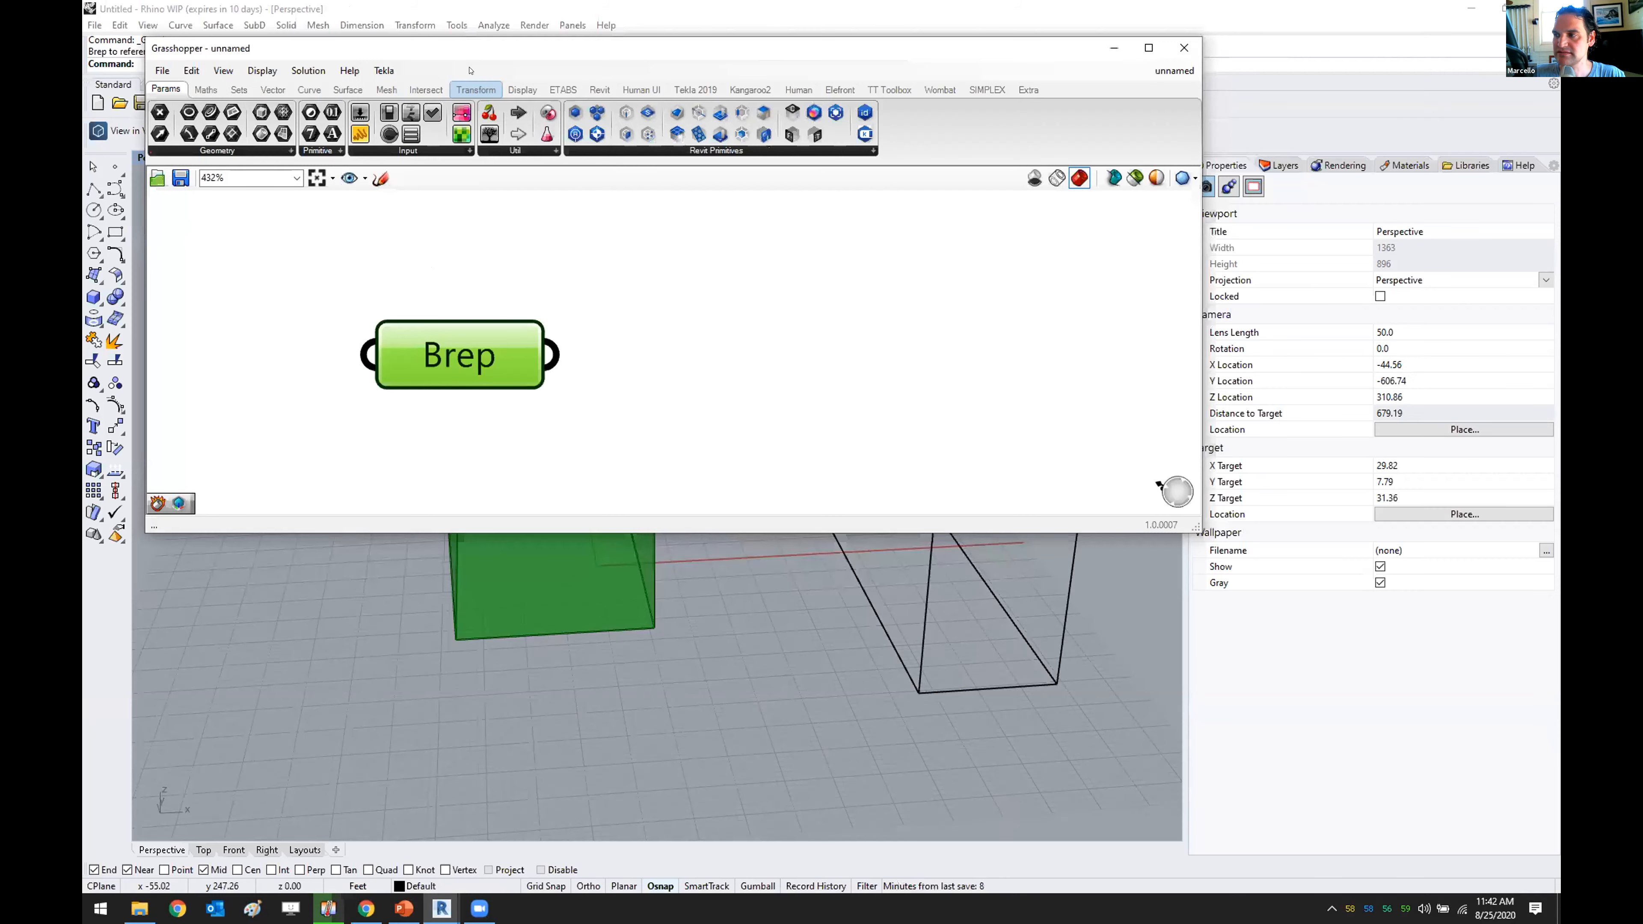
left_click_drag(469, 49, 586, 110)
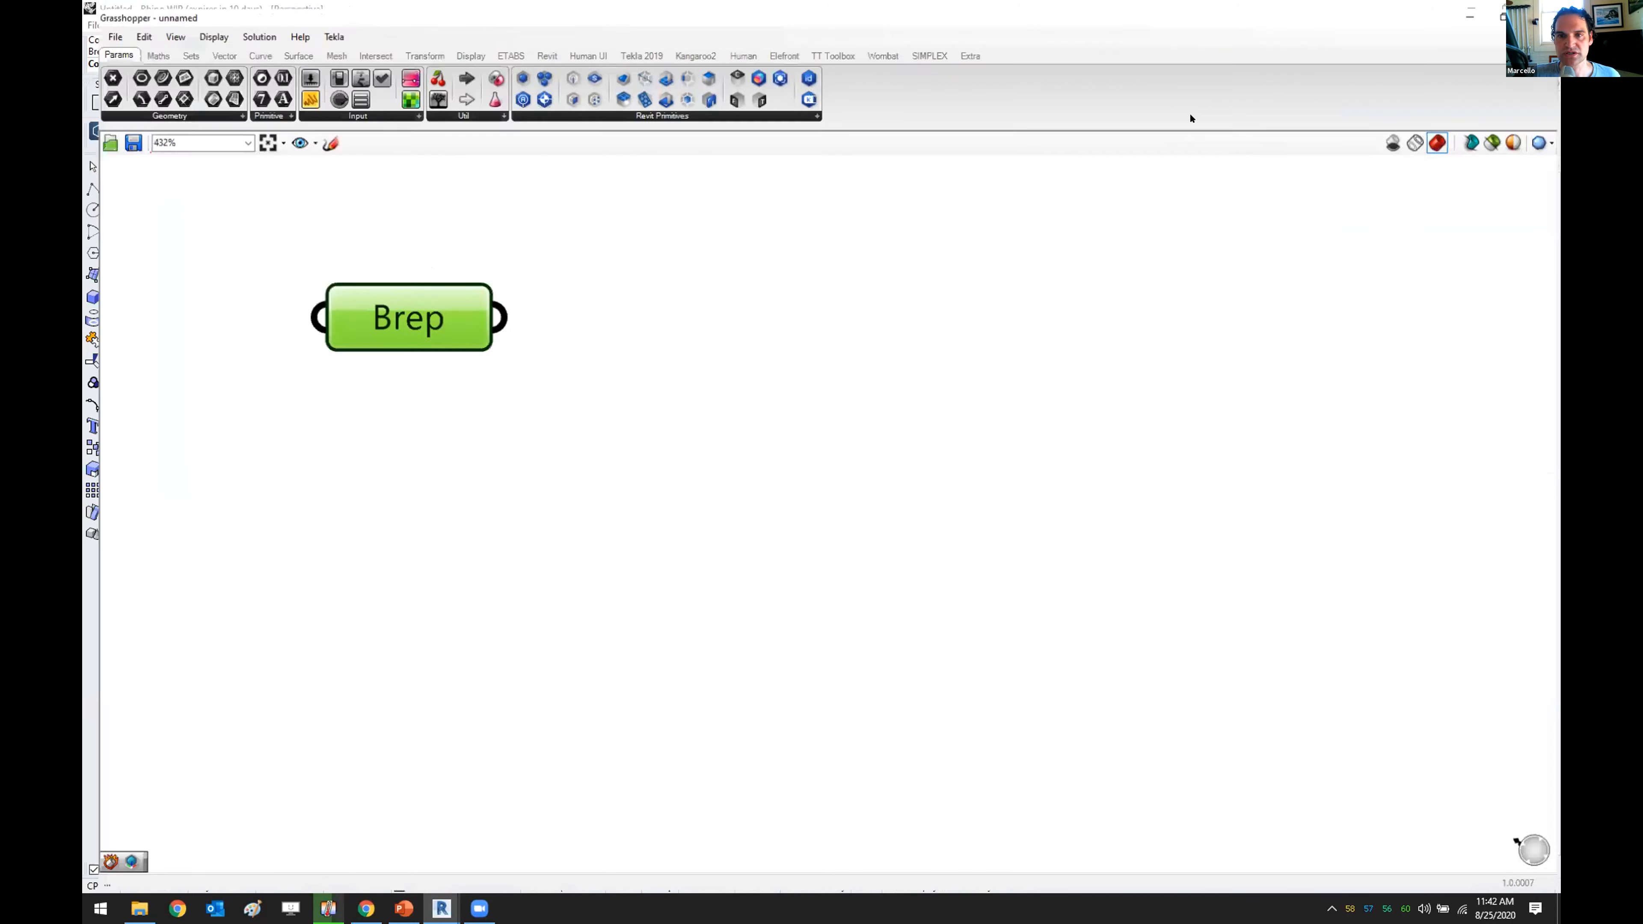
- Maximize the Grasshopper window
left_click(1264, 110)
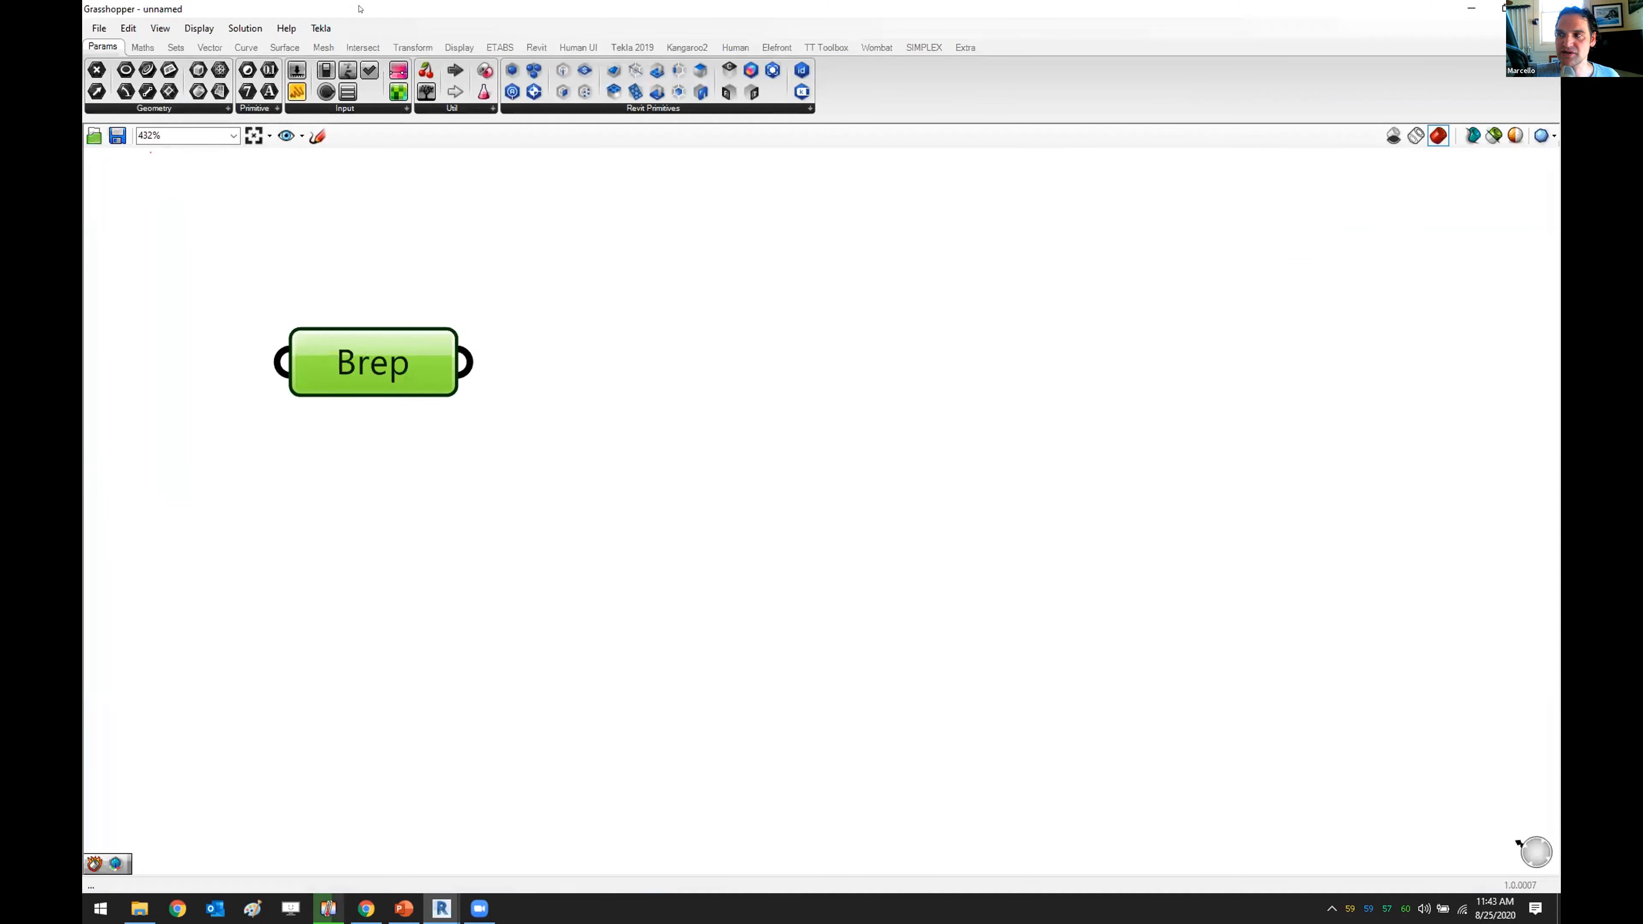
double_click(360, 9)
double_click(372, 127)
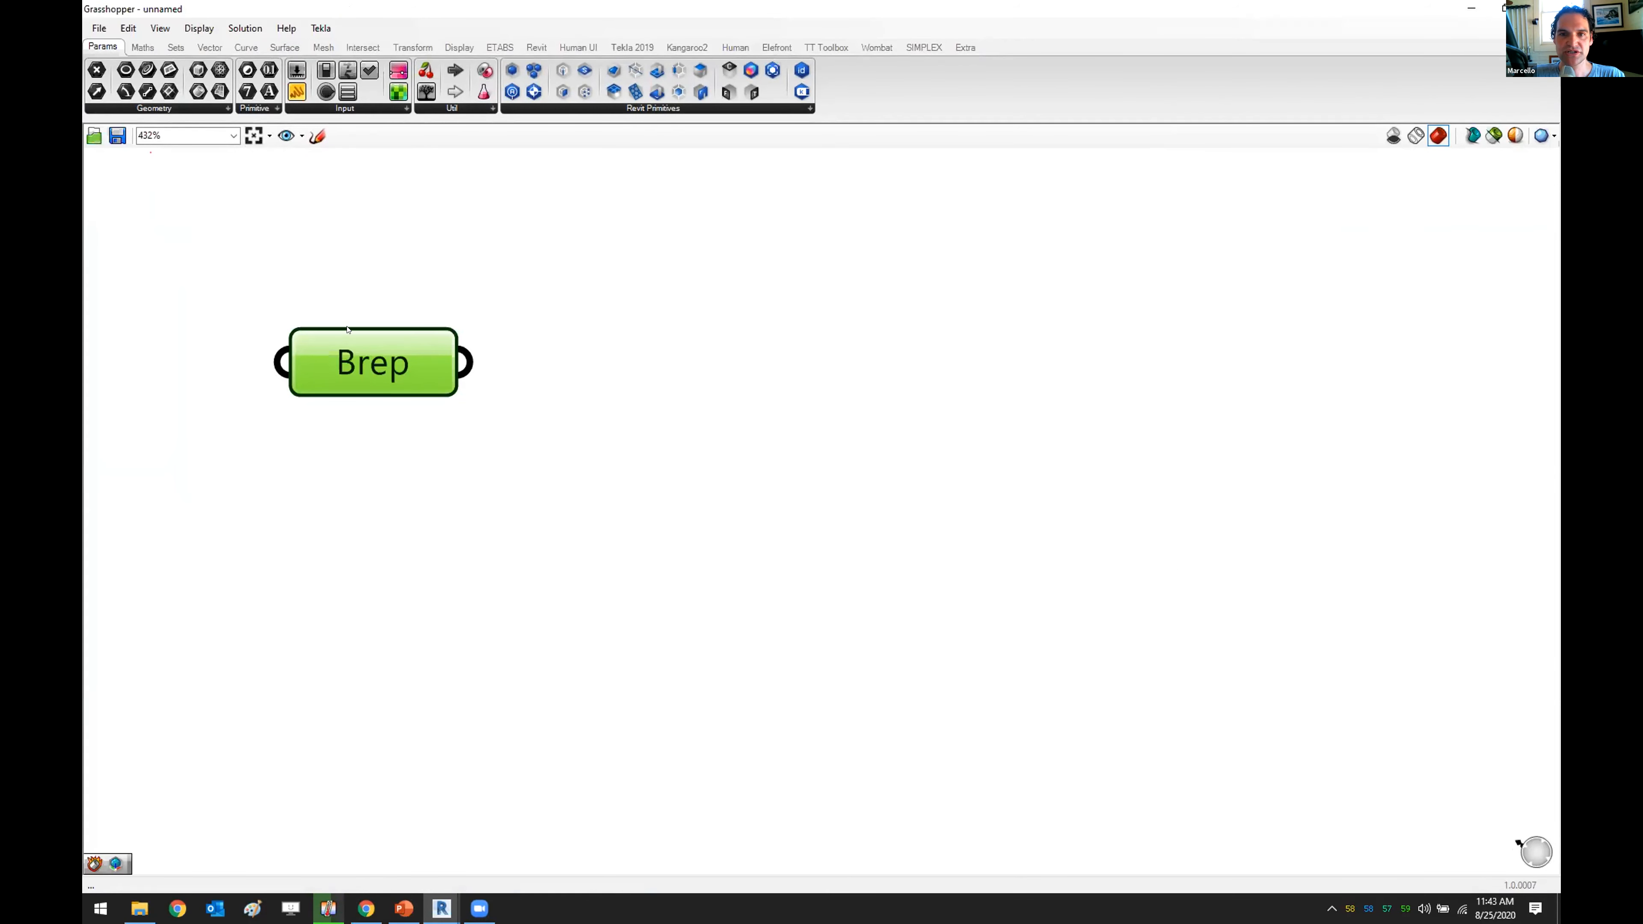
- Add a Deconstruct Brep component beside the Brep parameter and connect the Brep output to its input
left_click(291, 44)
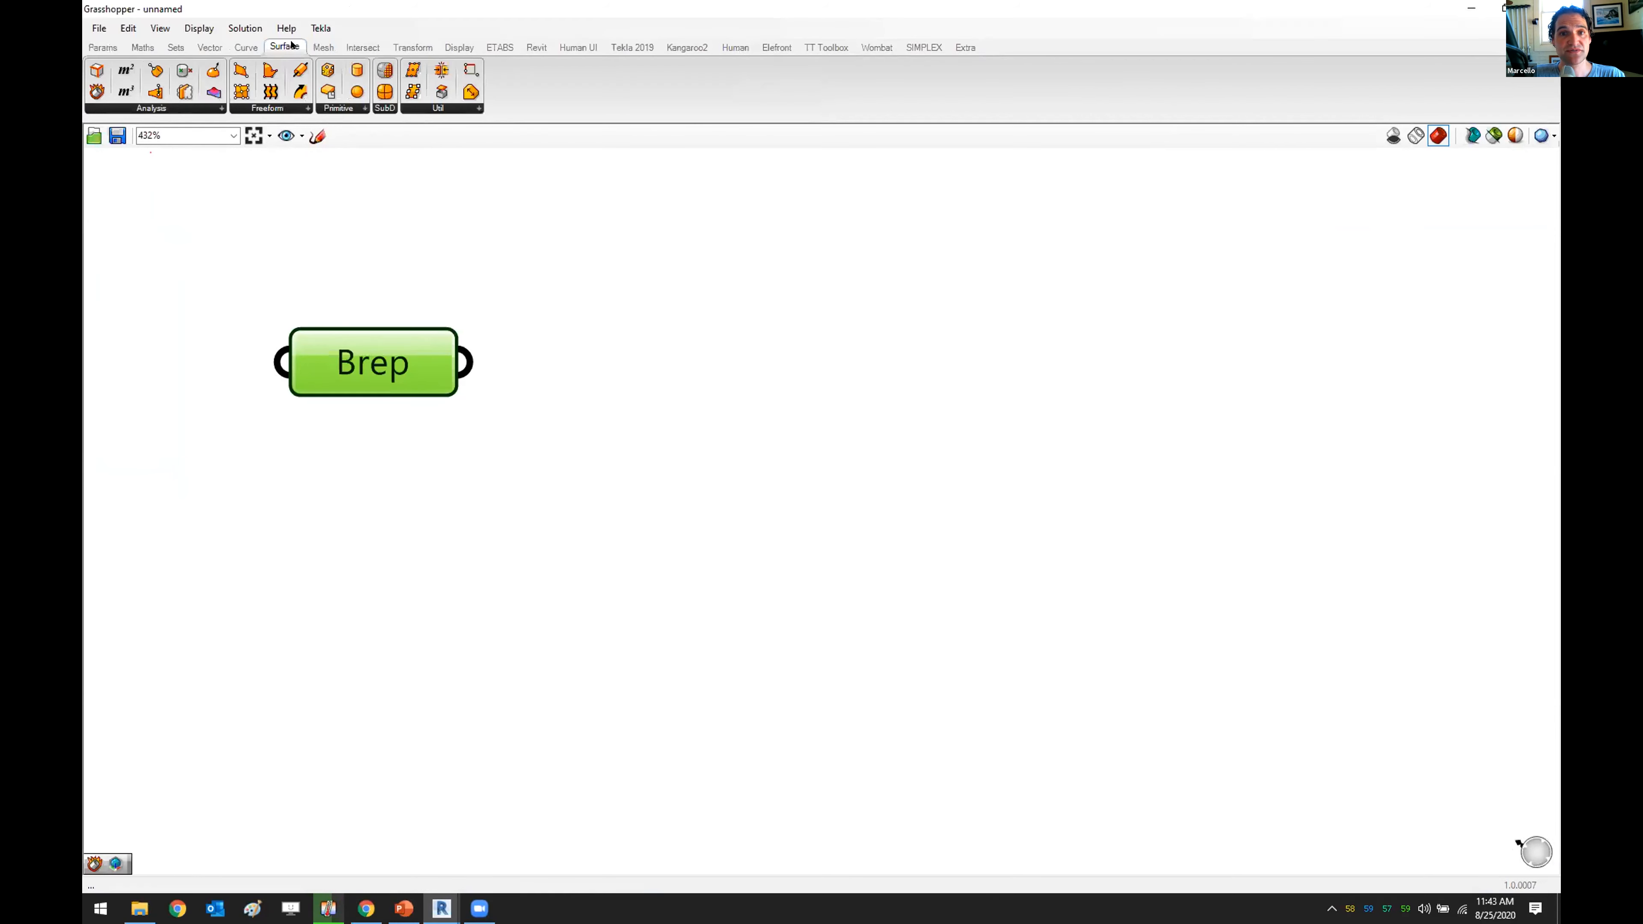
left_click(197, 104)
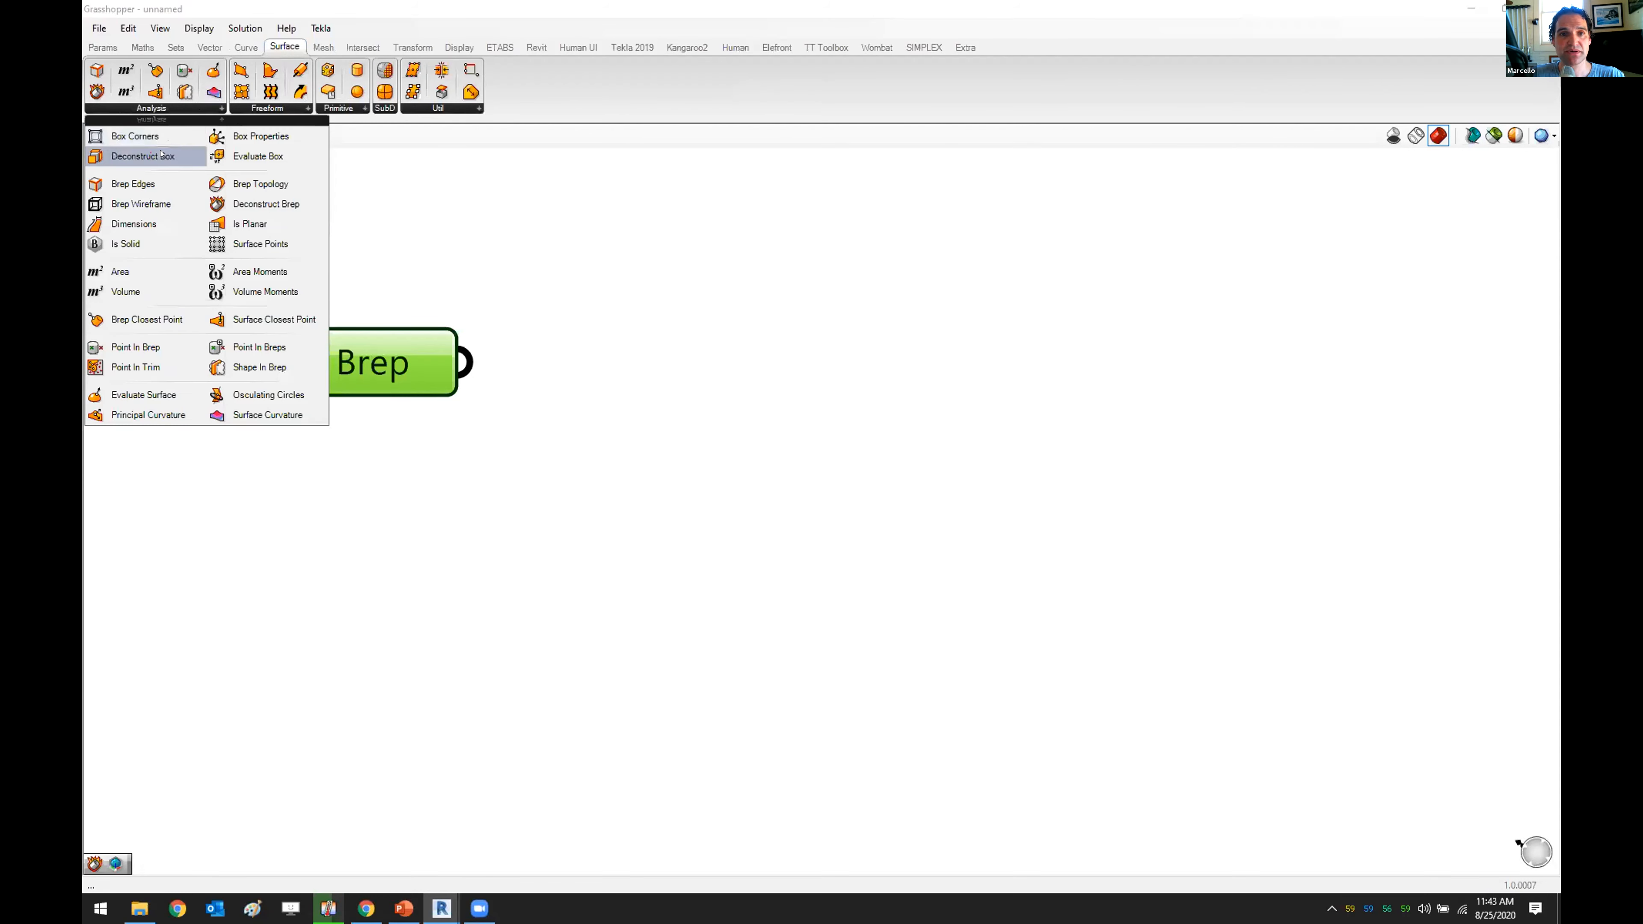
left_click(265, 204)
left_click(633, 388)
left_click_drag(369, 363, 450, 391)
left_click_drag(686, 375, 789, 408)
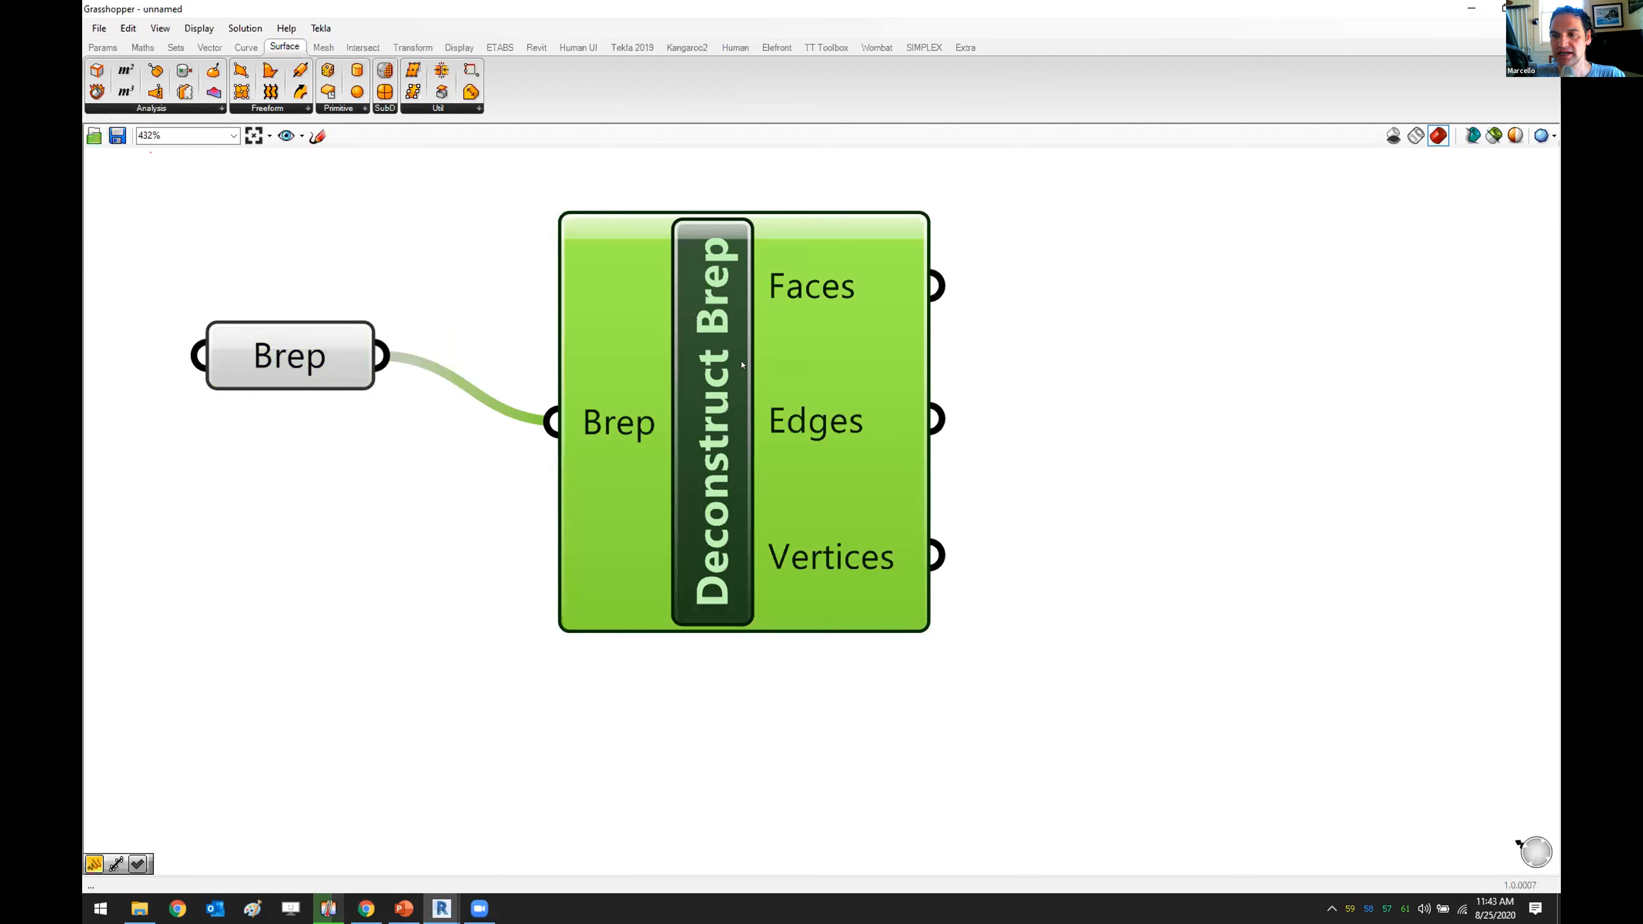
- Place an enlarged Panel beside Deconstruct Brep and connect the Faces output to it
left_click(102, 47)
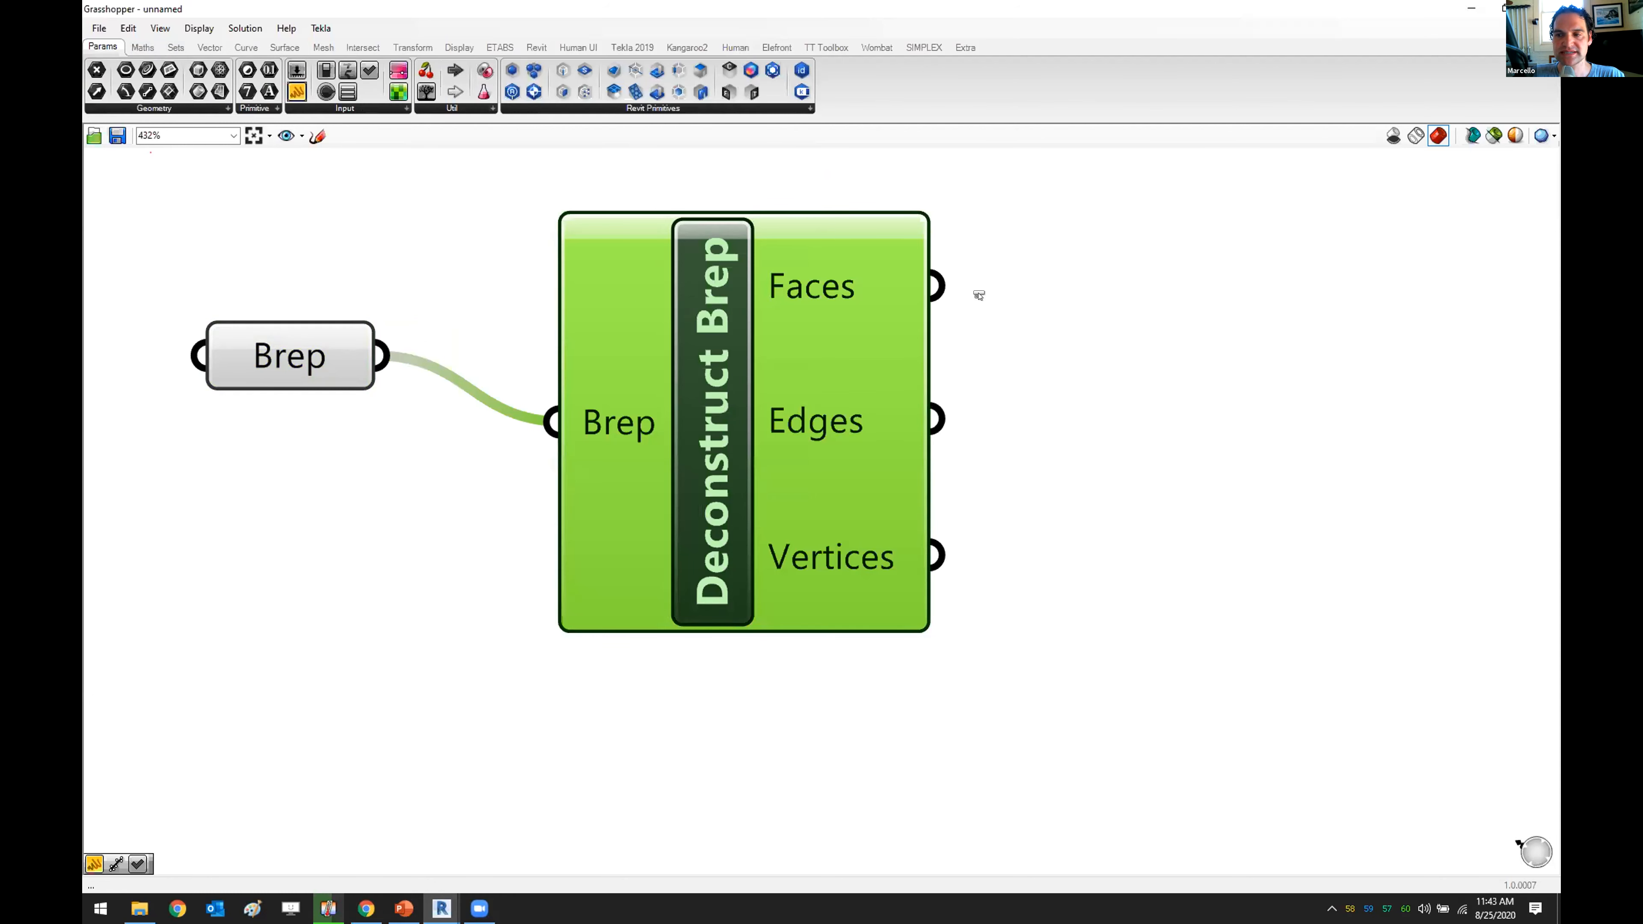
left_click(1200, 277)
left_click_drag(1201, 285, 1384, 446)
left_click_drag(937, 295, 1155, 270)
scroll(1132, 427, "down", 4)
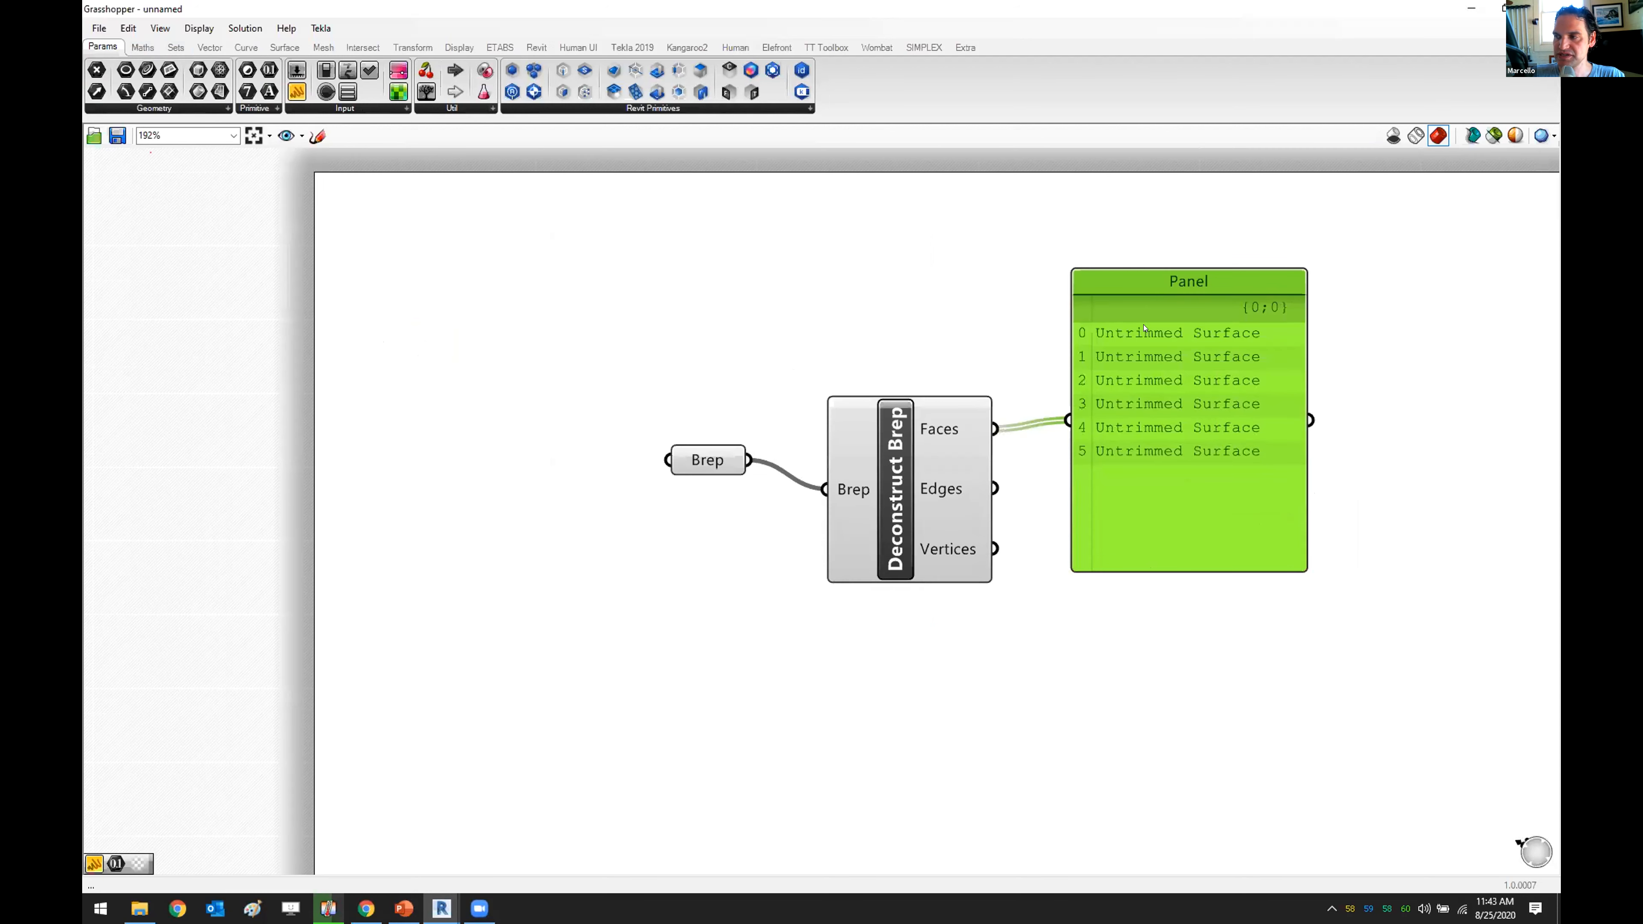
- Reduce the Grasshopper window over the Rhino viewport and turn off the preview of the Brep parameter and Deconstruct Brep
right_click_drag(933, 226, 476, 275)
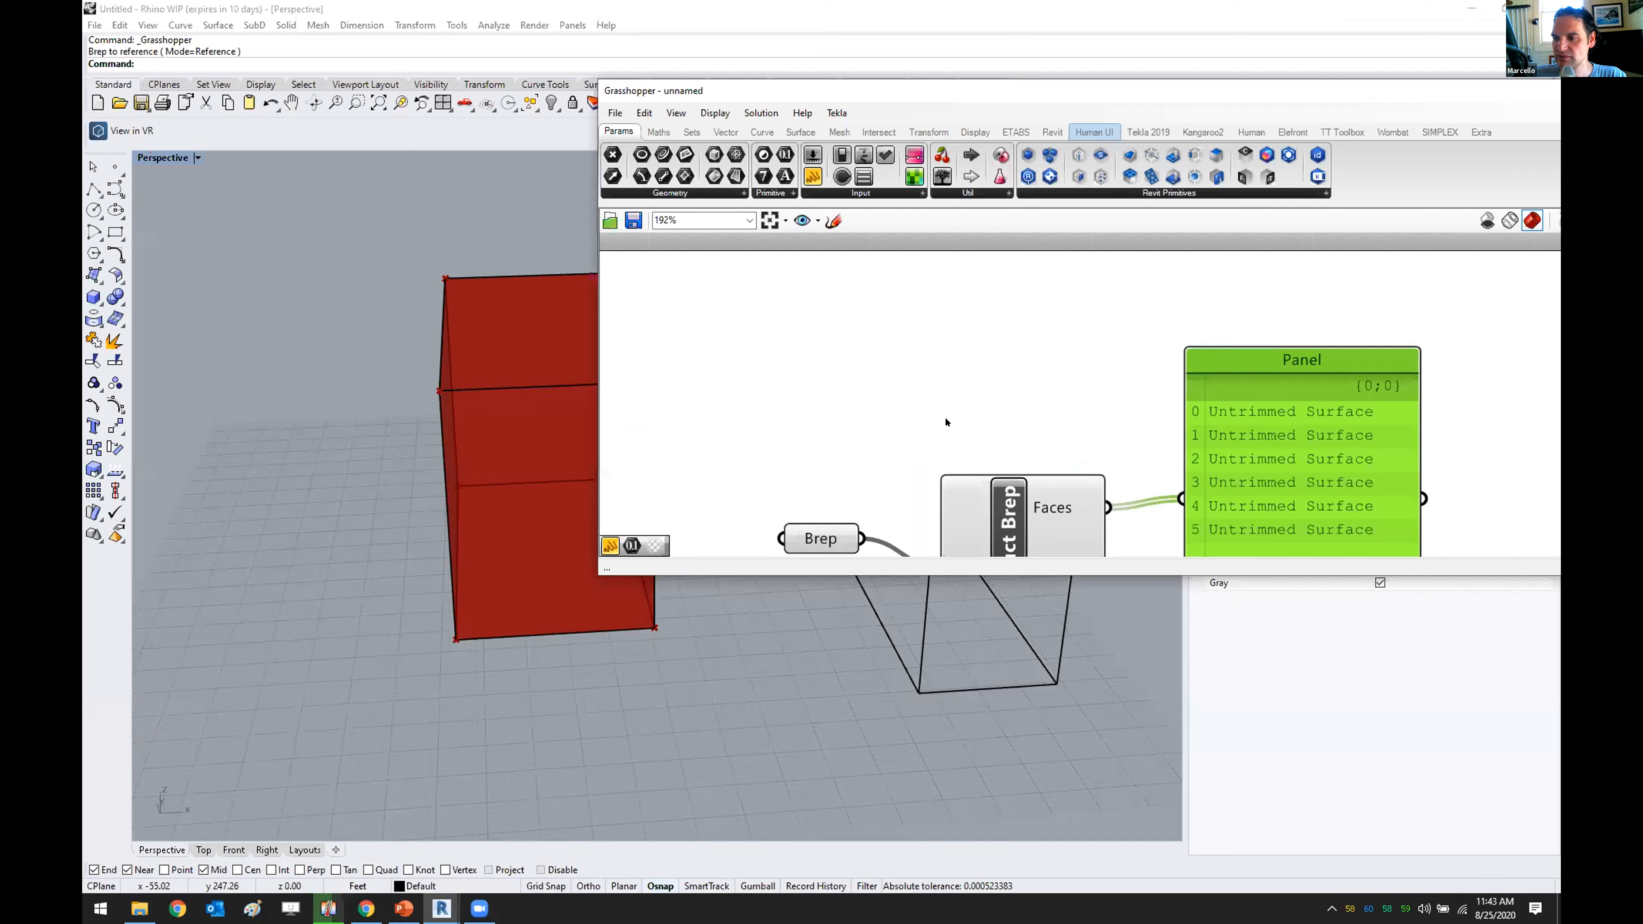
scroll(946, 421, "down", 3)
right_click_drag(946, 421, 883, 309)
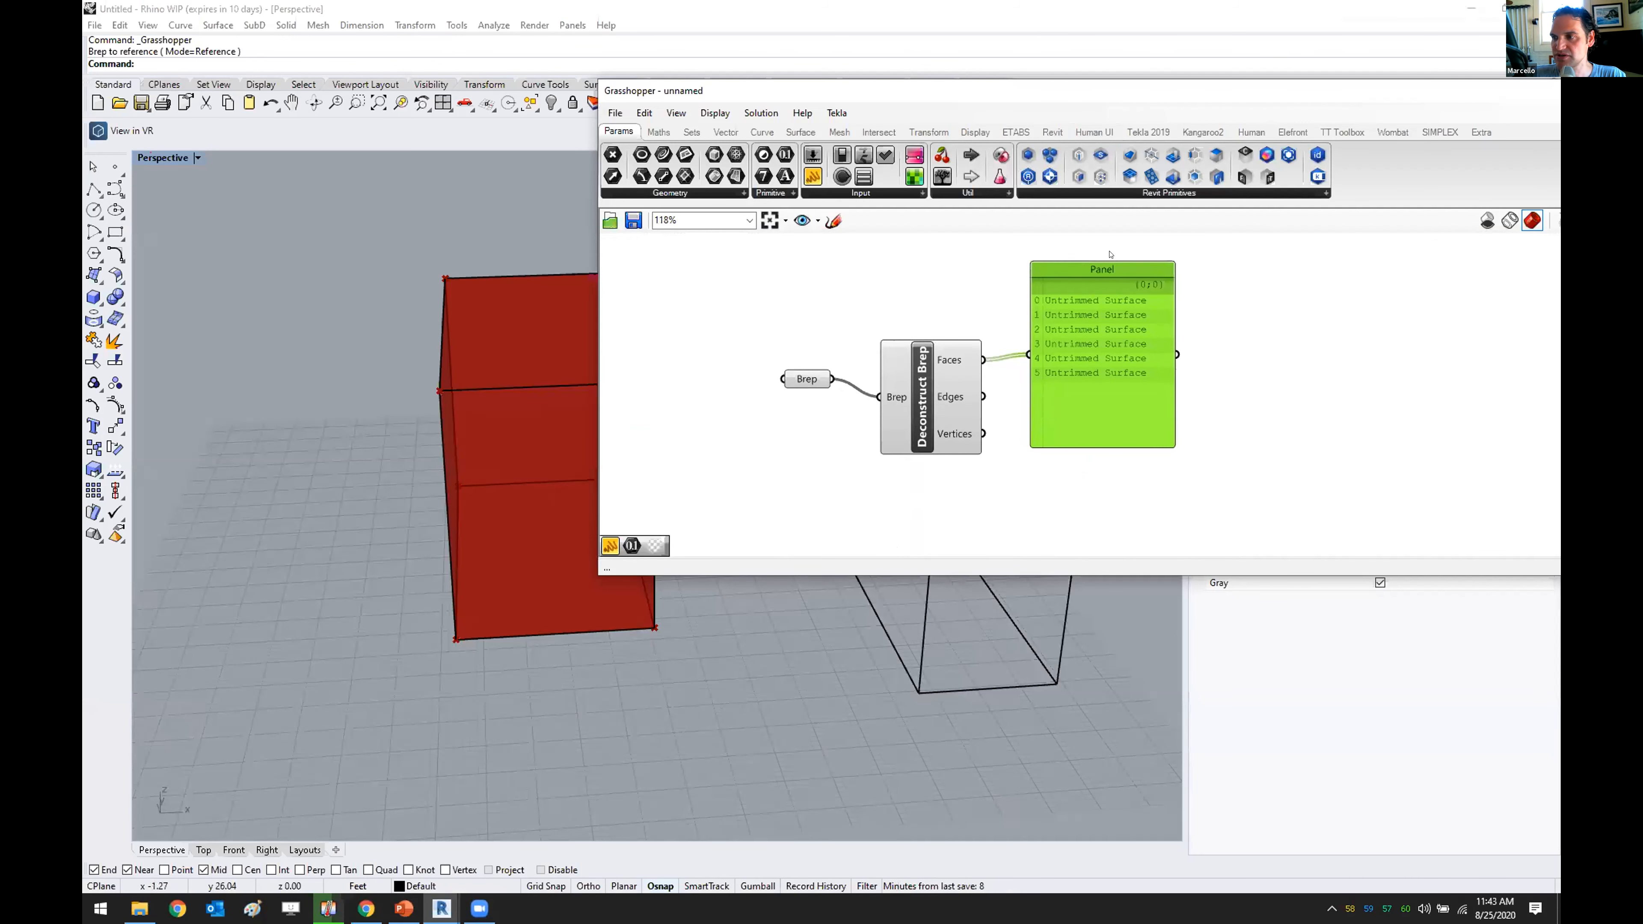
left_click_drag(950, 306, 822, 512)
right_click(841, 285)
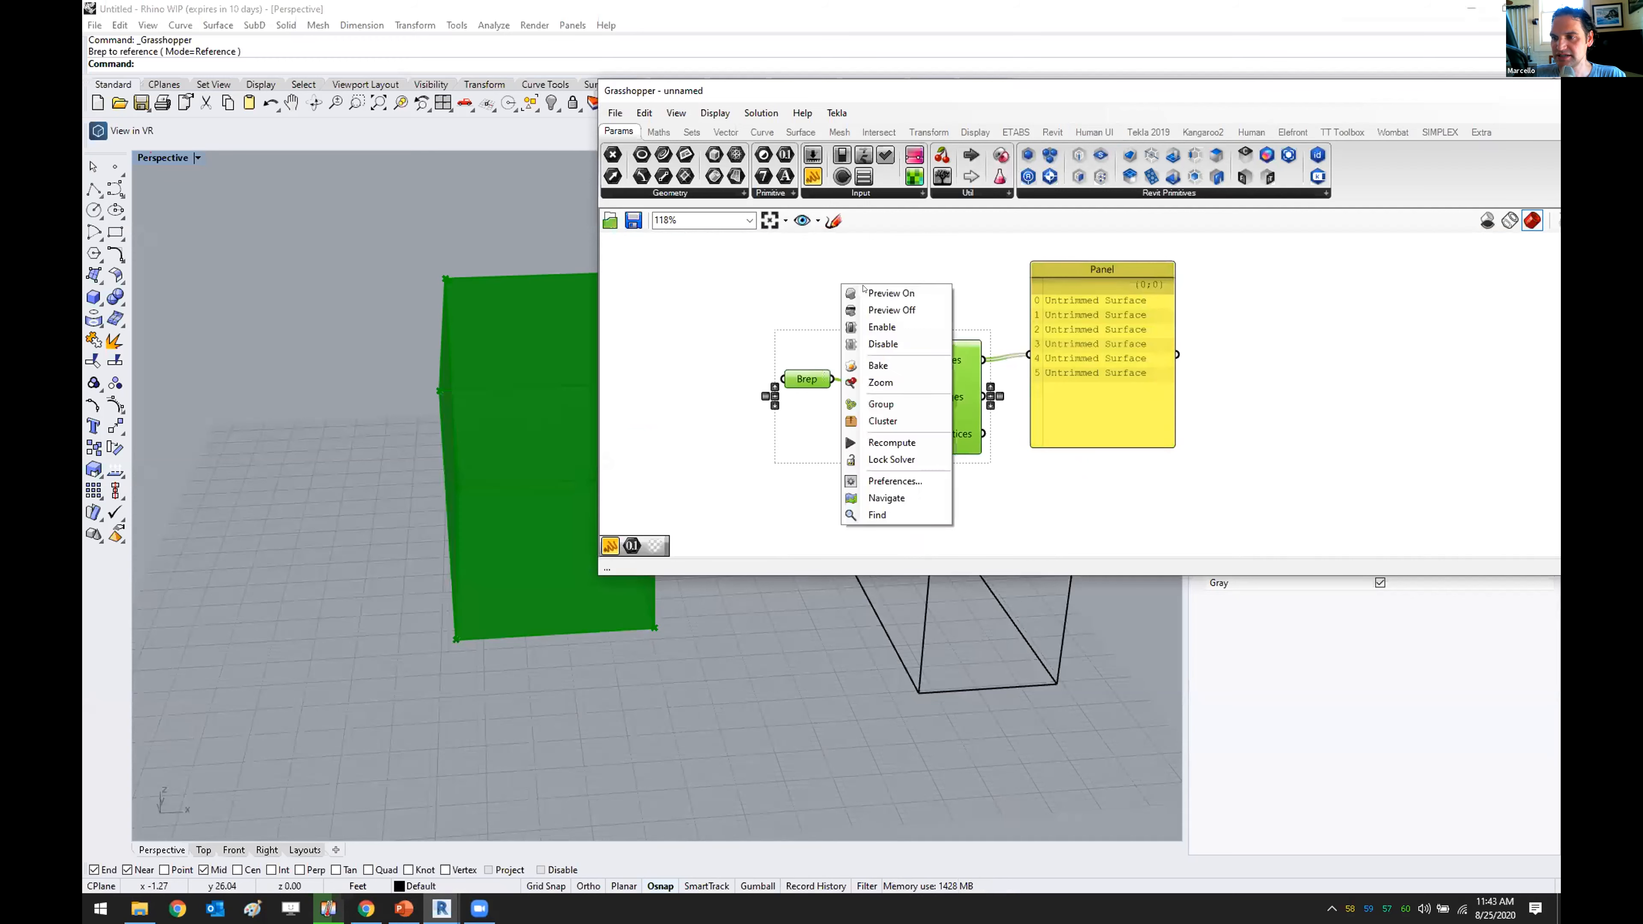
left_click(867, 309)
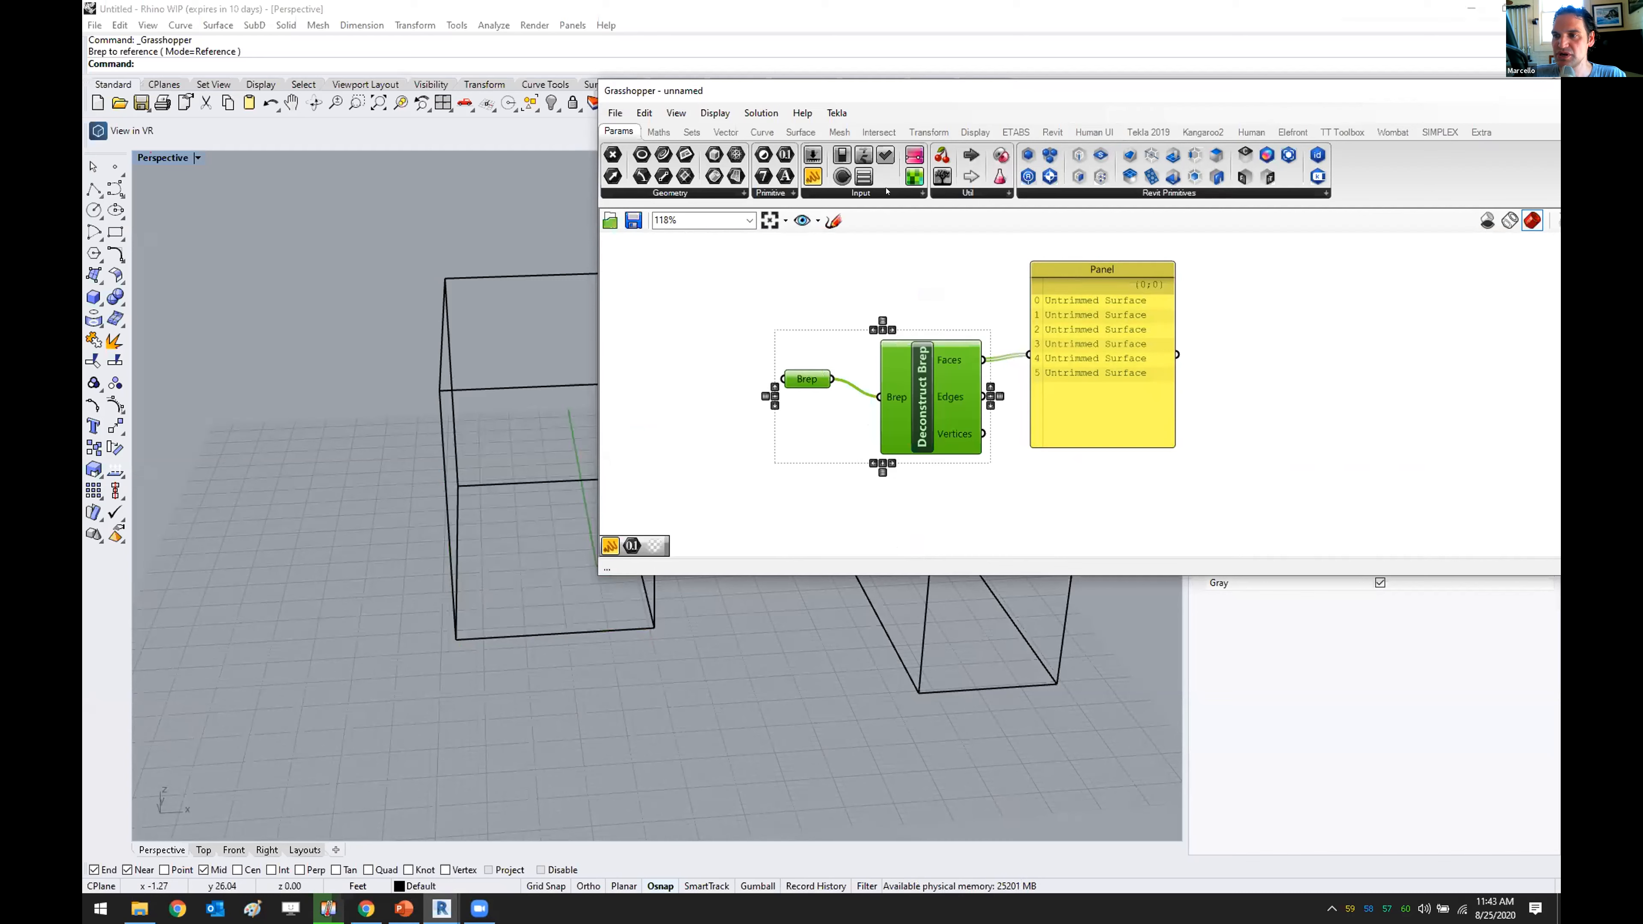
- Add a Value Set Picker, feed it the Faces output of Deconstruct Brep, and enlarge it to list every surface
left_click(921, 191)
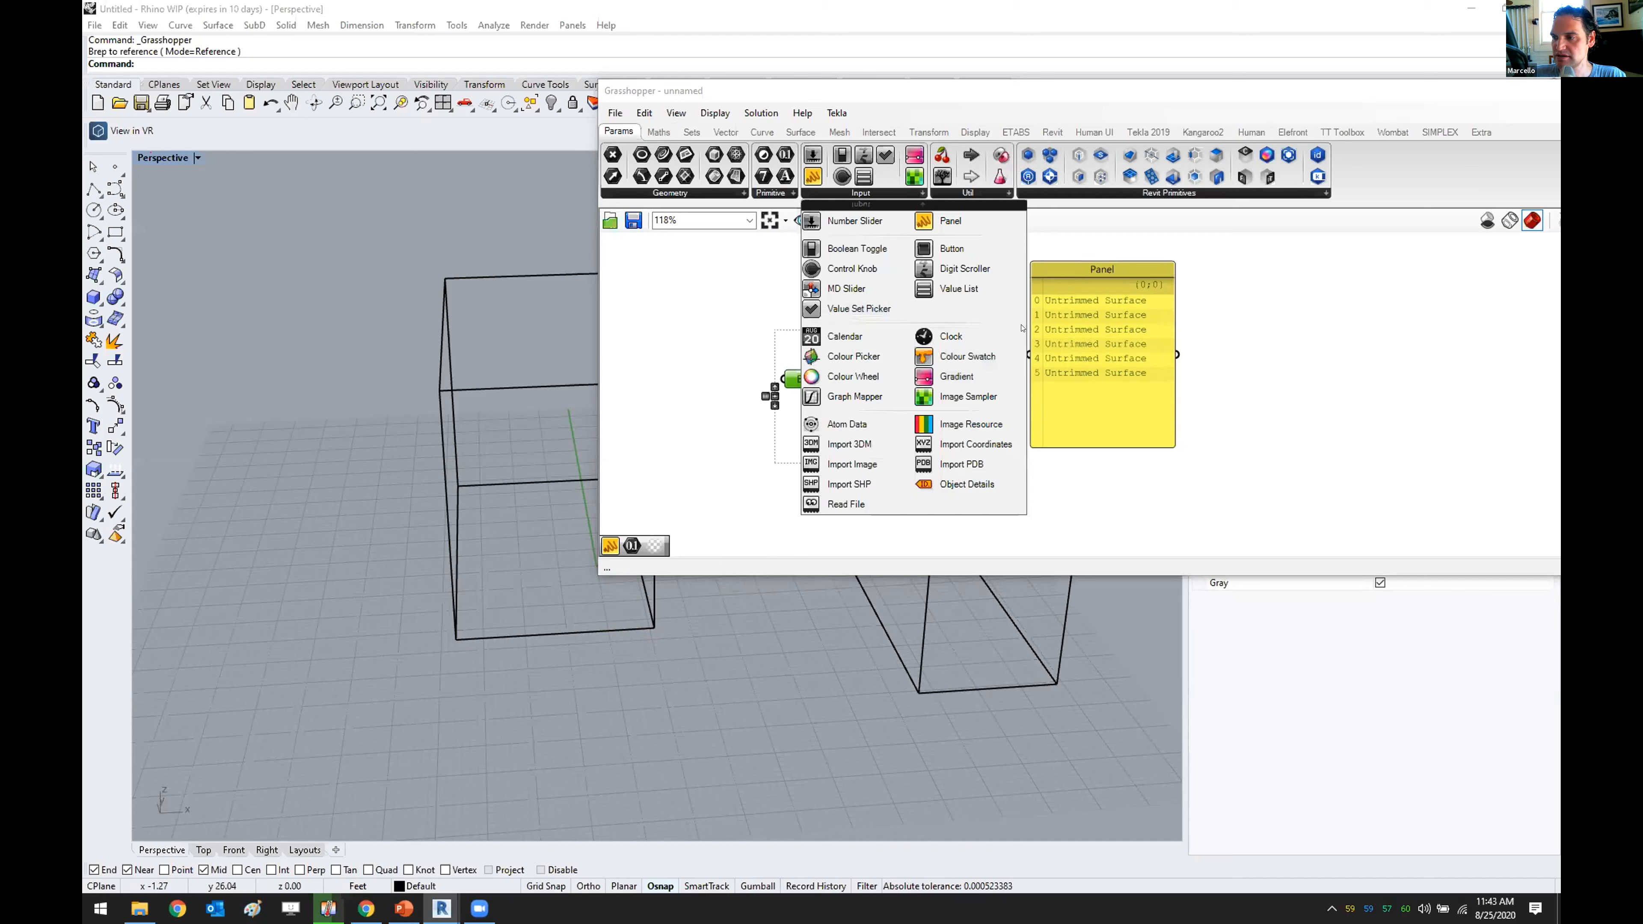
left_click(859, 308)
left_click(1290, 354)
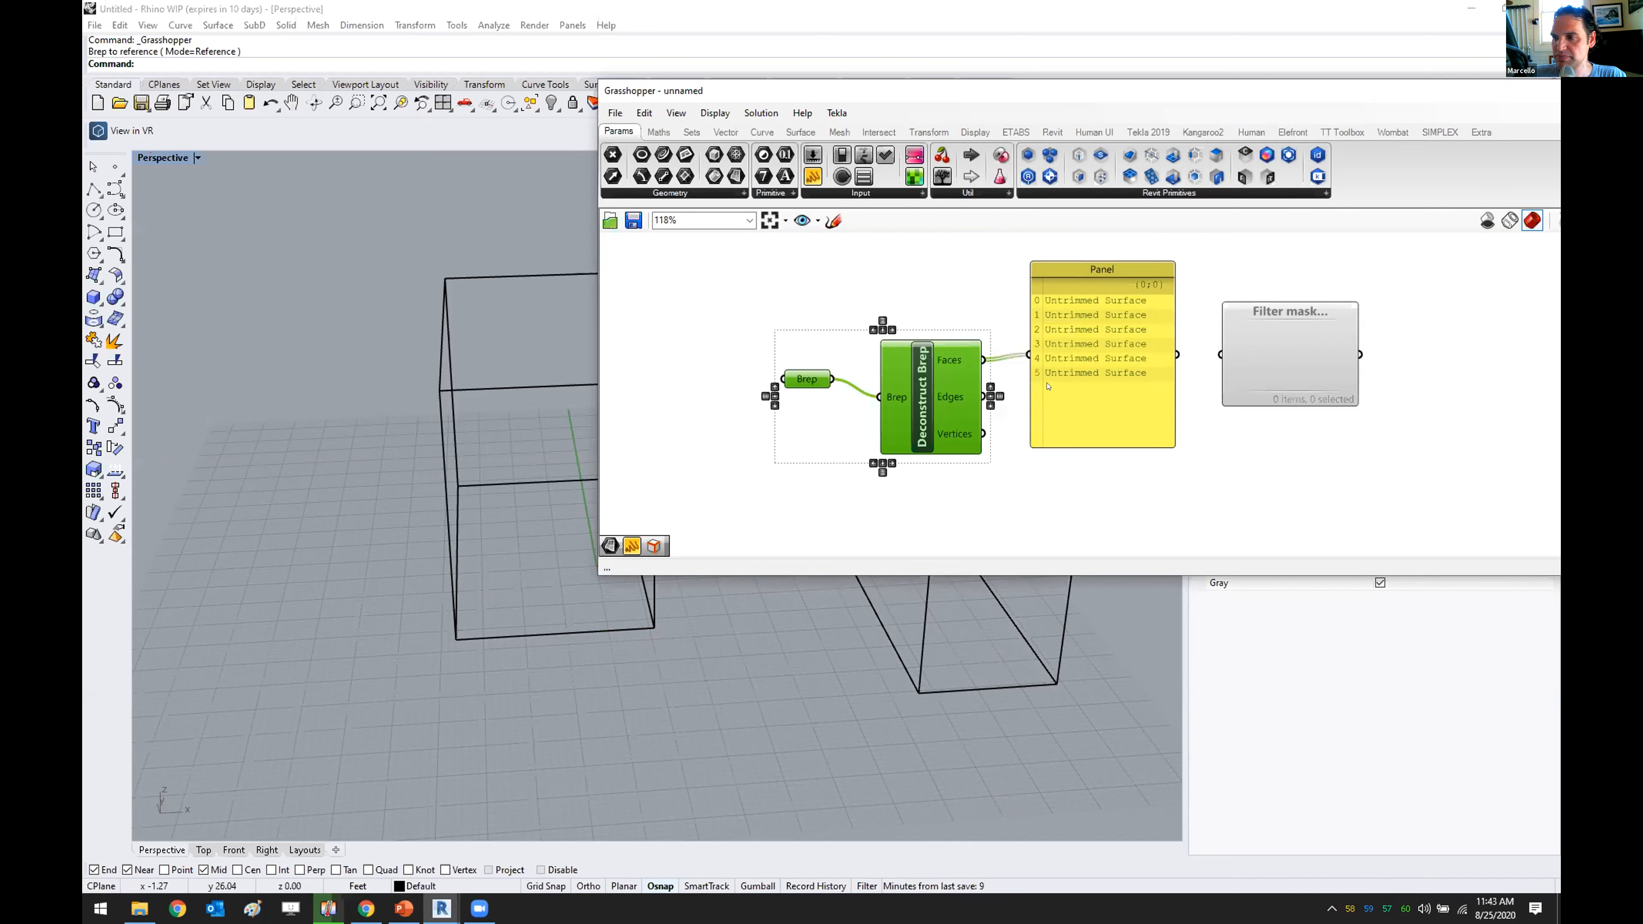
left_click_drag(983, 360, 1254, 270)
left_click_drag(1269, 440, 1269, 482)
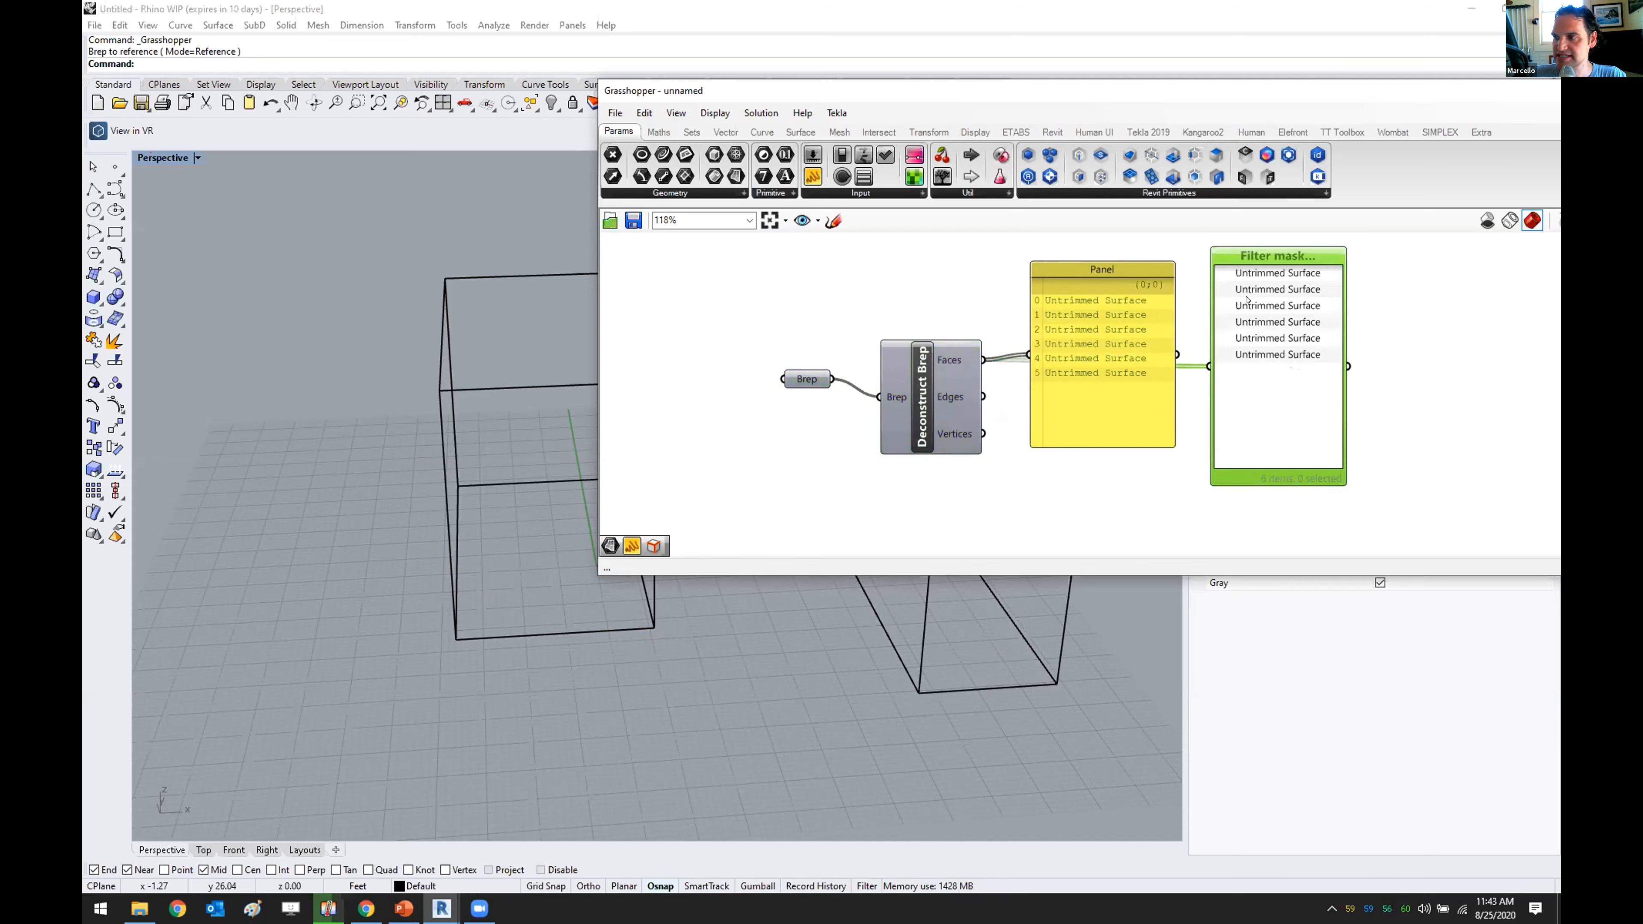
- Step through the second to sixth surfaces in the Value Set Picker, choosing one at a time
left_click(1255, 282)
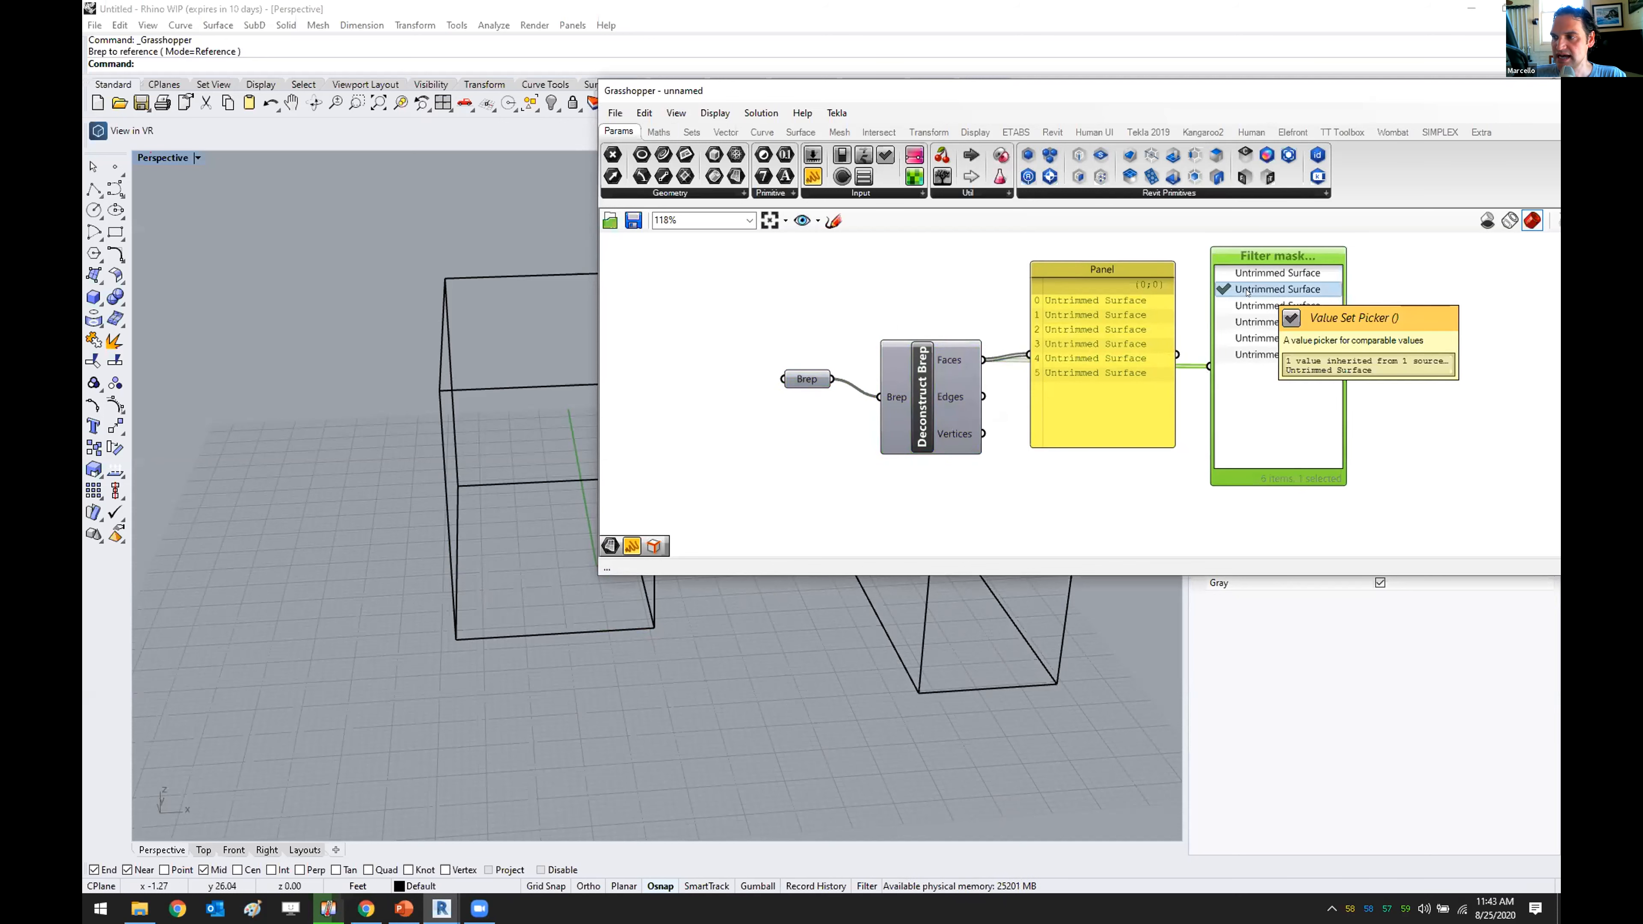
left_click(1244, 307)
left_click(1244, 321)
left_click(1245, 338)
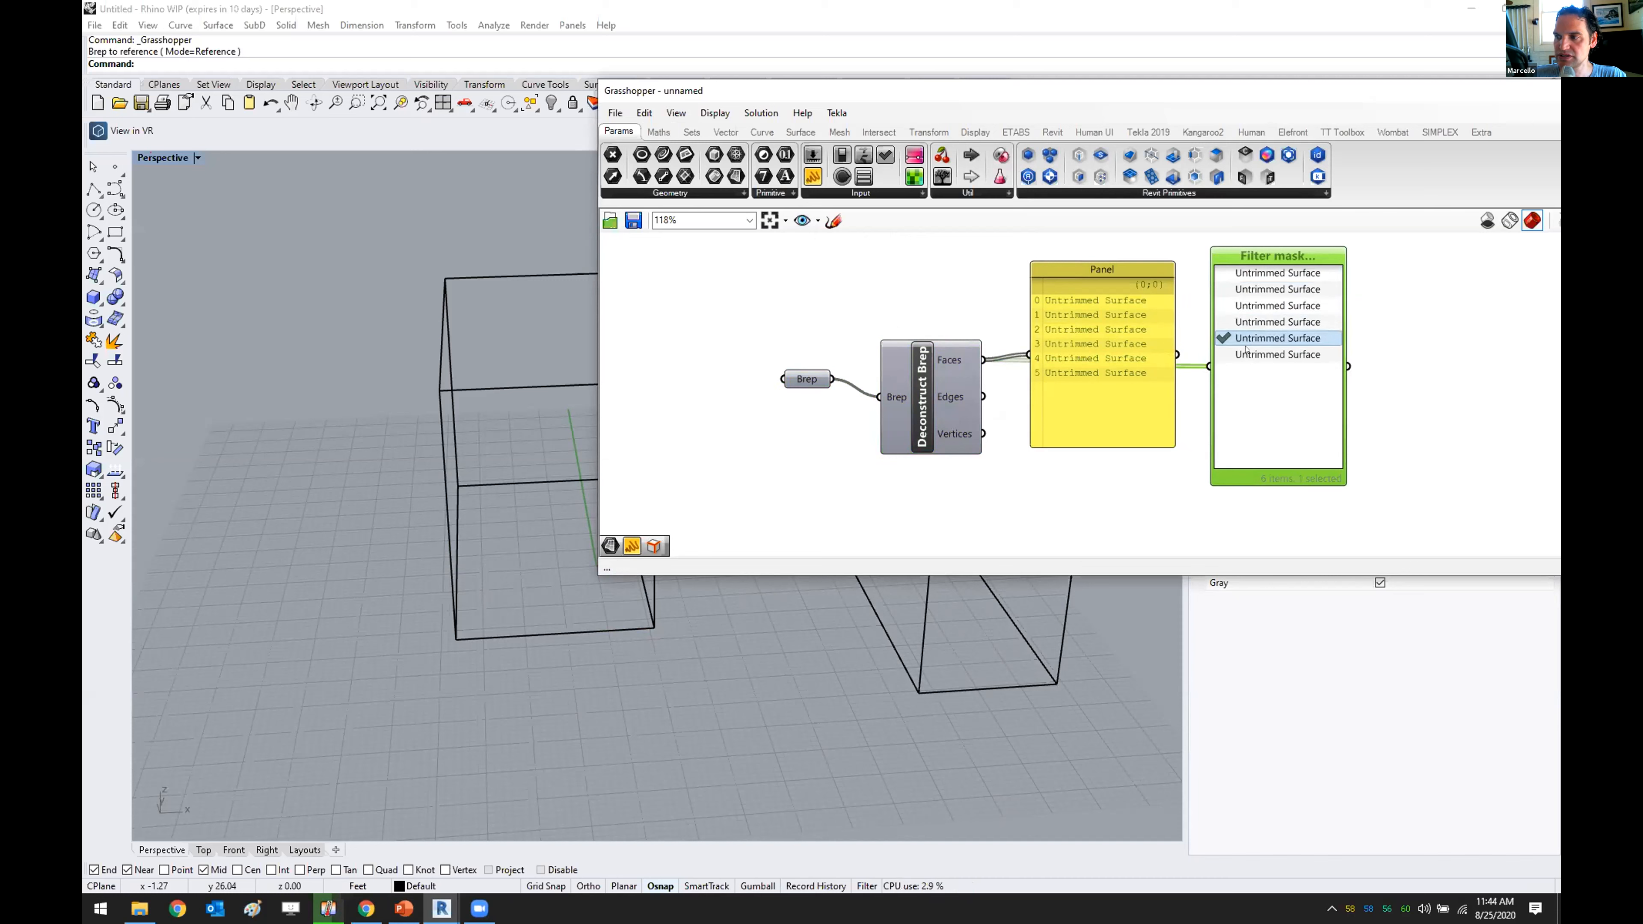
left_click(1243, 354)
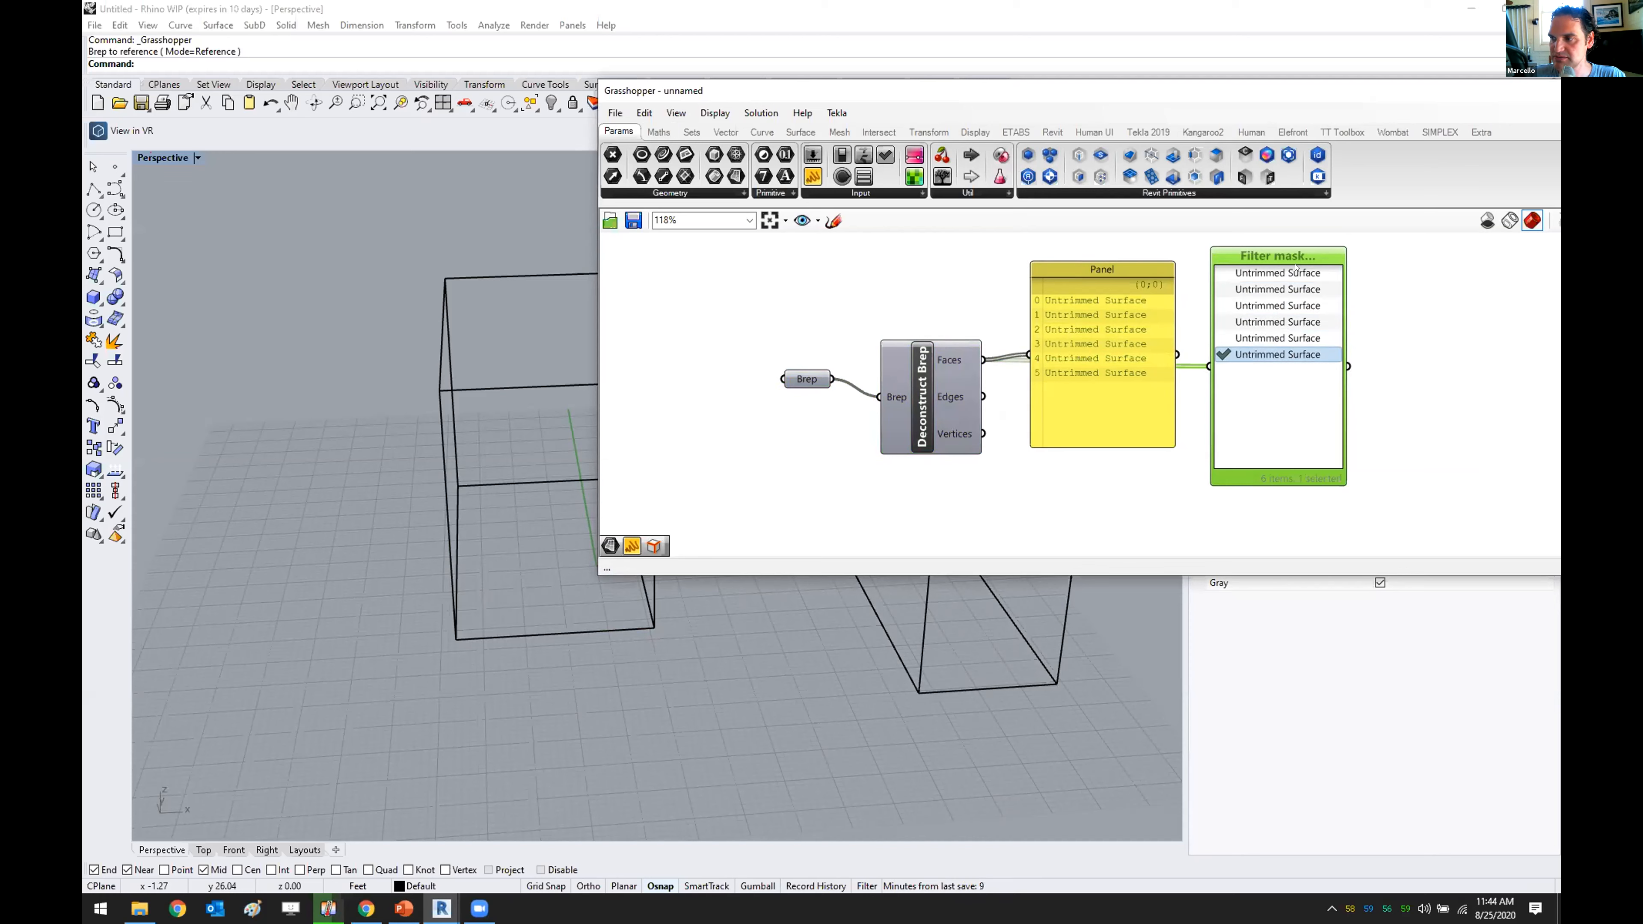
- Place a Surface parameter beyond the Value Set Picker and connect the picker's output to it
left_click_drag(1278, 255, 1302, 266)
left_click(698, 189)
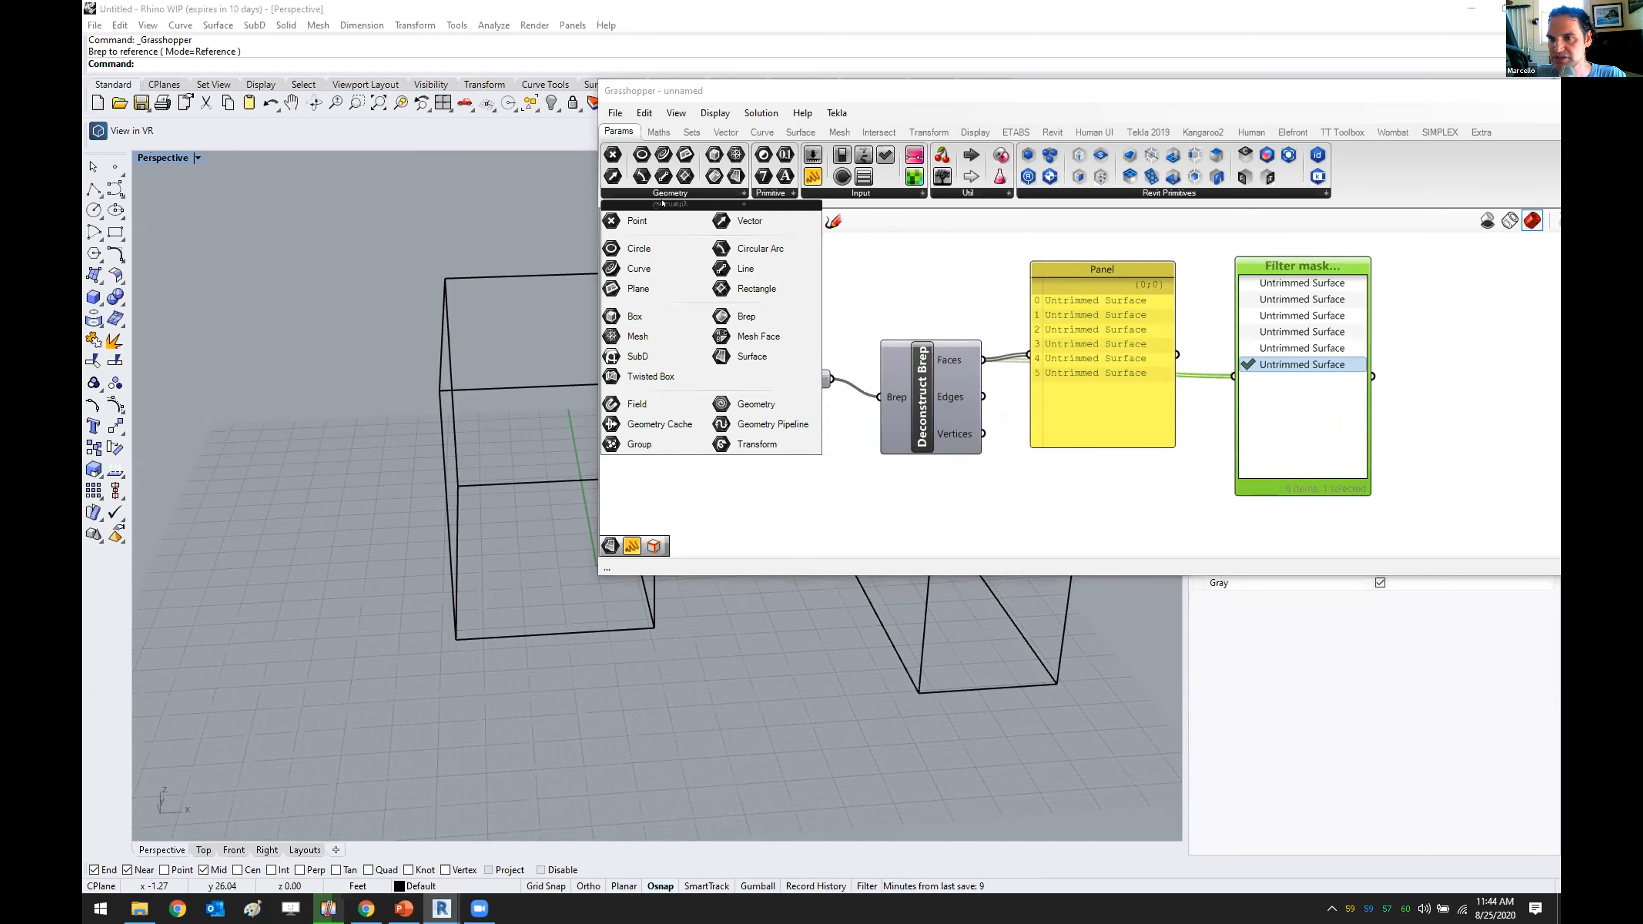
left_click_drag(752, 356, 1426, 386)
- Choose the second surface in the Value Set Picker, the box's bottom face, and shift the Surface parameter slightly down
left_click(1269, 299)
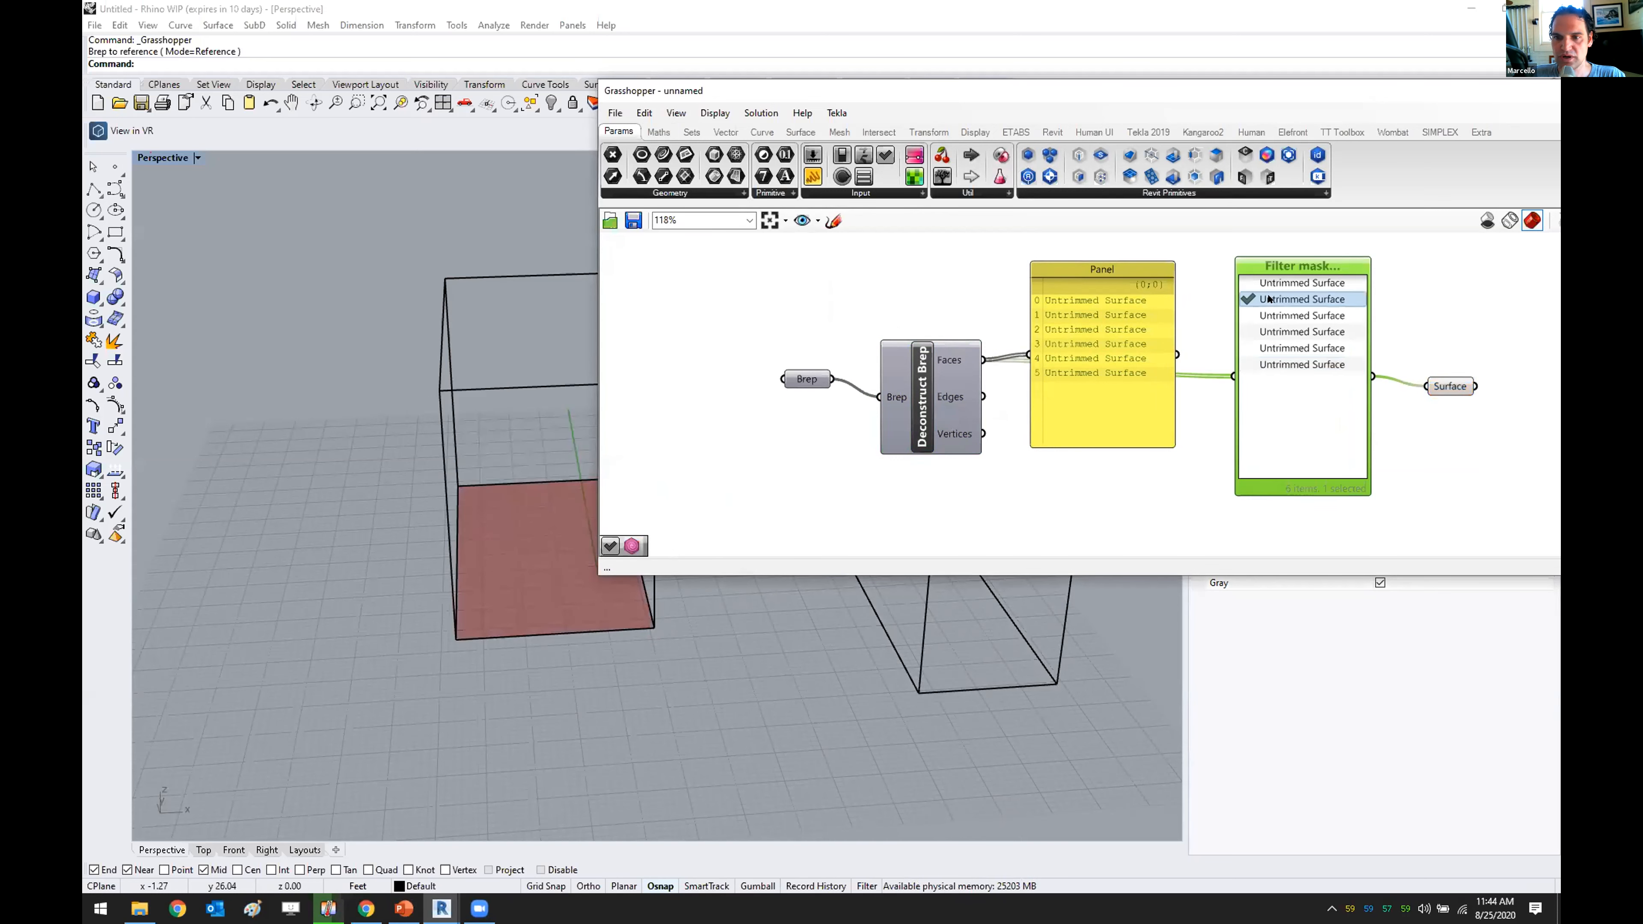
left_click(1278, 282)
left_click(1278, 299)
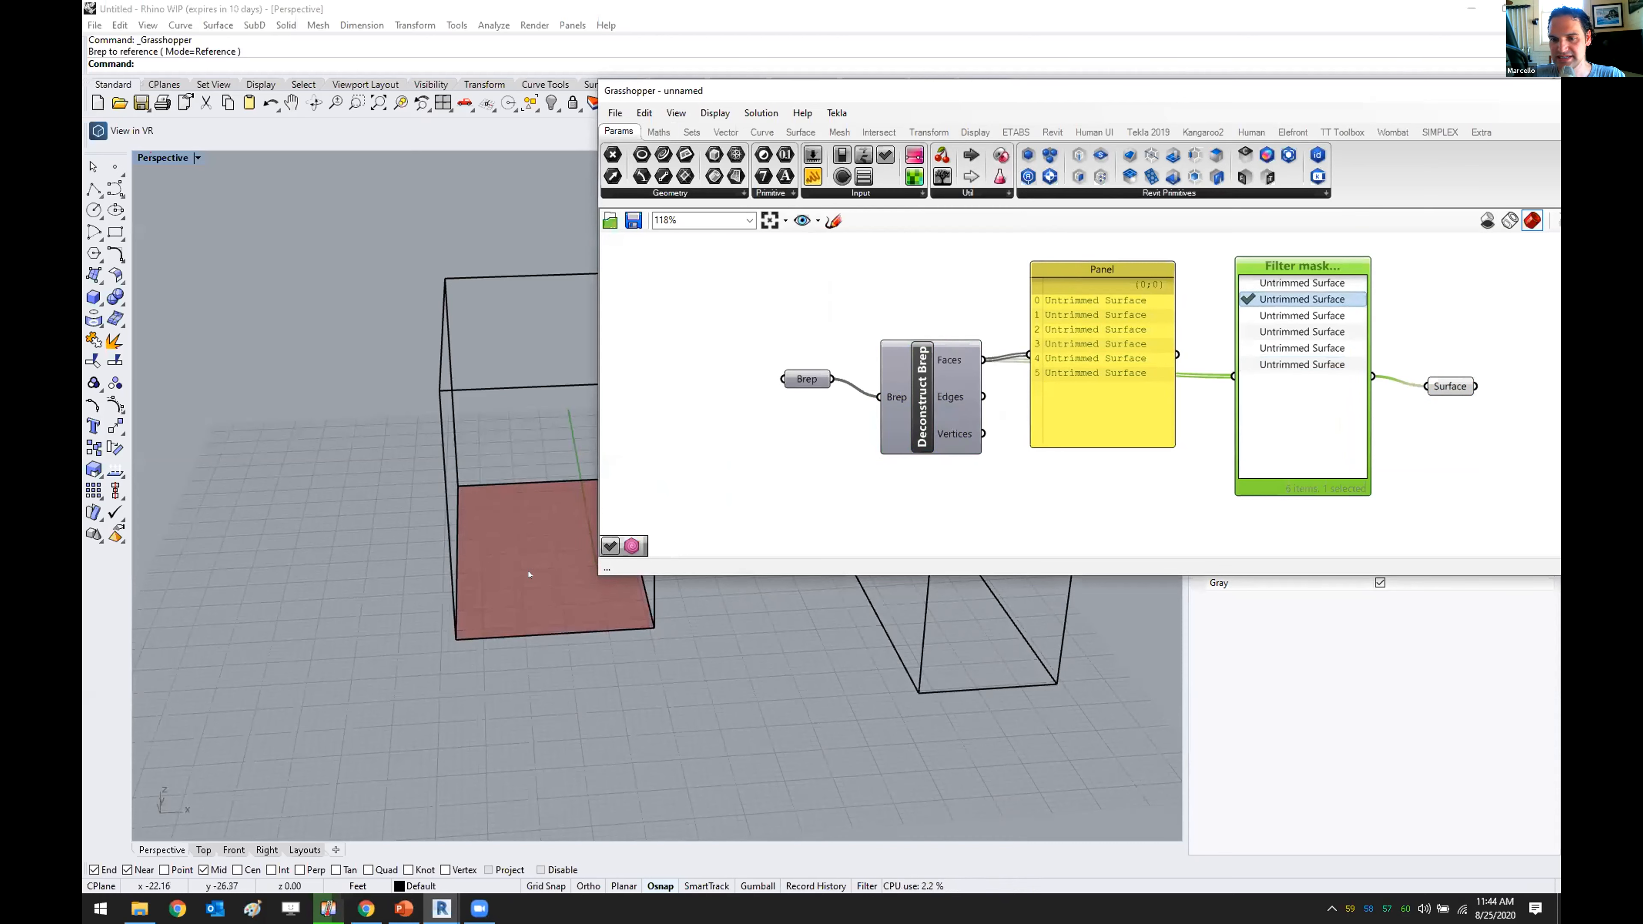
right_click_drag(1404, 311, 1281, 304)
left_click_drag(1347, 380, 1350, 406)
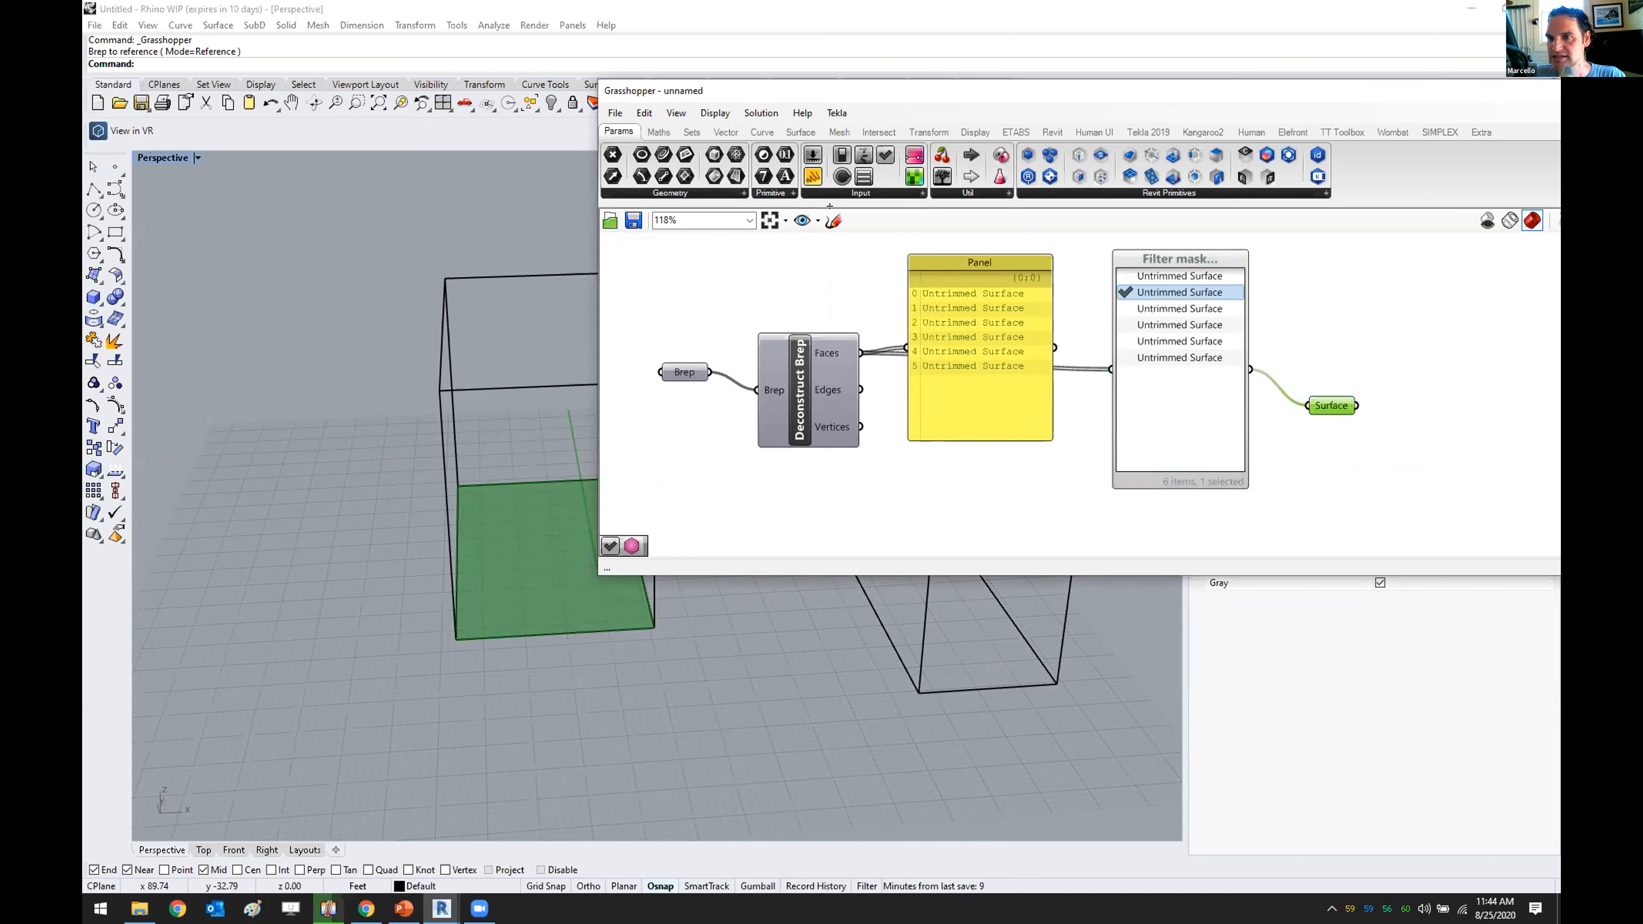
- Look through the Surface analysis, Surface utility and Curve components for a way to extract the chosen face's edges
left_click(800, 132)
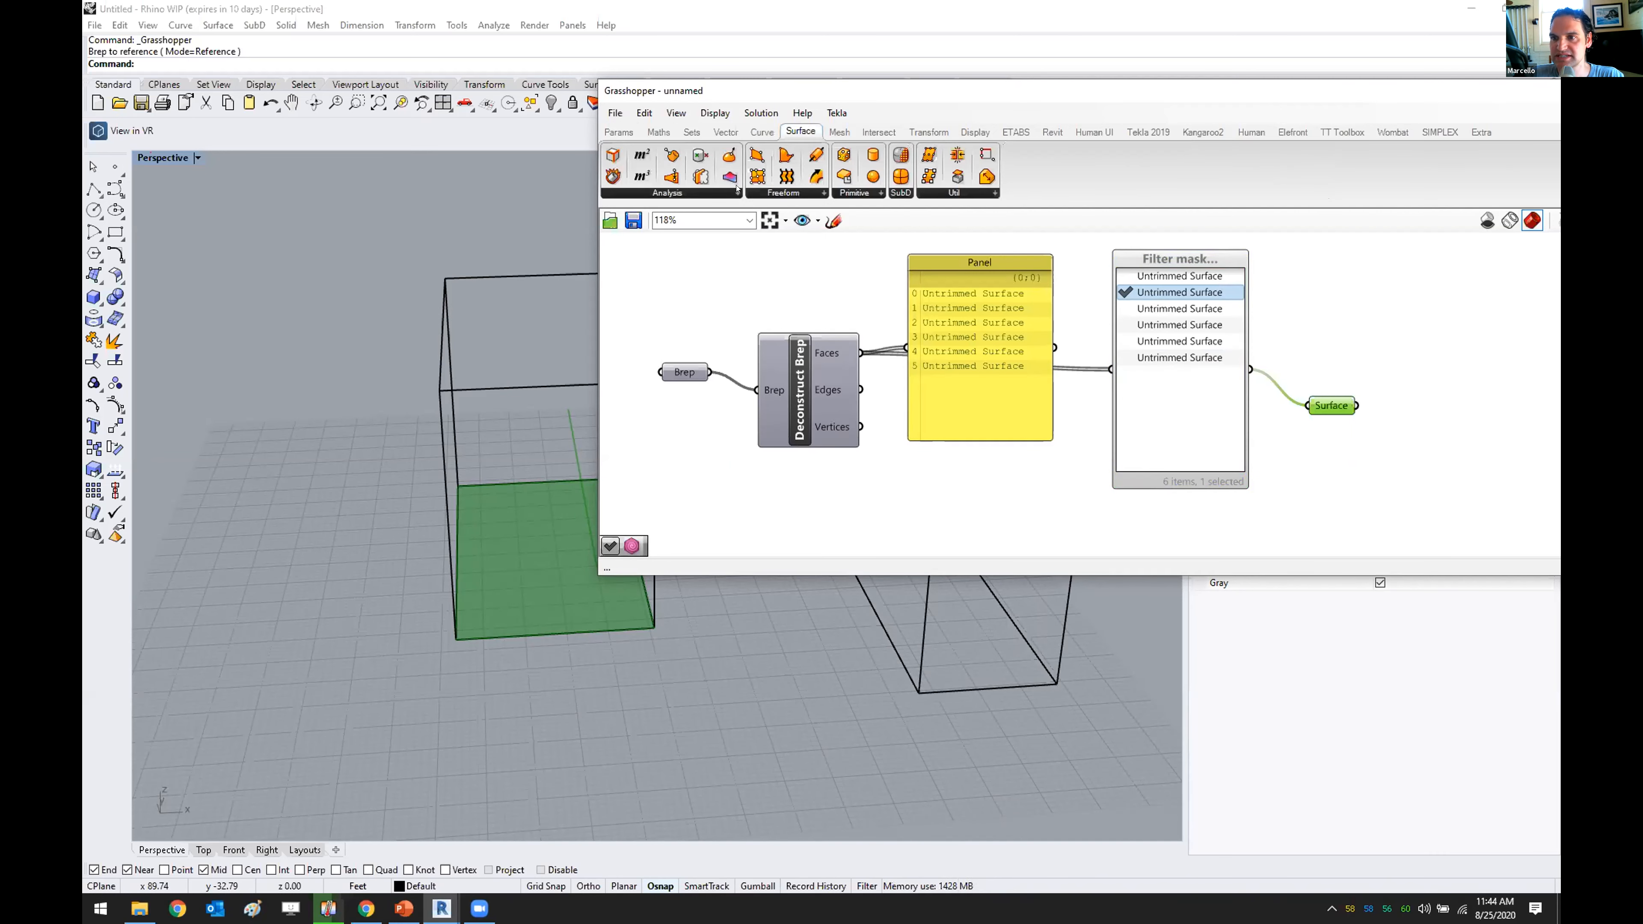
left_click(725, 192)
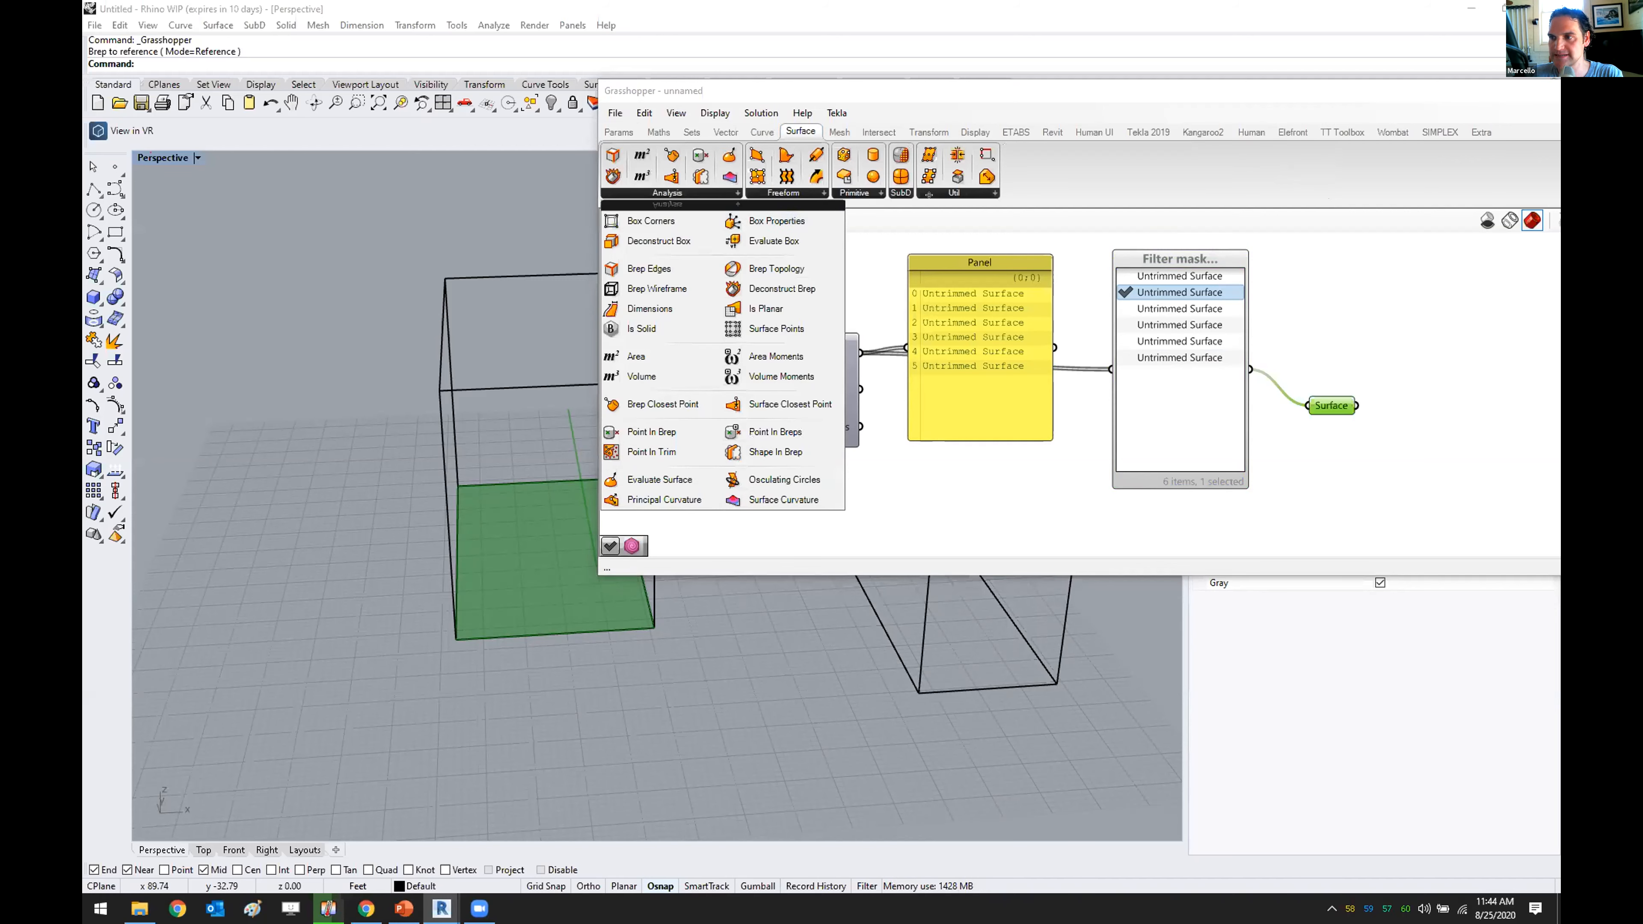
left_click(947, 192)
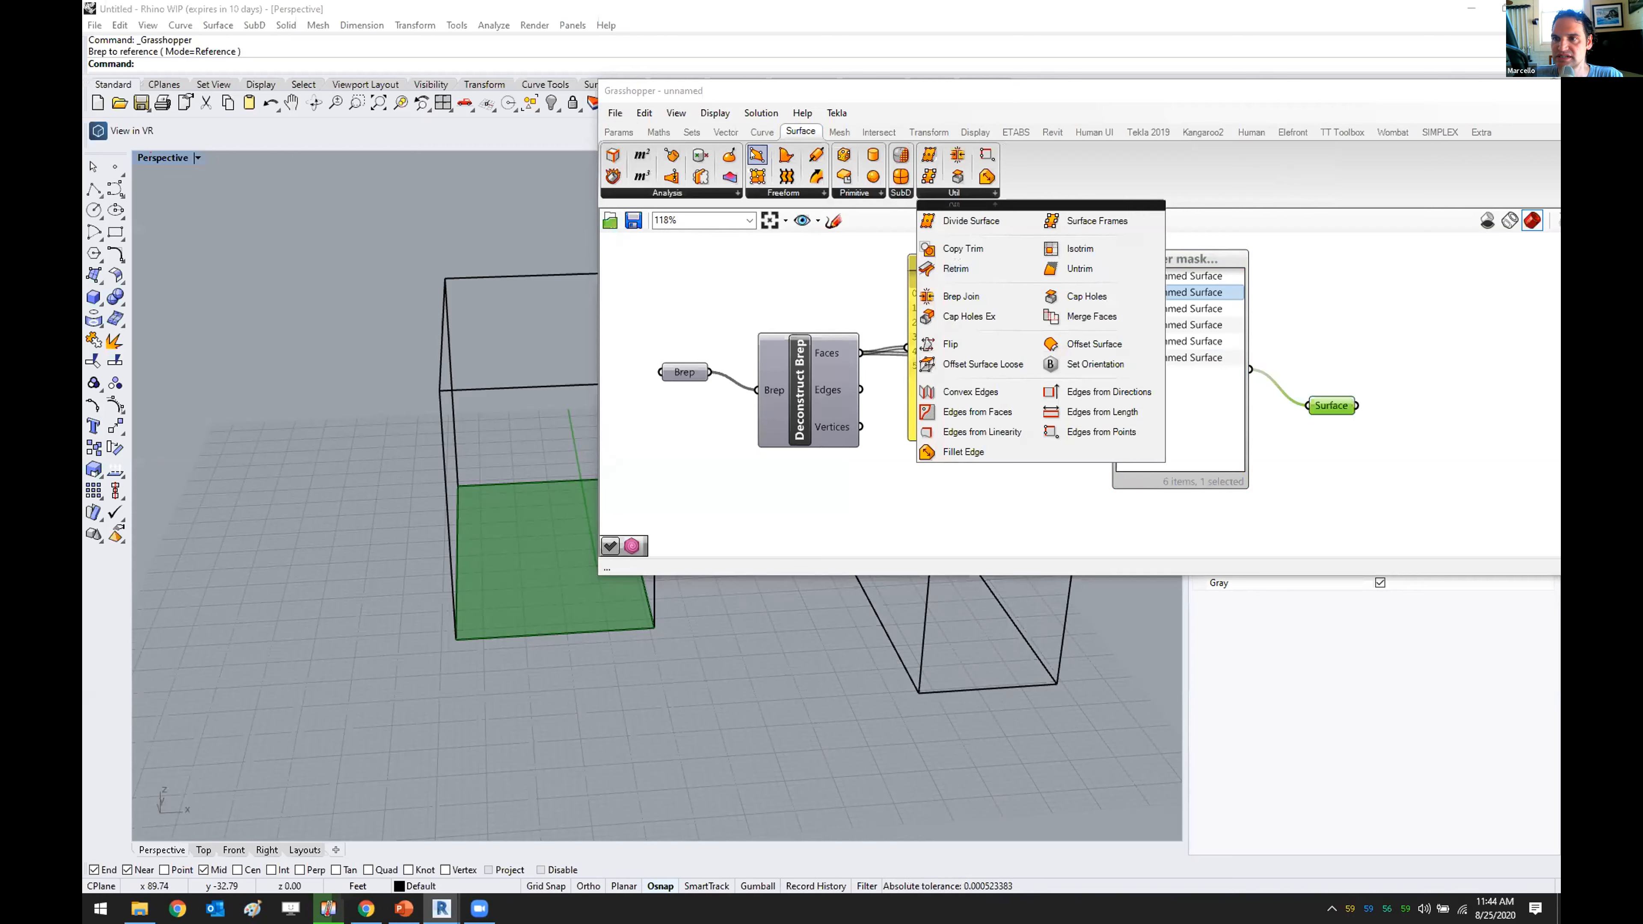
left_click(761, 133)
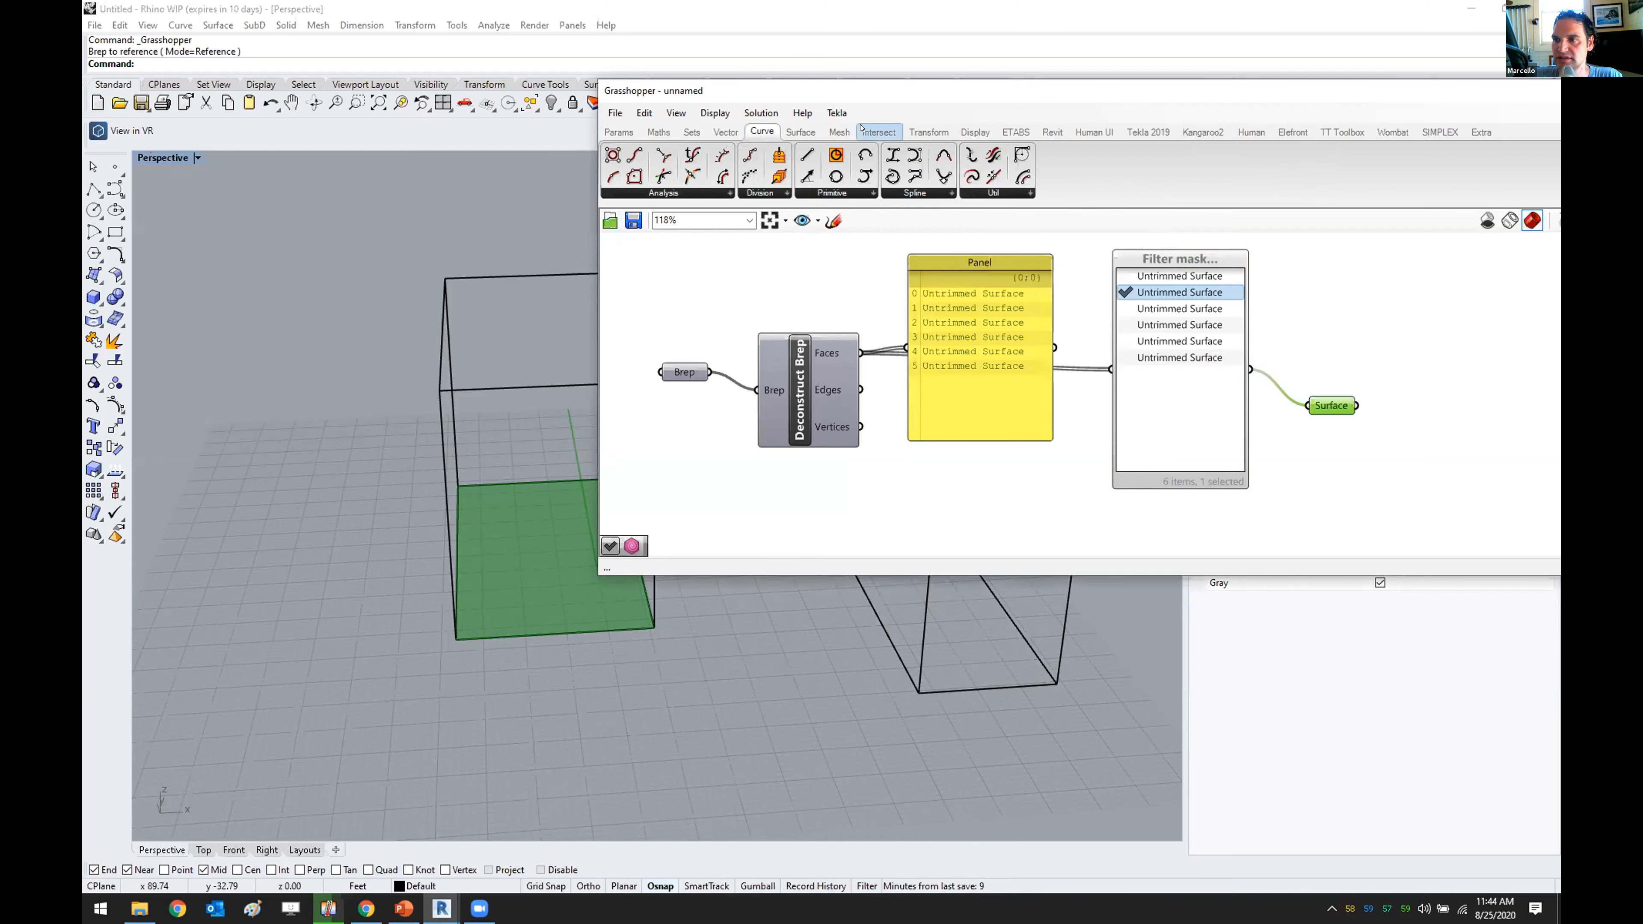
left_click(801, 132)
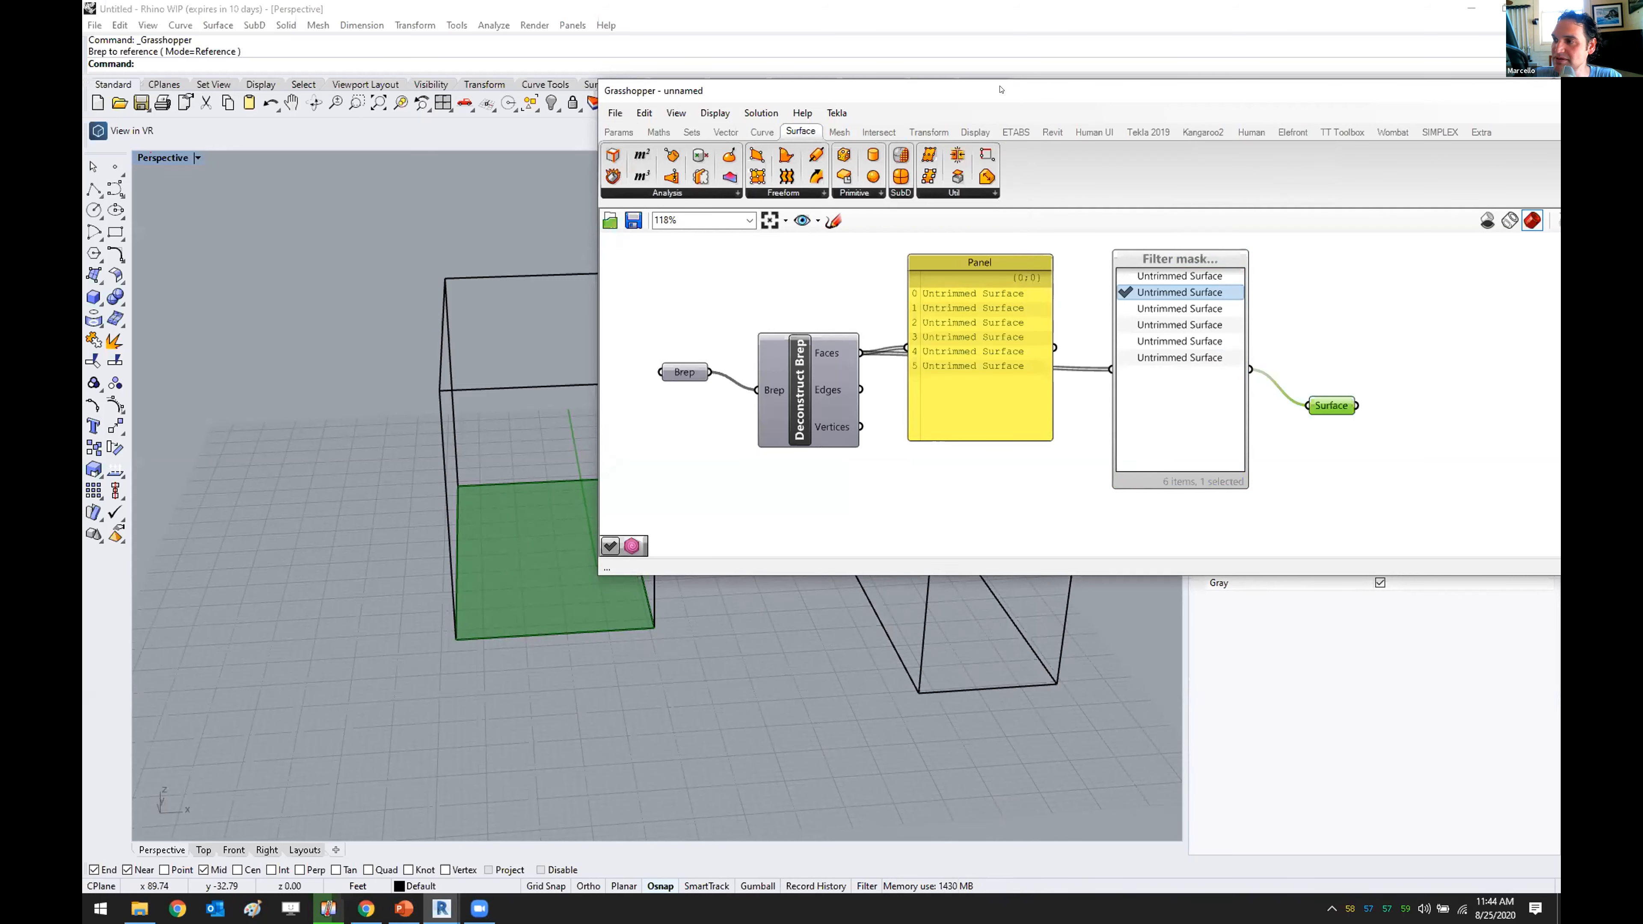
left_click_drag(1000, 88, 944, 80)
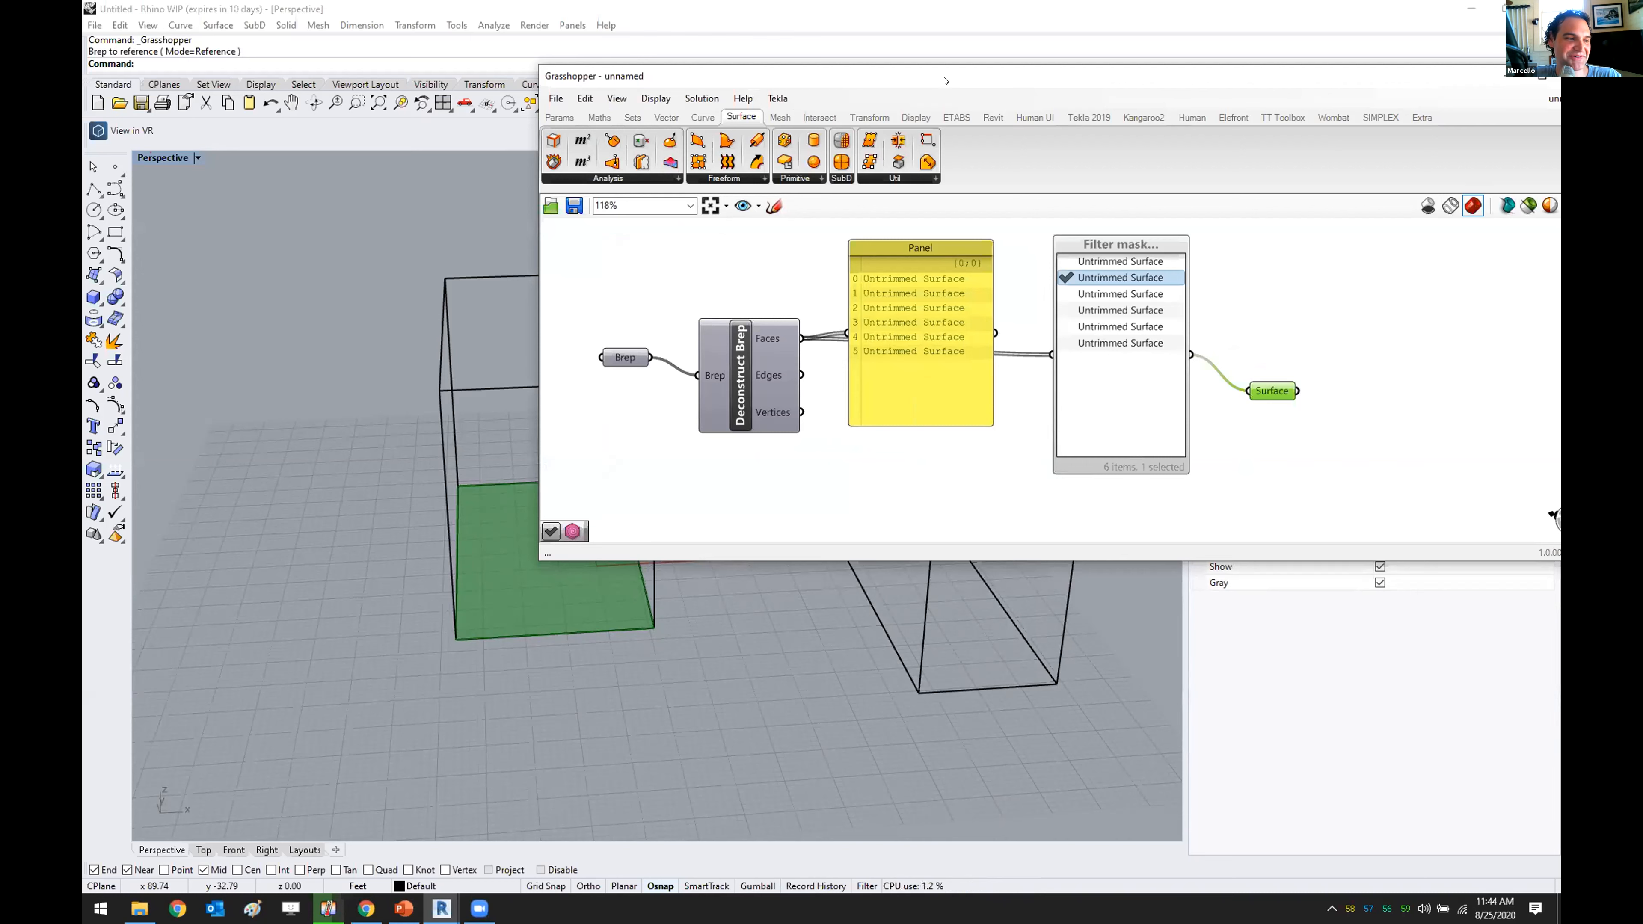
mouse_move(1119, 243)
left_mouse_down()
mouse_move(1111, 220)
mouse_move(1109, 259)
left_mouse_up()
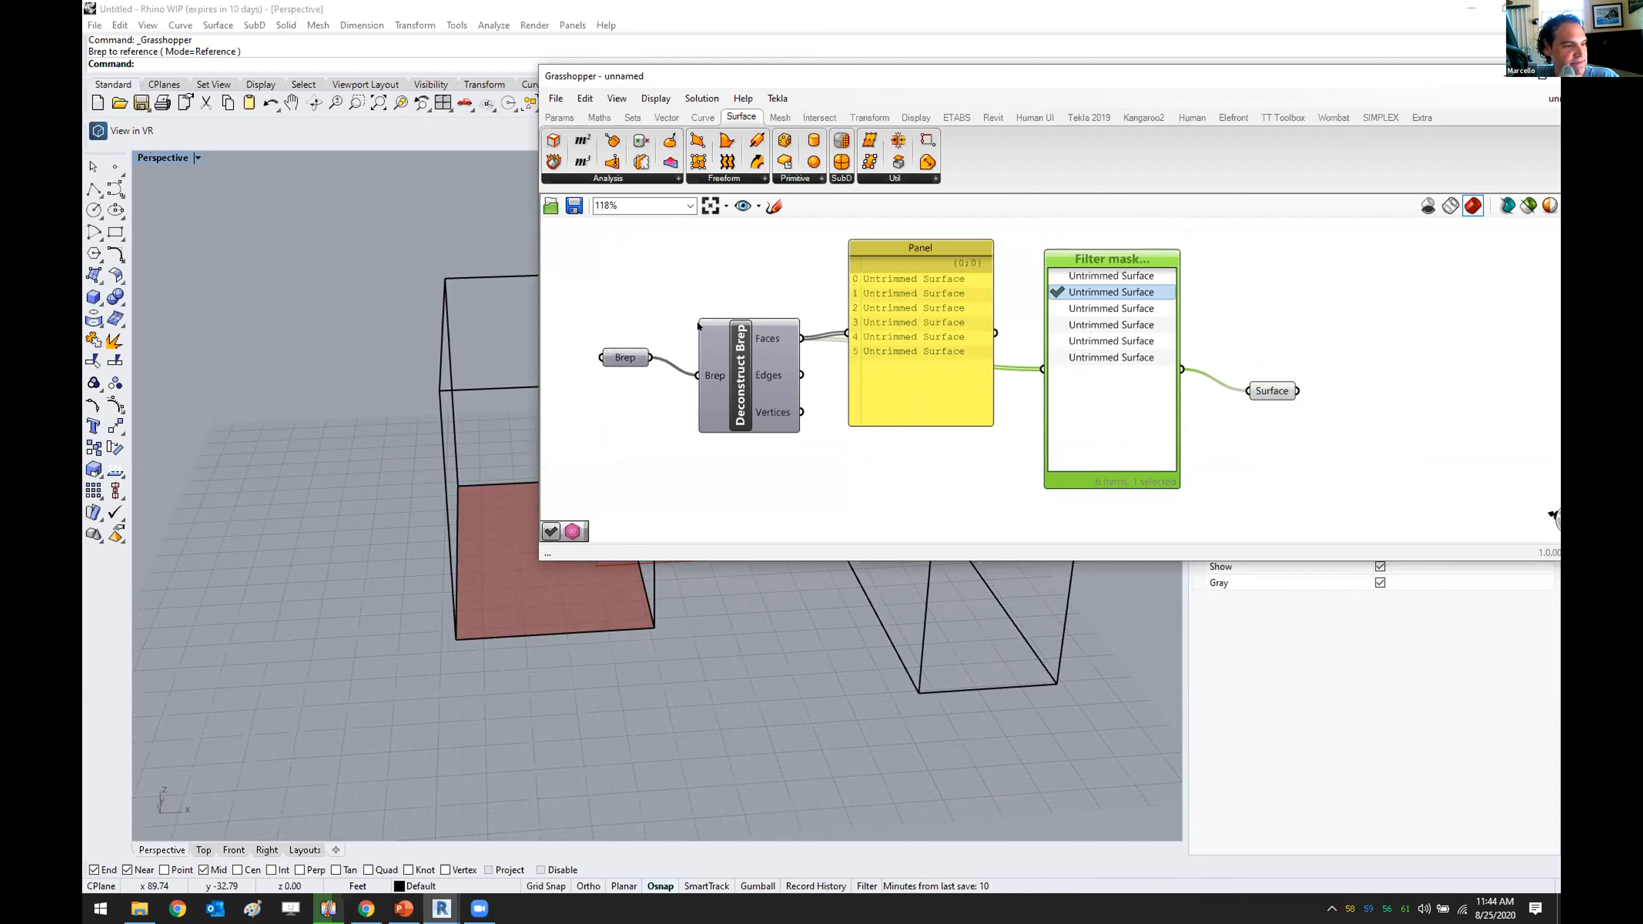
left_click(652, 178)
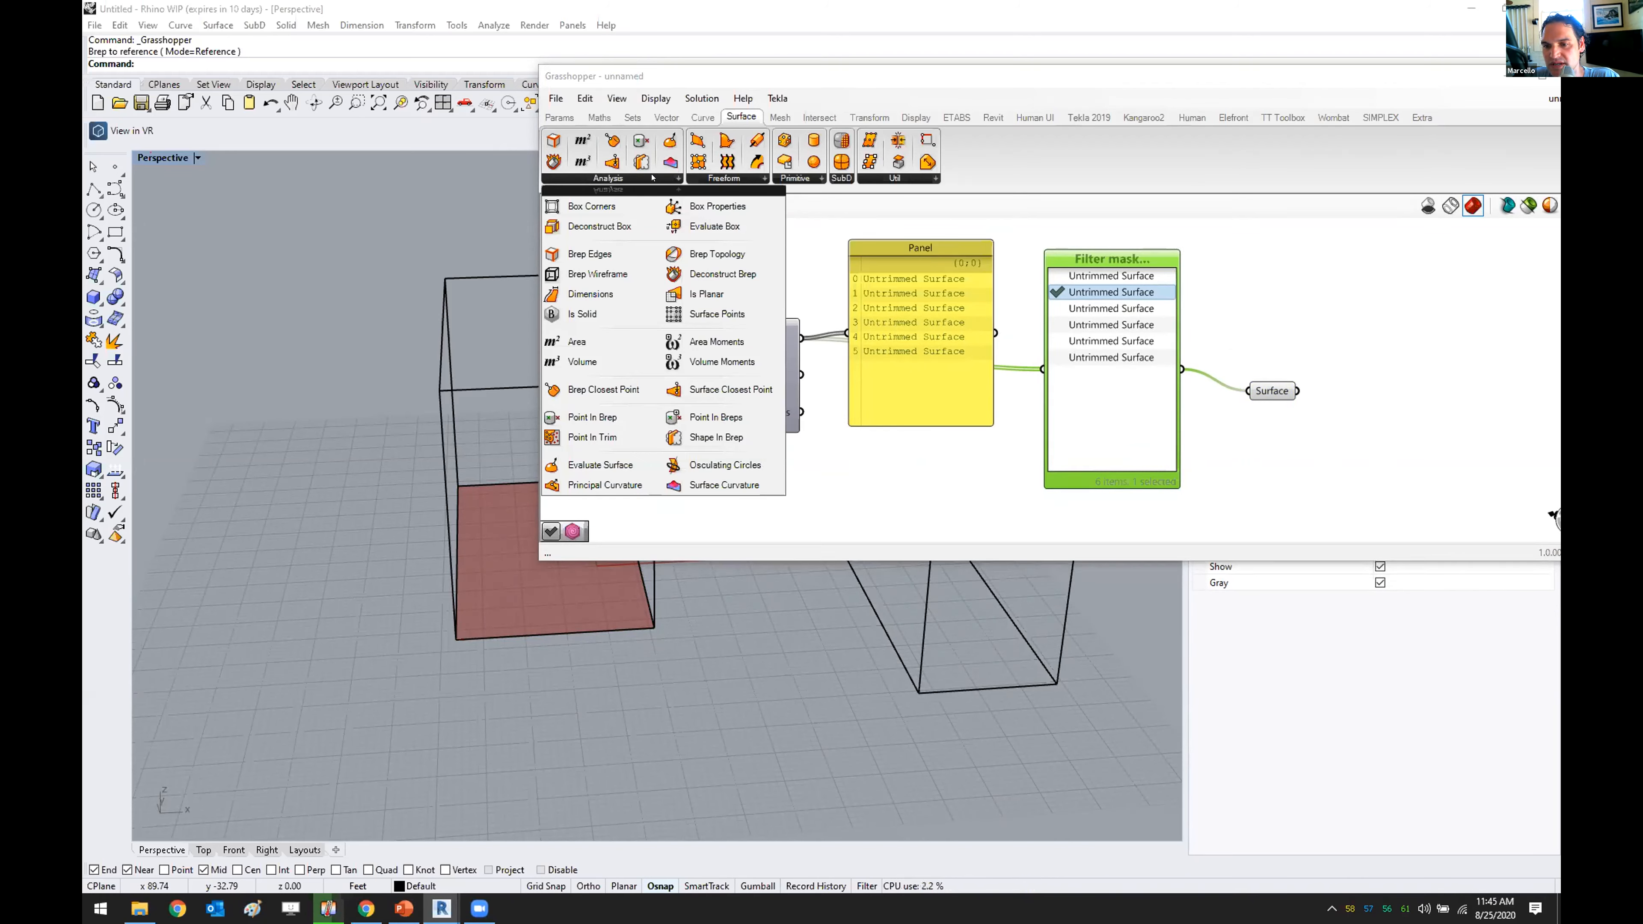
left_click(910, 176)
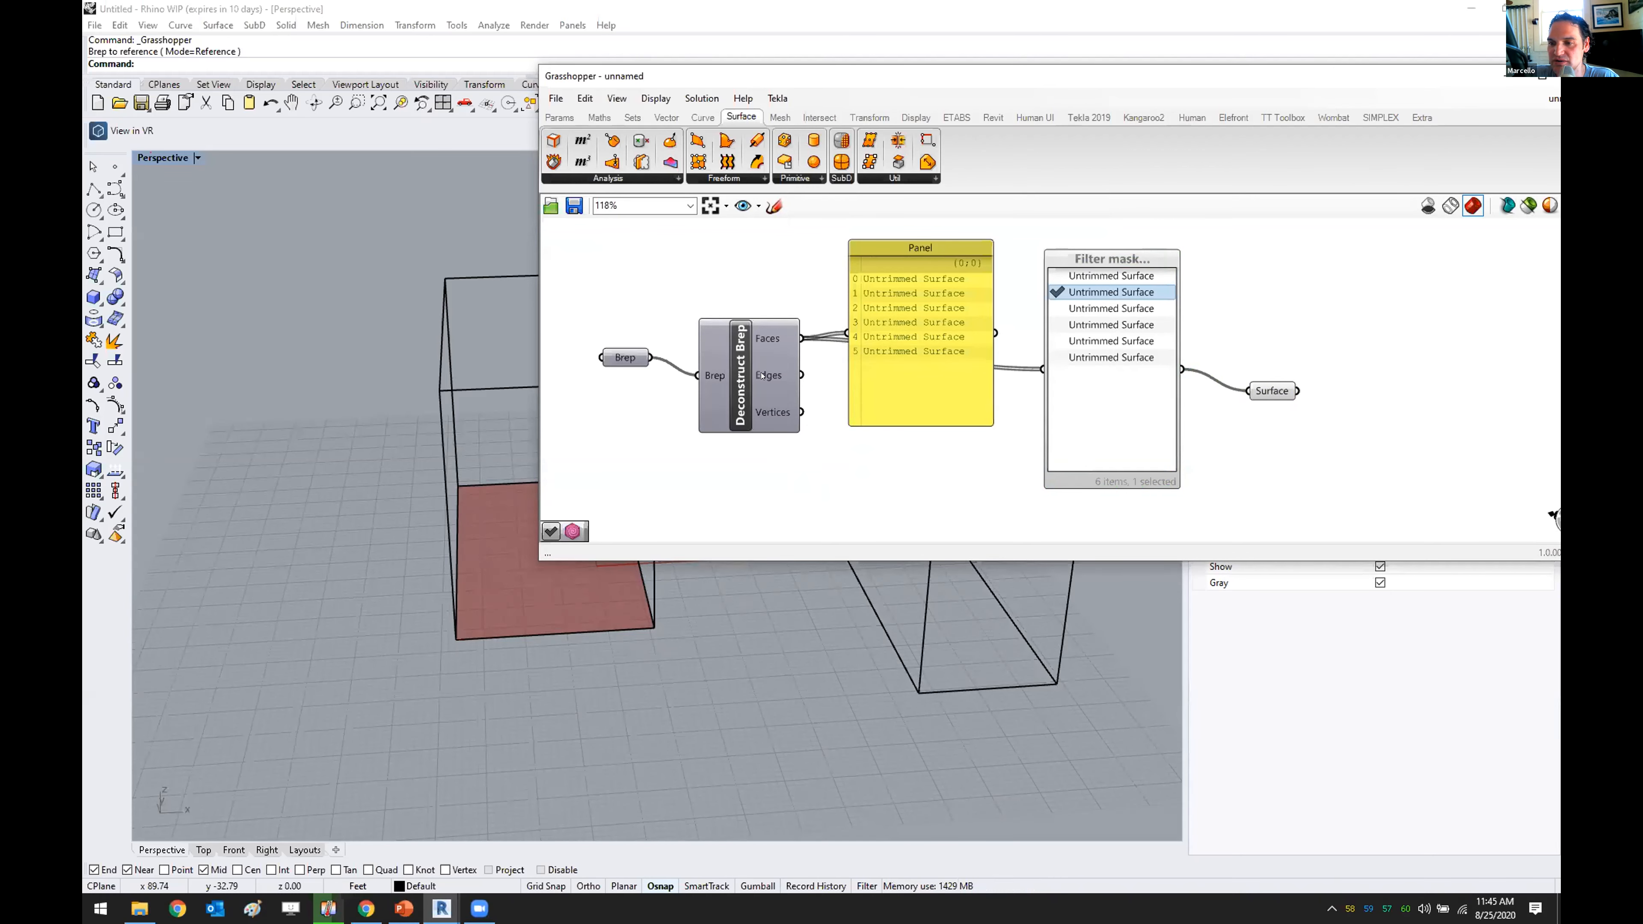
- Duplicate Deconstruct Brep, connect the Surface parameter to the copy, and move the Surface parameter up between picker and copy
left_click(742, 353)
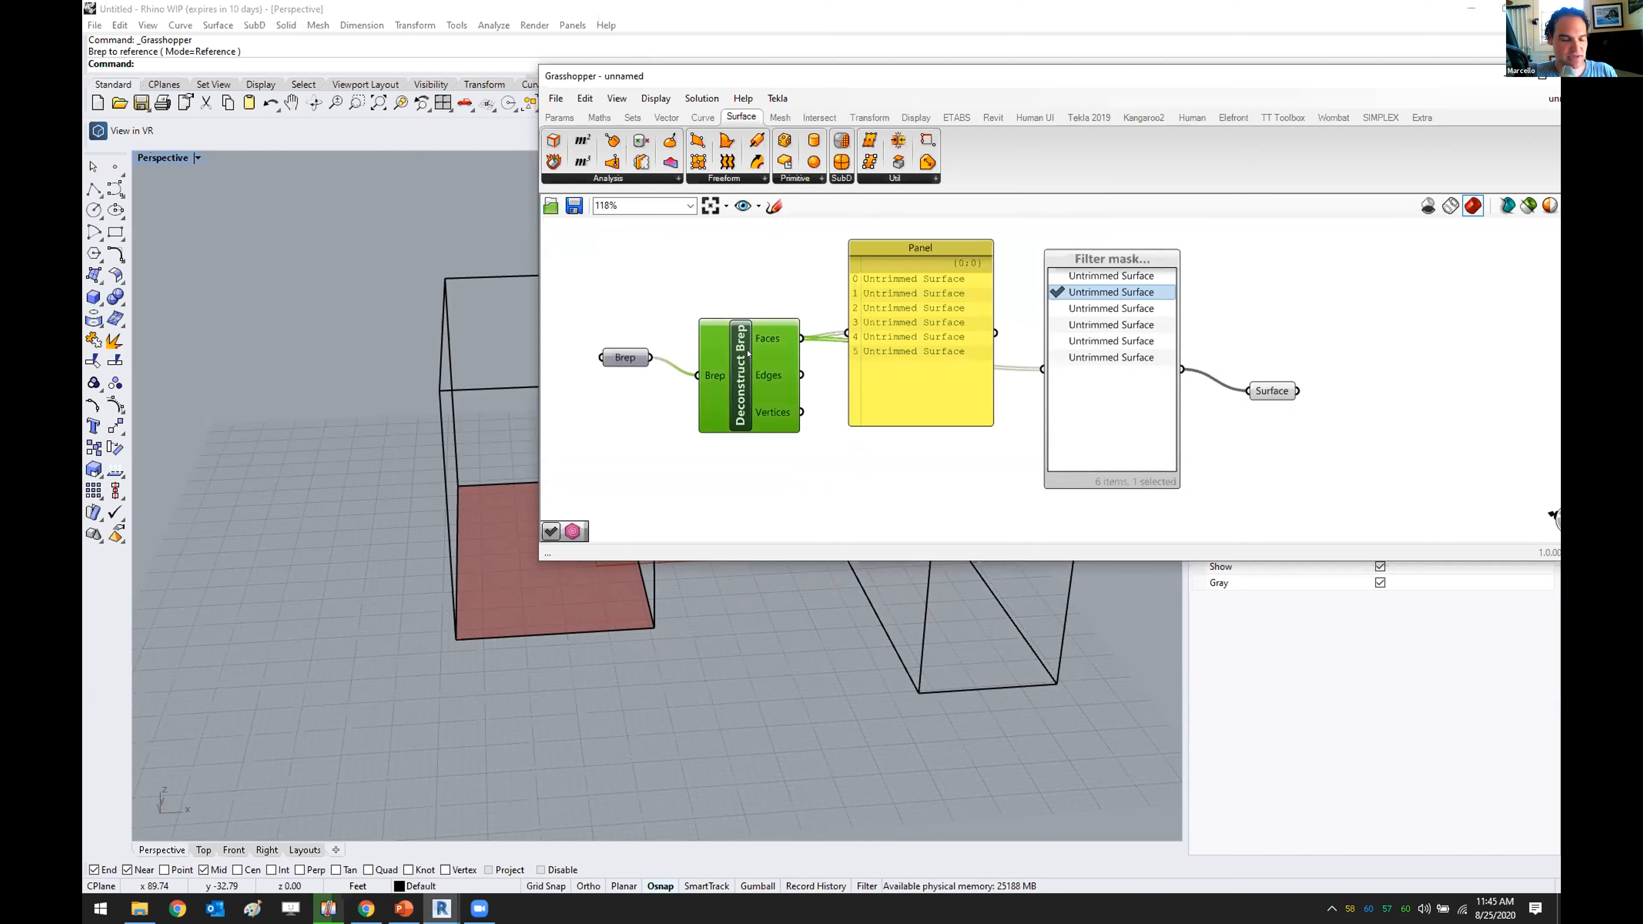
key("ctrl+c")
key("ctrl+v")
left_click_drag(748, 354, 1407, 353)
left_click_drag(1297, 390, 1344, 275)
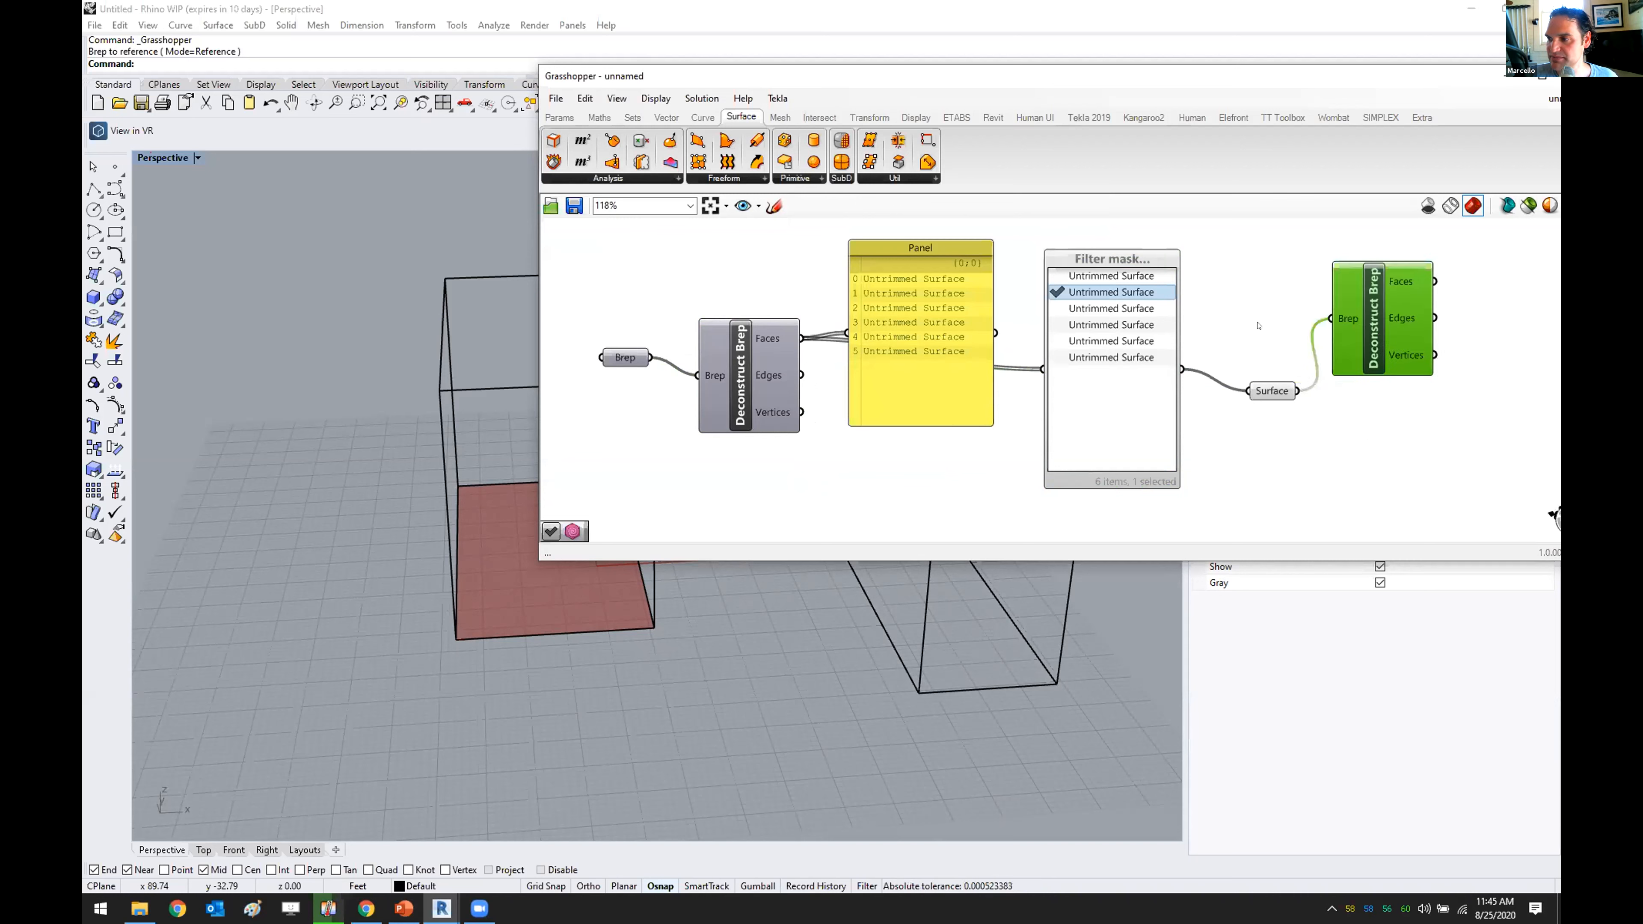
mouse_move(1414, 317)
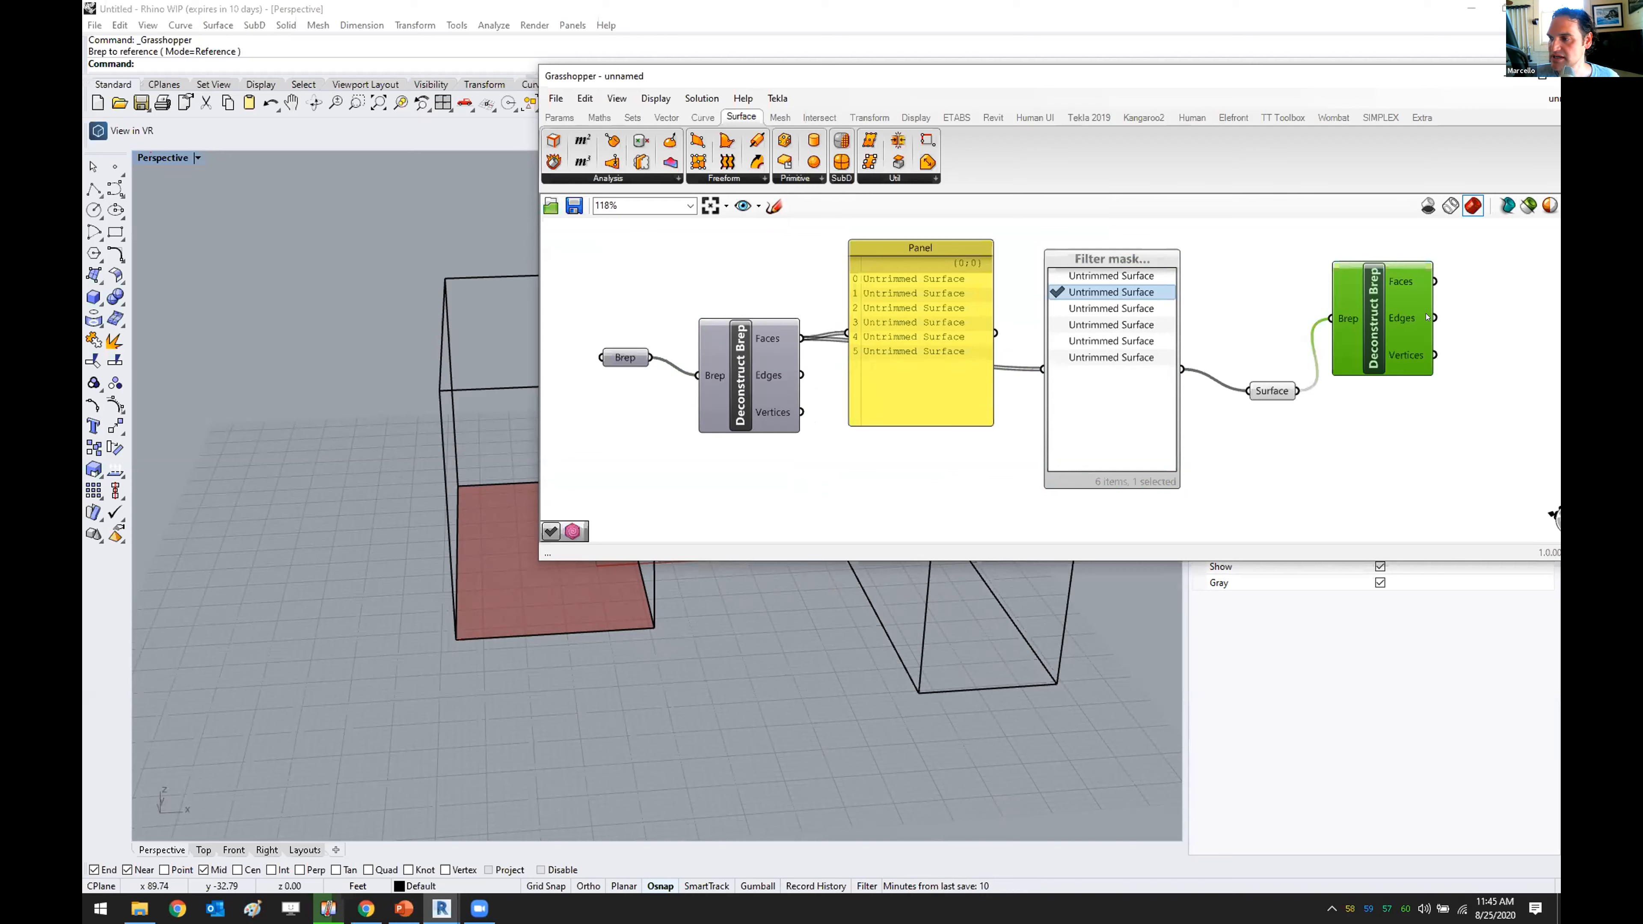
left_click_drag(1293, 391, 1258, 309)
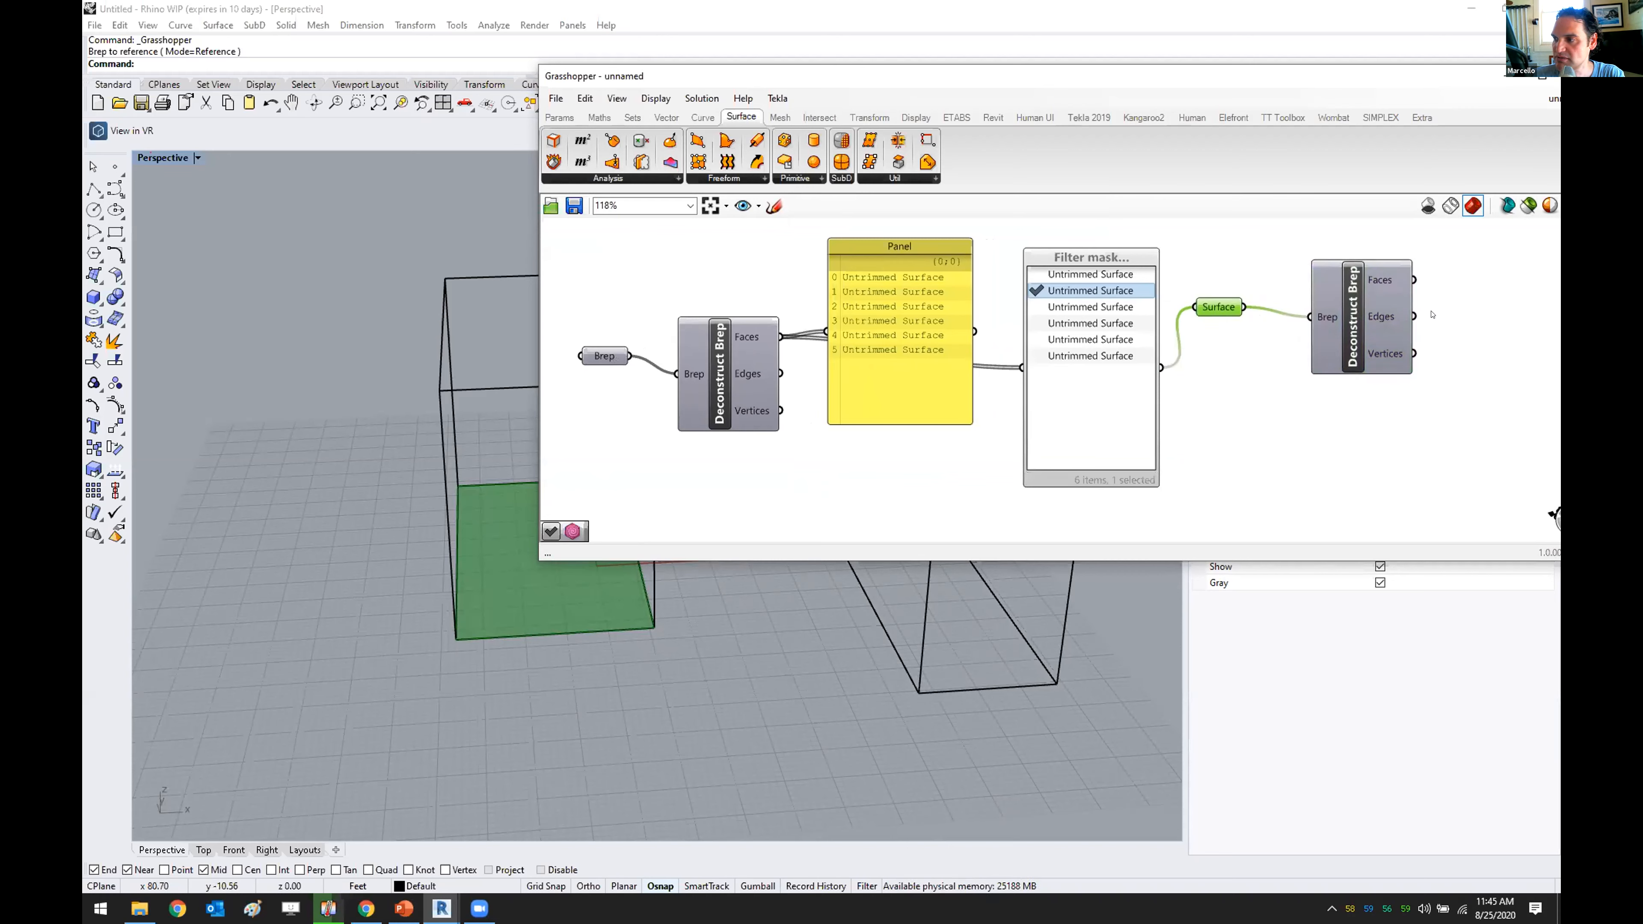
- Place a Panel below the second Deconstruct Brep and connect the component's Edges output to it
left_click(559, 118)
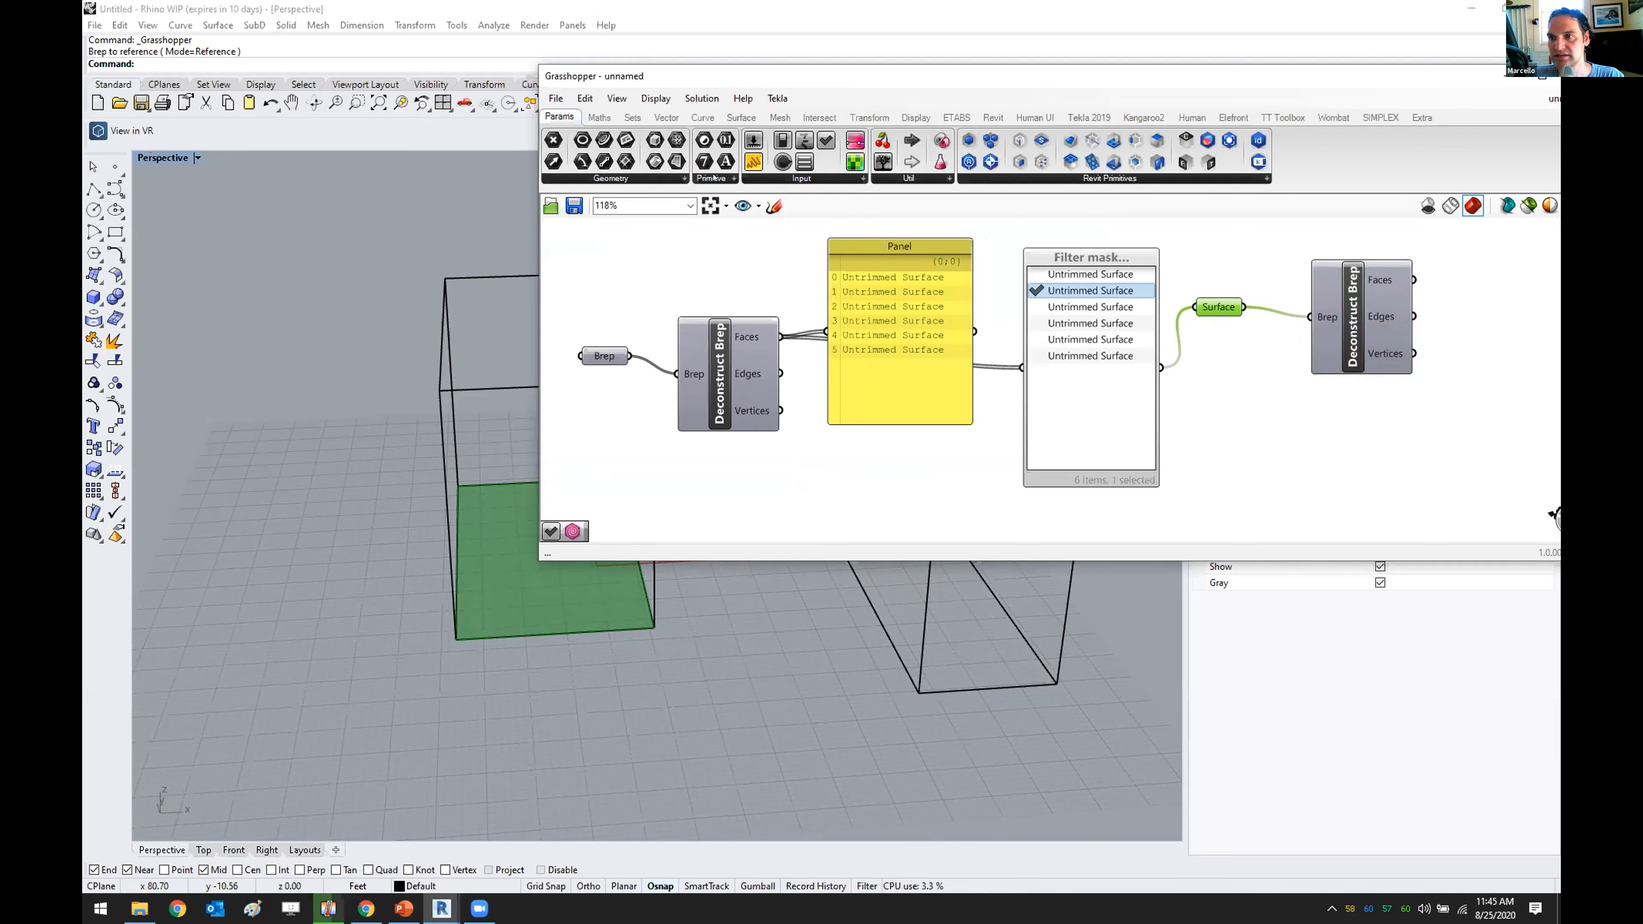
left_click_drag(1174, 414, 1358, 460)
left_click_drag(1414, 317, 1318, 475)
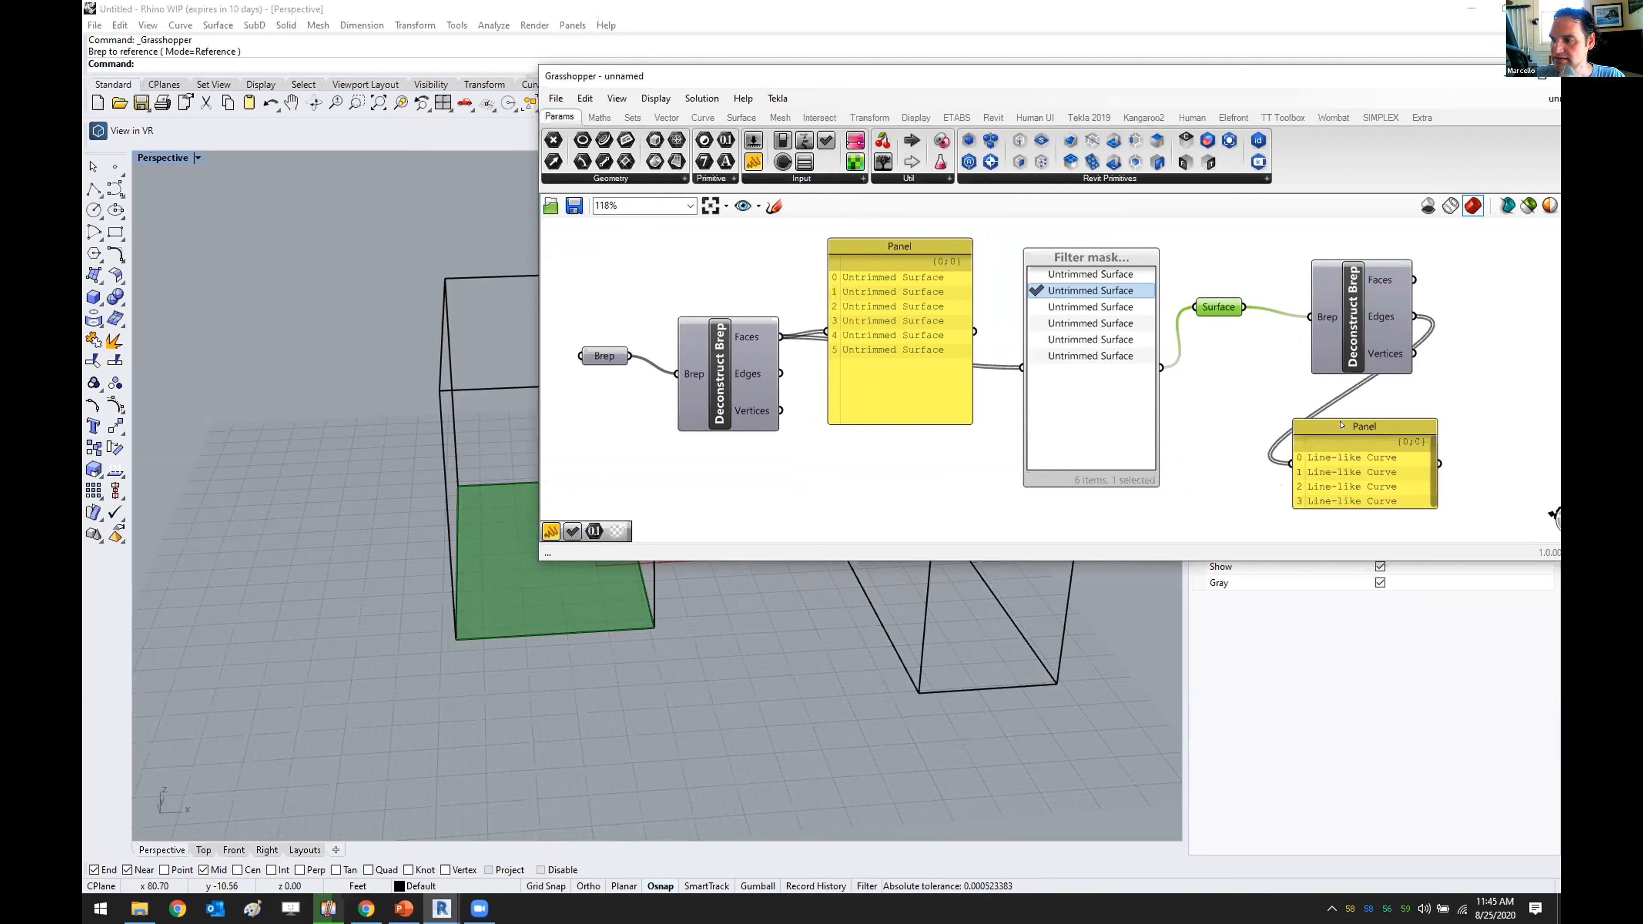
- Turn on the preview of the second Deconstruct Brep so the bottom face's edges and vertices display in the Rhino viewport
left_click(1370, 338)
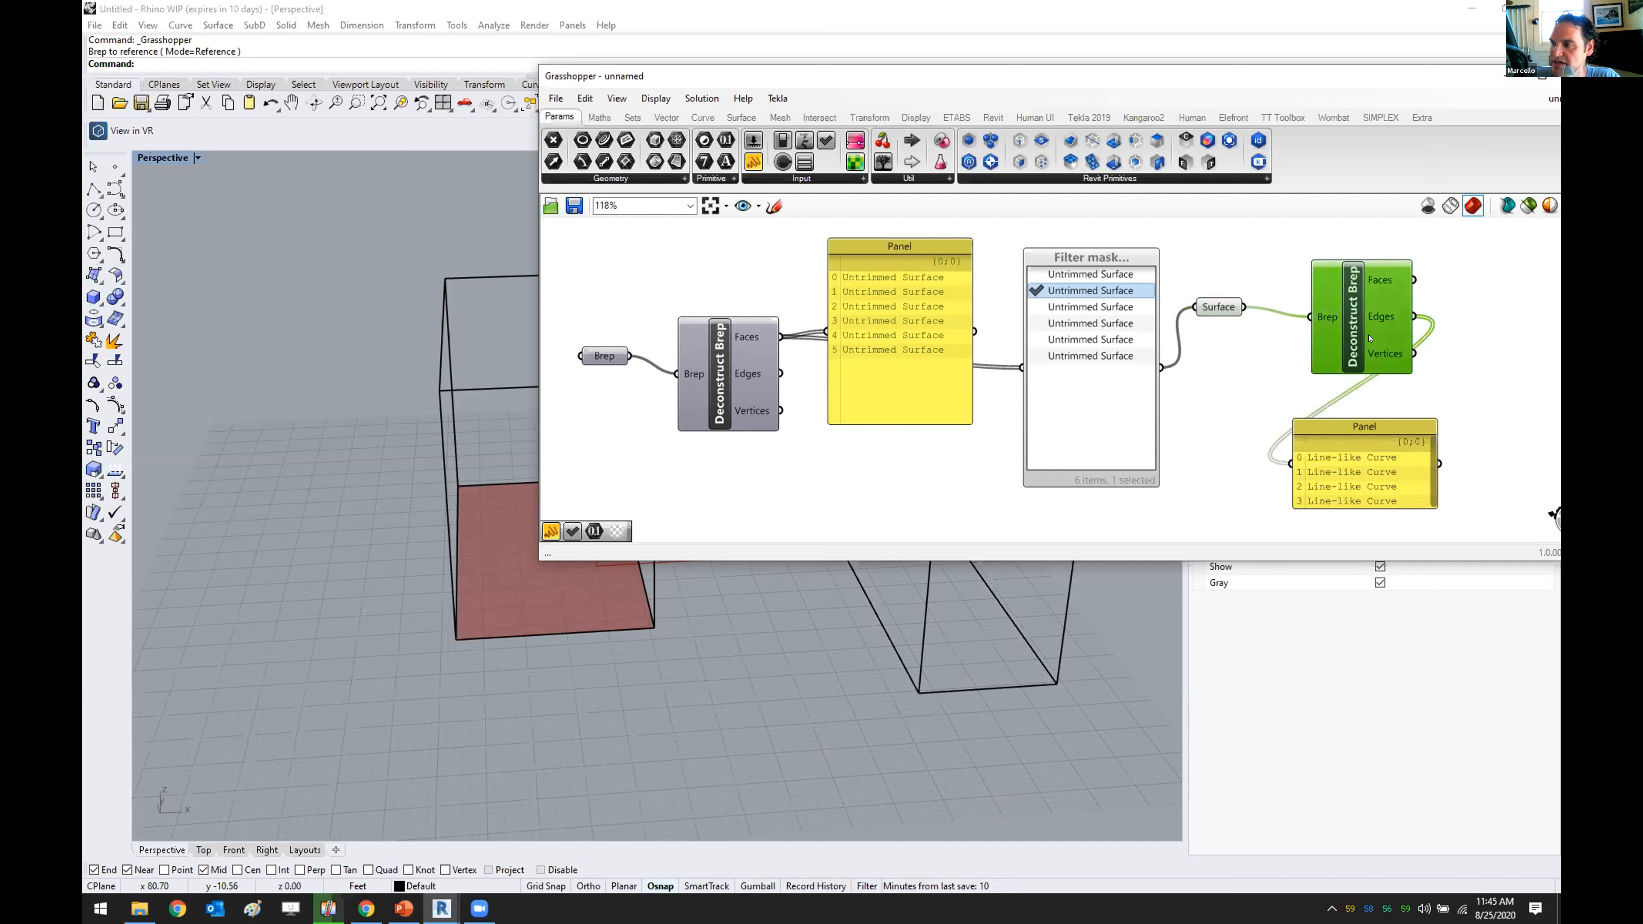
right_click(1372, 339)
left_click(1308, 268)
right_click(1295, 272)
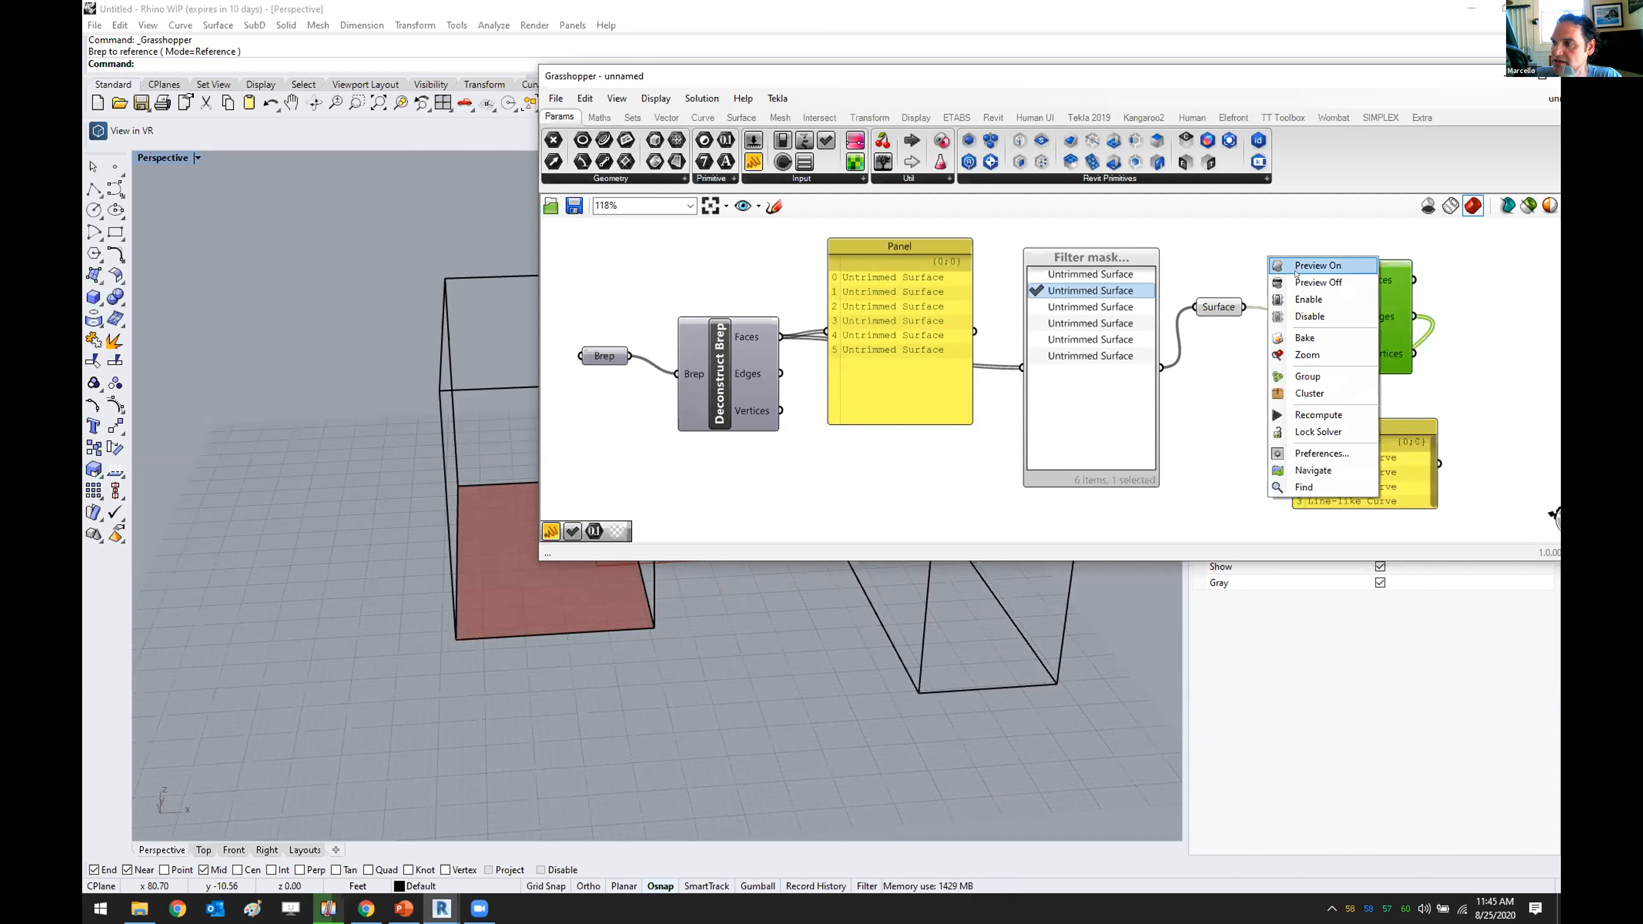
left_click(1296, 265)
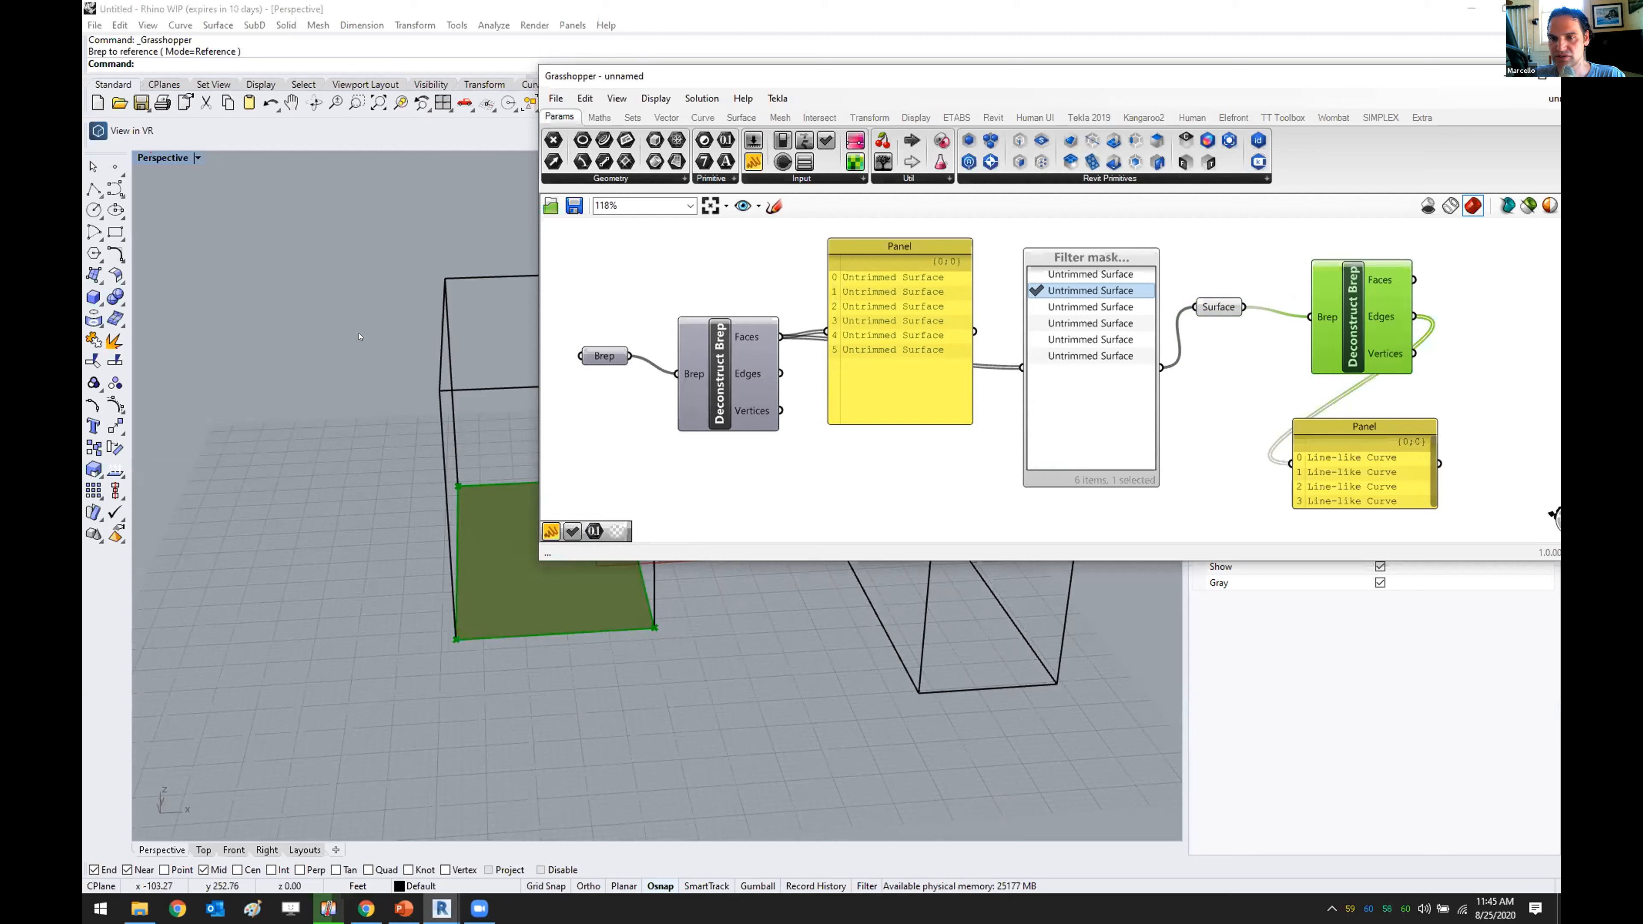
middle_click(304, 275)
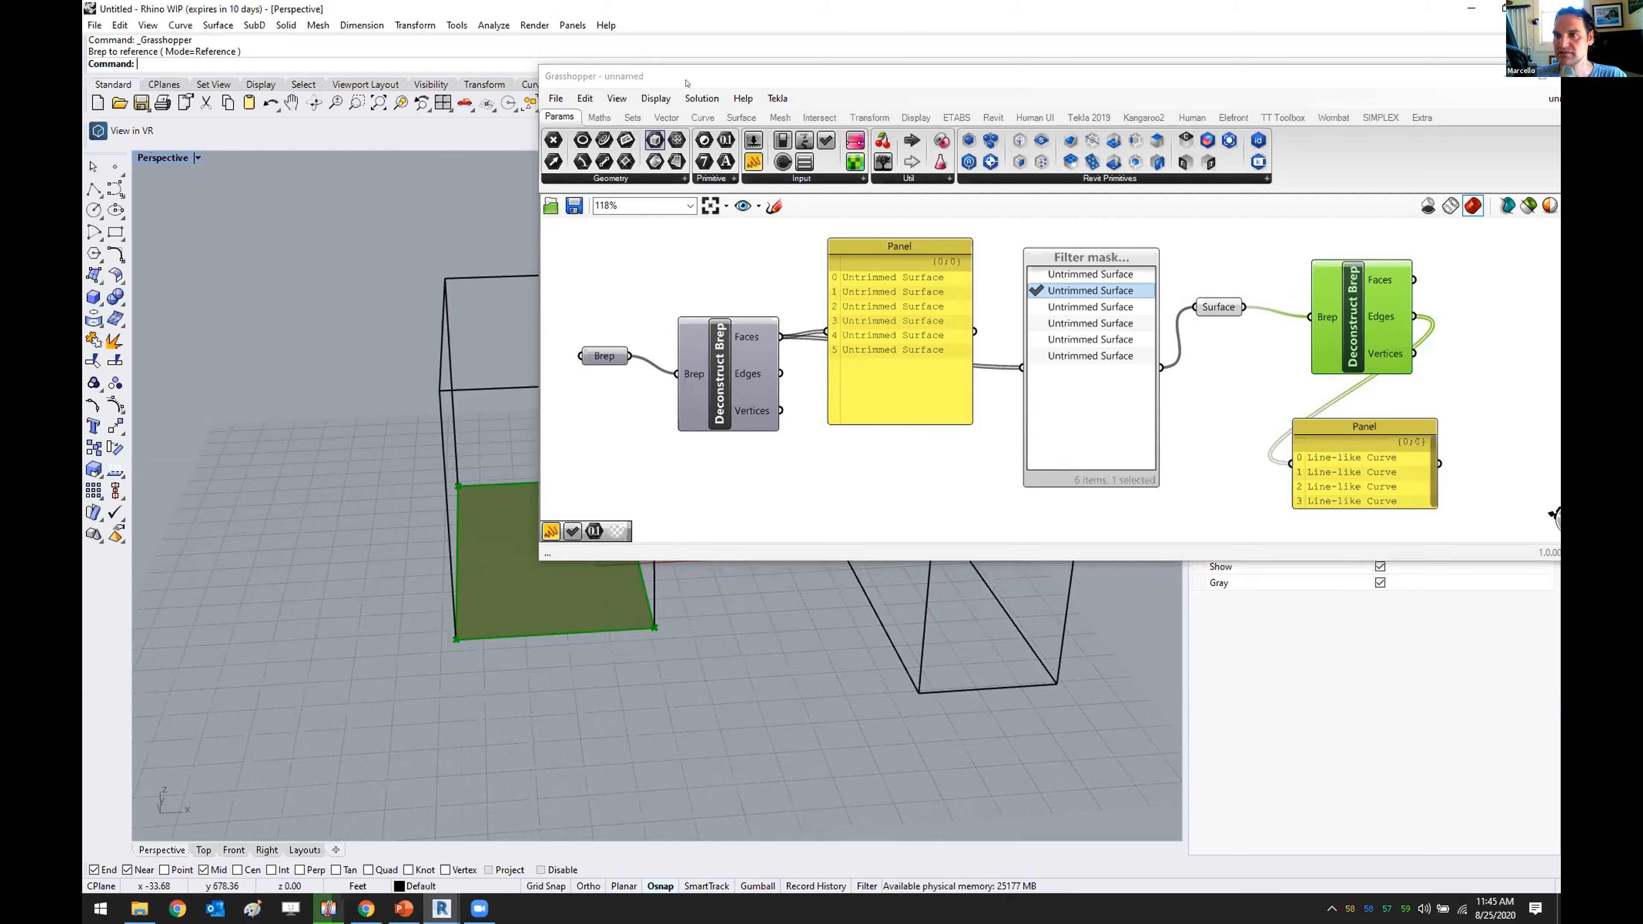
- Place the Revit Add Wall component beyond the second Deconstruct Brep, repositioning the Grasshopper window to reach the Wall components
left_click_drag(704, 71, 728, 62)
scroll(820, 438, "down", 2)
scroll(875, 472, "up", 5)
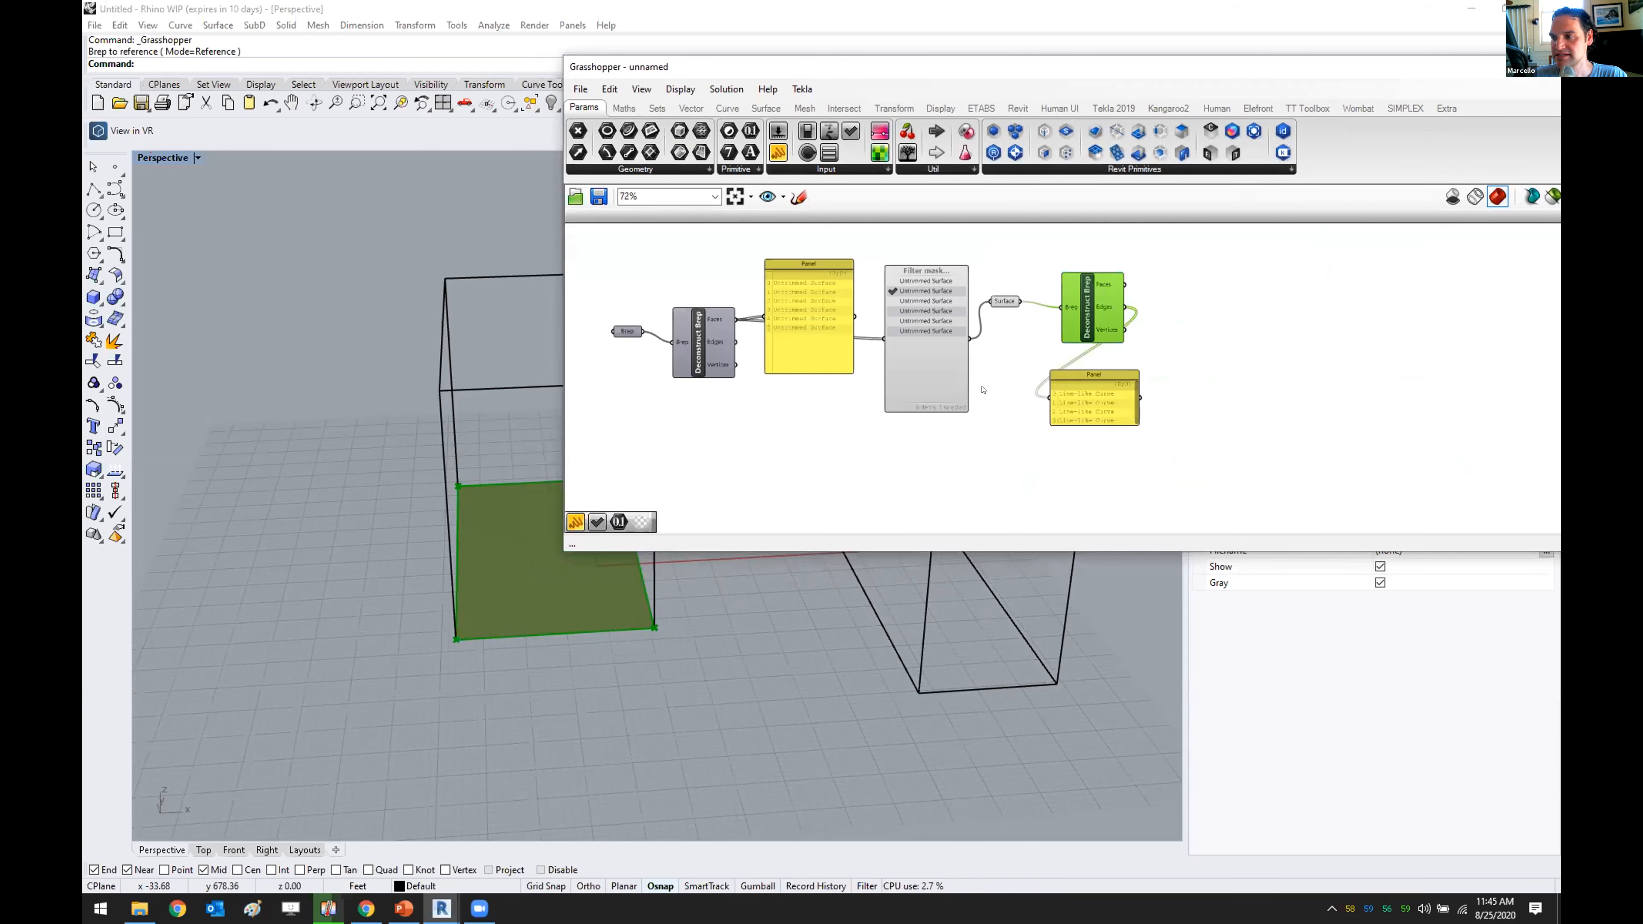
scroll(1085, 409, "down", 2)
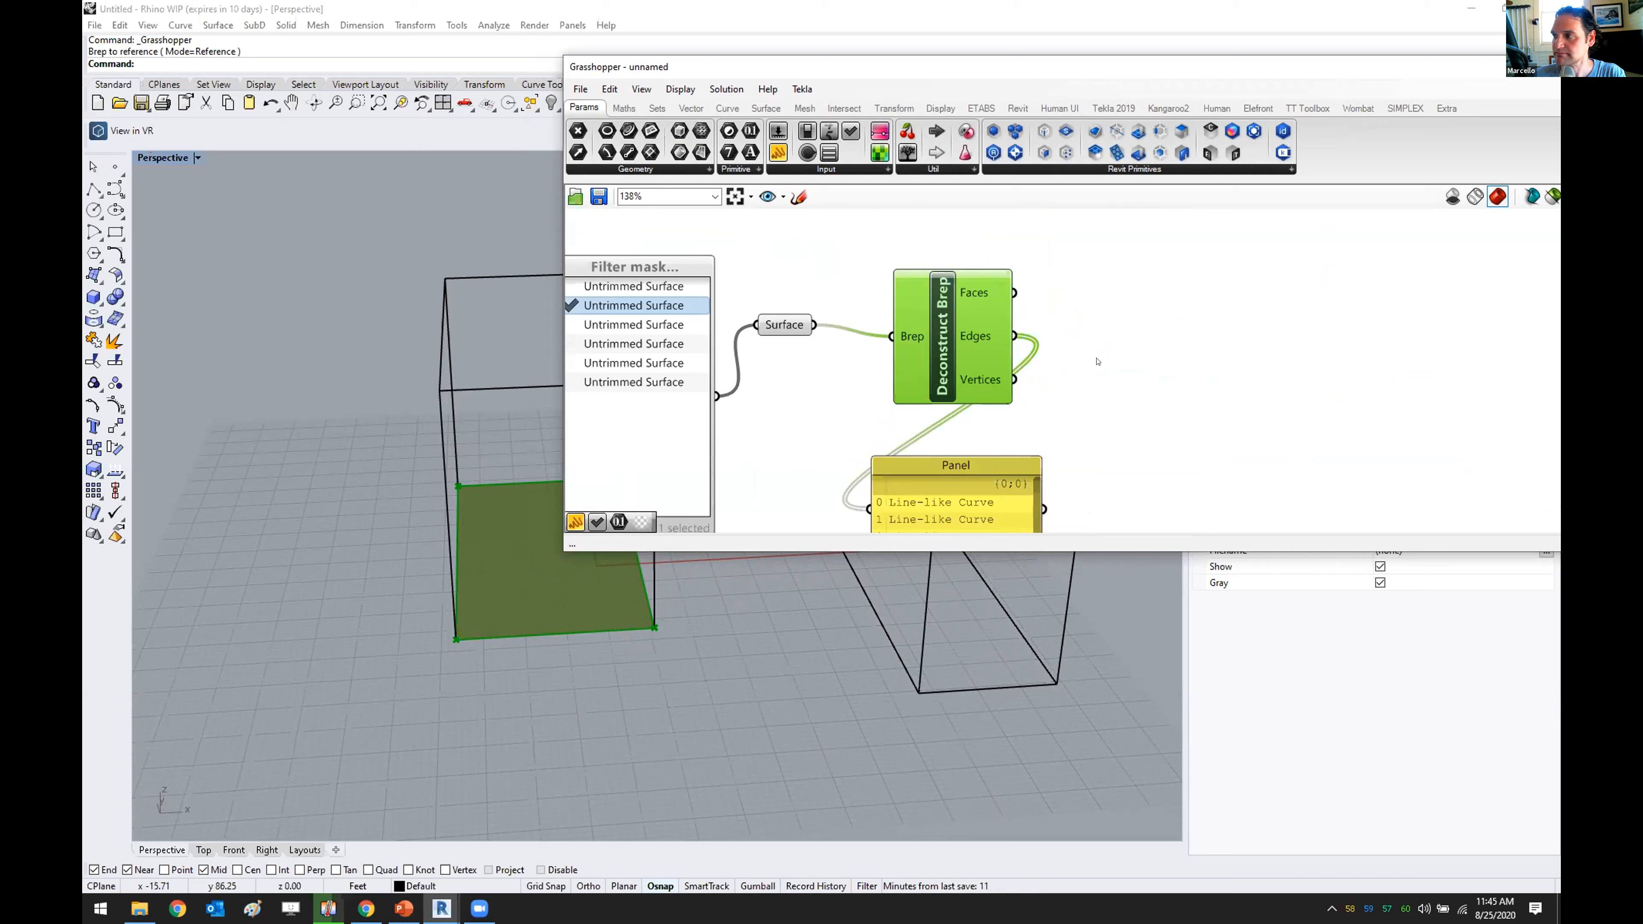
left_click(1013, 107)
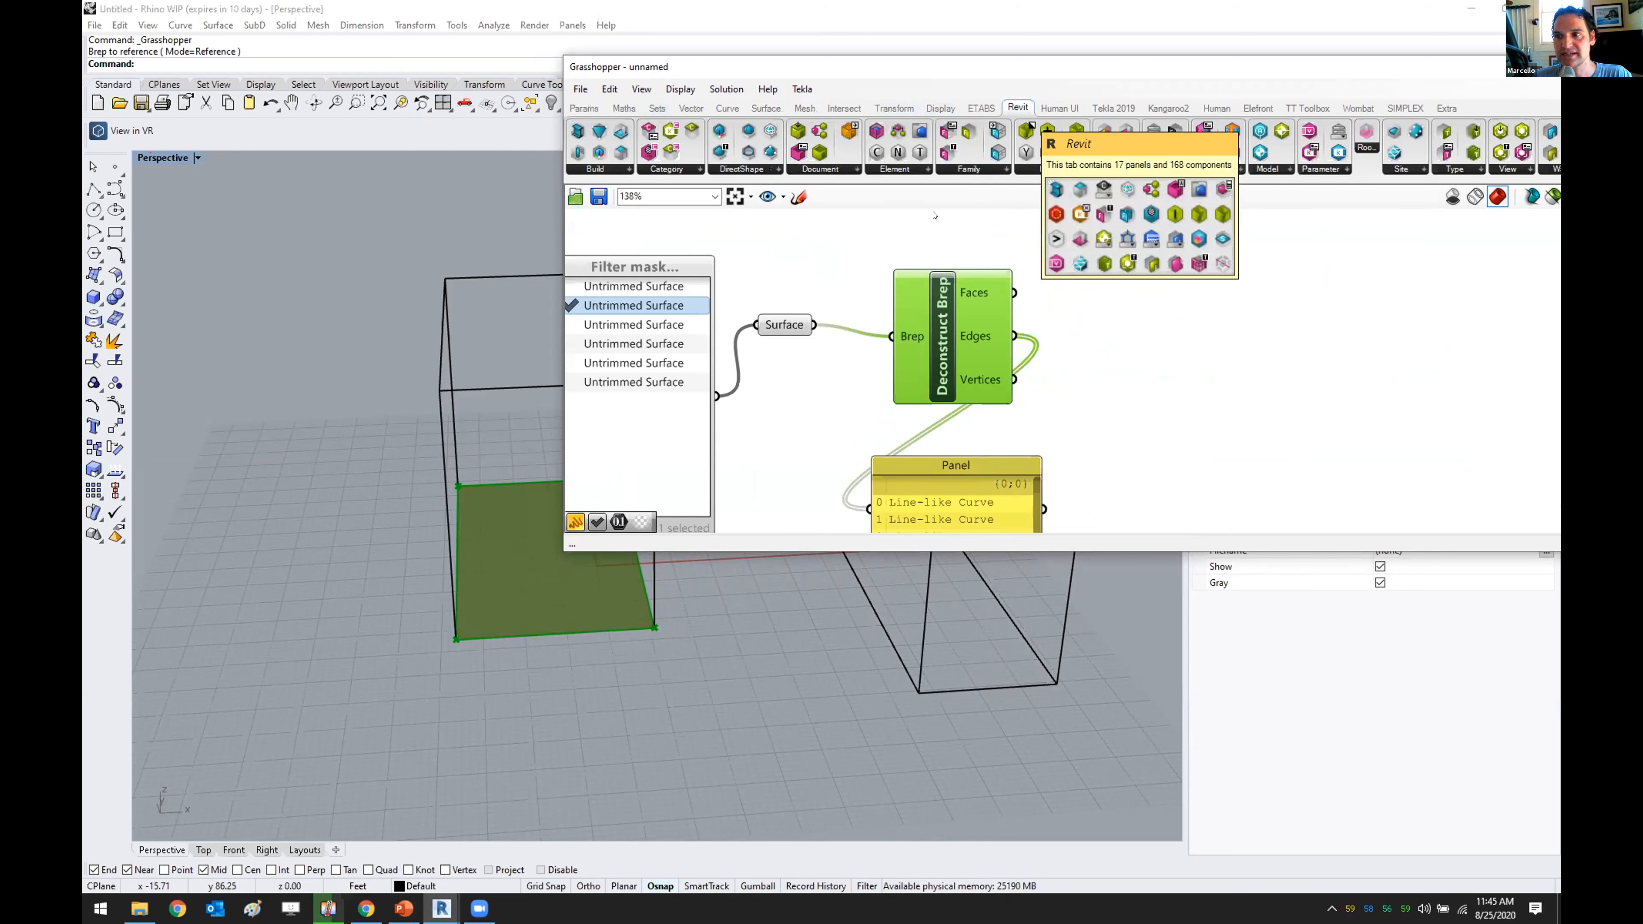
left_click(626, 169)
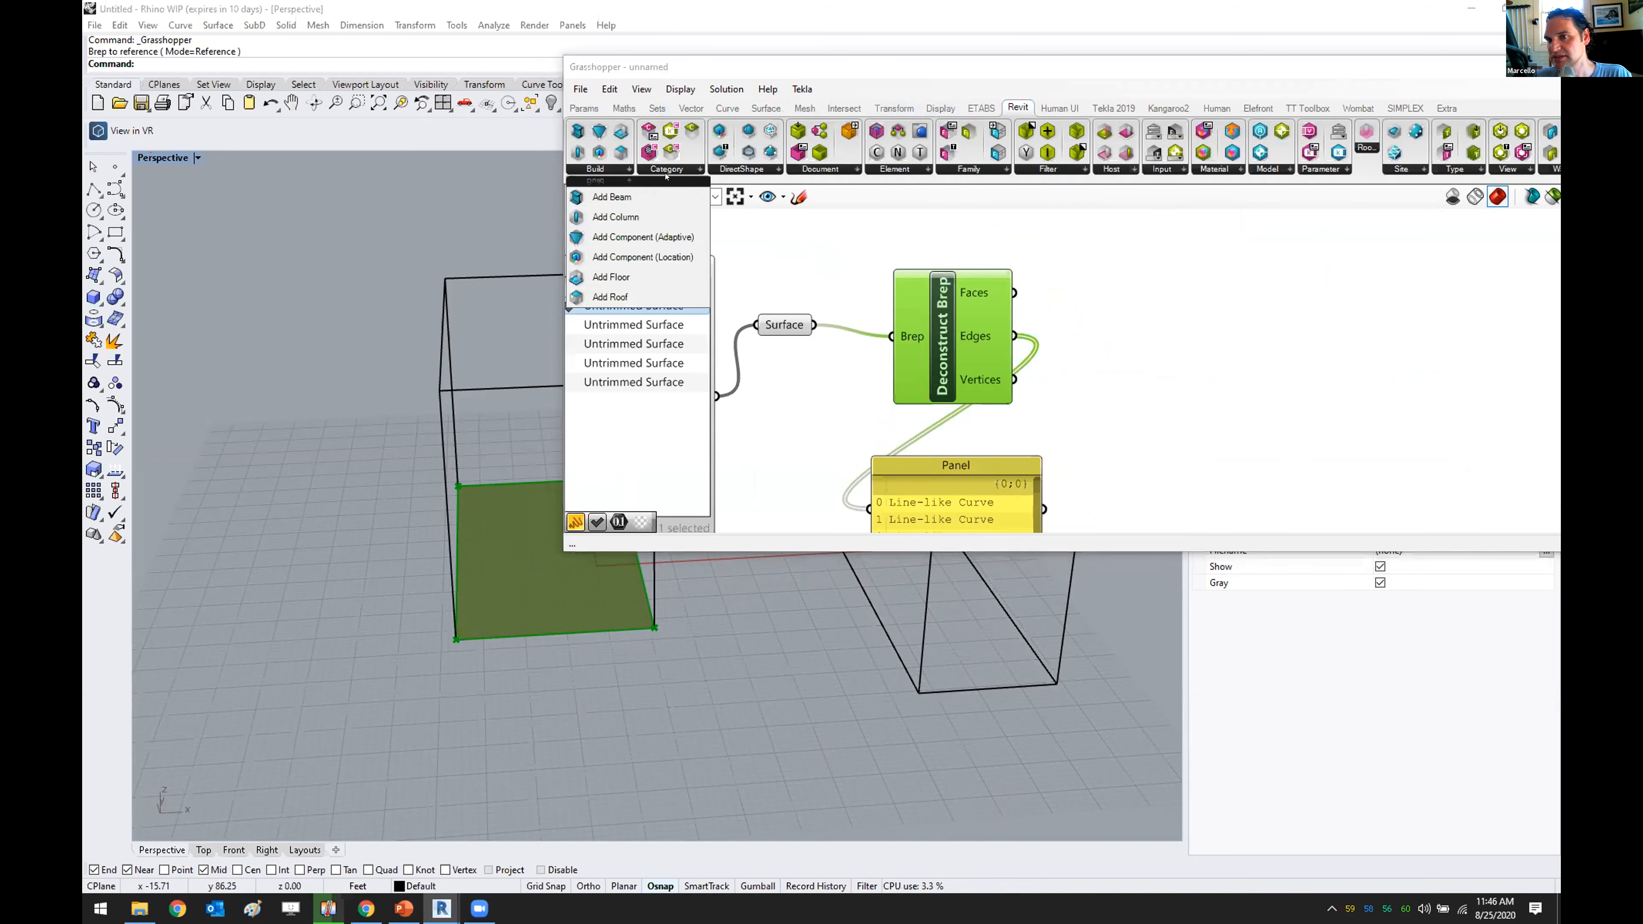
left_click_drag(1108, 66, 732, 96)
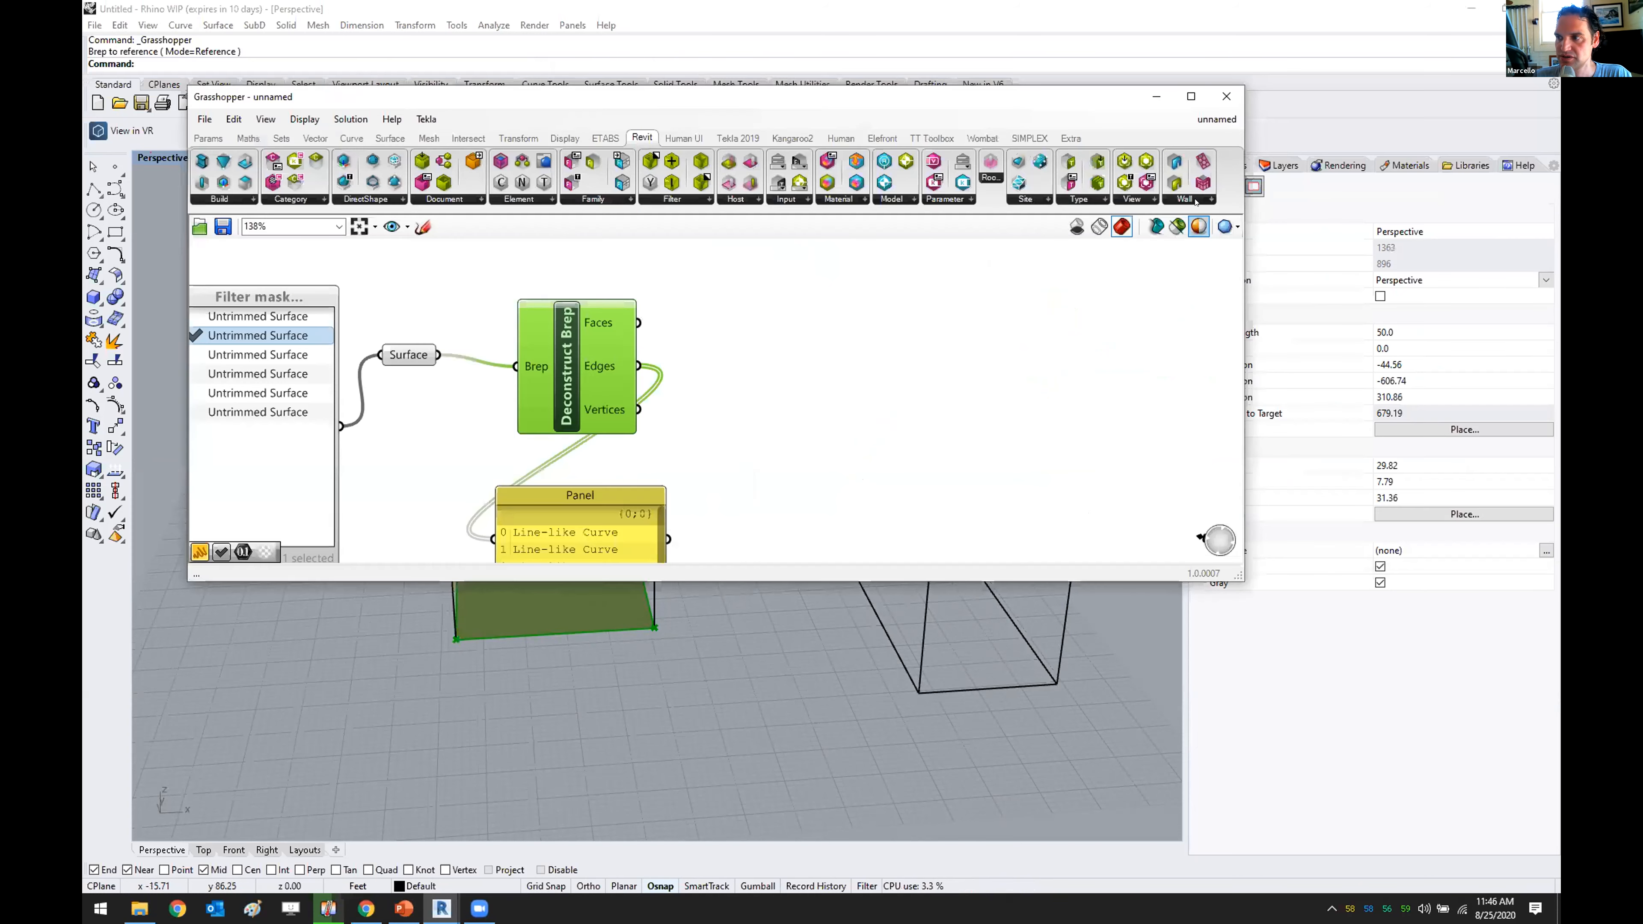
left_click(1195, 199)
left_click_drag(1204, 226, 866, 443)
left_click(896, 427)
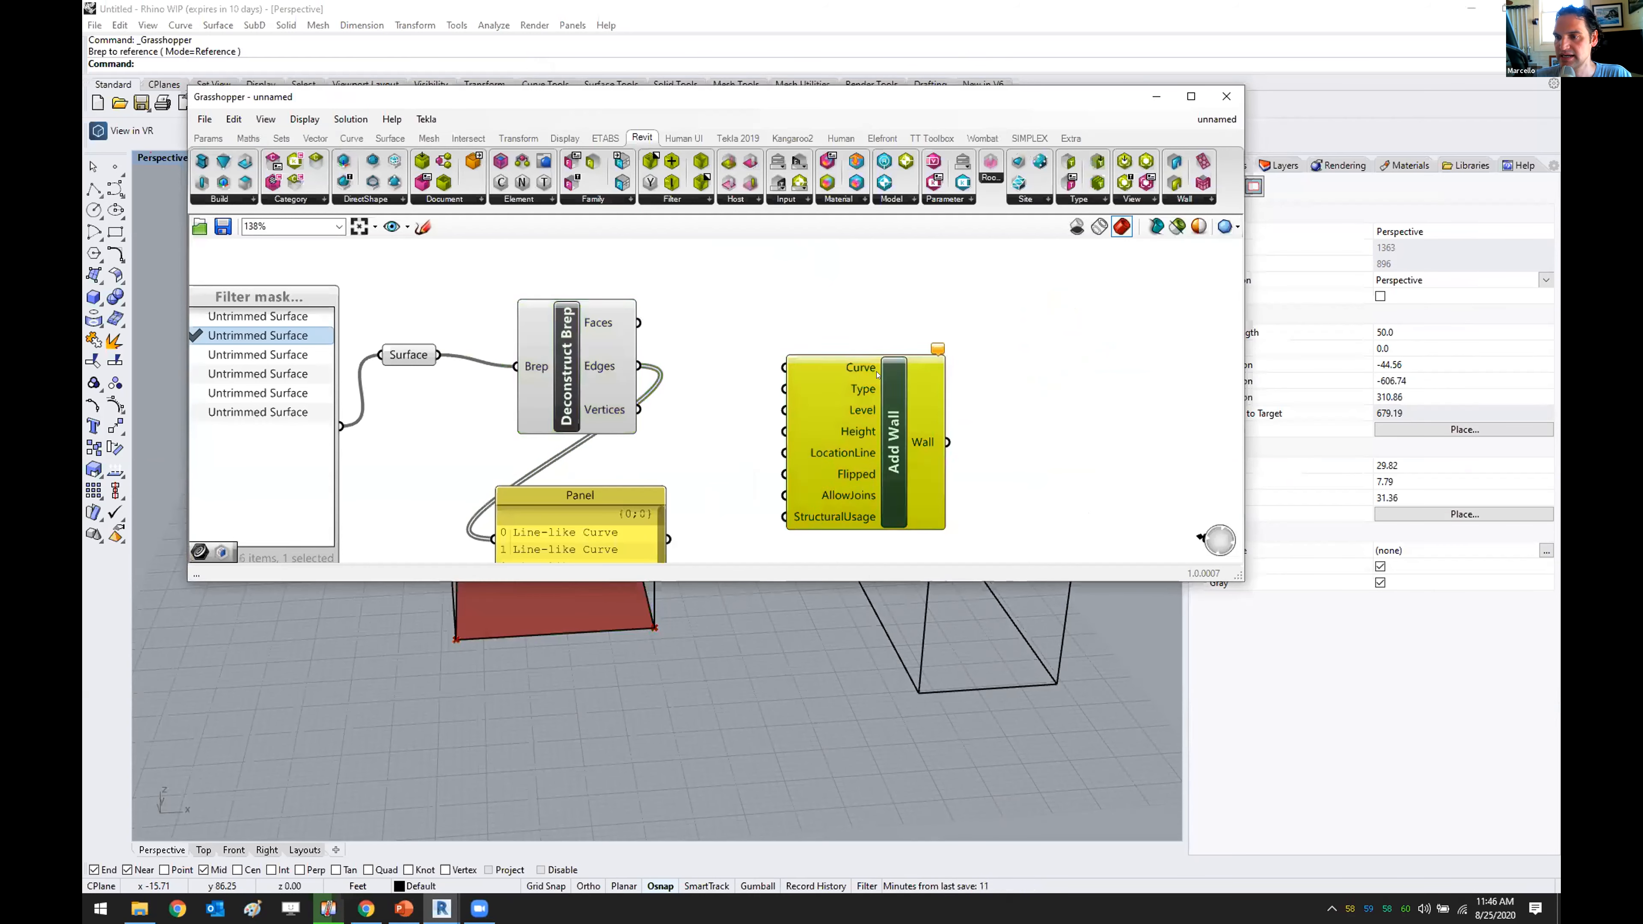
scroll(935, 363, "up", 3)
left_click_drag(935, 363, 855, 261)
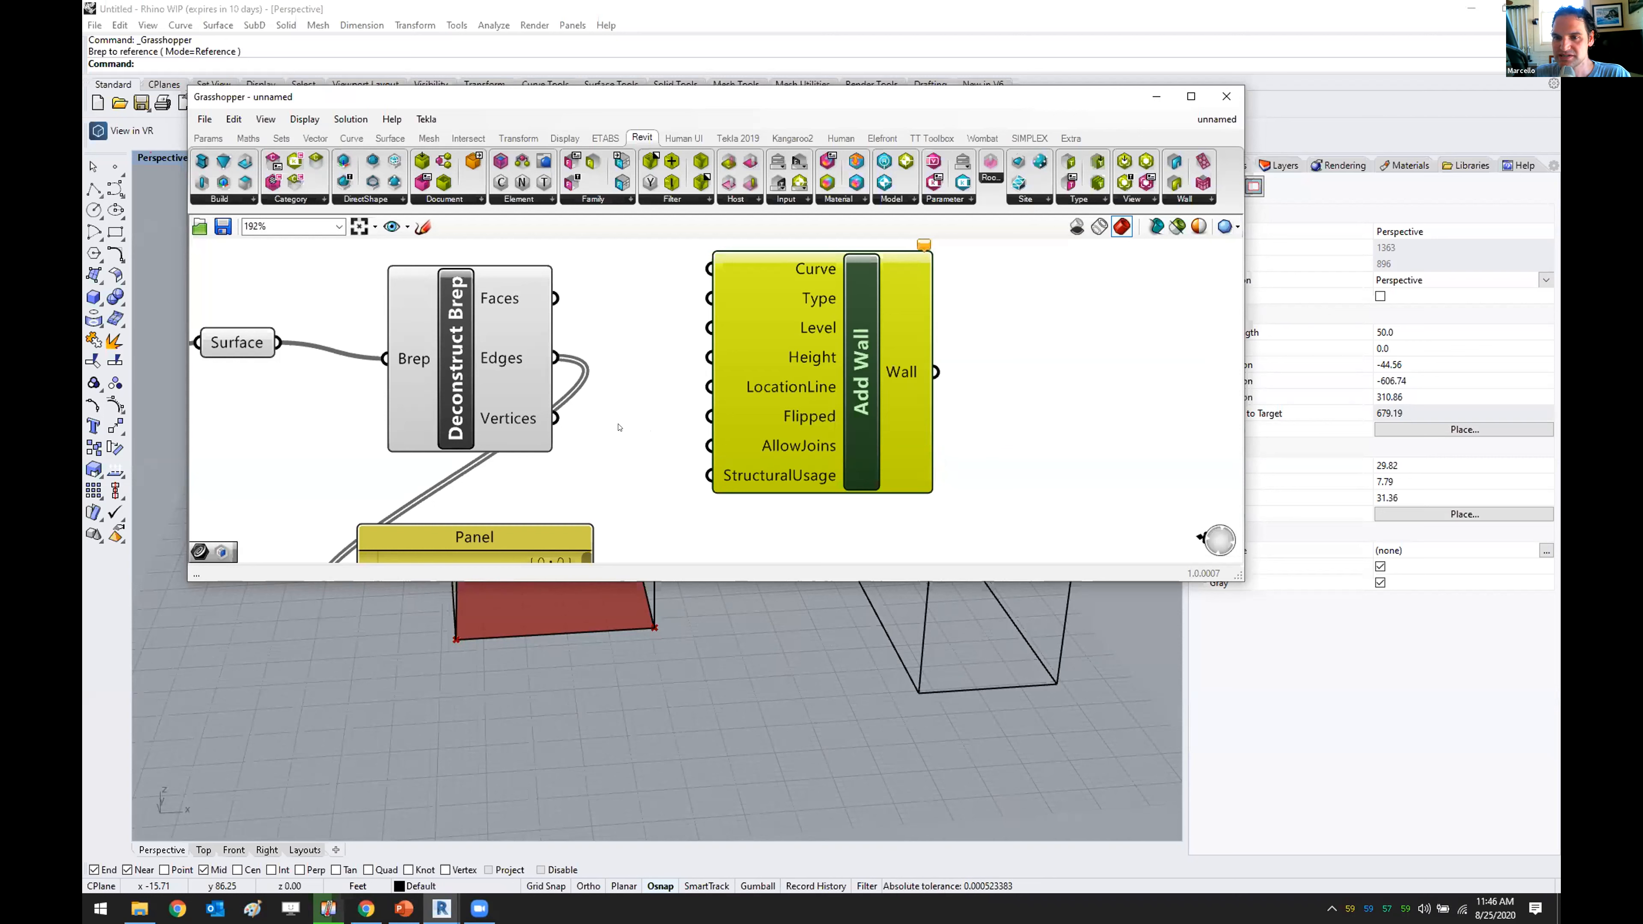
- Connect the second Deconstruct Brep's Edges output to Add Wall's Curve input, and check the Type options and the wall preview in Rhino
left_click_drag(555, 357, 709, 268)
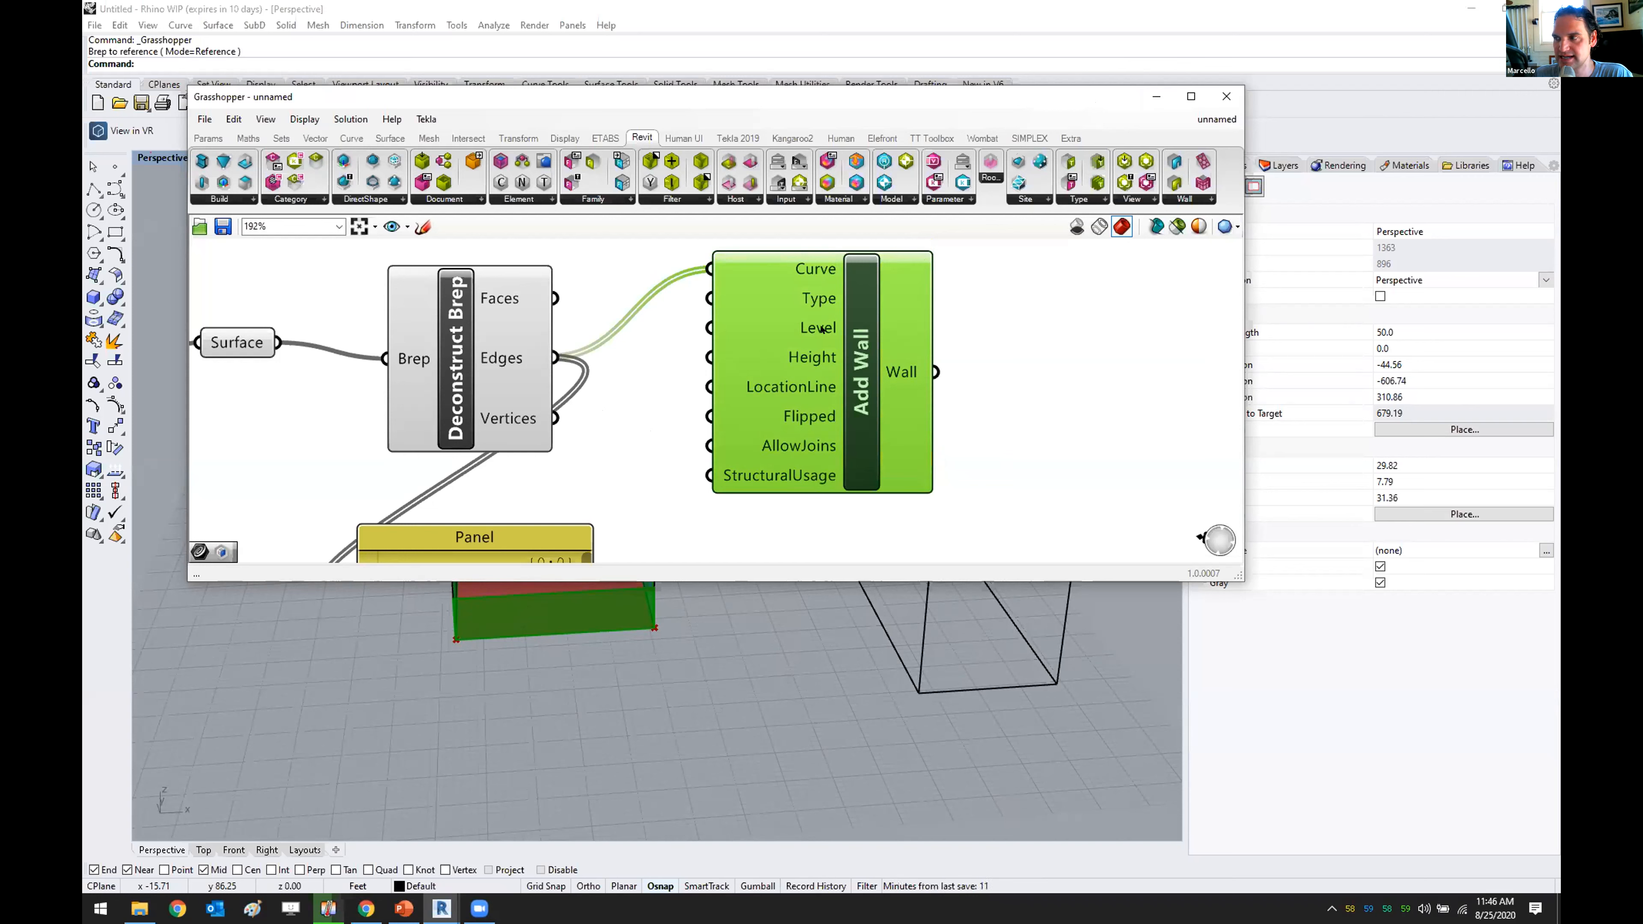
right_click(816, 299)
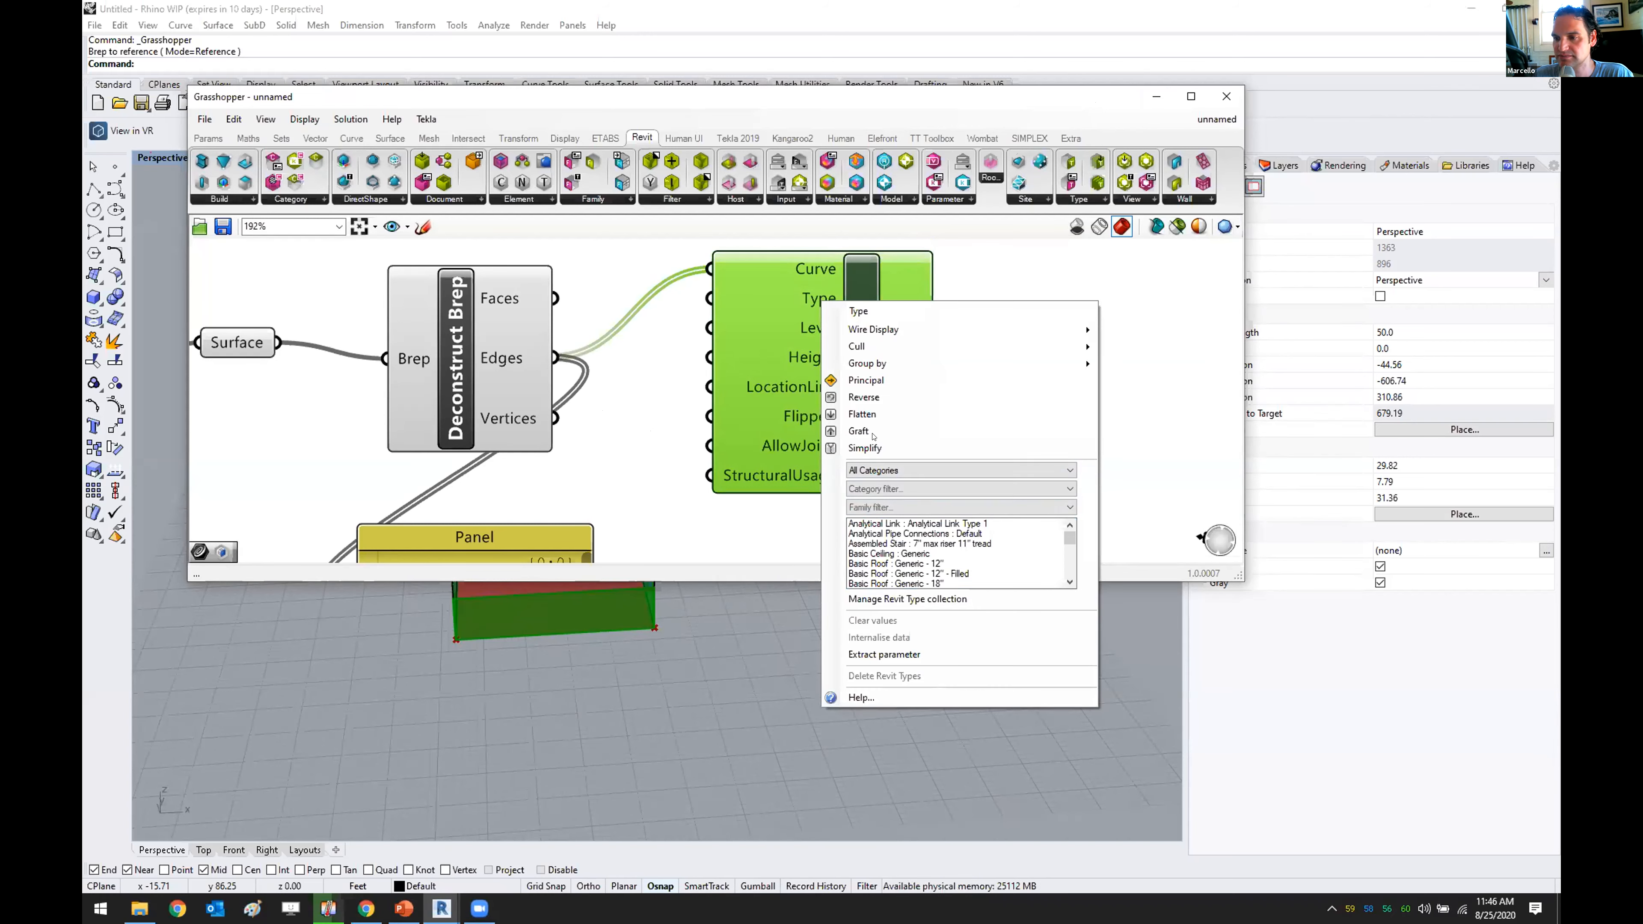
left_click(1061, 277)
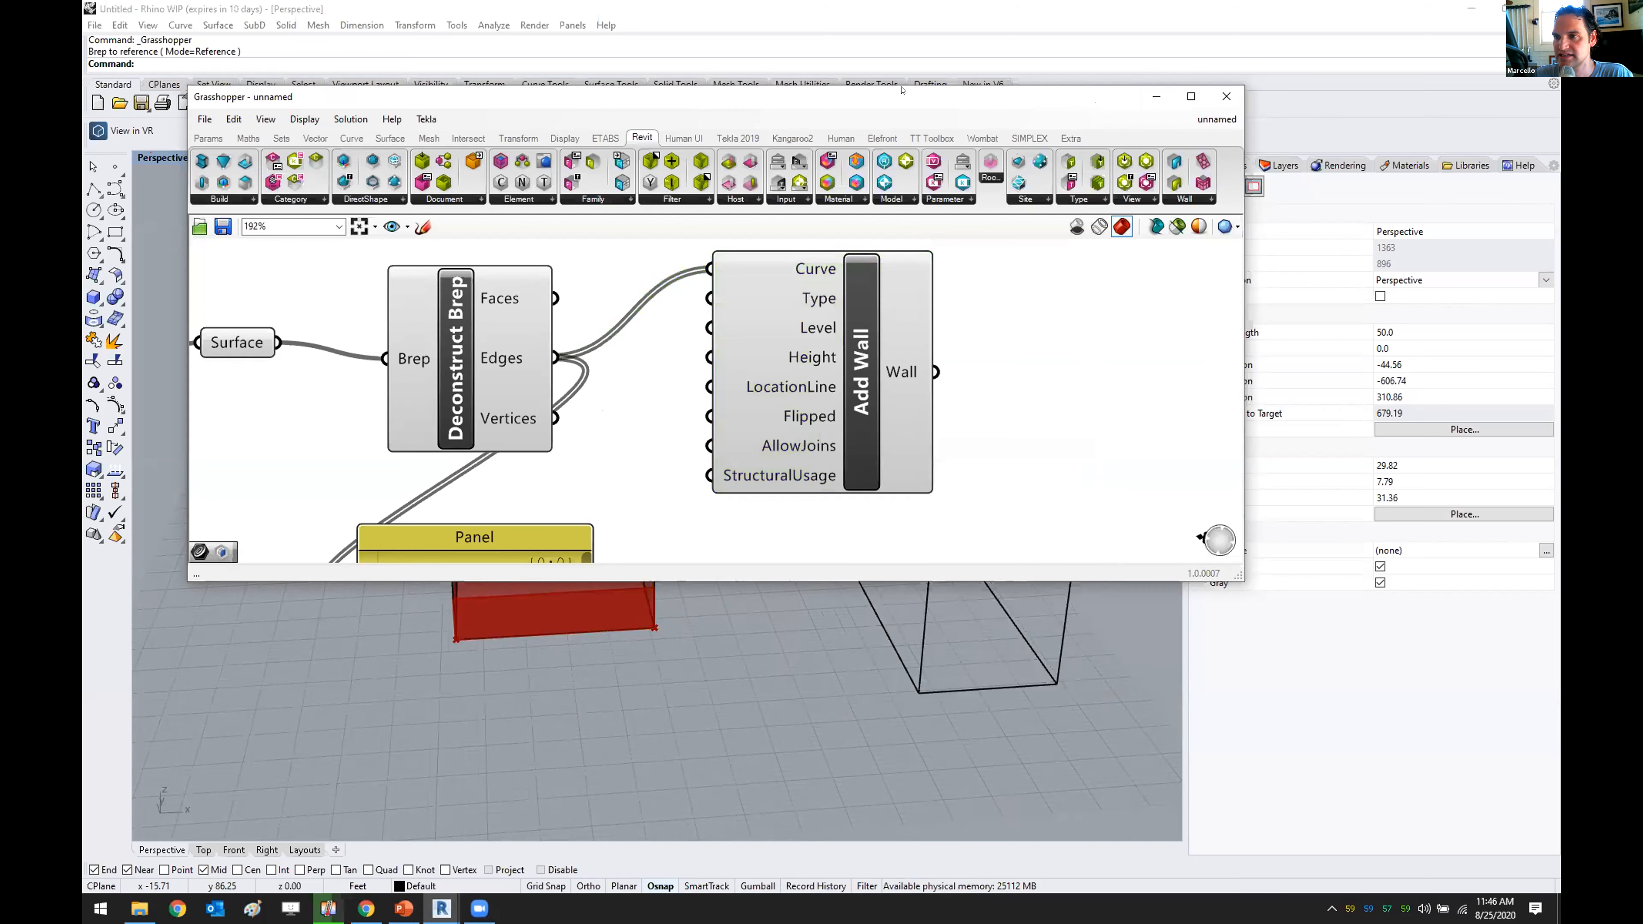
left_click_drag(903, 90, 1339, 143)
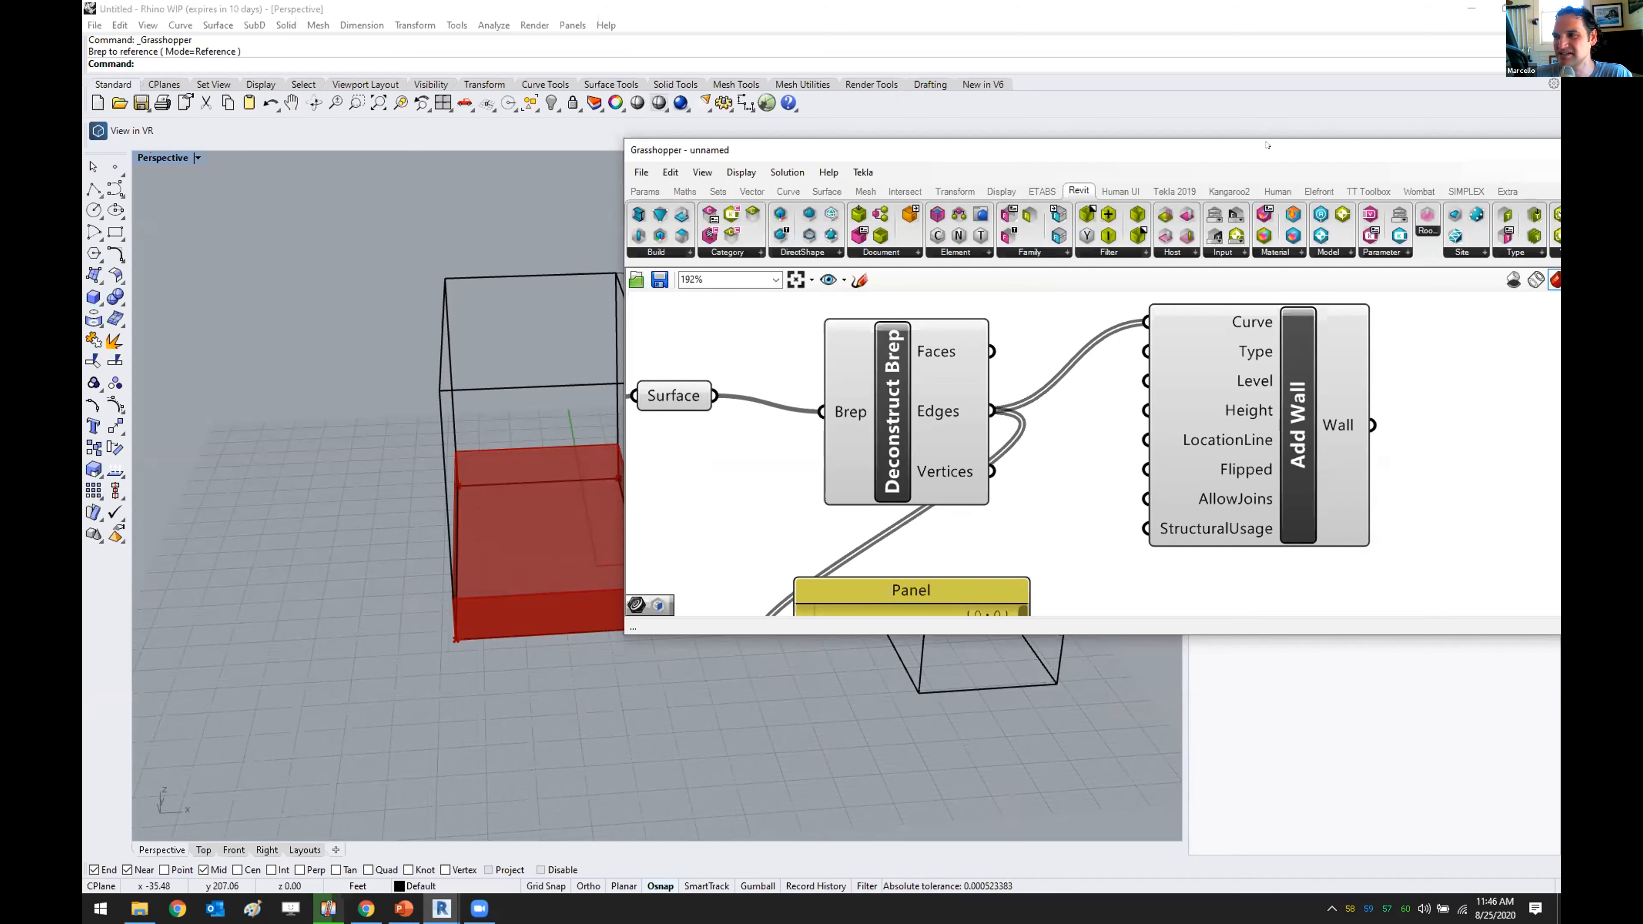
left_click_drag(1267, 145, 830, 110)
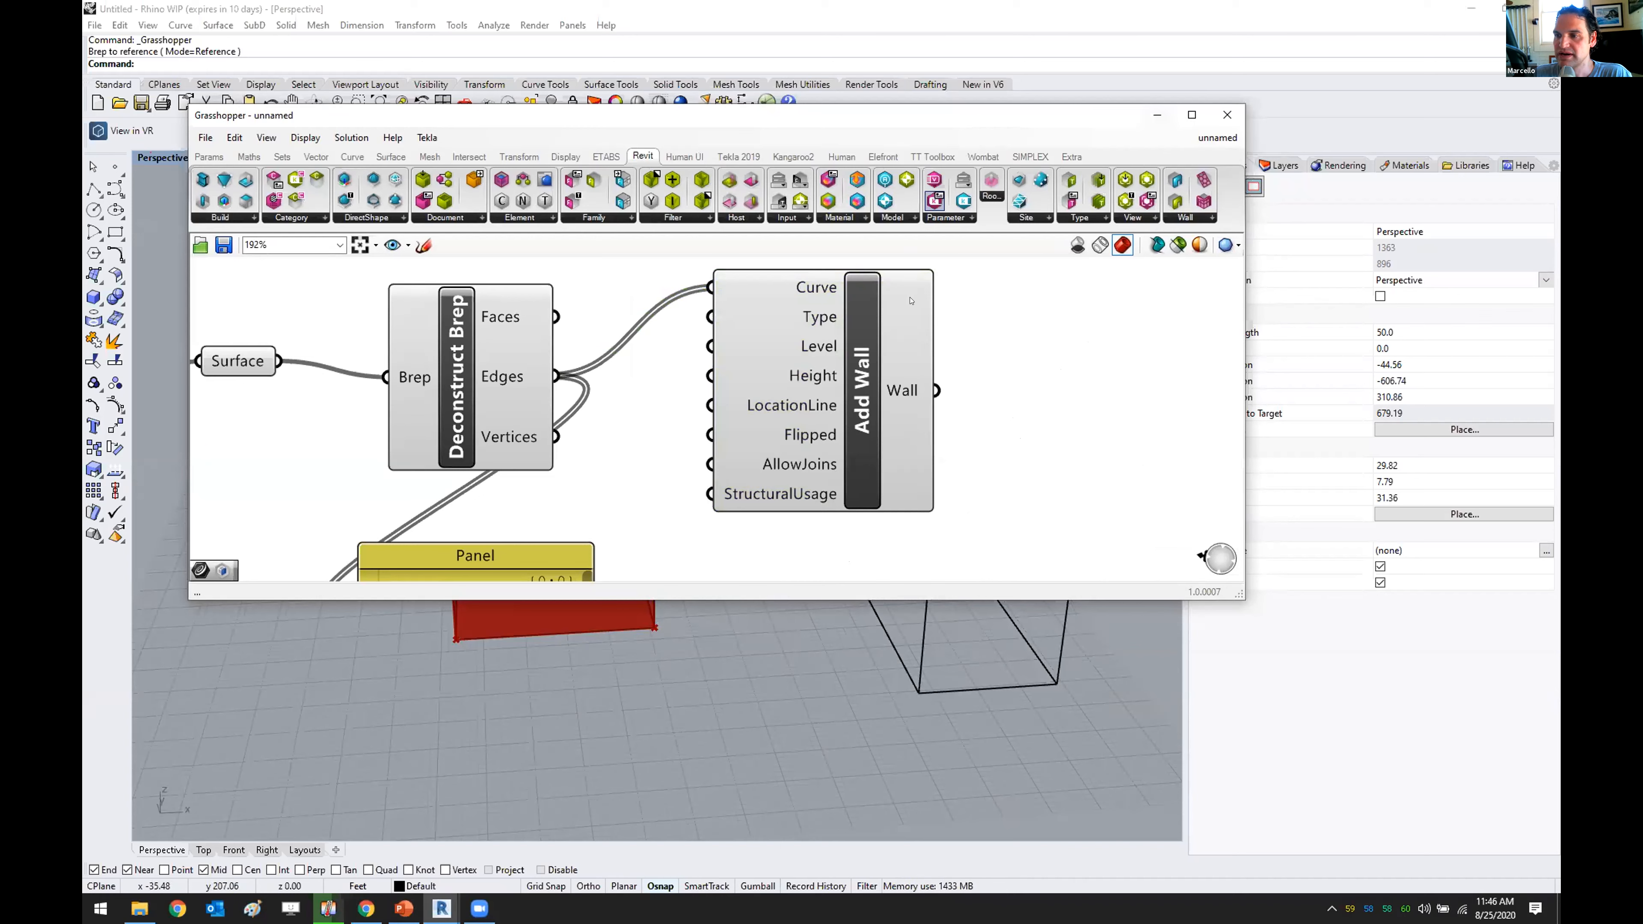
- Place a Panel beyond Add Wall, connect the Wall output to it, and enlarge it to fit the list
mouse_move(898, 397)
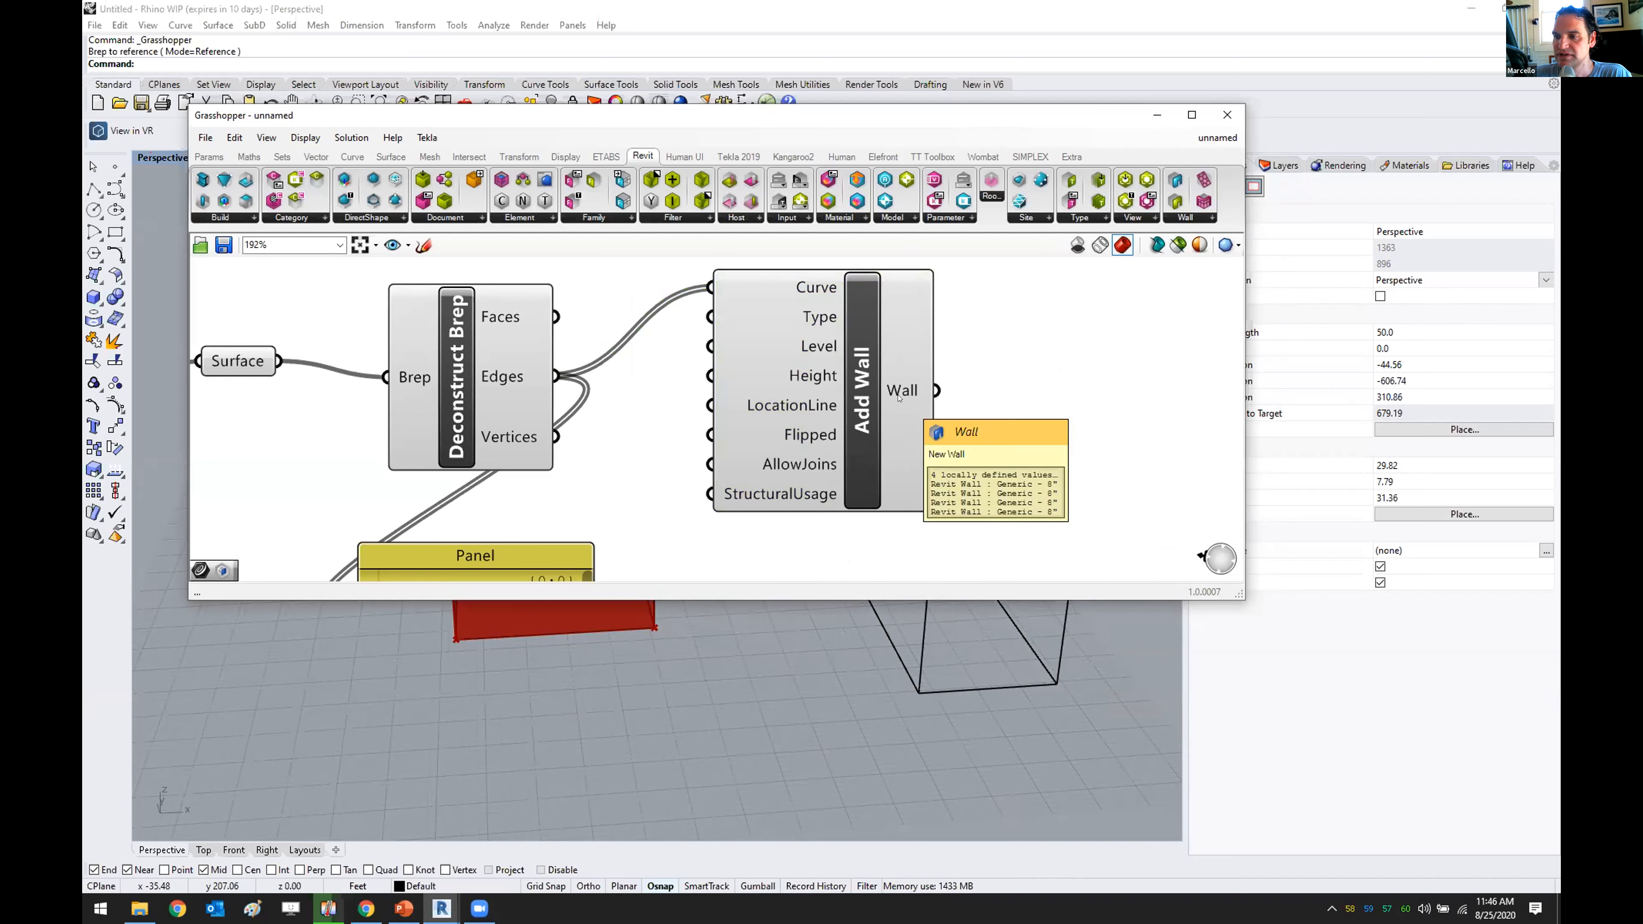
left_click(209, 156)
left_click_drag(402, 200, 1118, 417)
left_click_drag(933, 390, 1005, 421)
left_click_drag(1074, 495, 1024, 559)
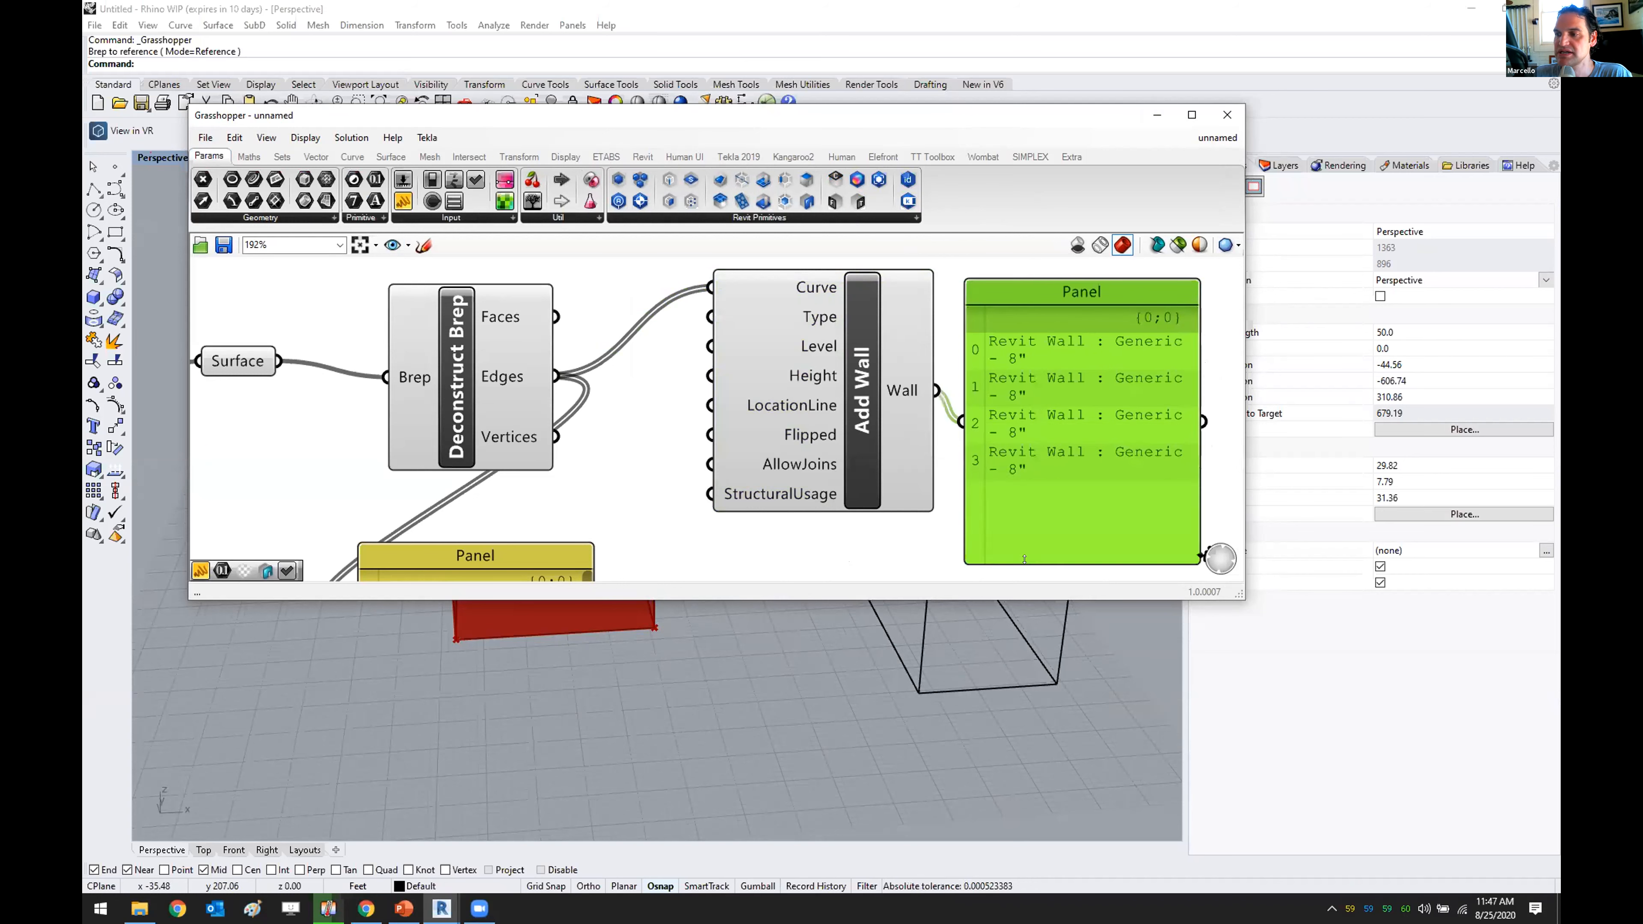
- Minimize Grasshopper and Rhino to reach Revit, and examine the generated walls in the 3D view from several angles
left_click(1157, 118)
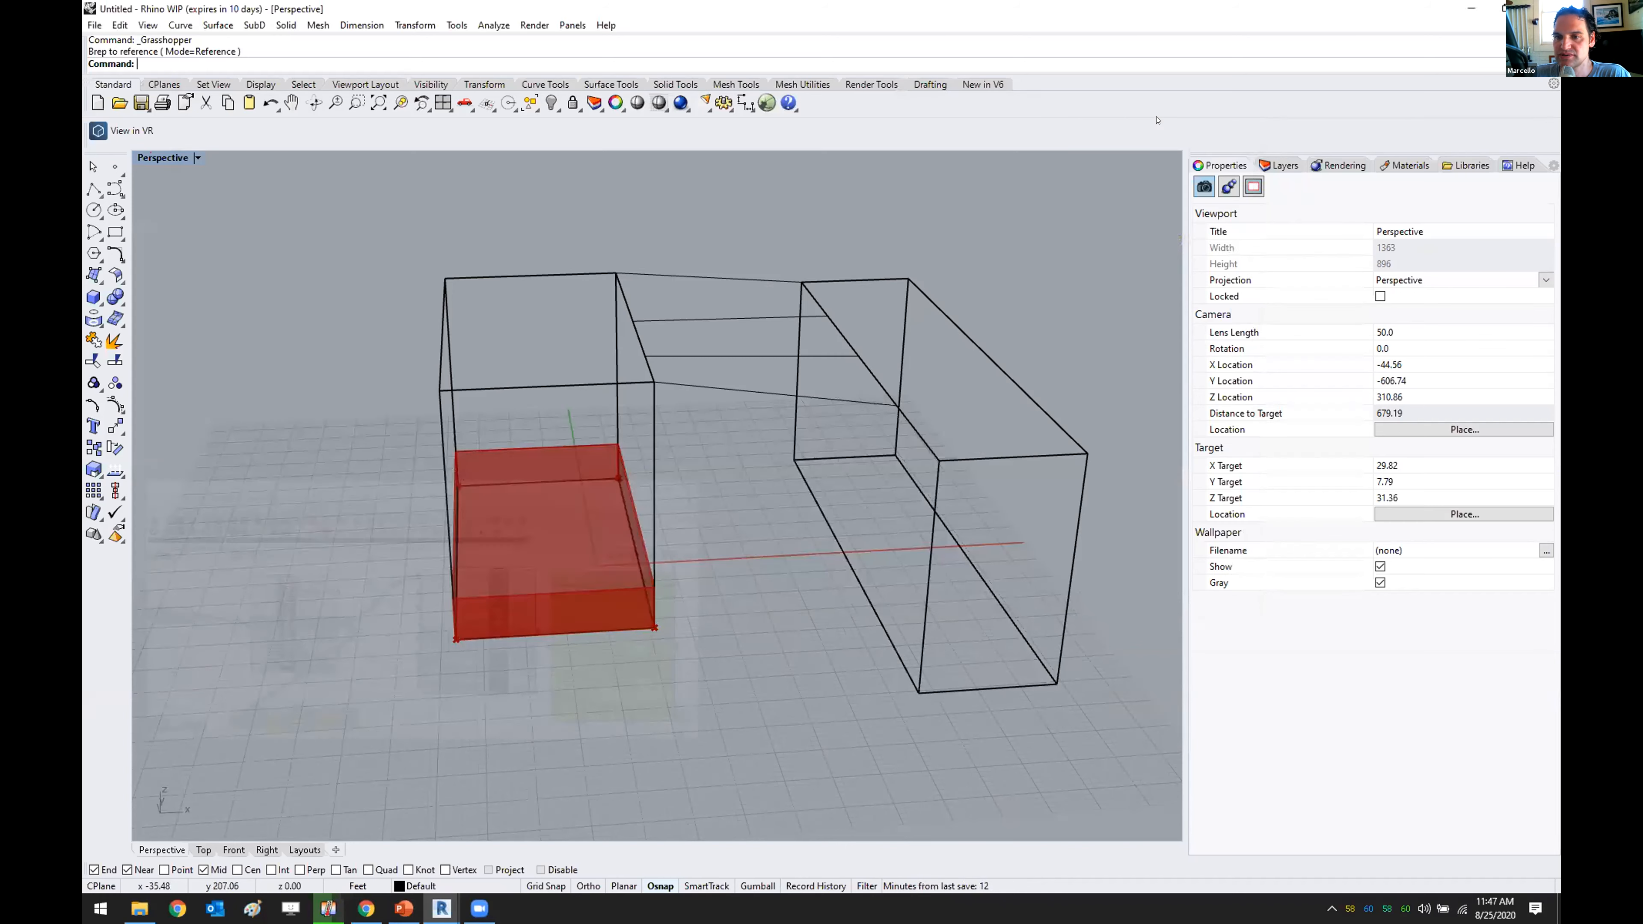
left_click(1474, 9)
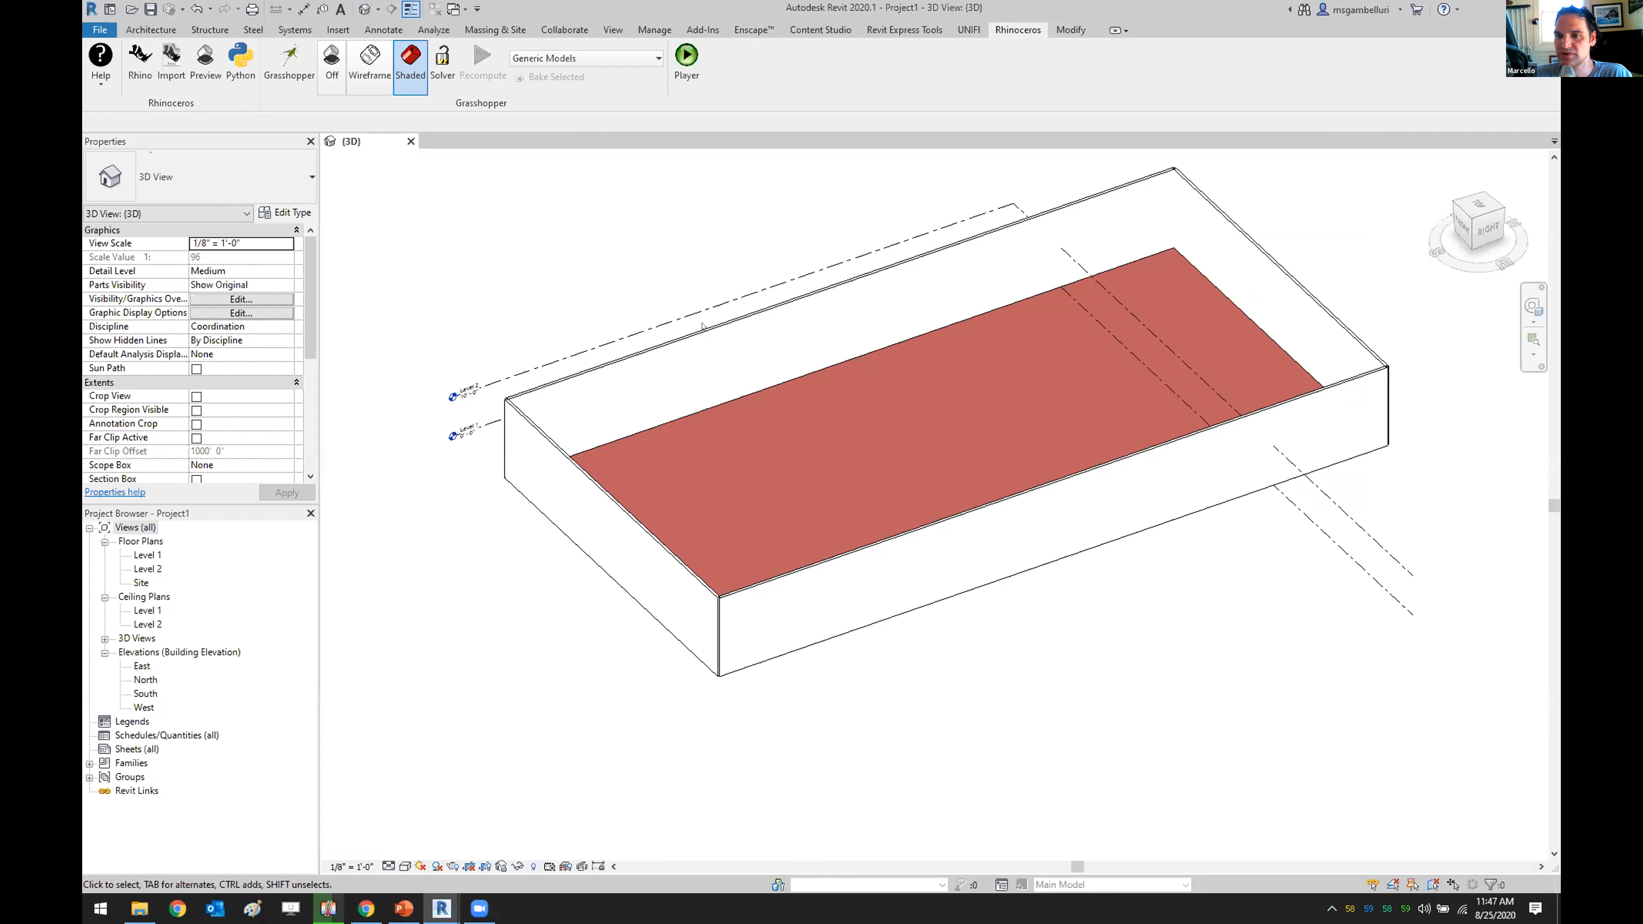
scroll(590, 483, "down", 5)
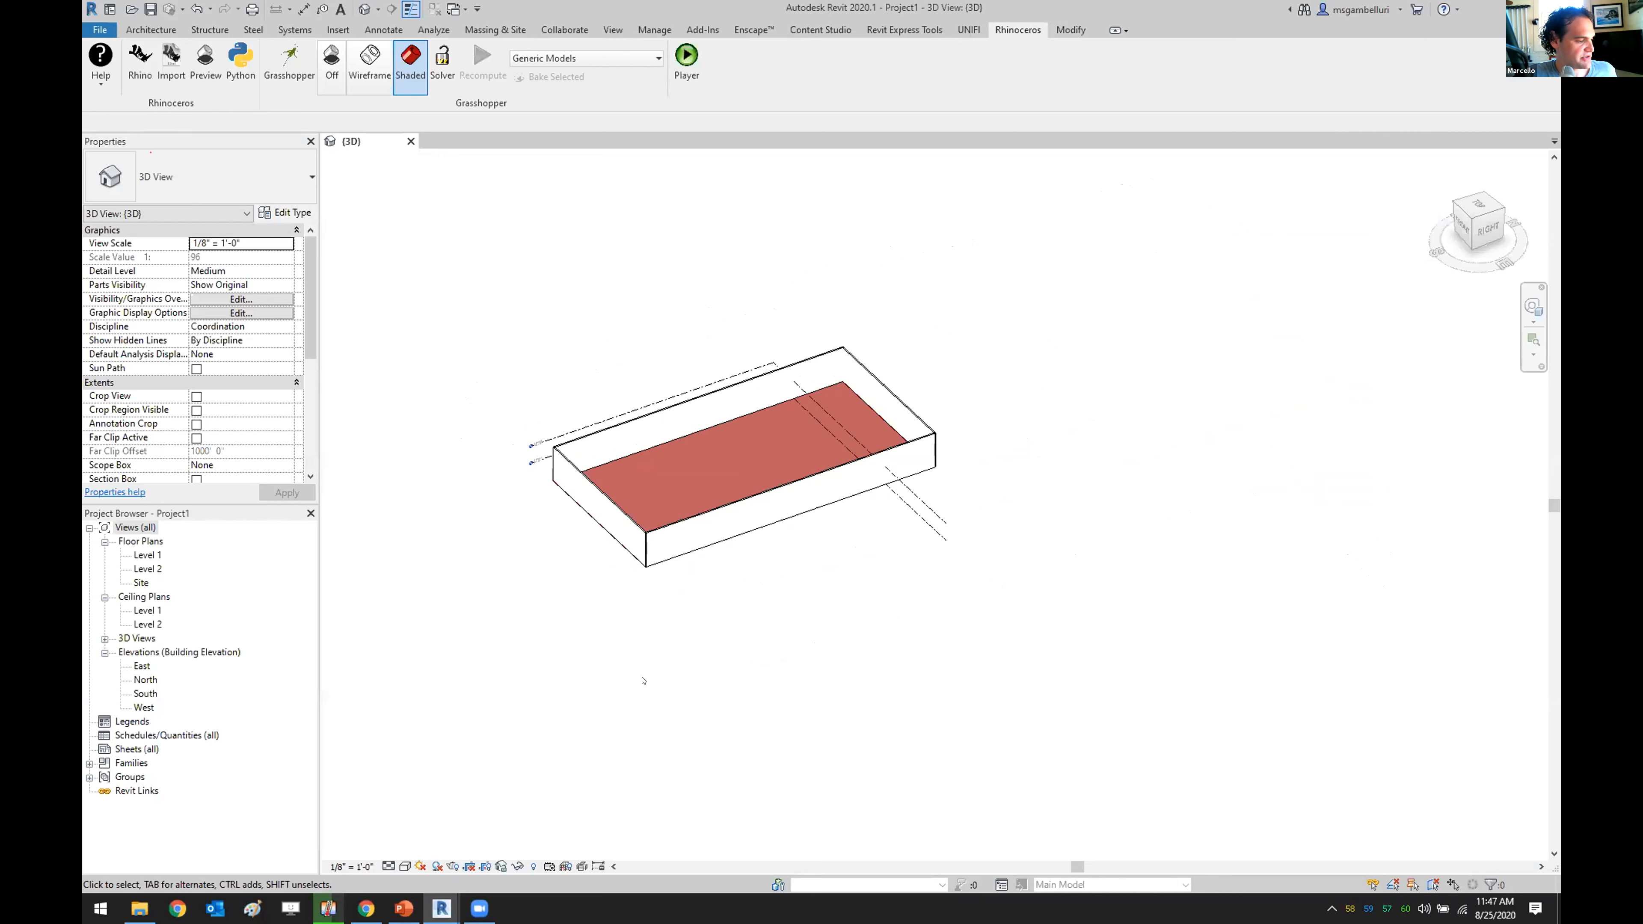
middle_click_drag(648, 684, 779, 474, "shift")
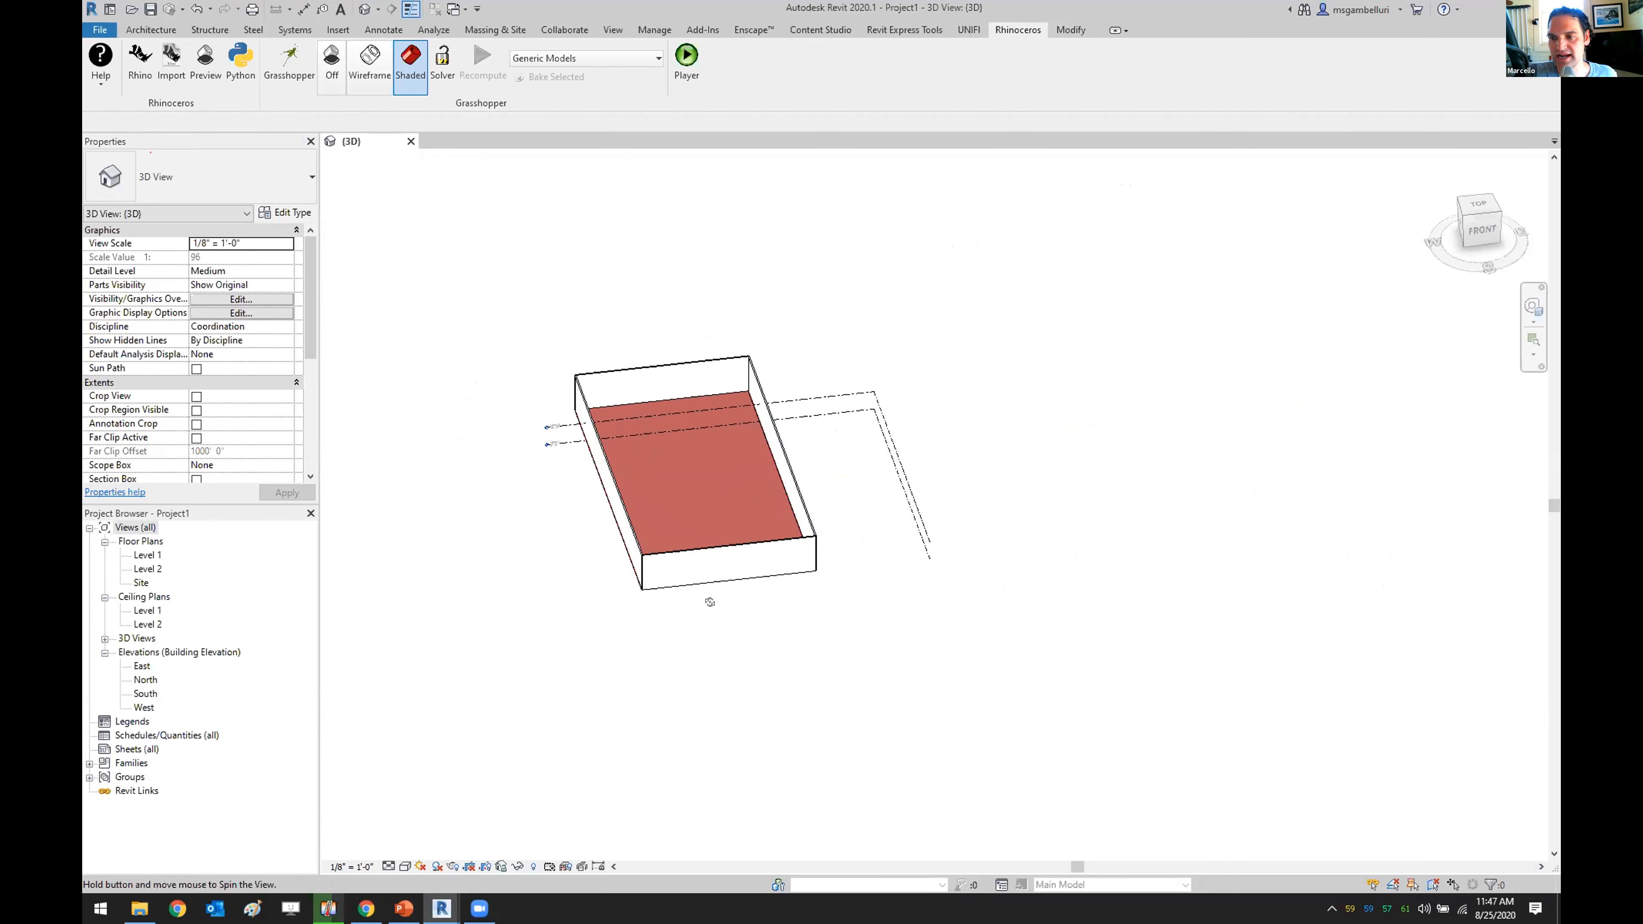
middle_click_drag(708, 605, 776, 355, "shift")
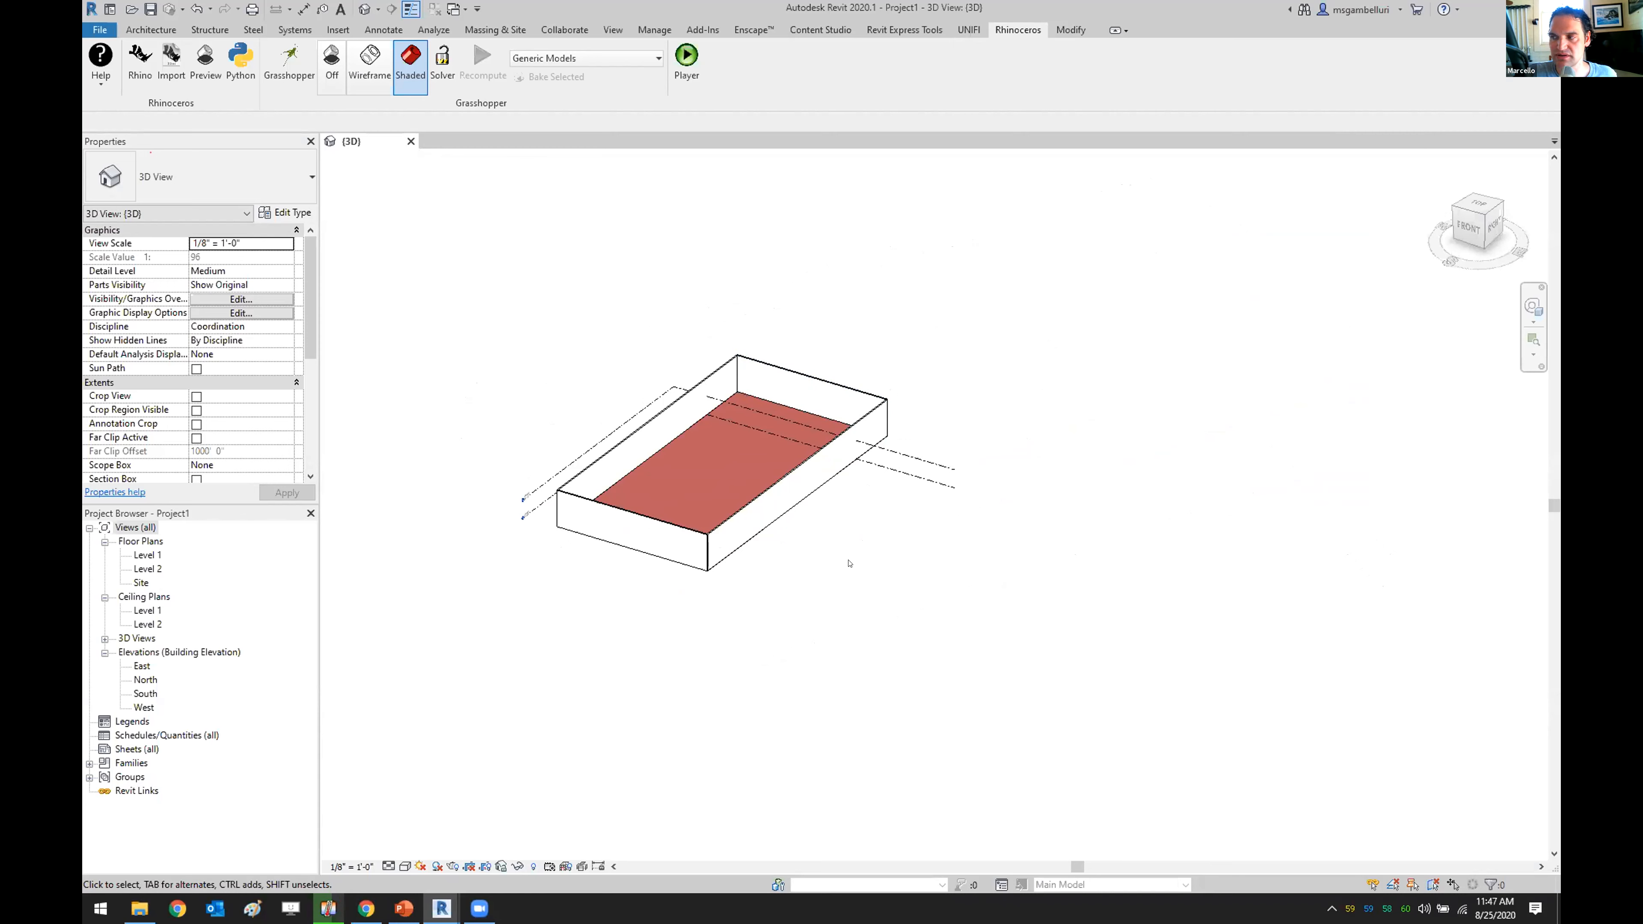
middle_click_drag(850, 561, 763, 595, "shift")
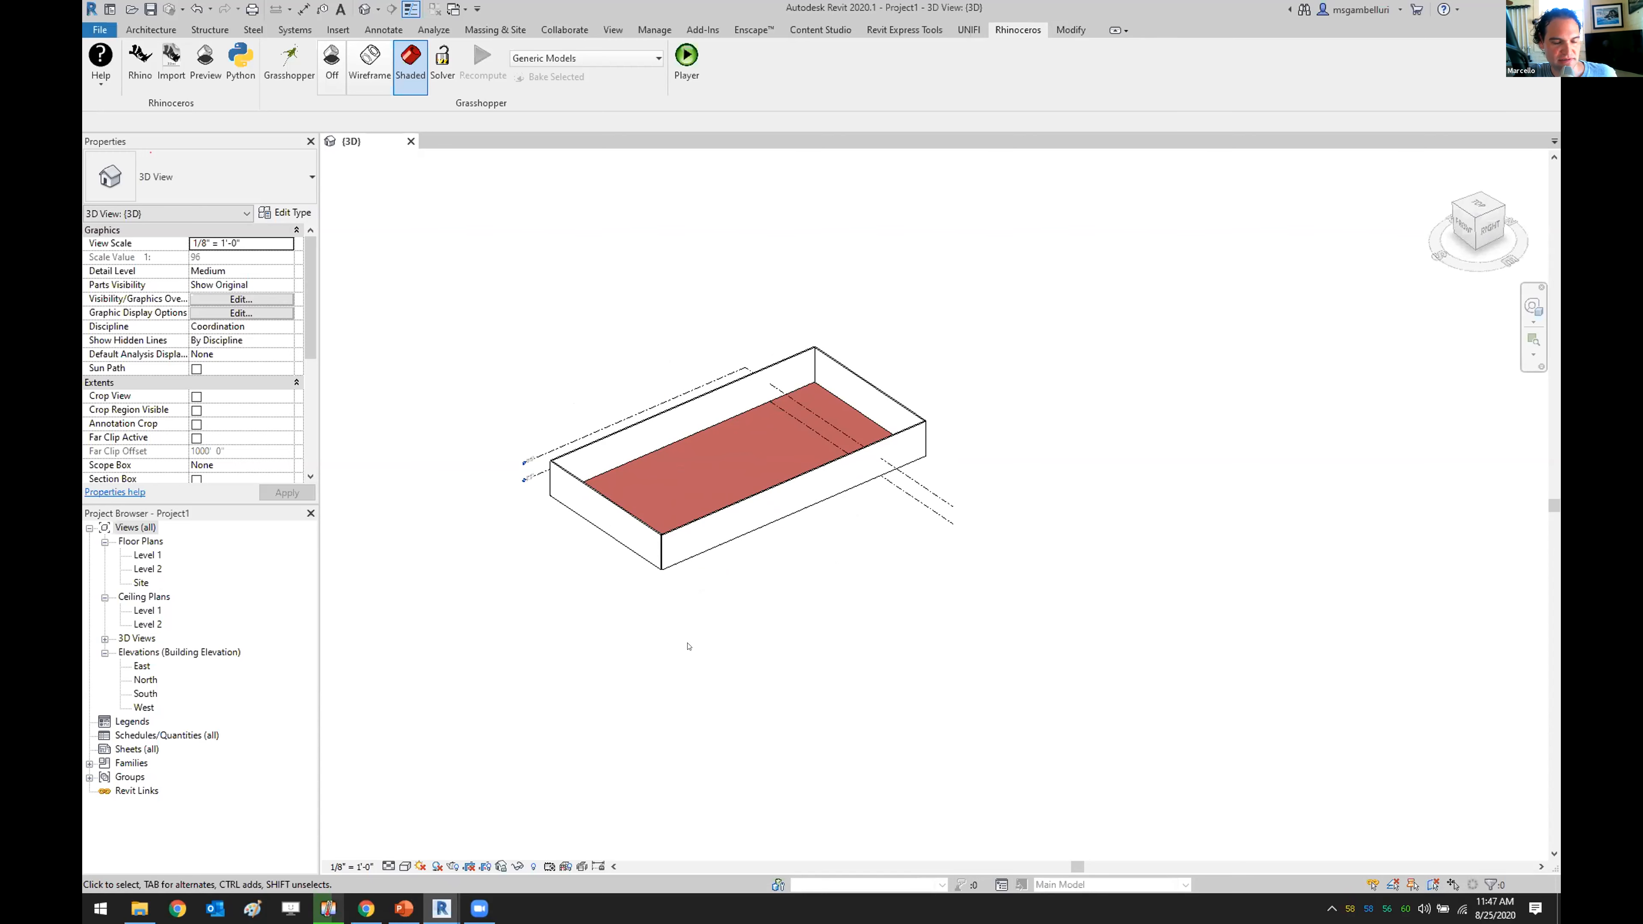
- Switch back to Rhino, maximize the Grasshopper window, and review the whole definition from Brep to wall list
mouse_move(442, 907)
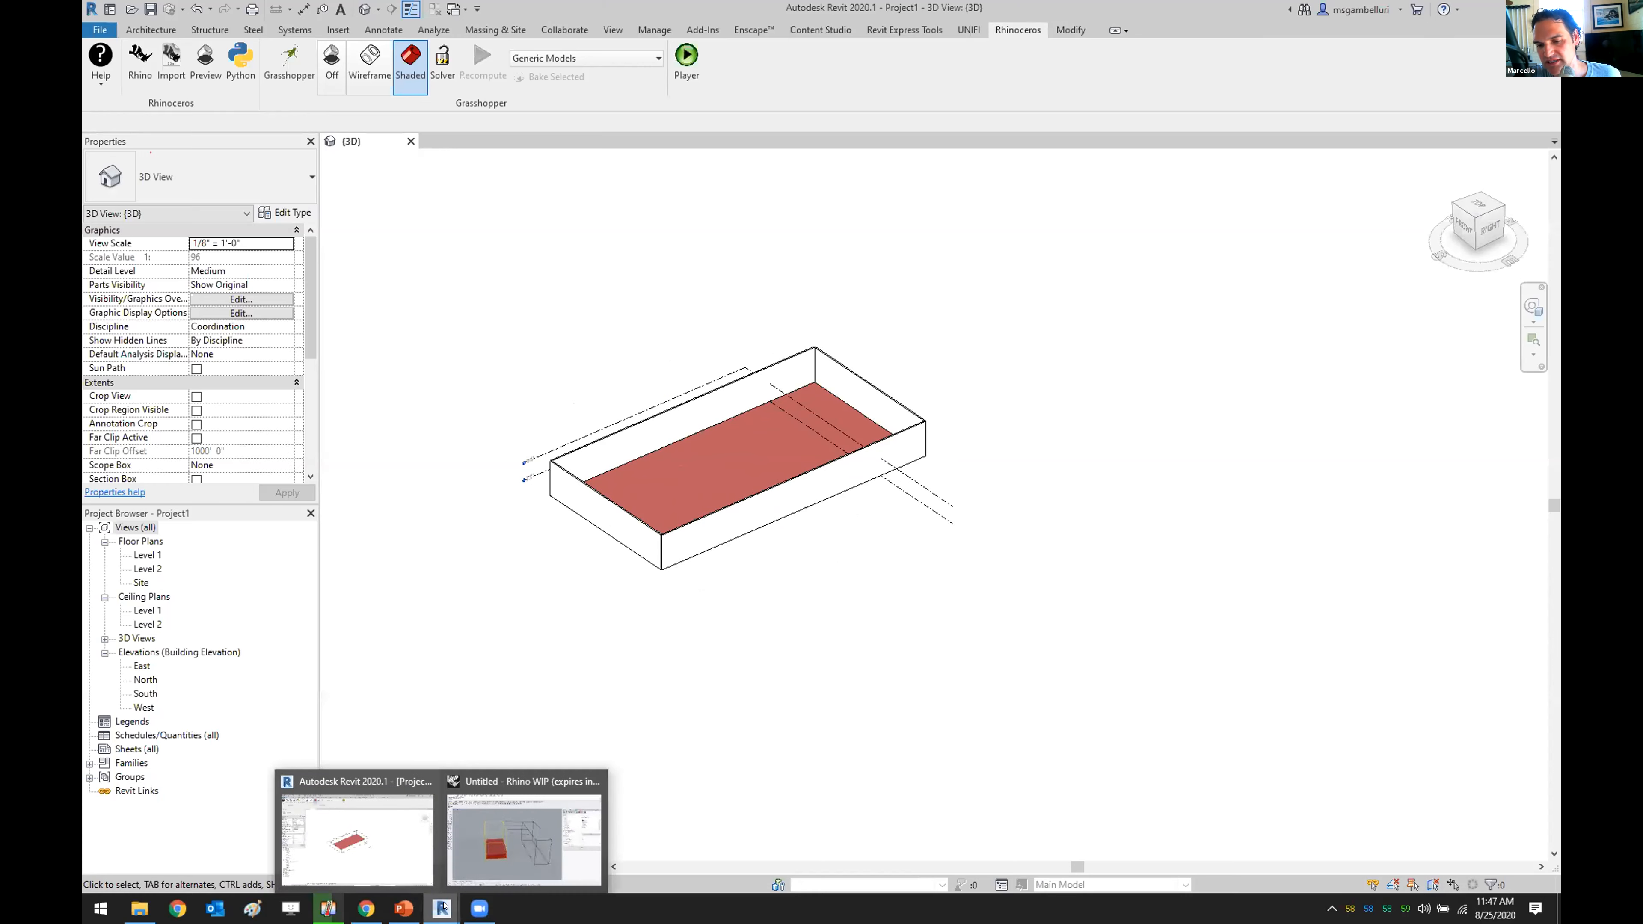
left_click(495, 835)
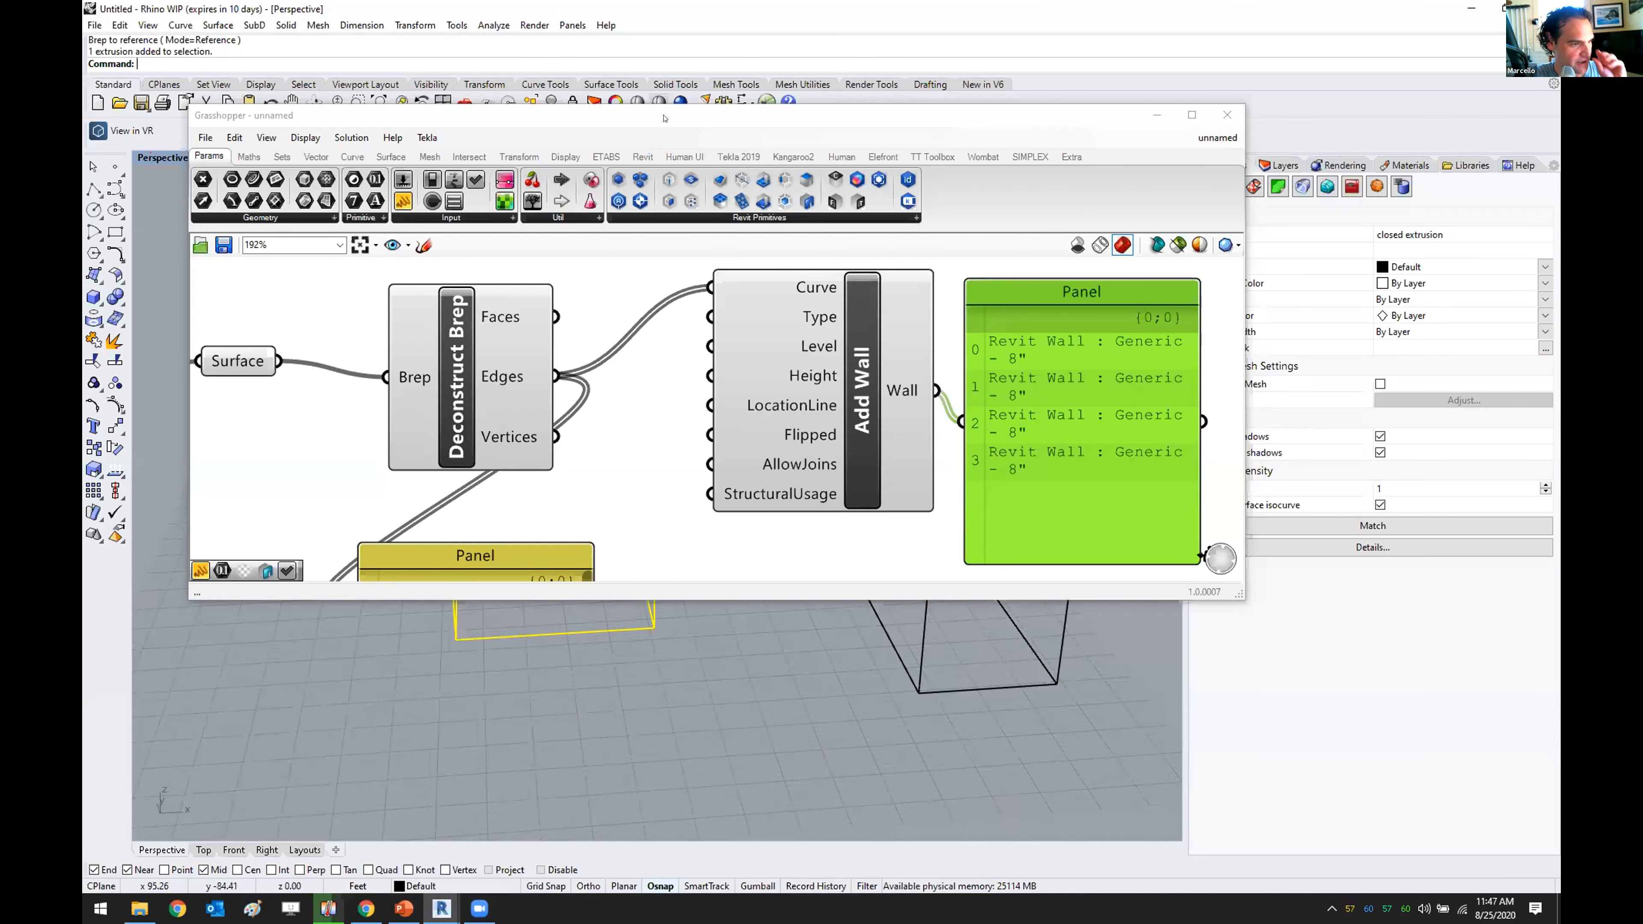
left_click_drag(653, 119, 1291, 254)
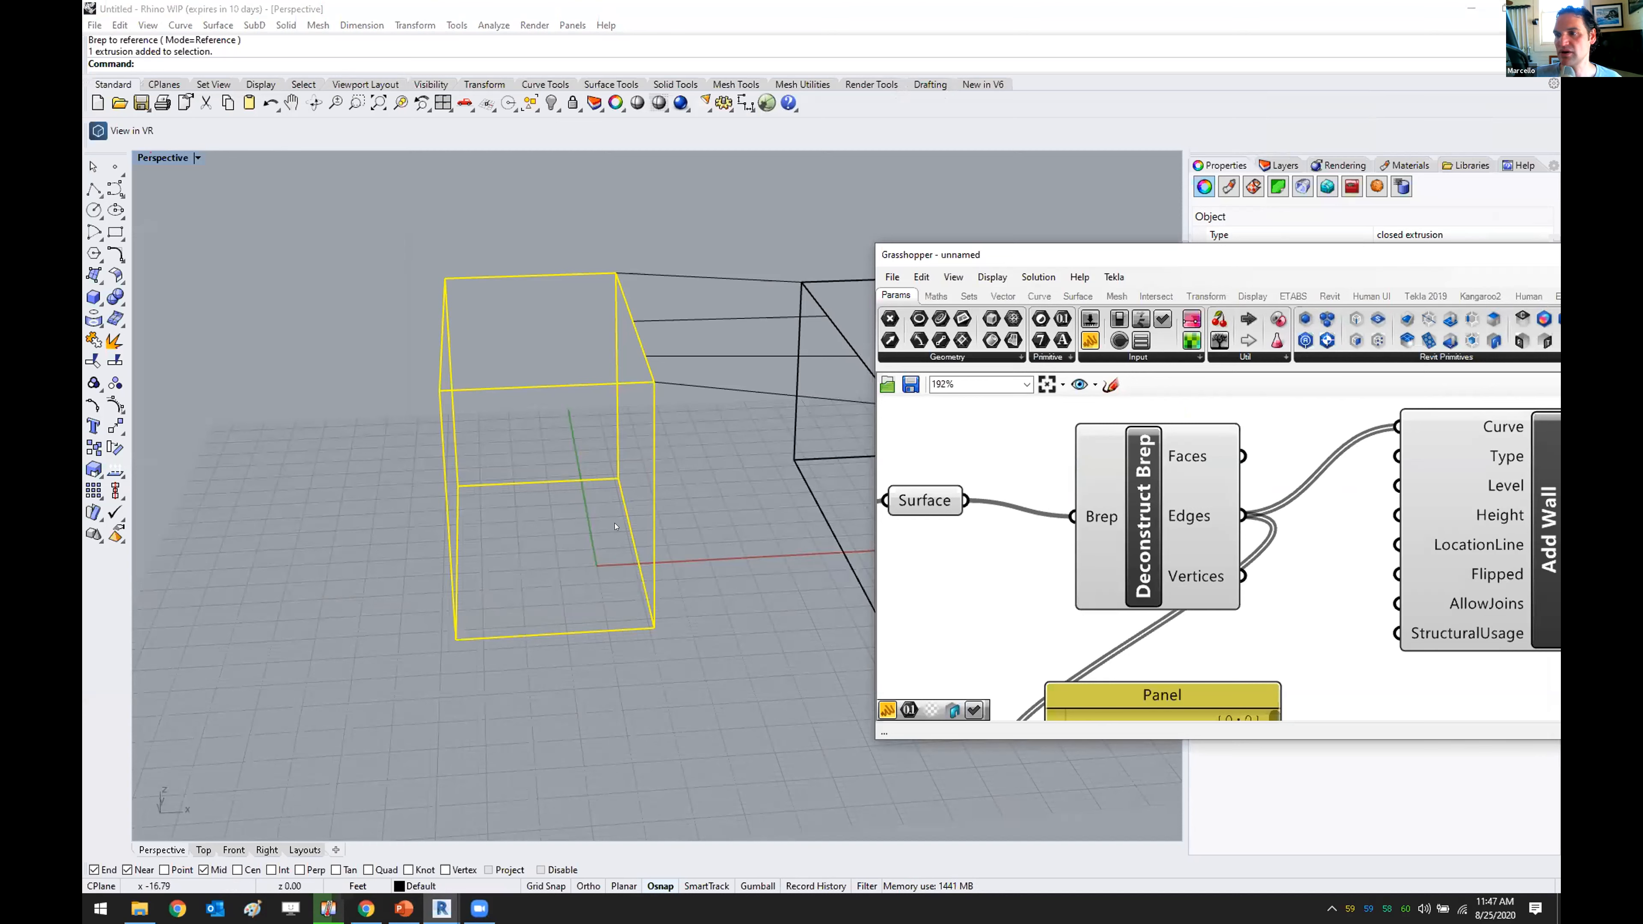
left_click_drag(1085, 251, 430, 128)
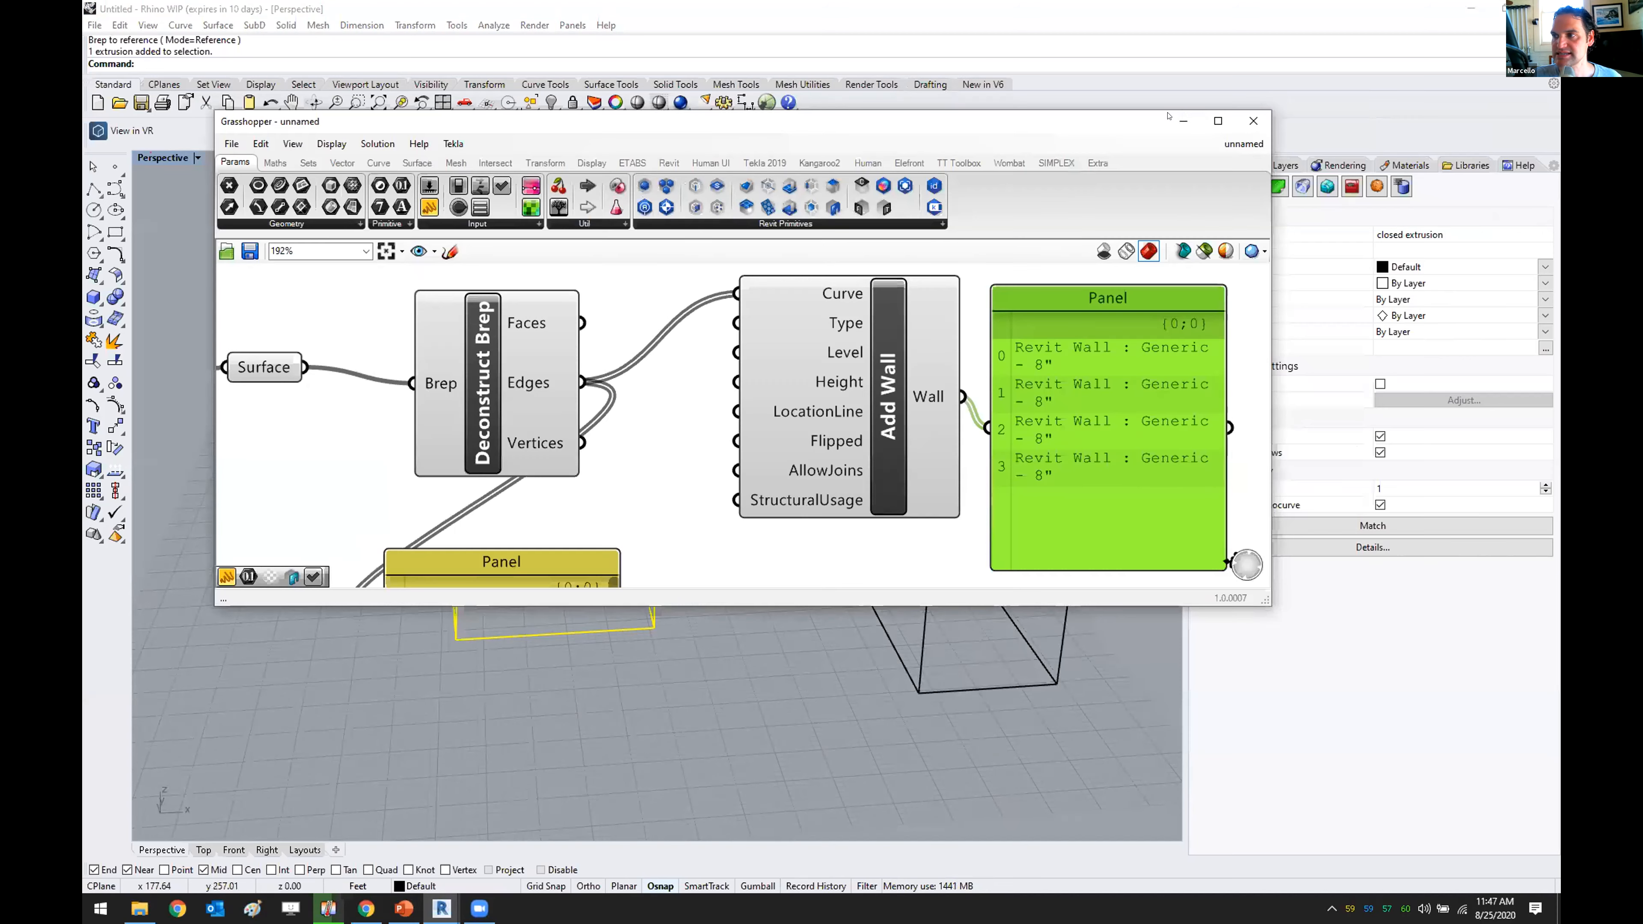
double_click(430, 128)
right_click_drag(181, 211, 700, 454)
scroll(701, 455, "down", 3)
right_click_drag(823, 413, 879, 352)
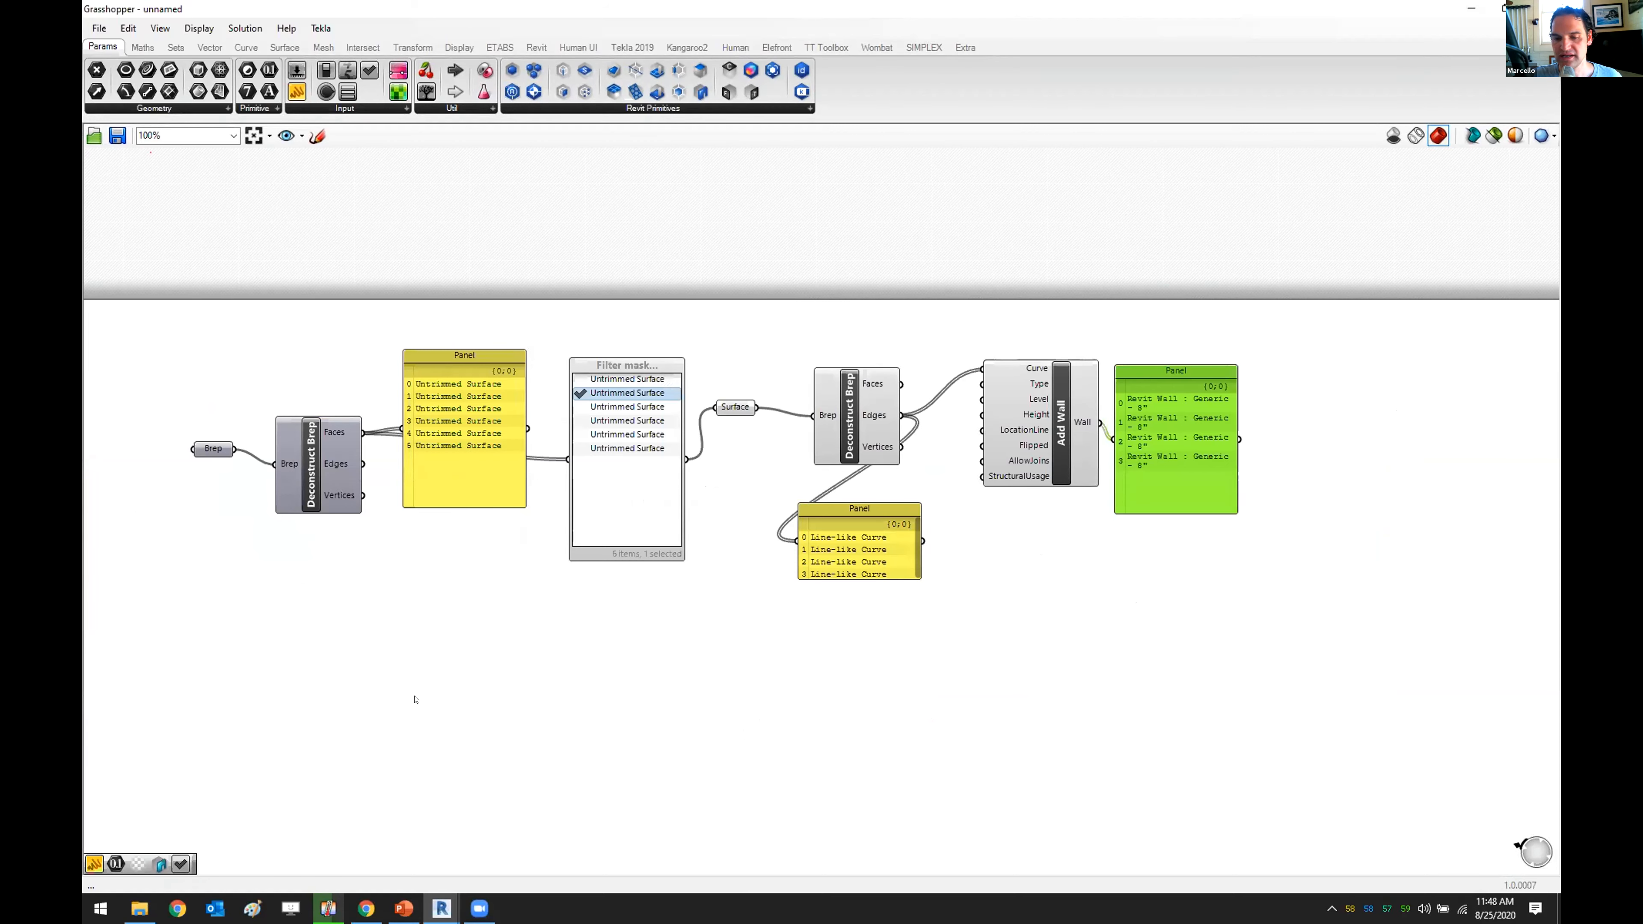
- Reduce the Grasshopper window to reveal the Rhino viewport and orbit around the box to view the wall preview
left_click(1471, 9)
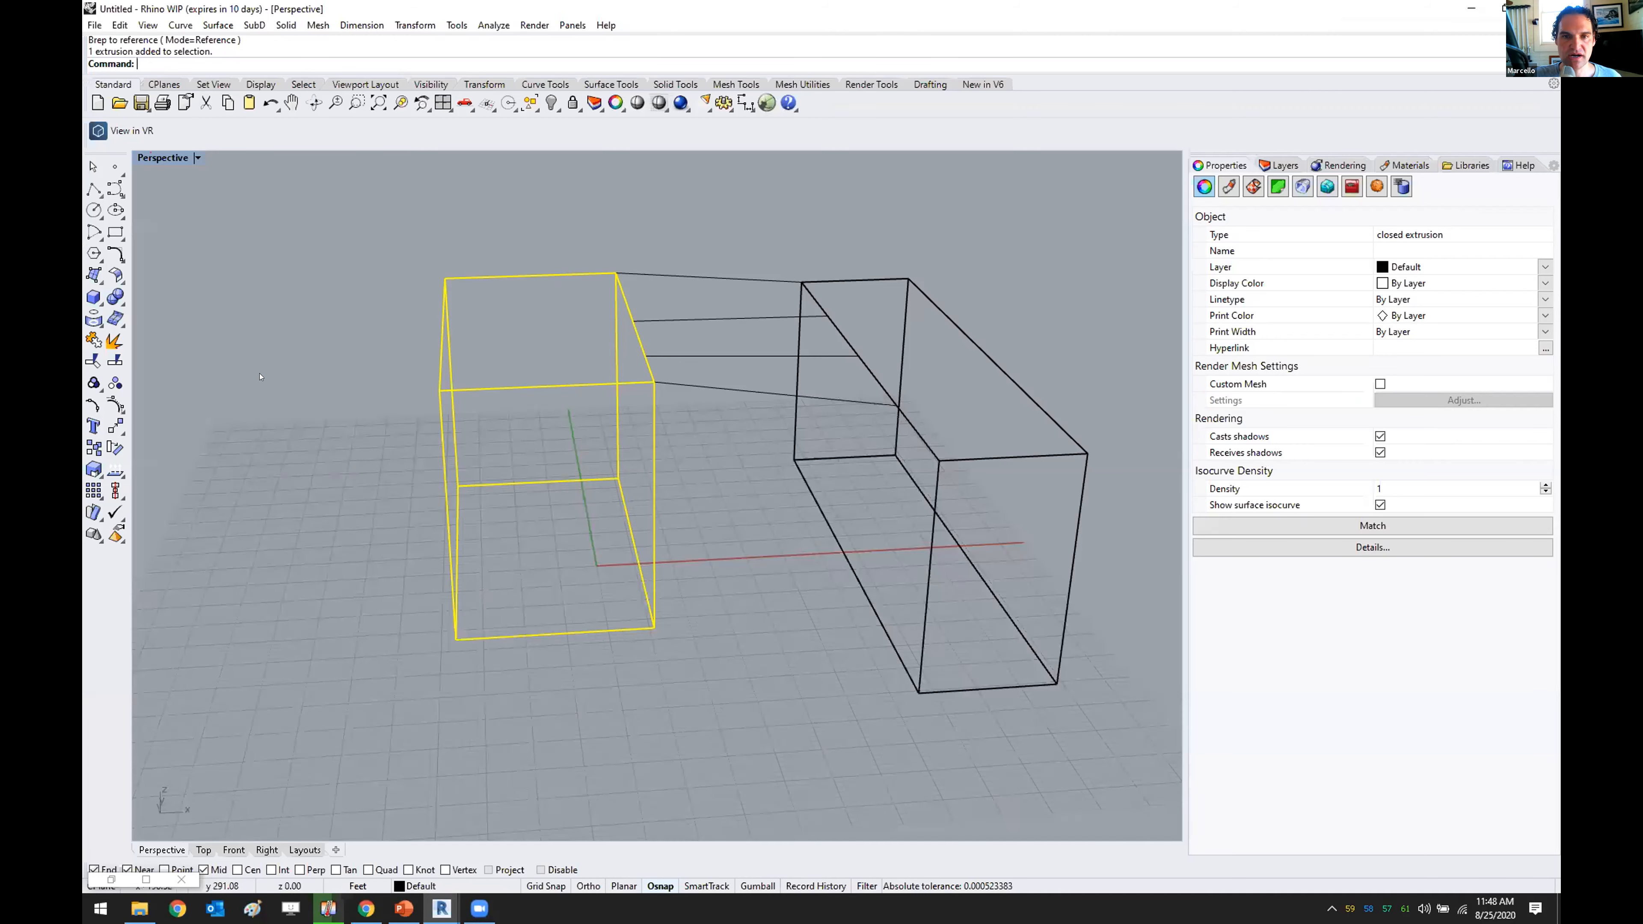
left_click(145, 878)
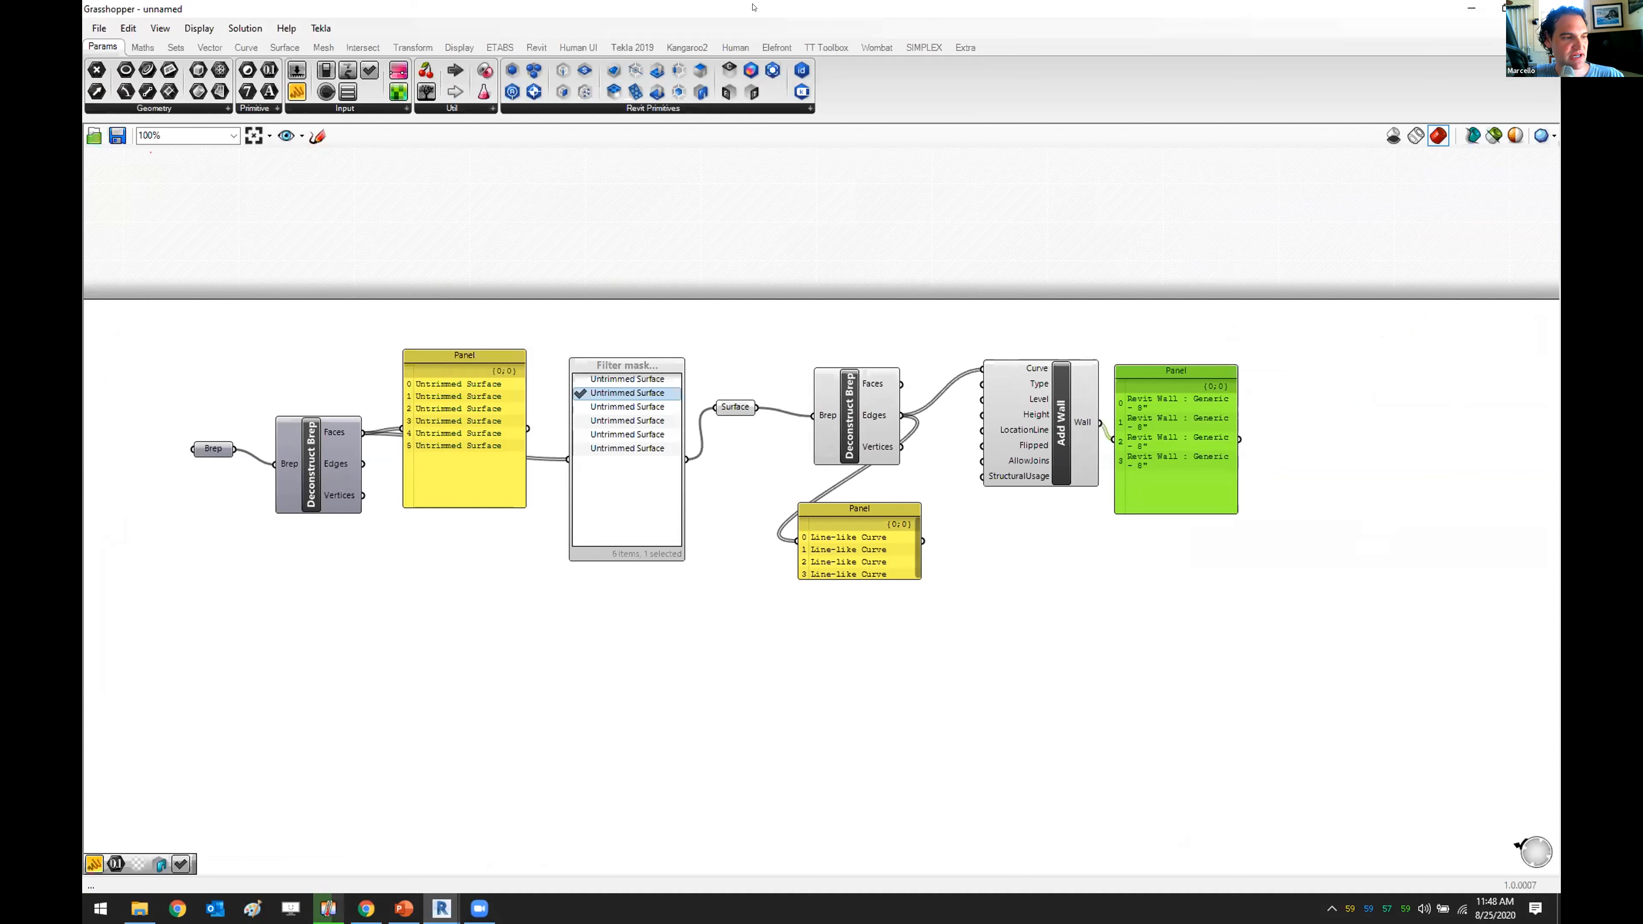
double_click(334, 15)
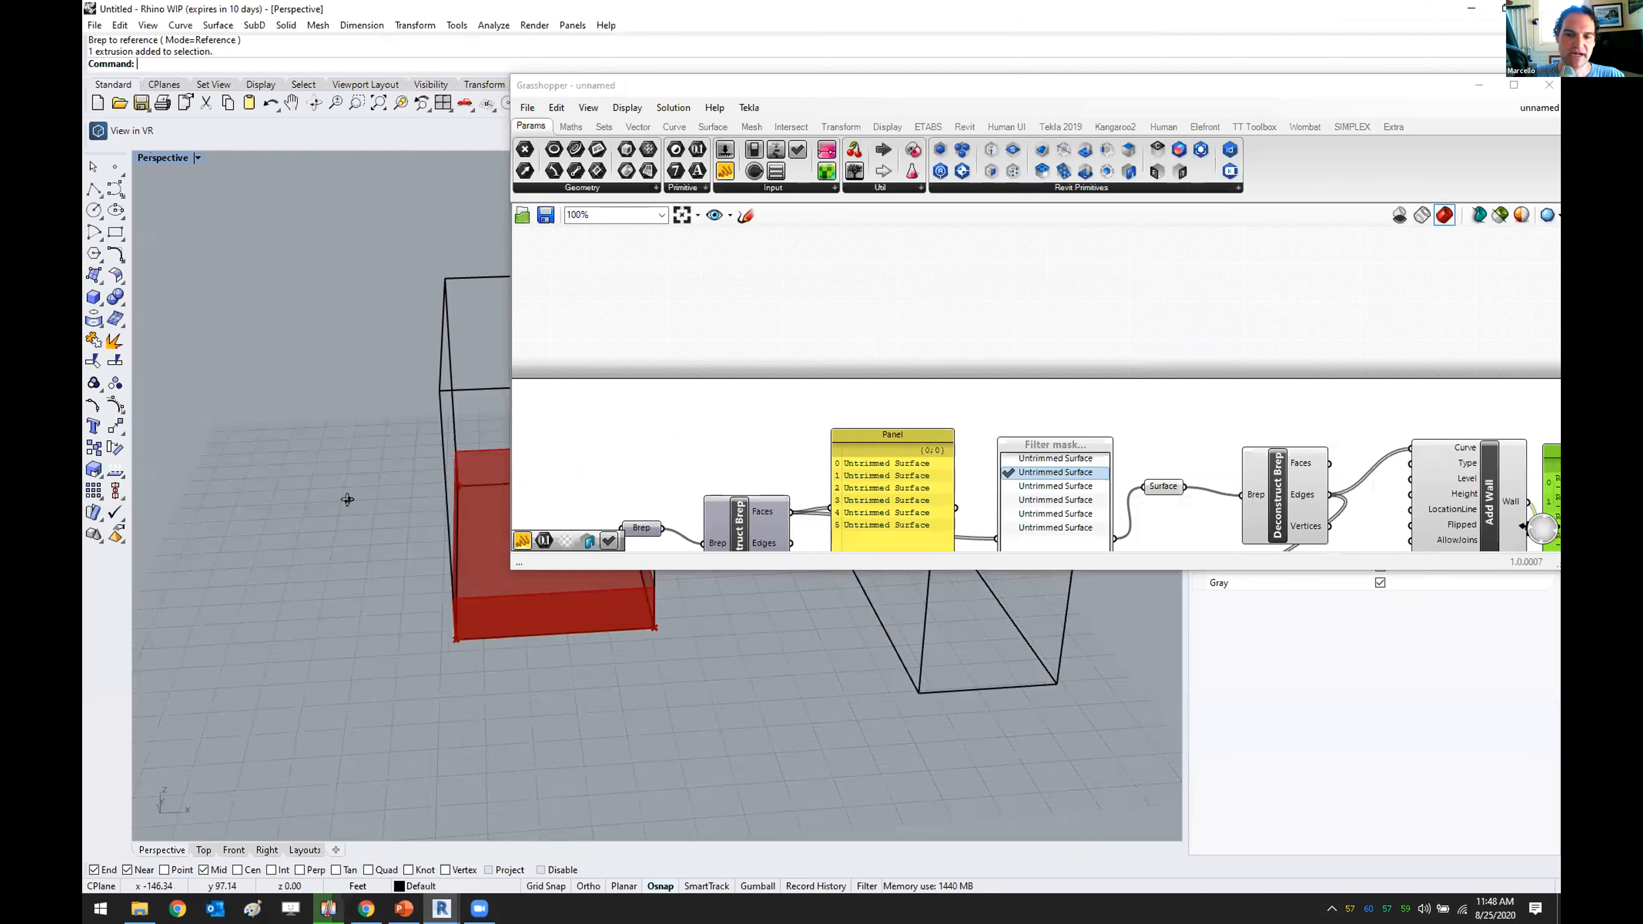
scroll(347, 499, "down", 5)
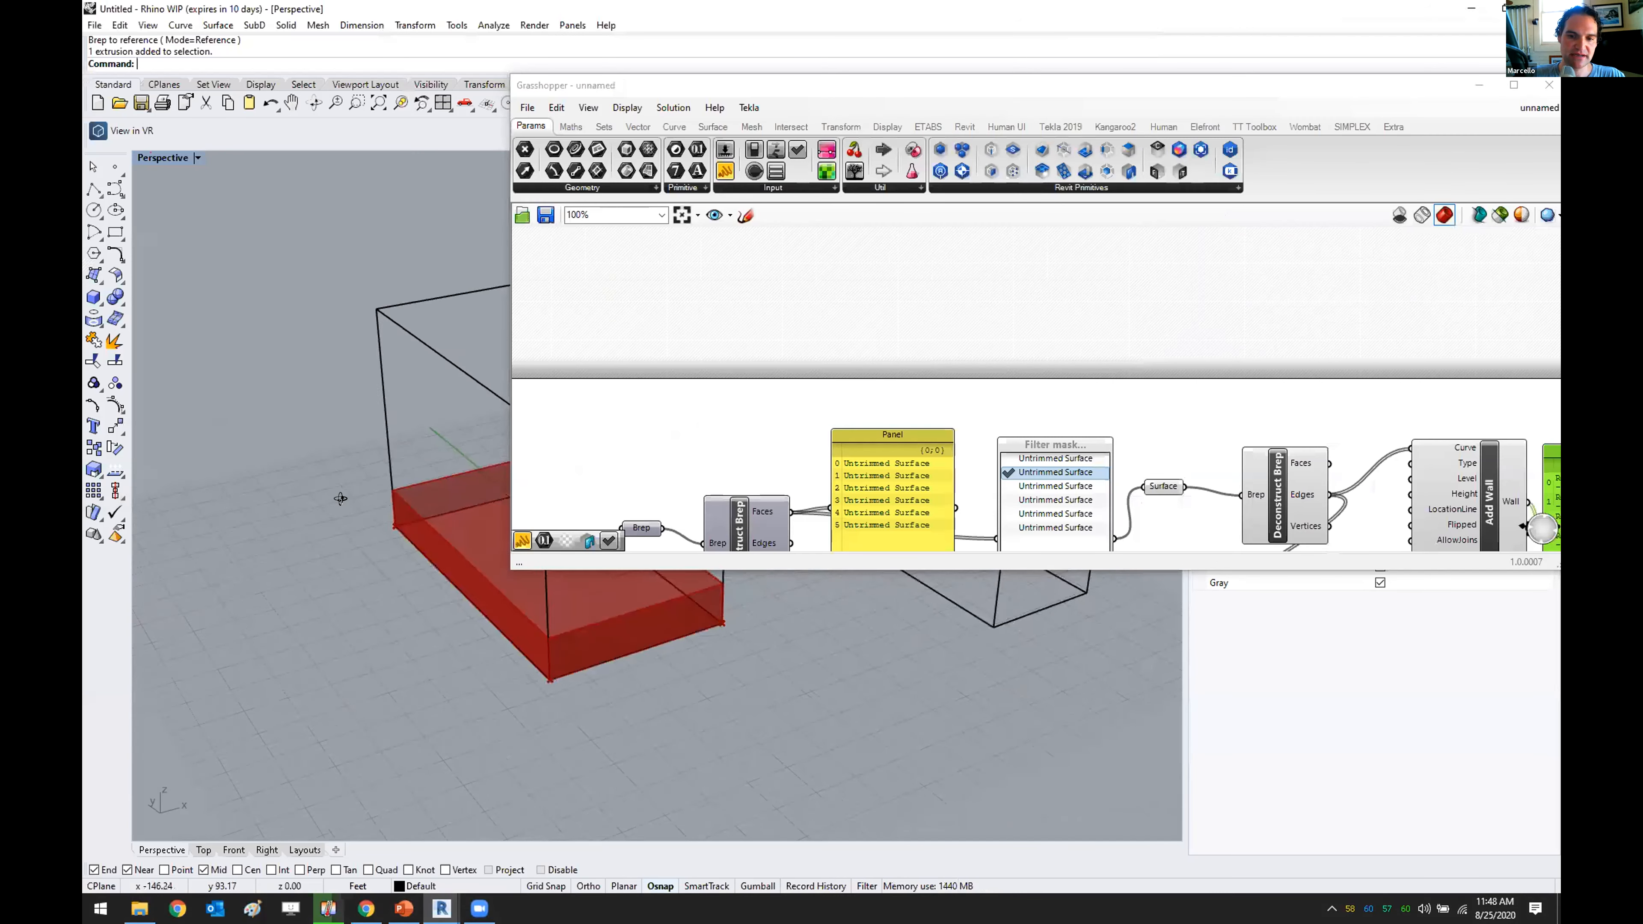
- Move the referenced box in the Rhino viewport away from the second box, to the far side of the origin
left_click(381, 460)
left_click_drag(379, 453, 289, 473)
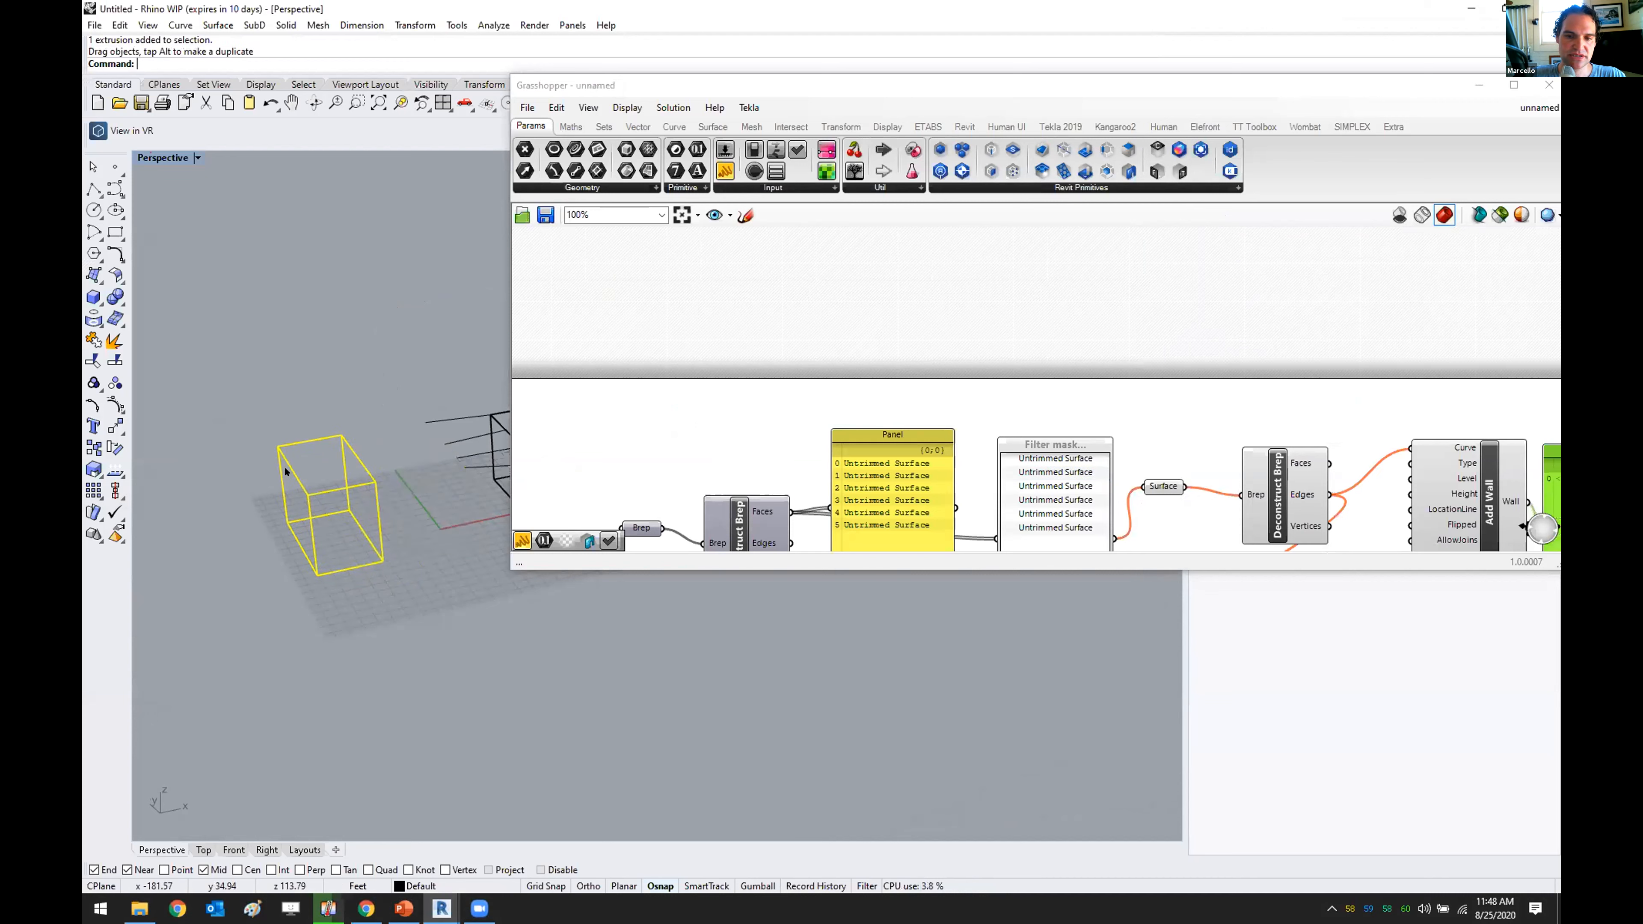
left_click(456, 402)
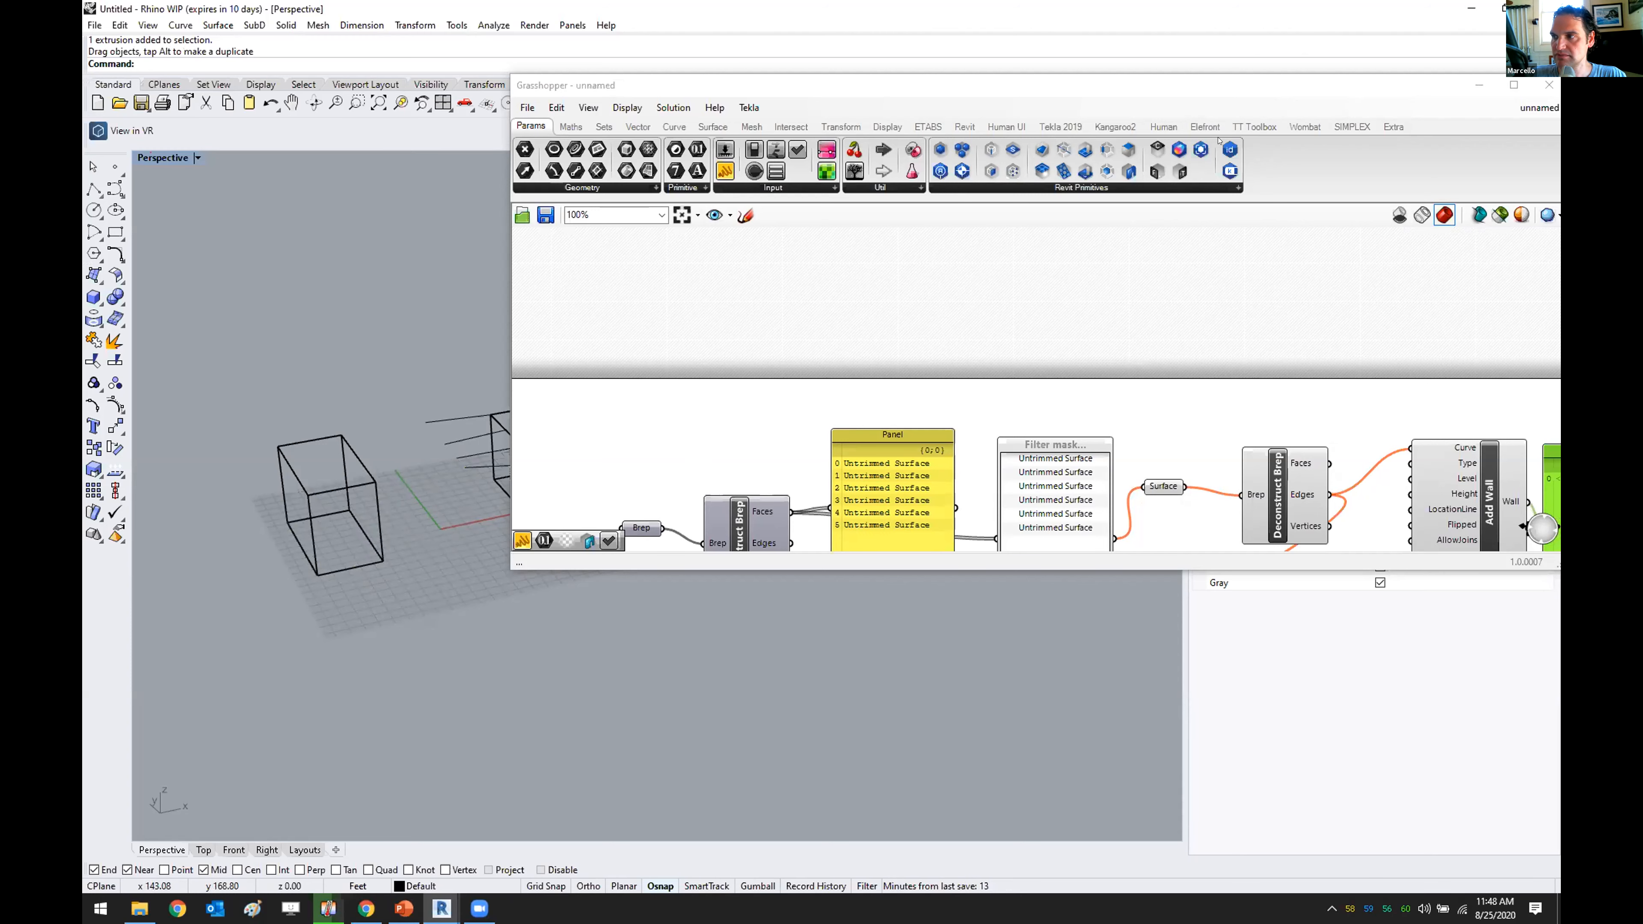
- Reselect the box's bottom face, the second Untrimmed Surface, in the filter mask, checking it with the Surface parameter's preview
left_click_drag(1277, 84, 1021, 75)
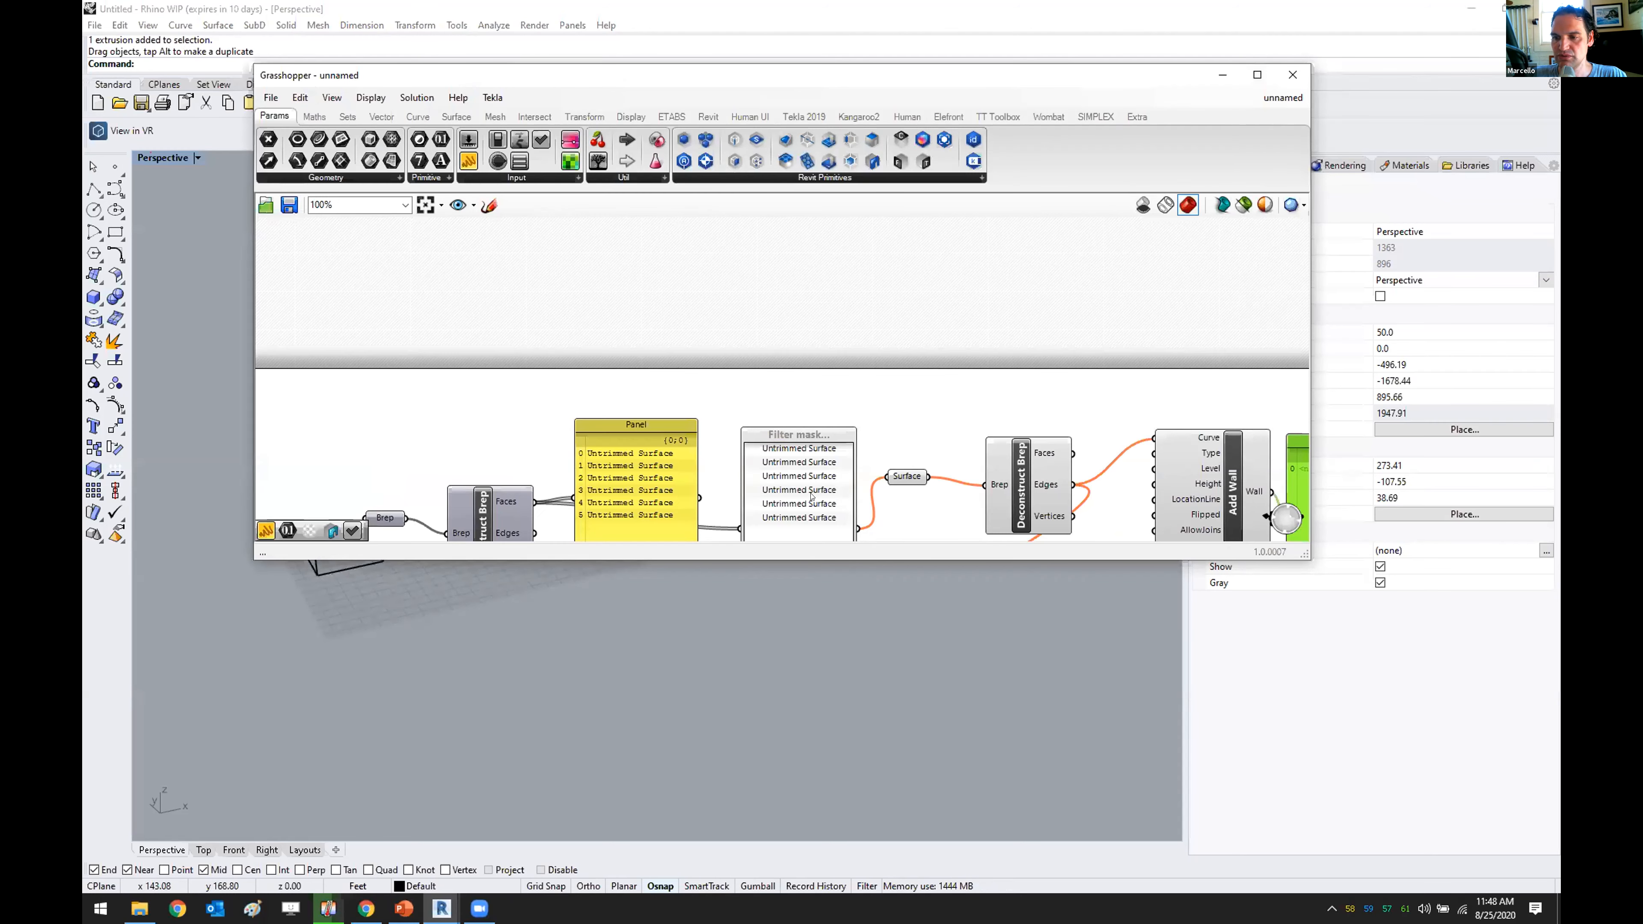
left_click(778, 476)
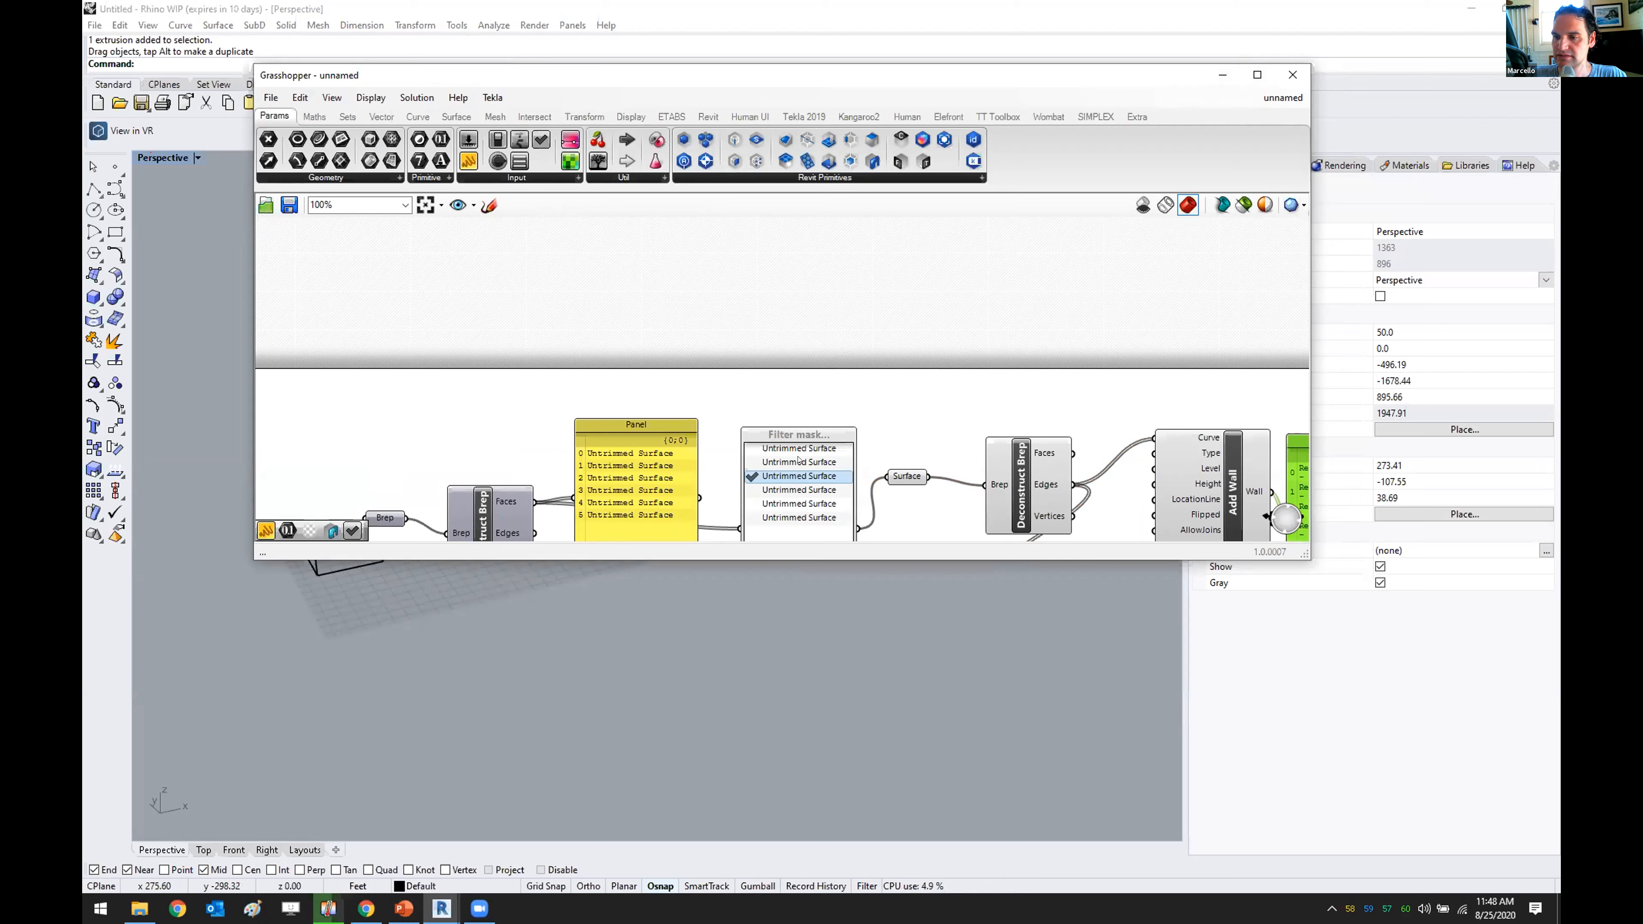
left_click(912, 477)
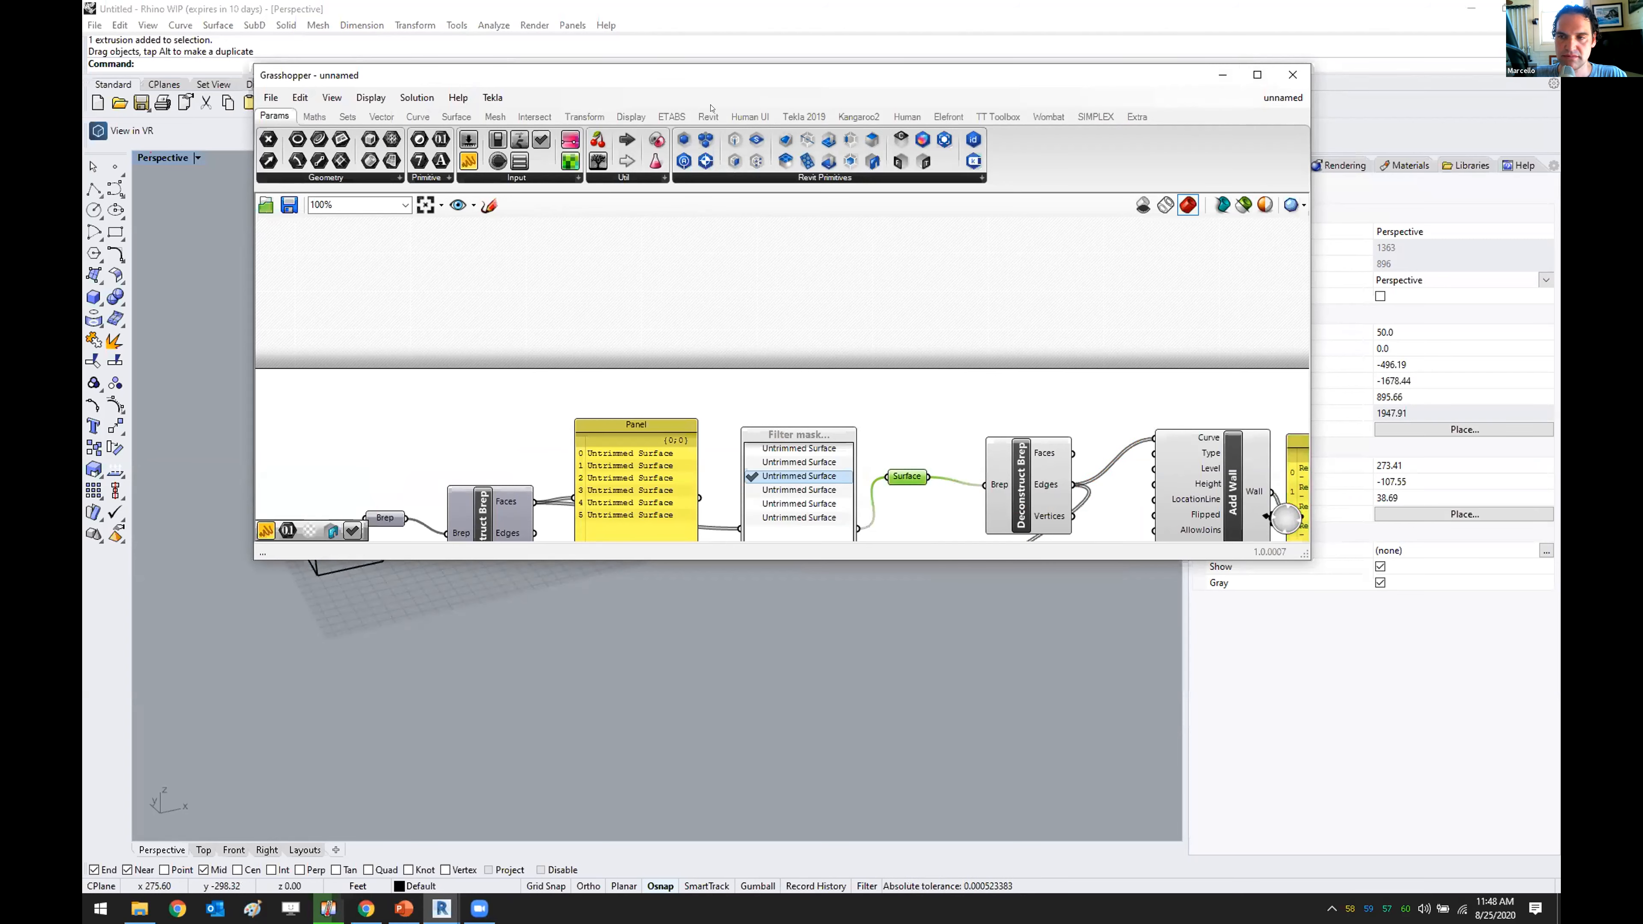
left_click_drag(690, 77, 1175, 121)
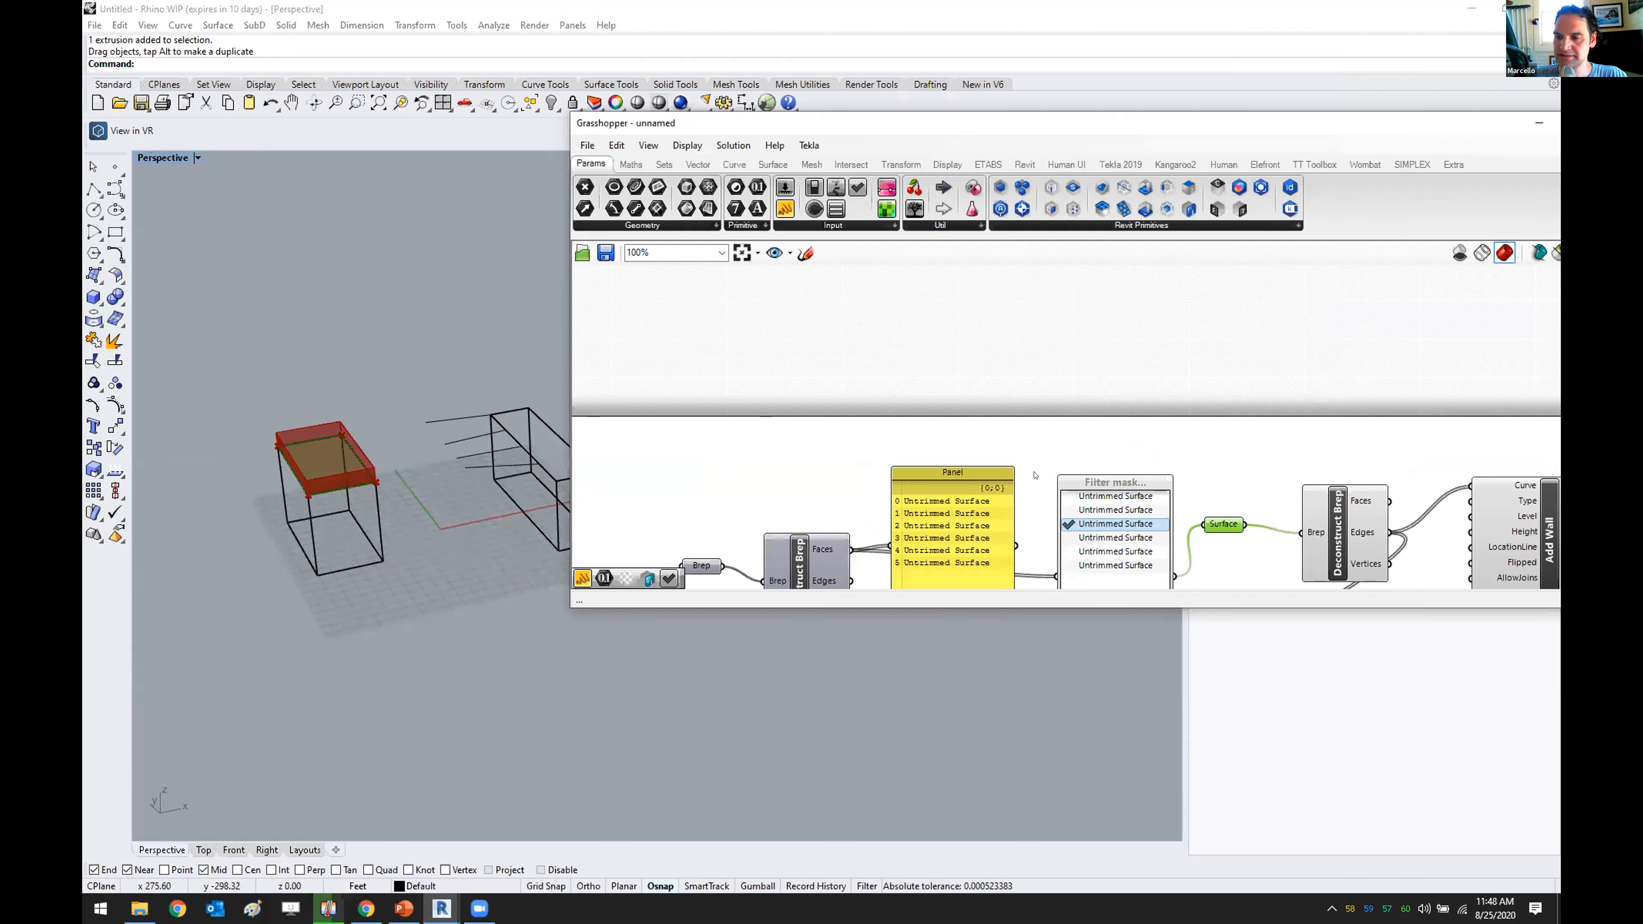
left_click(1088, 511)
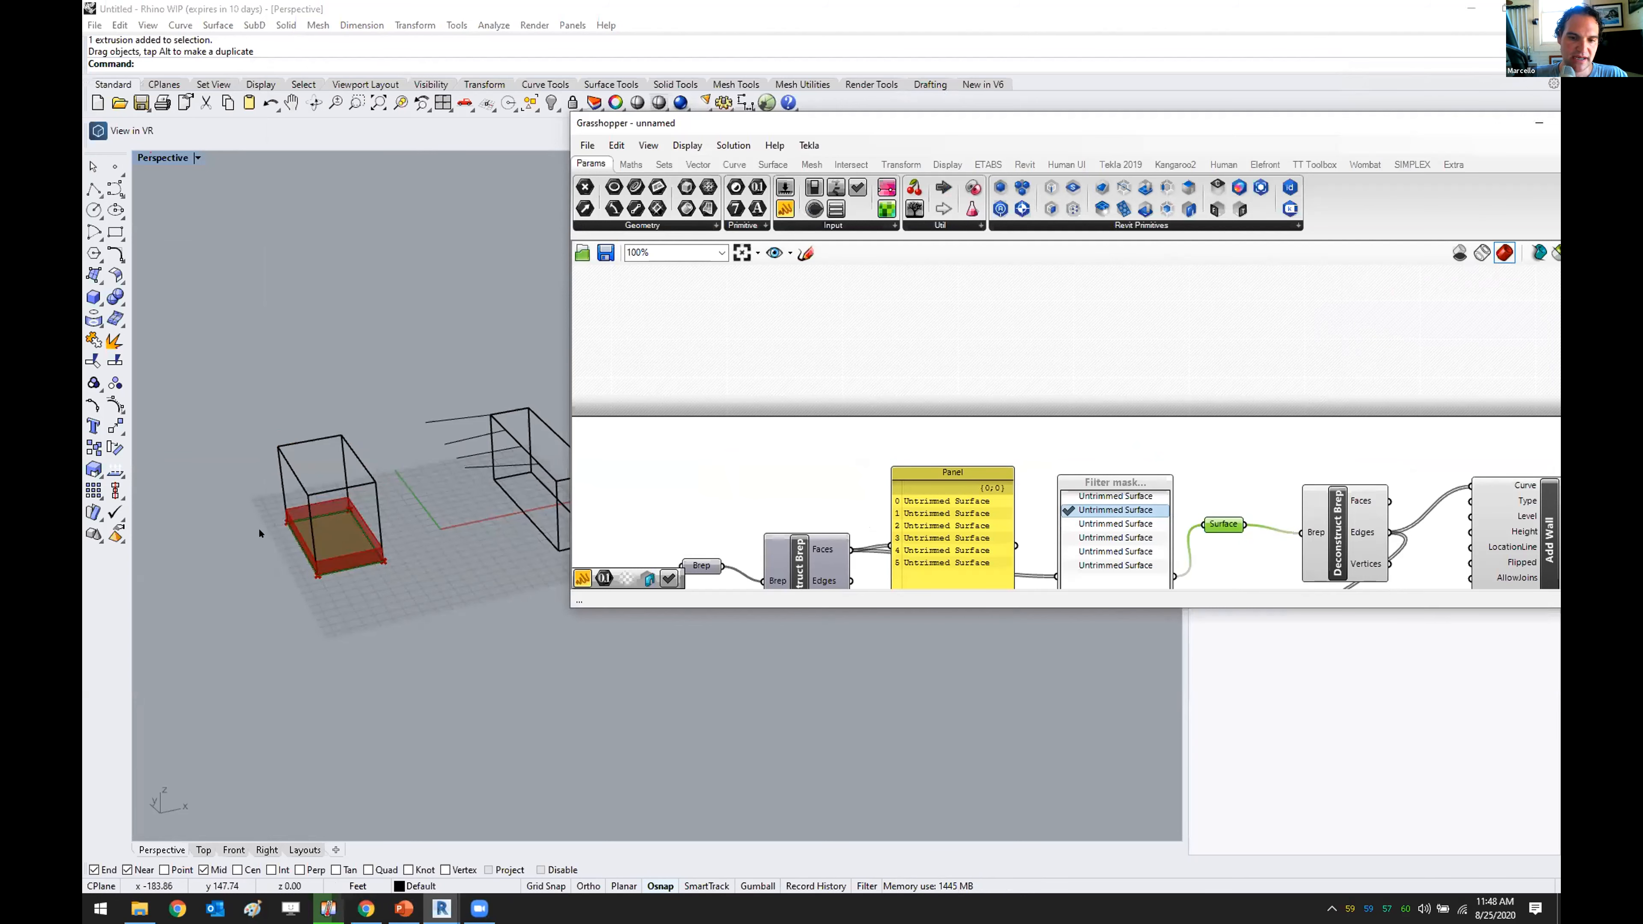
- Compare the moved box in Rhino with the regenerated walls in Revit's 3D view, minimizing Grasshopper for an unobstructed look
scroll(284, 551, "up", 5)
scroll(285, 550, "down", 5)
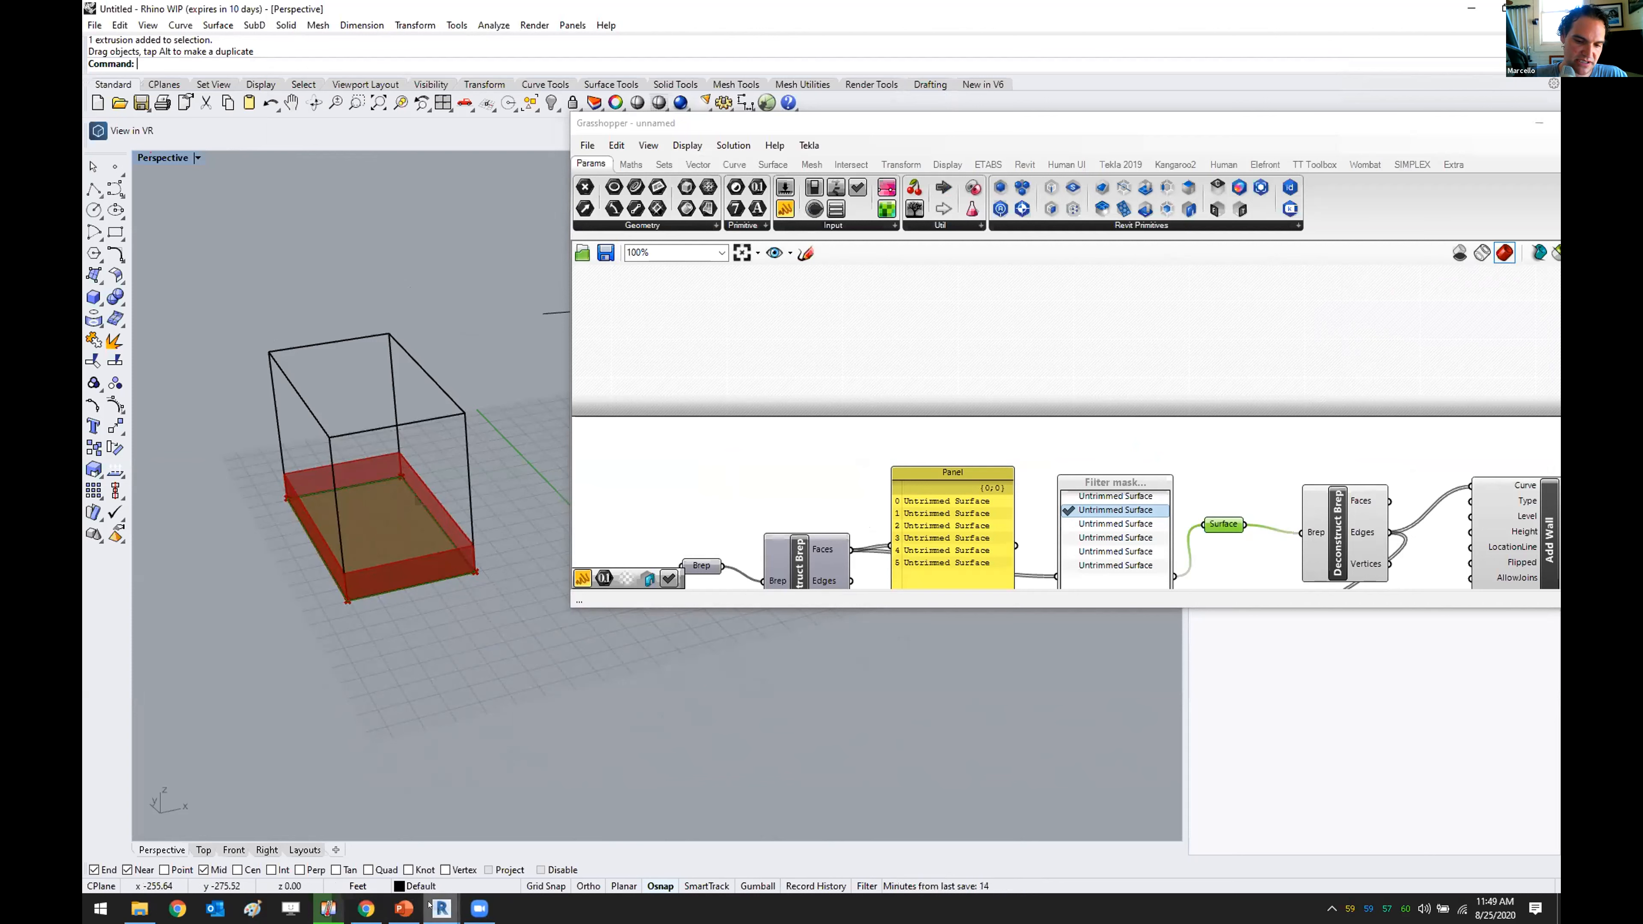
mouse_move(428, 904)
left_click(382, 843)
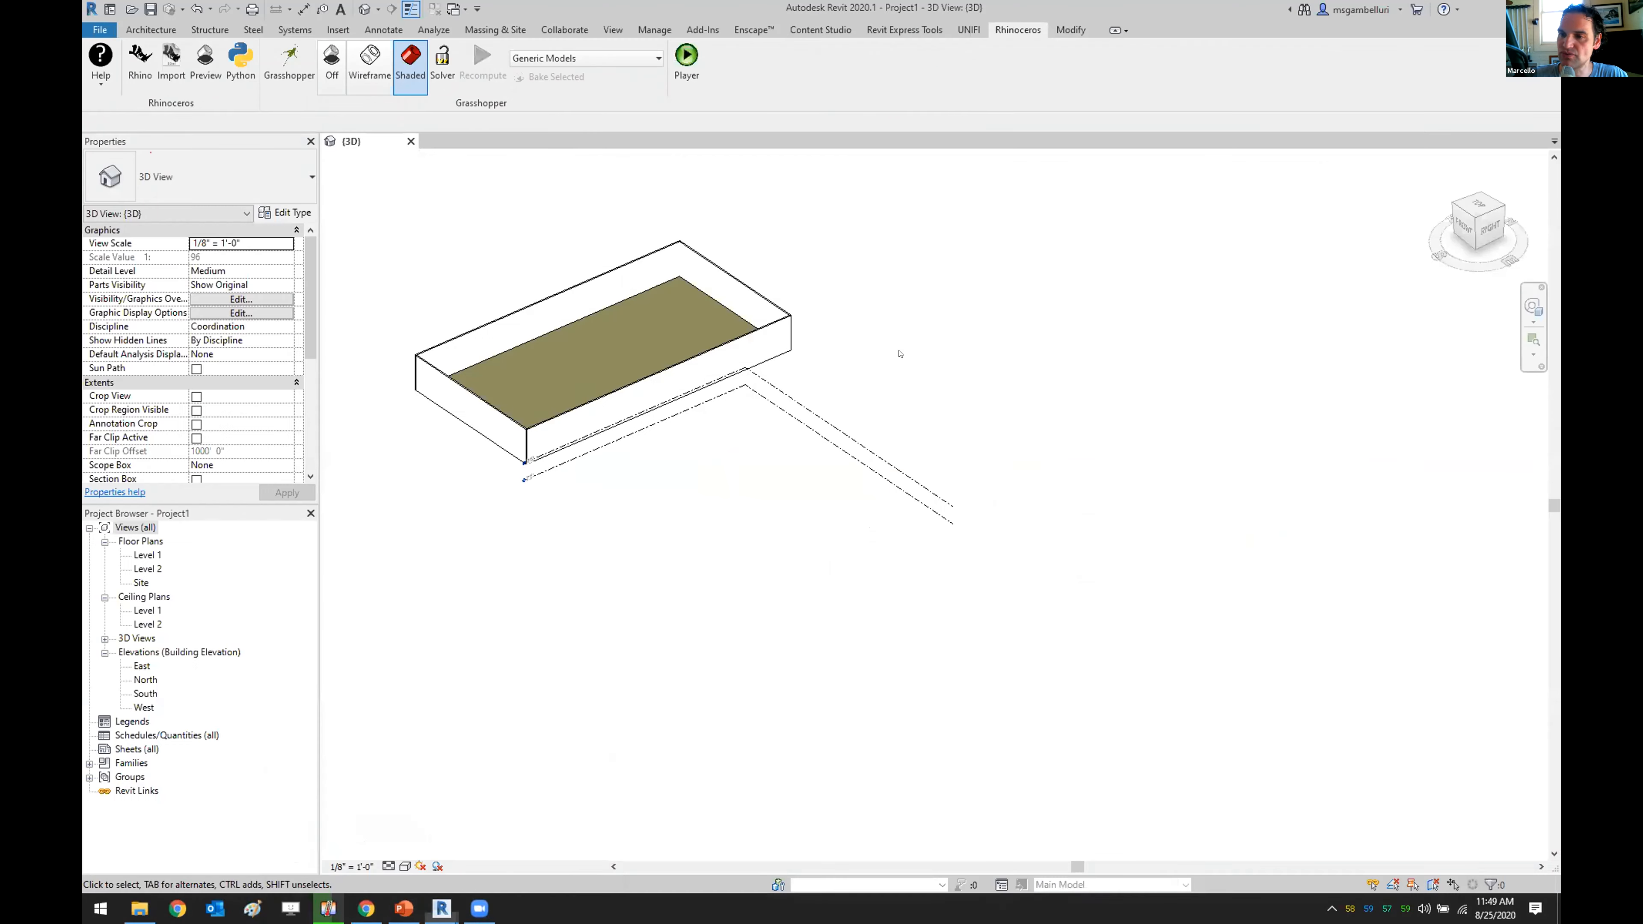
left_click_drag(1235, 121, 822, 69)
left_click(1125, 71)
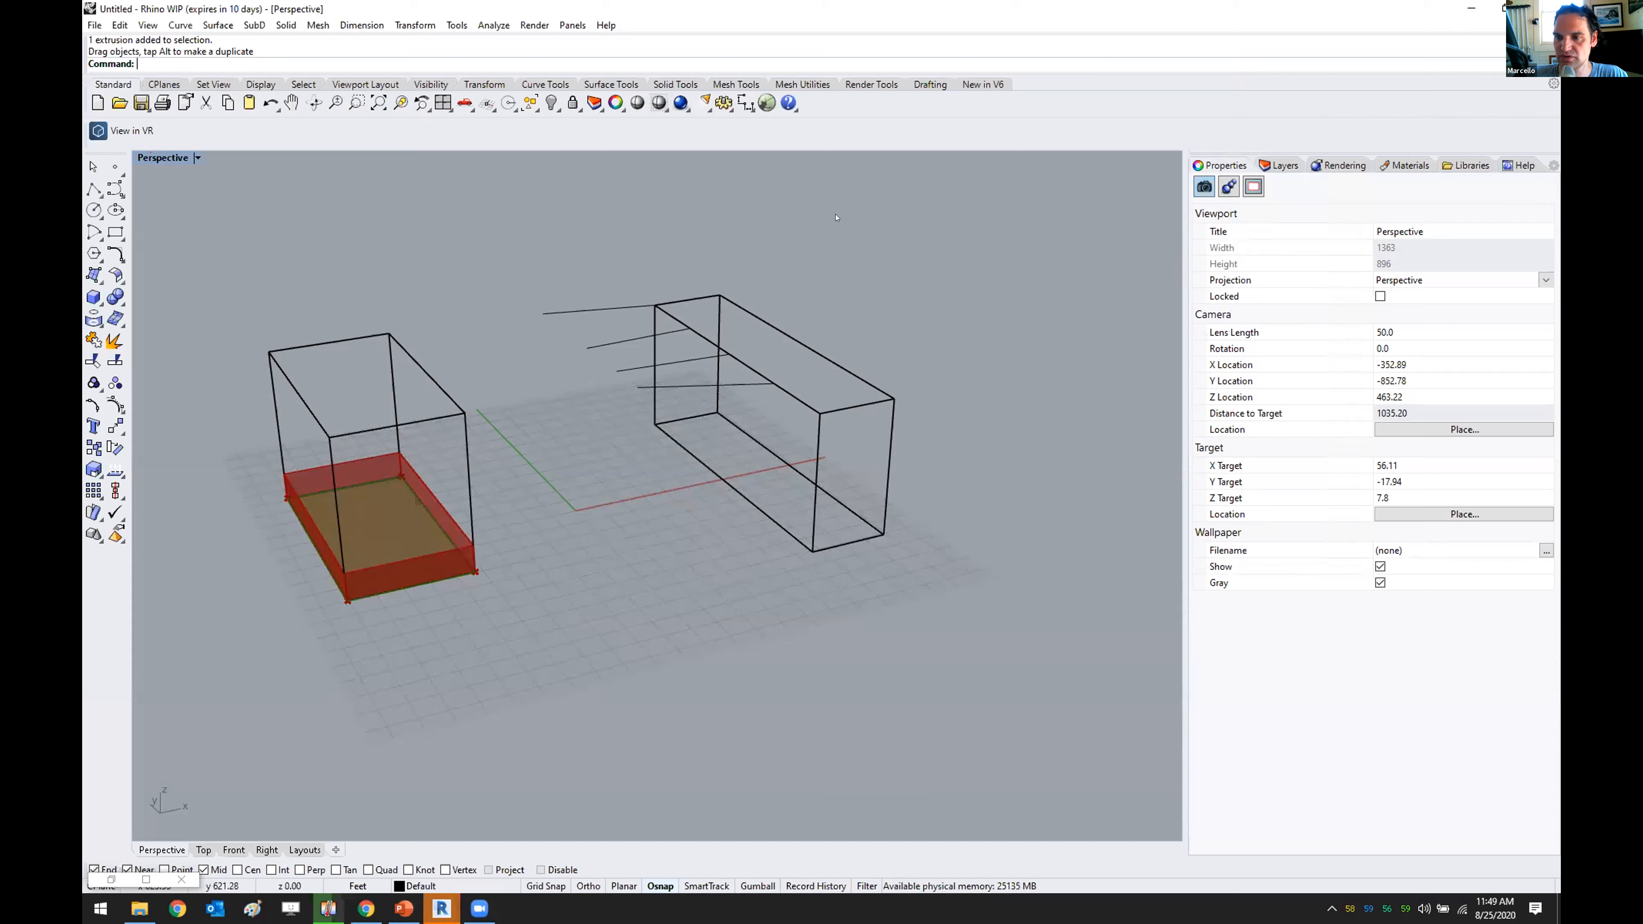
mouse_move(442, 906)
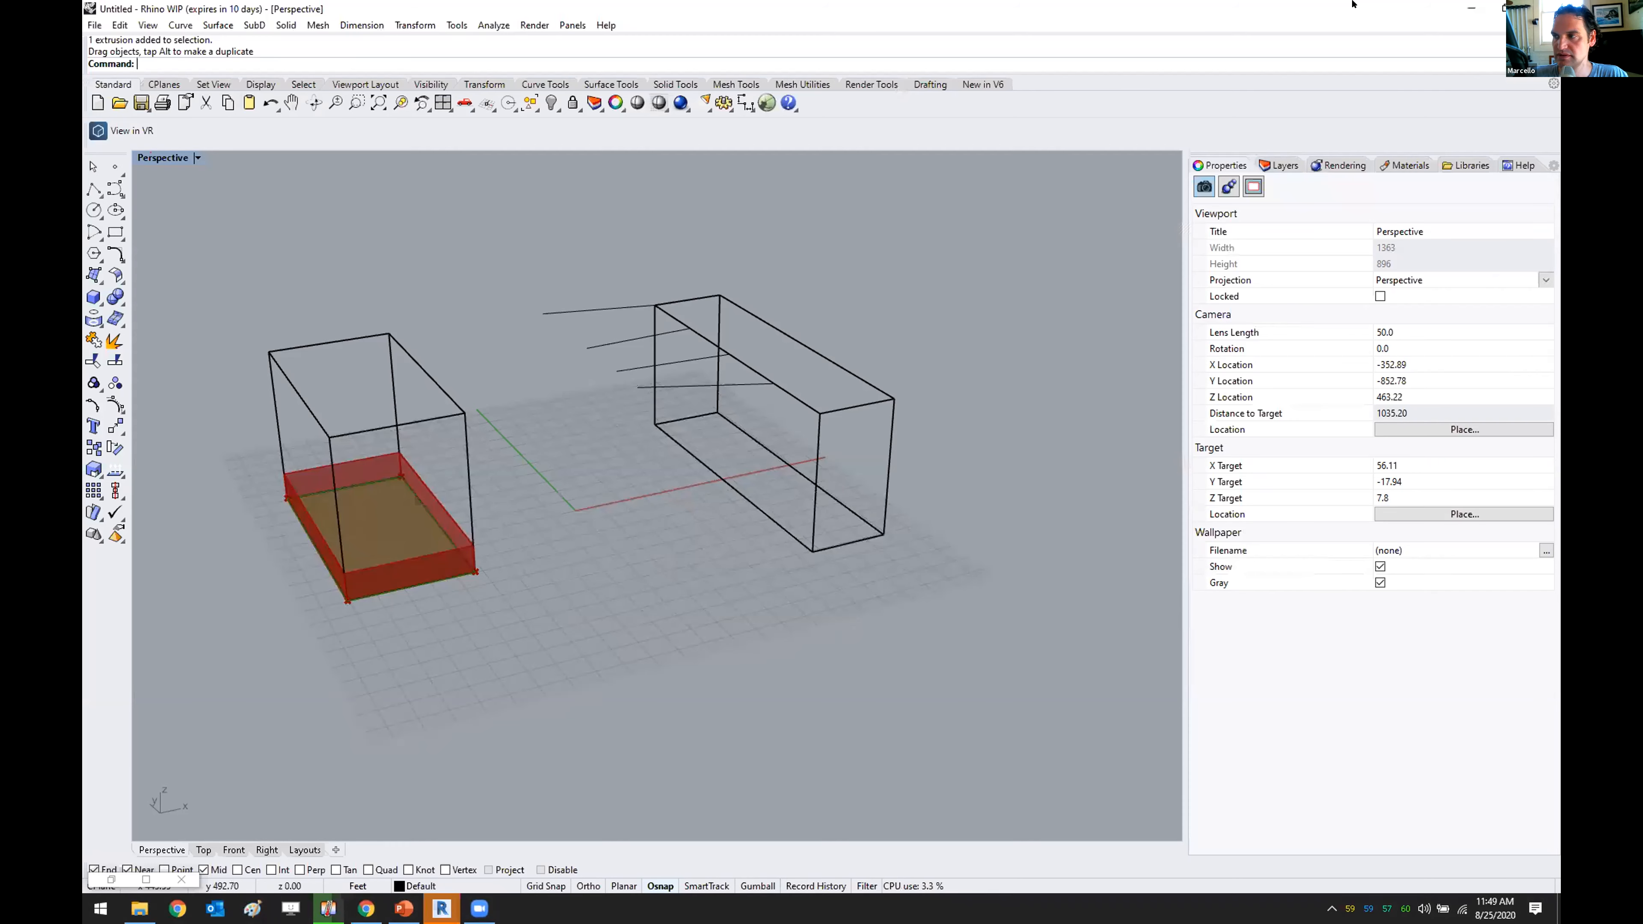
key("alt+Tab")
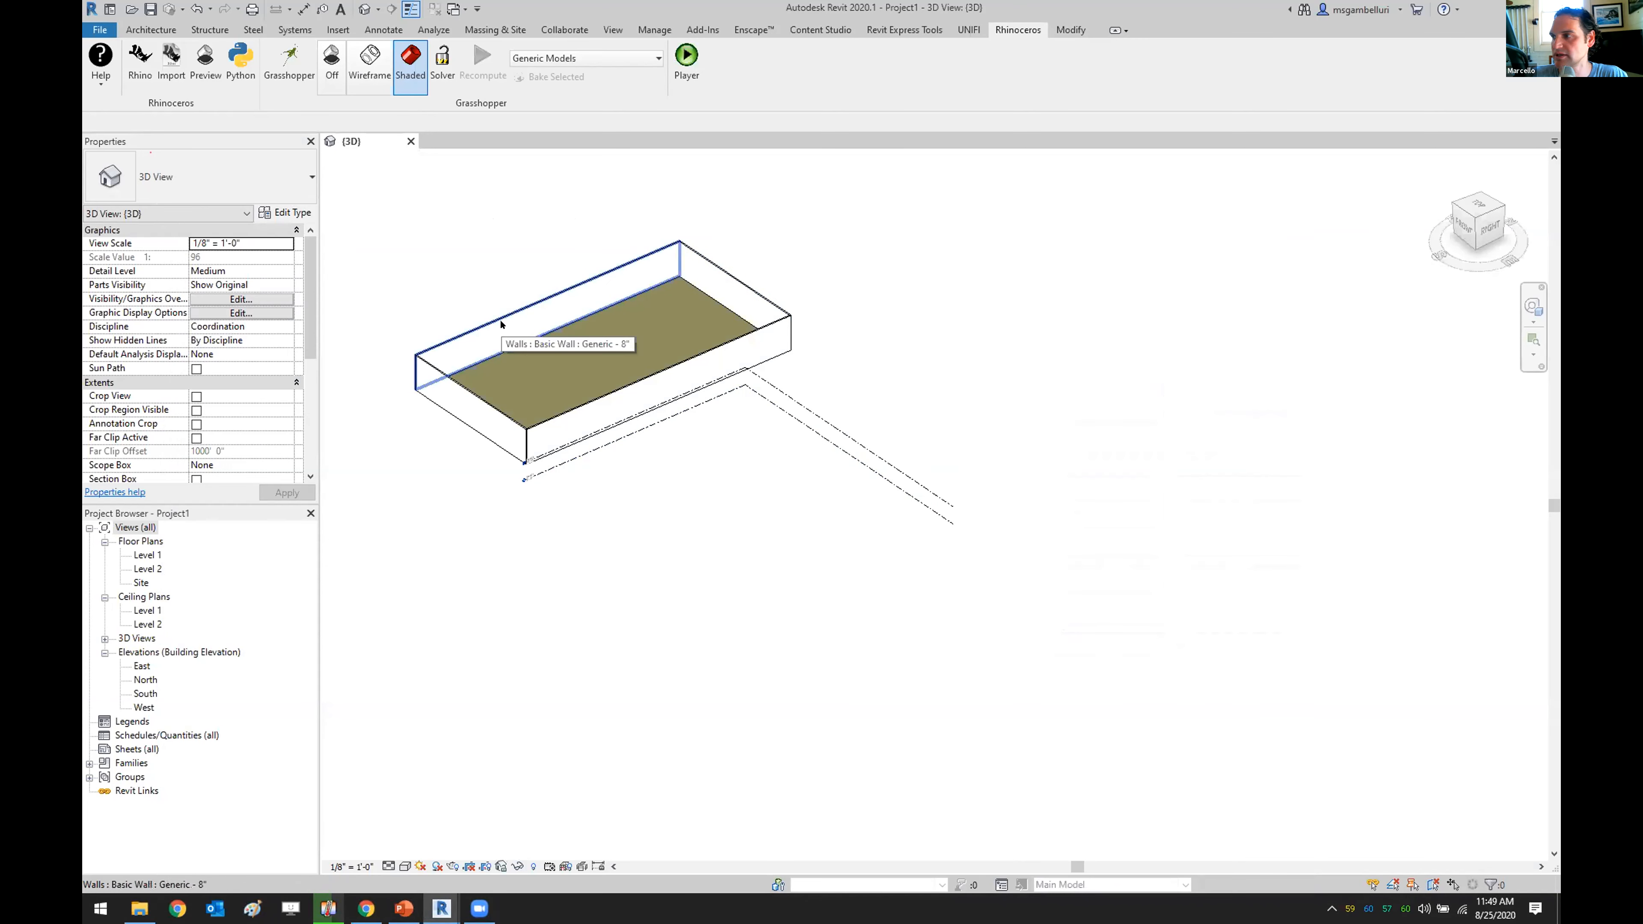
middle_click_drag(711, 474, 869, 555)
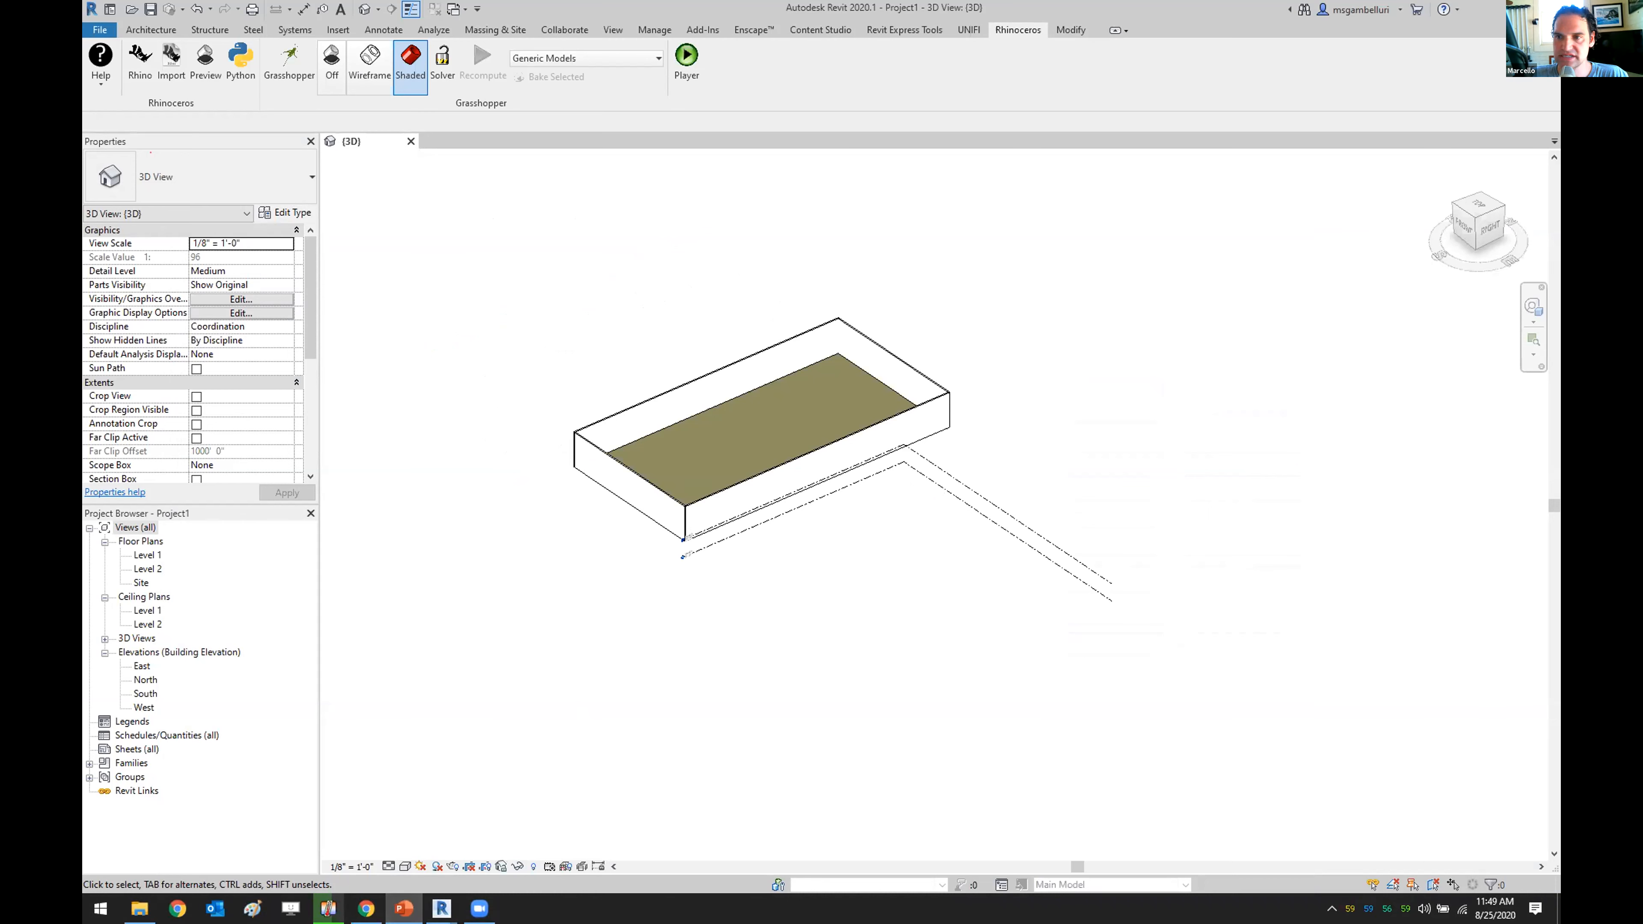
- Minimize the PowerPoint window, switch back to Rhino, and maximize the Grasshopper window
key("alt+Tab")
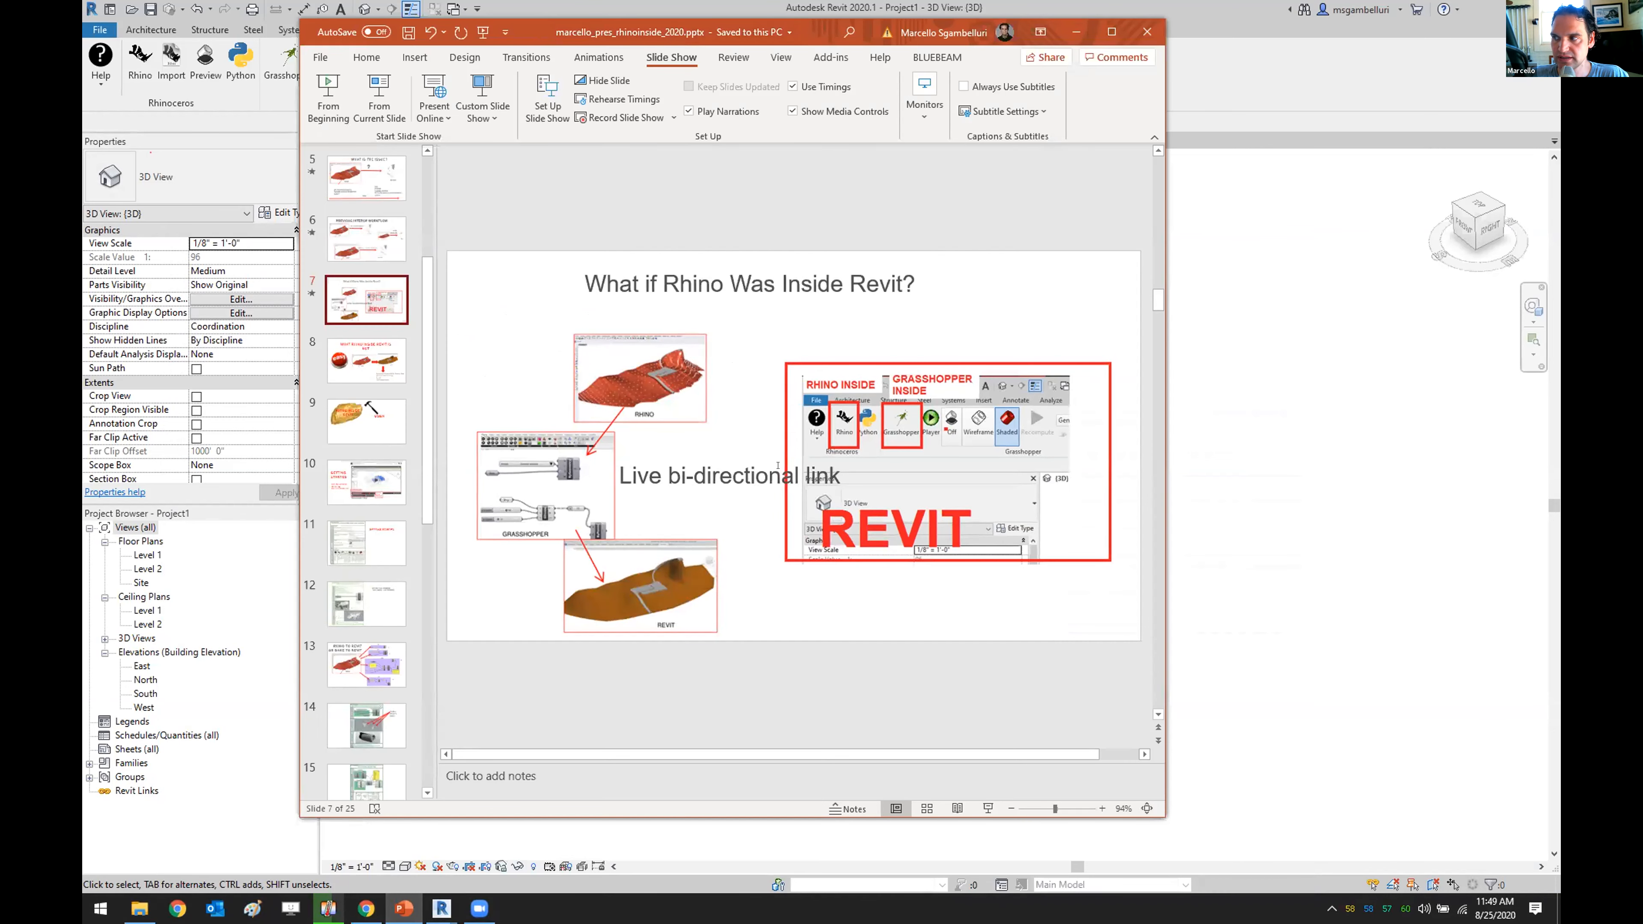
left_click(1073, 31)
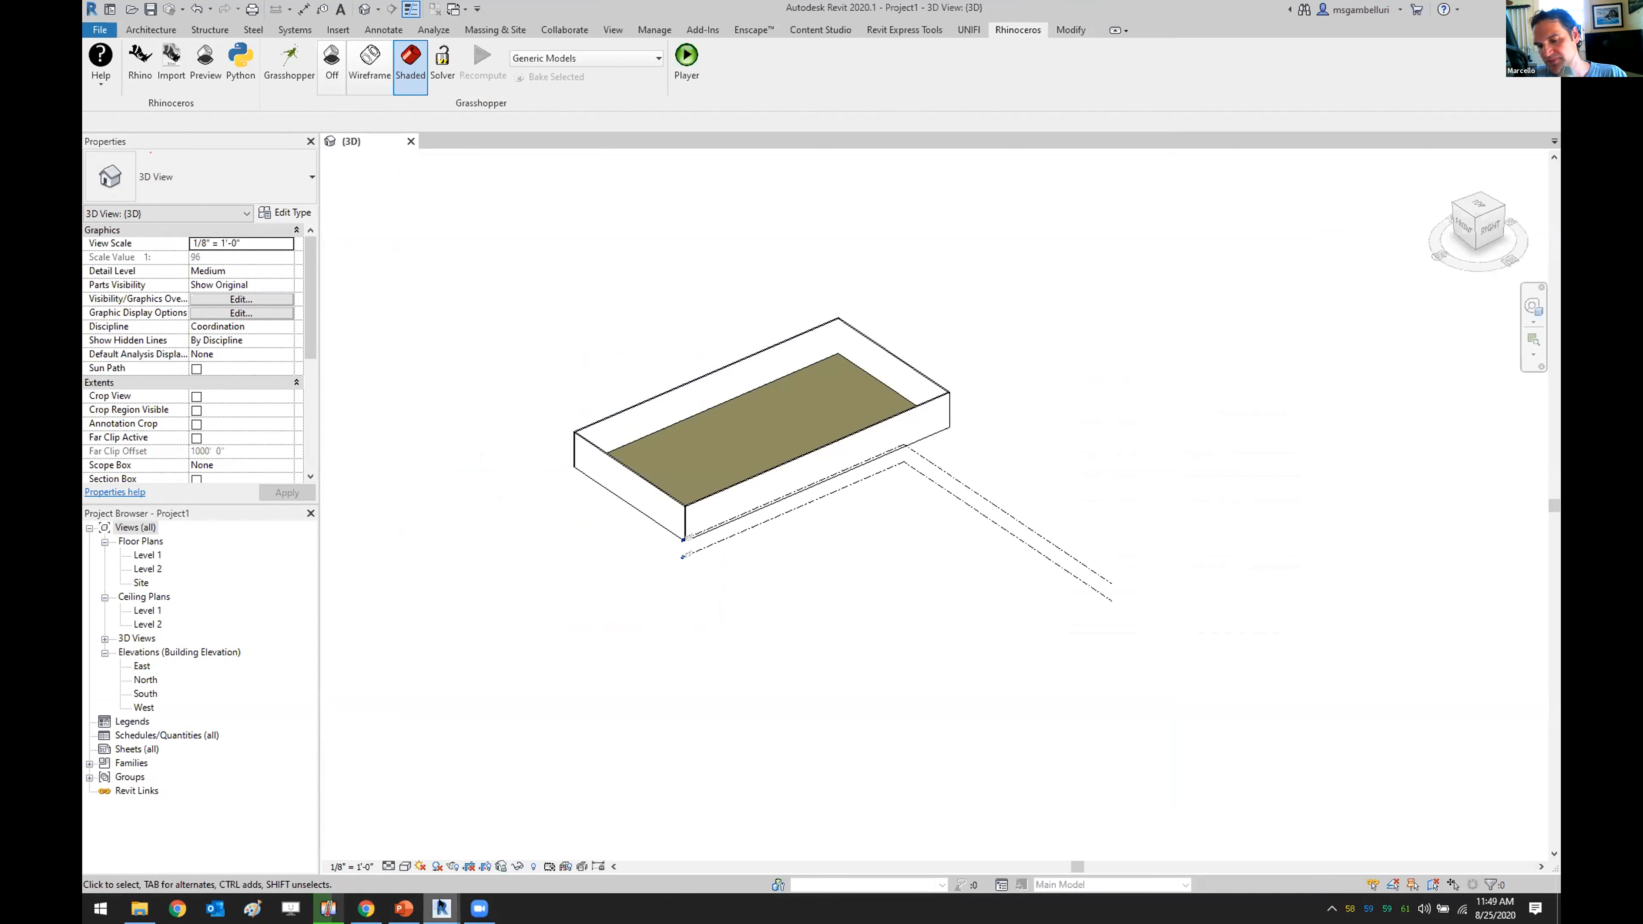
left_click(488, 820)
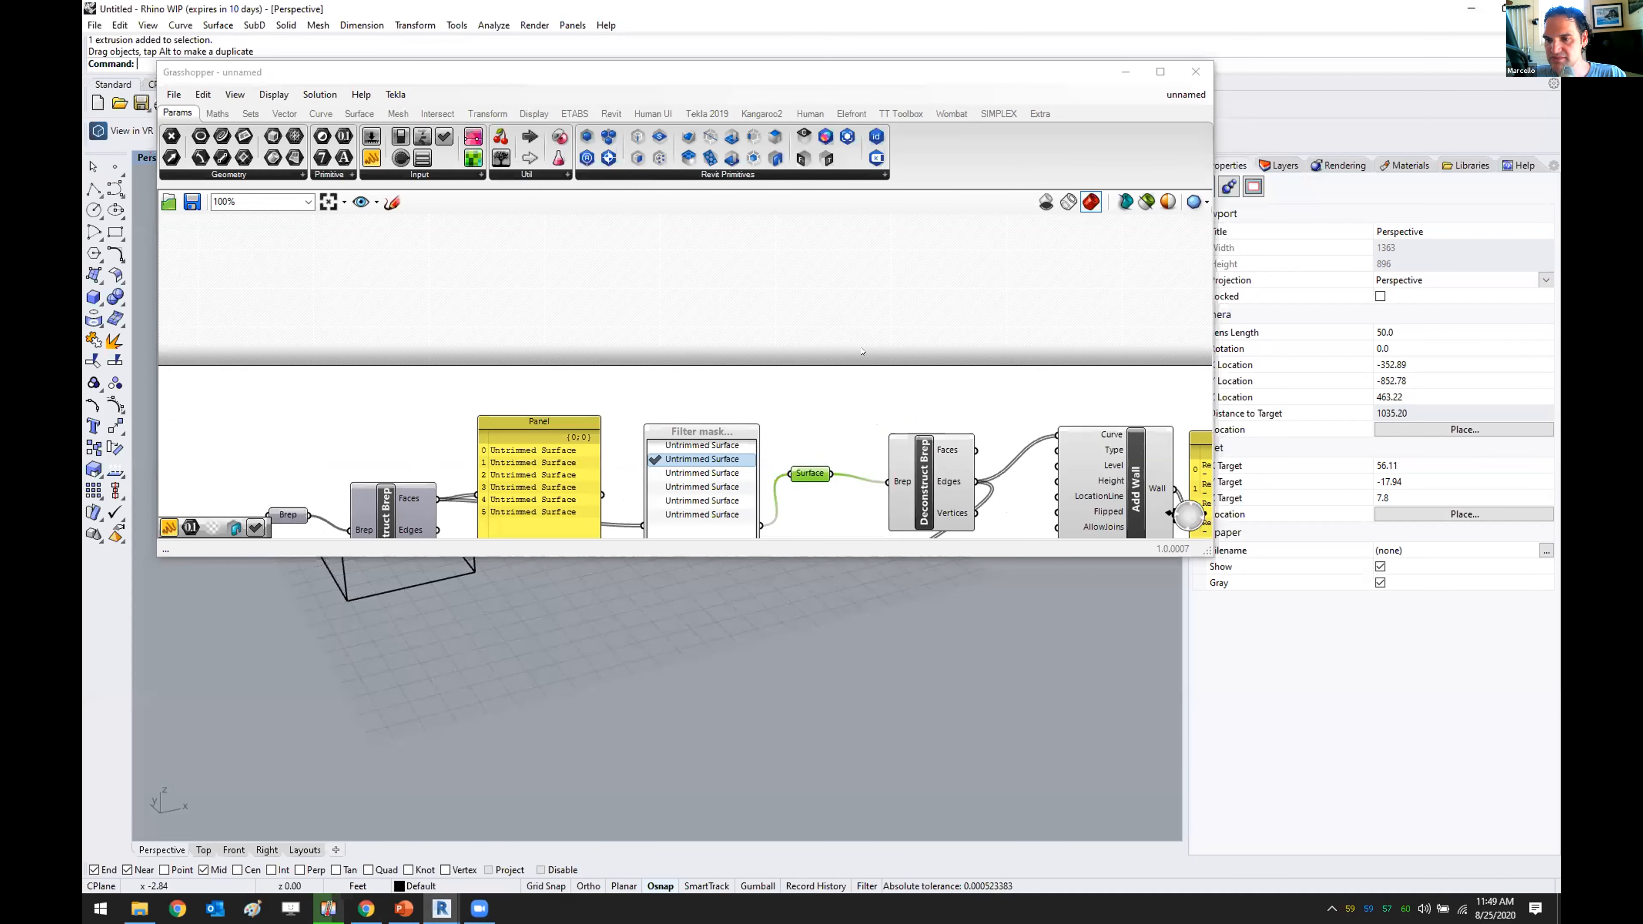
left_click(1169, 71)
left_click(1159, 71)
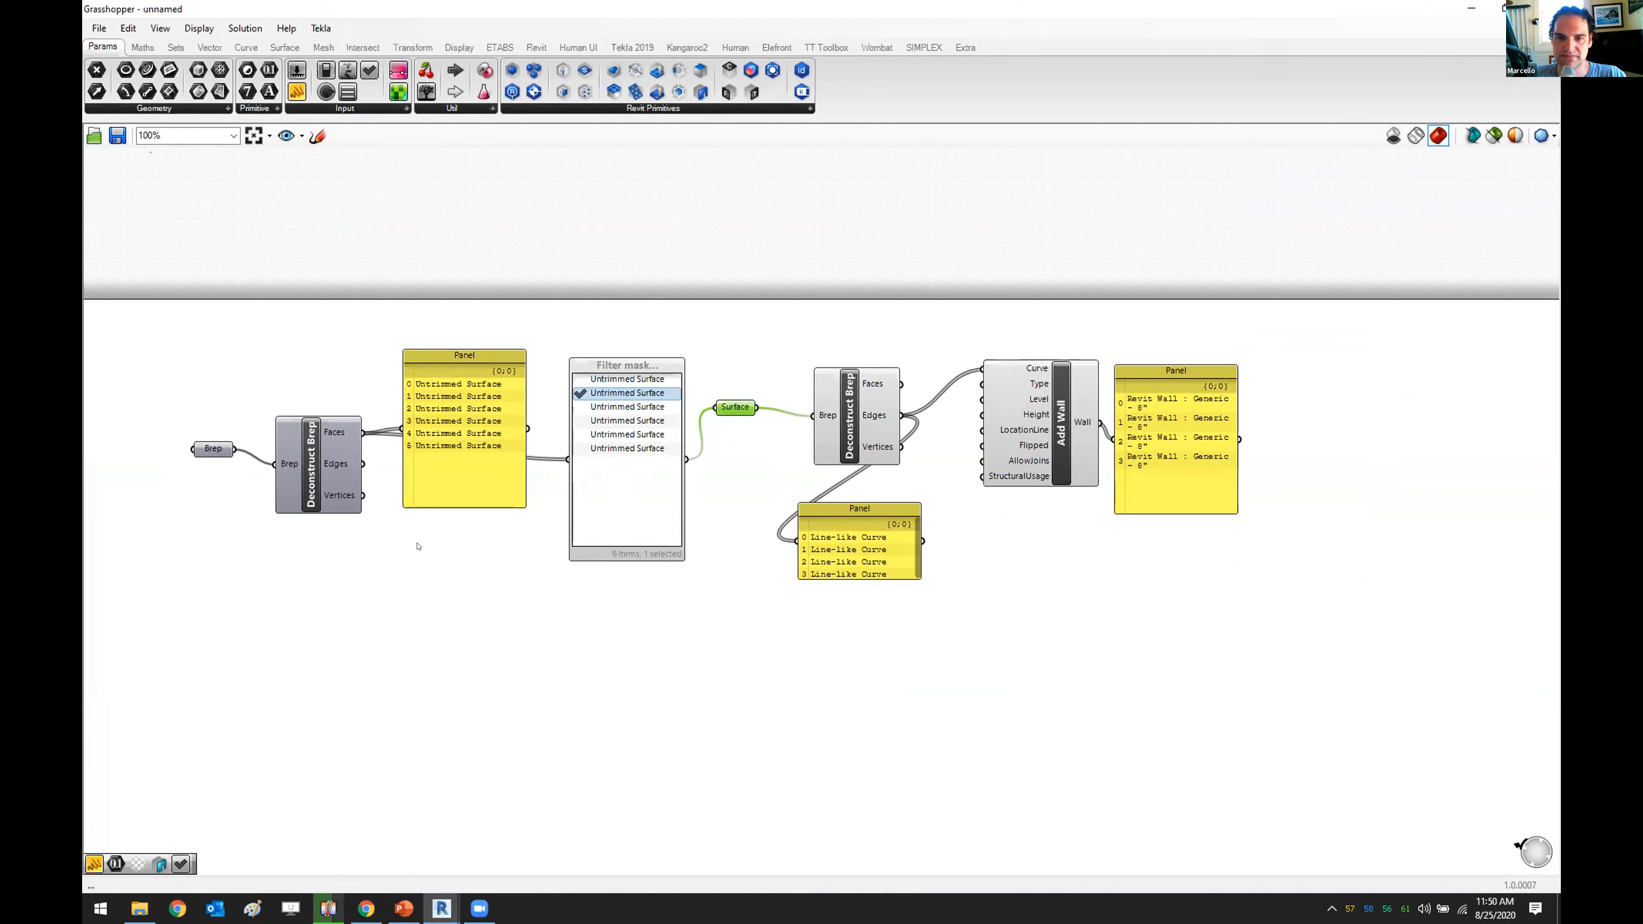
- Shift the Brep parameter slightly upward and place a Curve parameter on the empty canvas below the wall definition
left_click_drag(198, 450, 186, 401)
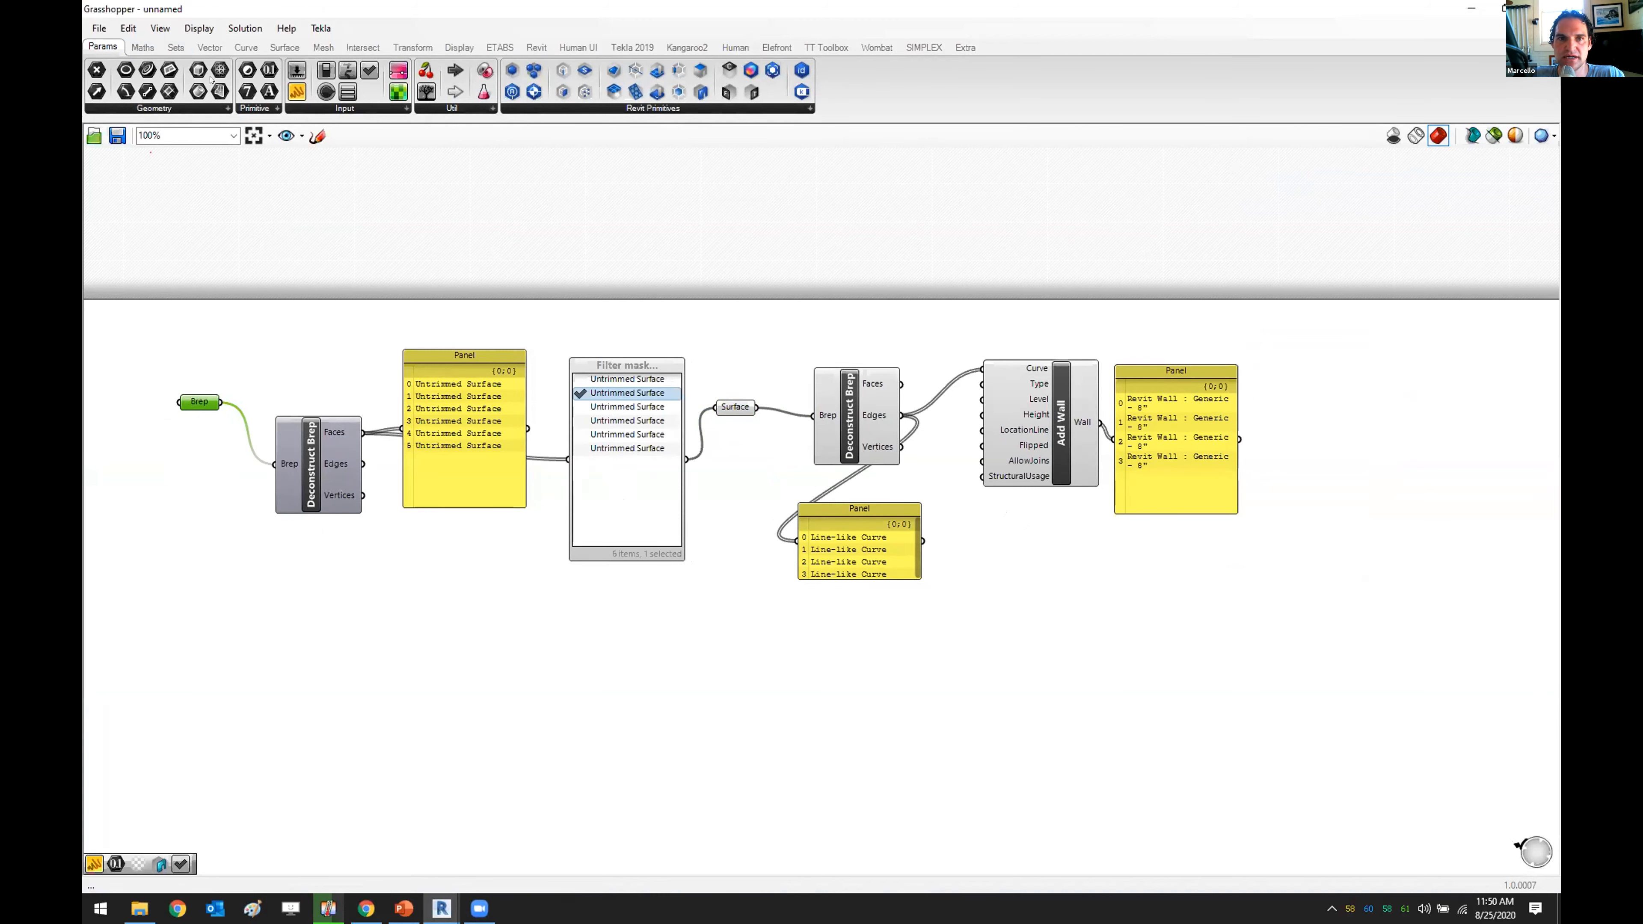
left_click(211, 108)
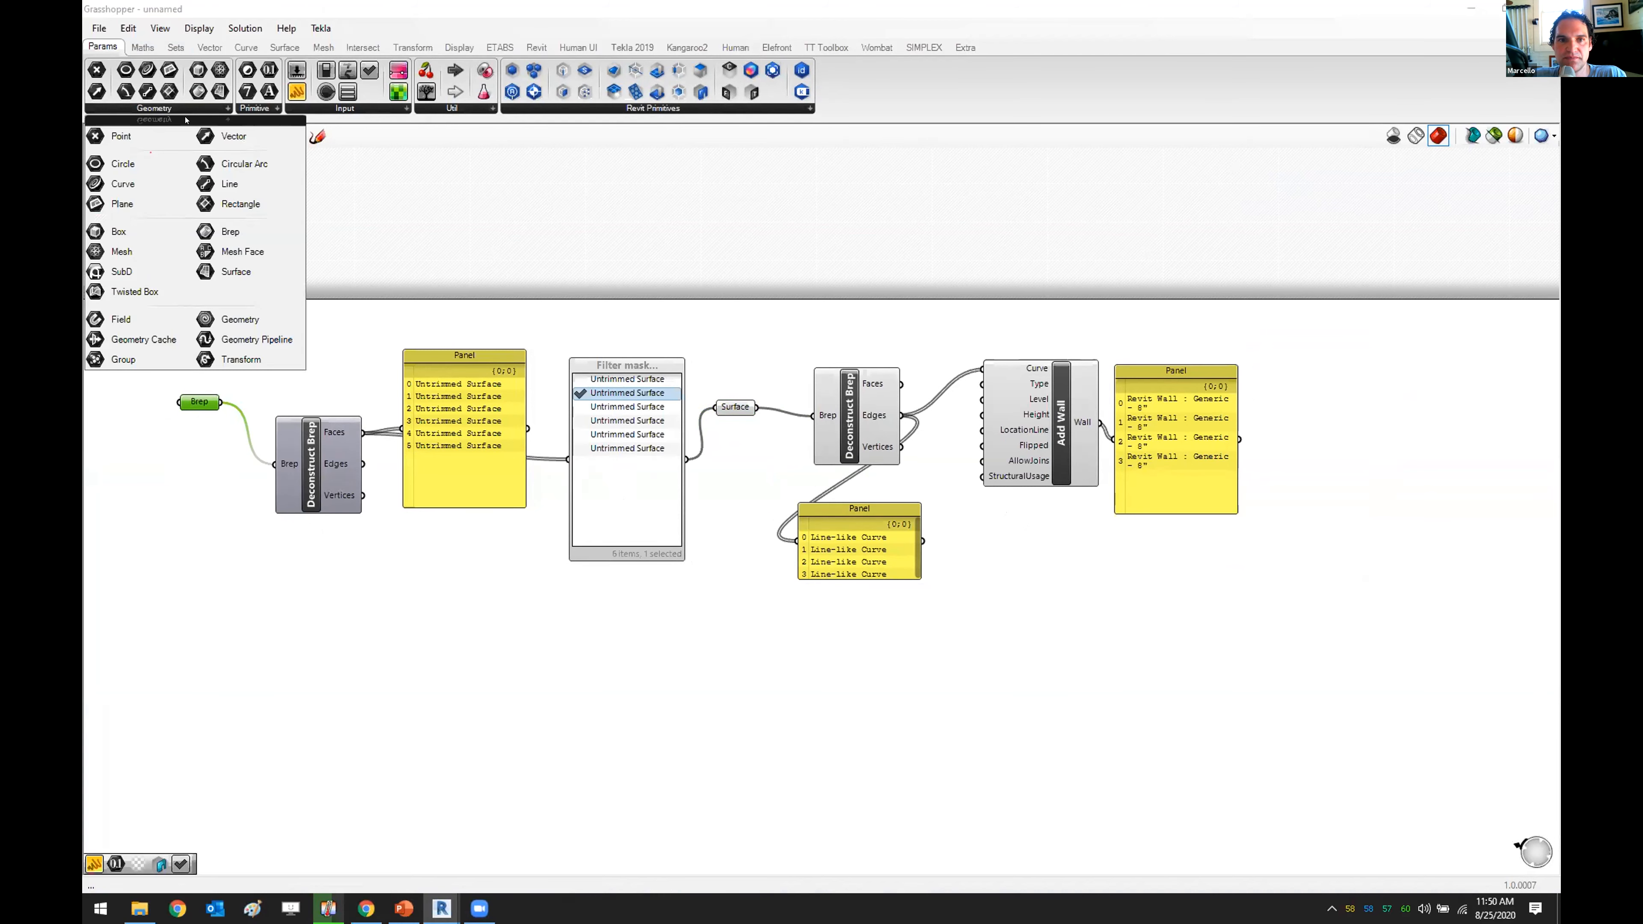
left_click(123, 184)
left_click(256, 685)
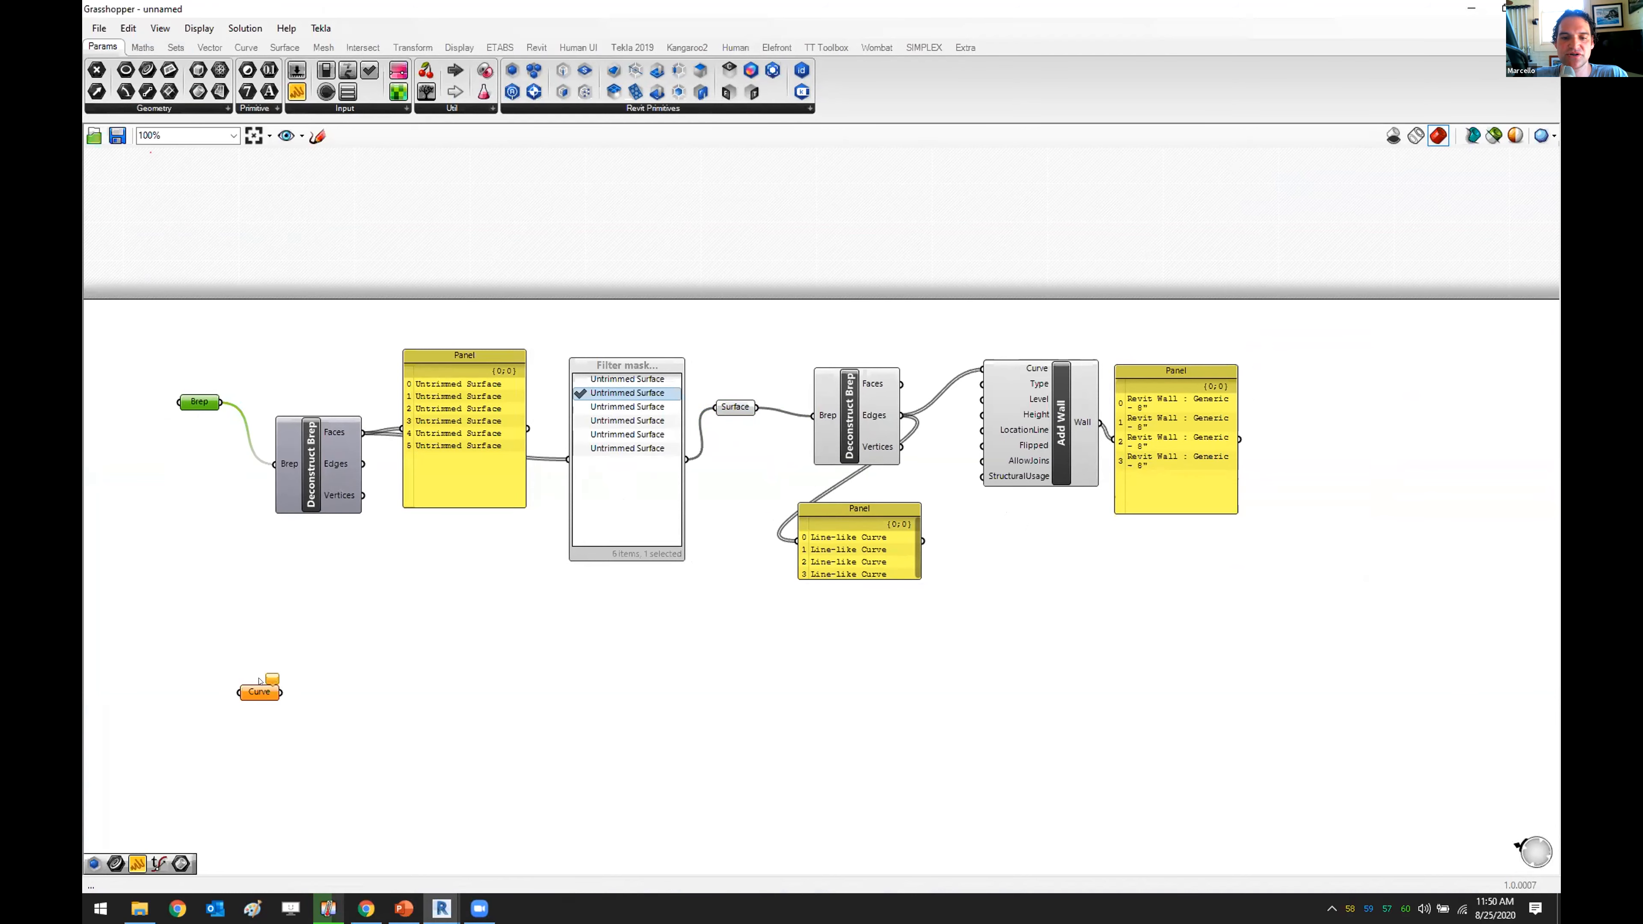
scroll(254, 687, "up", 2)
scroll(236, 733, "up", 4)
left_click_drag(282, 642, 418, 434)
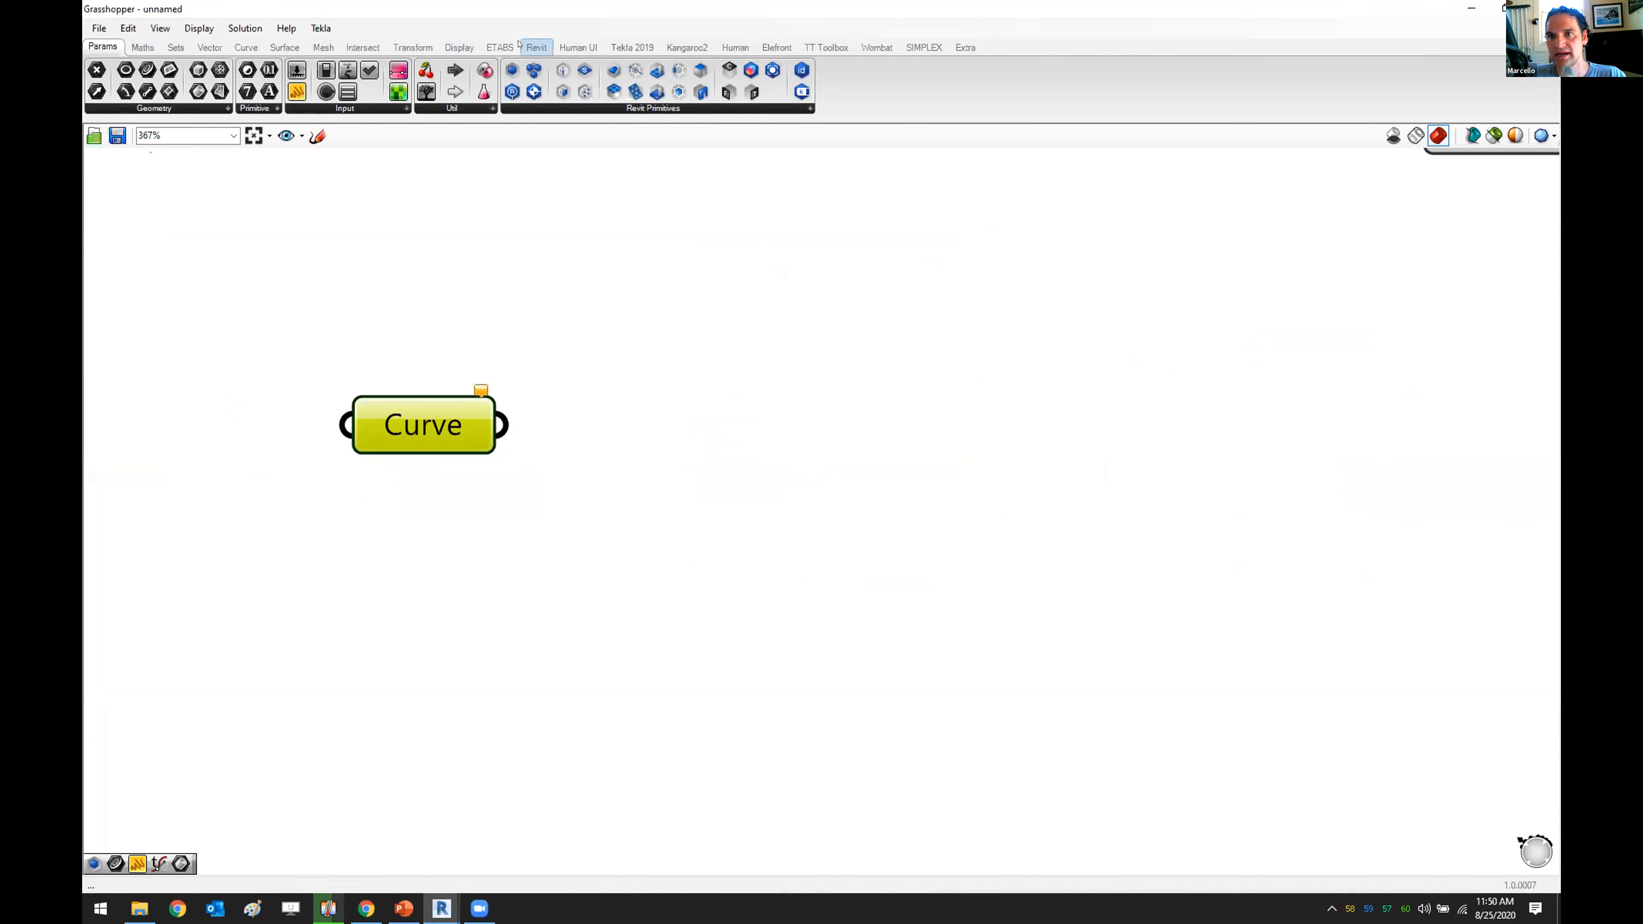
- Place a Revit Add Beam component beside the new Curve parameter and examine its Curve, Type and Level inputs
left_click(537, 48)
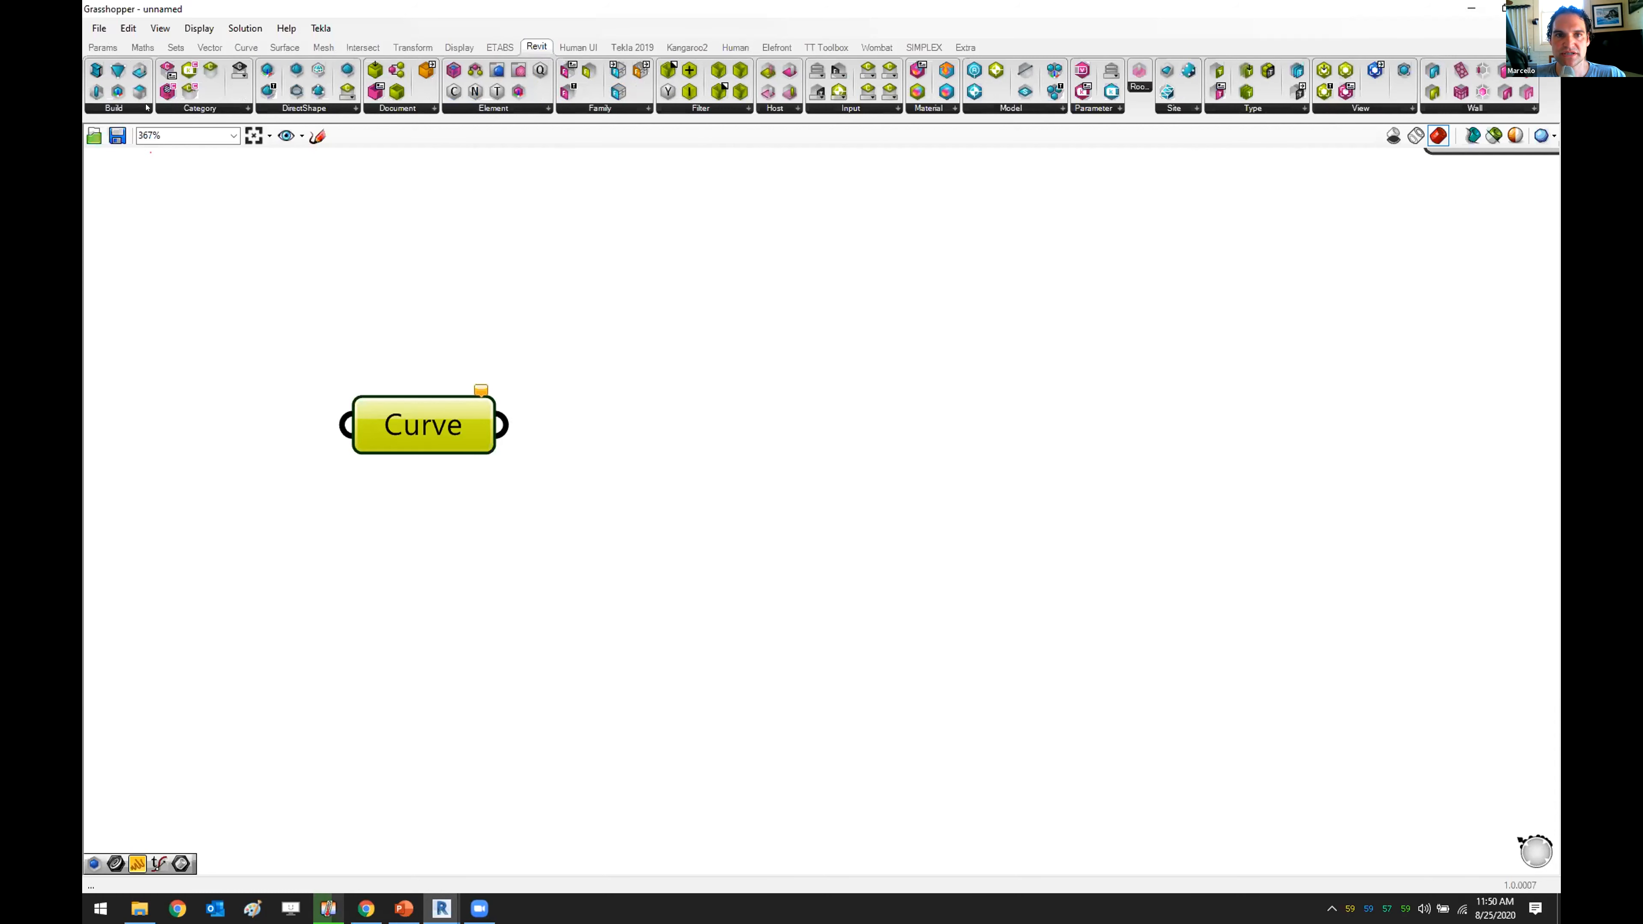
left_click(1507, 9)
left_click(1109, 34)
left_click(127, 106)
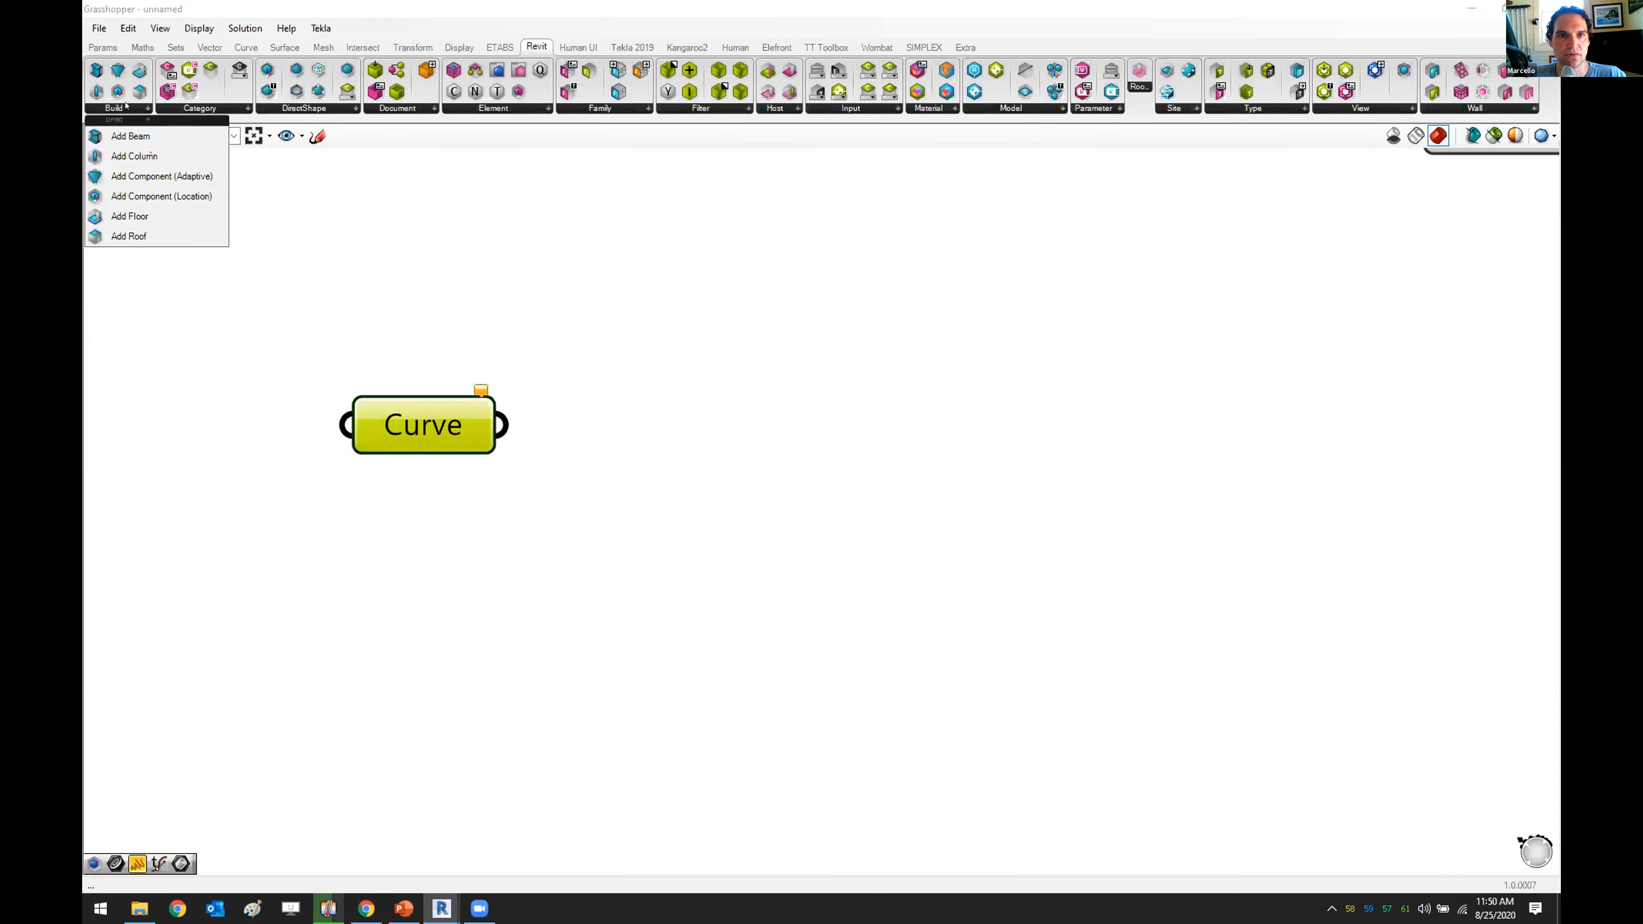
left_click(122, 133)
left_click(780, 418)
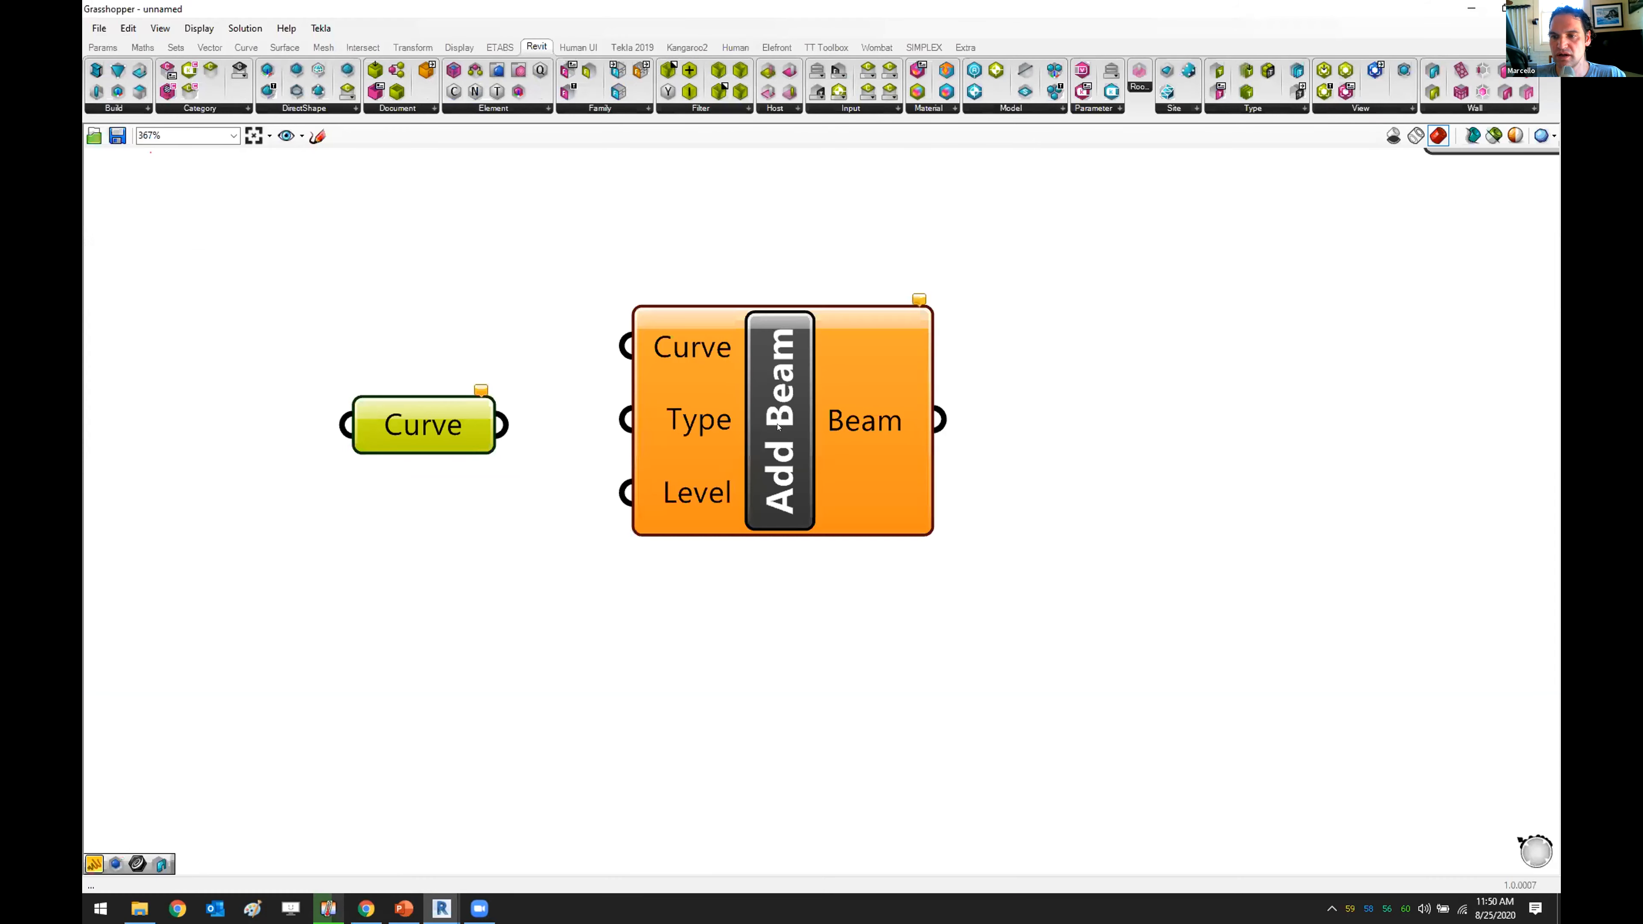
left_click_drag(787, 427, 886, 449)
scroll(886, 449, "up", 1)
scroll(886, 448, "up", 3)
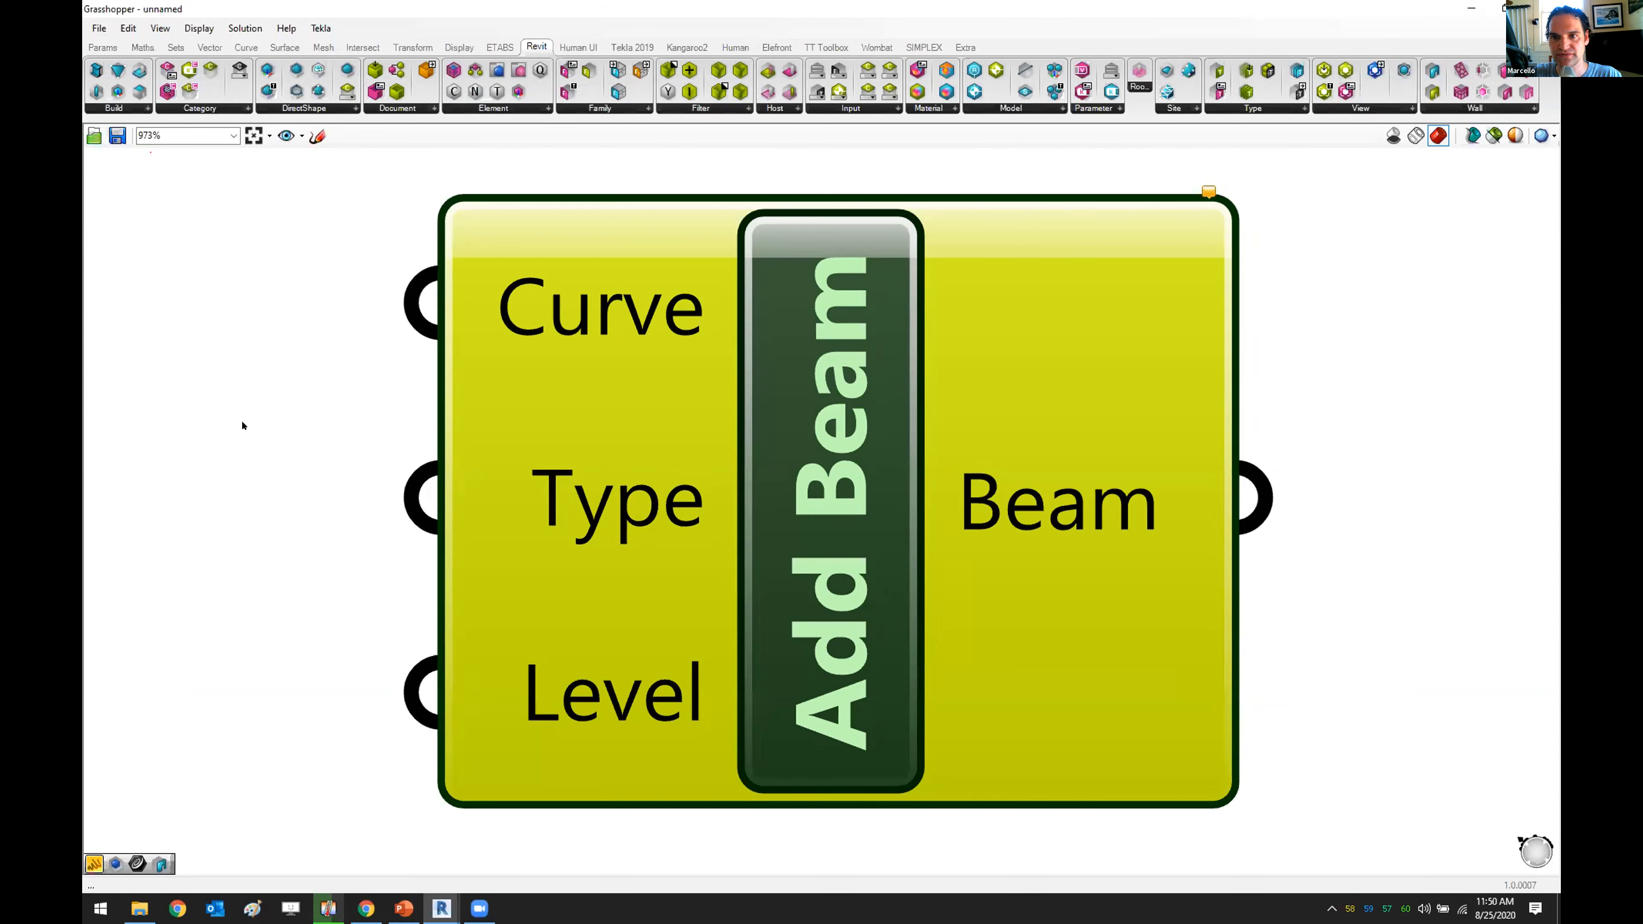
scroll(352, 436, "down", 5)
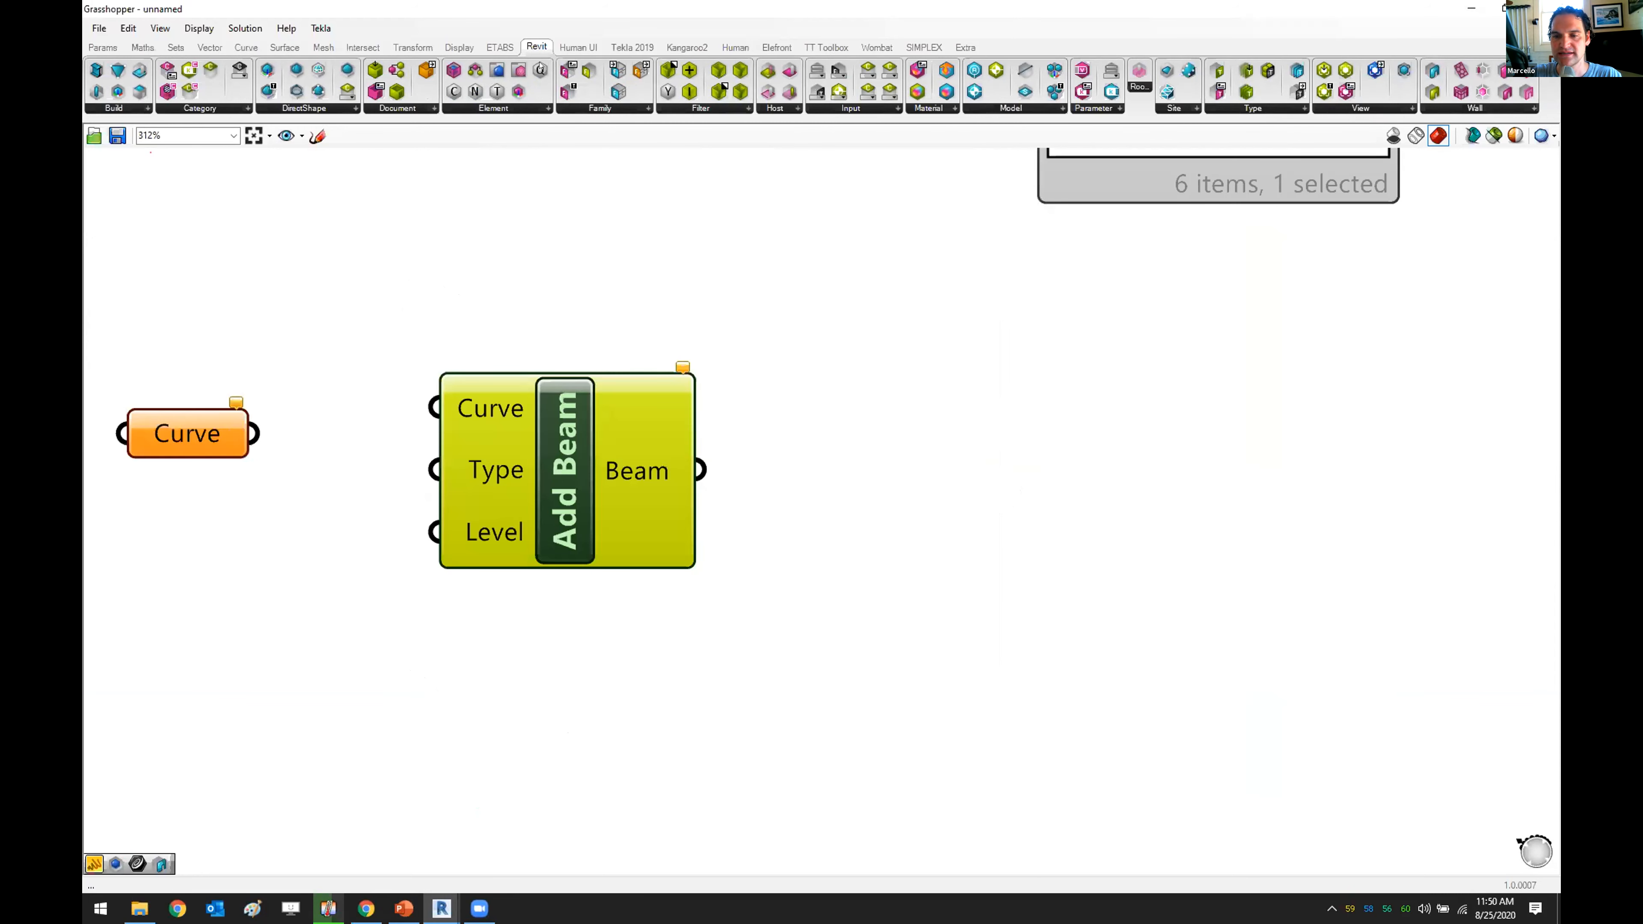
- Reduce Grasshopper to reach Rhino, select the four lines beside the second box, and reference them in the Curve parameter as multiple curves
key("super+Down")
left_click_drag(479, 14, 1036, 115)
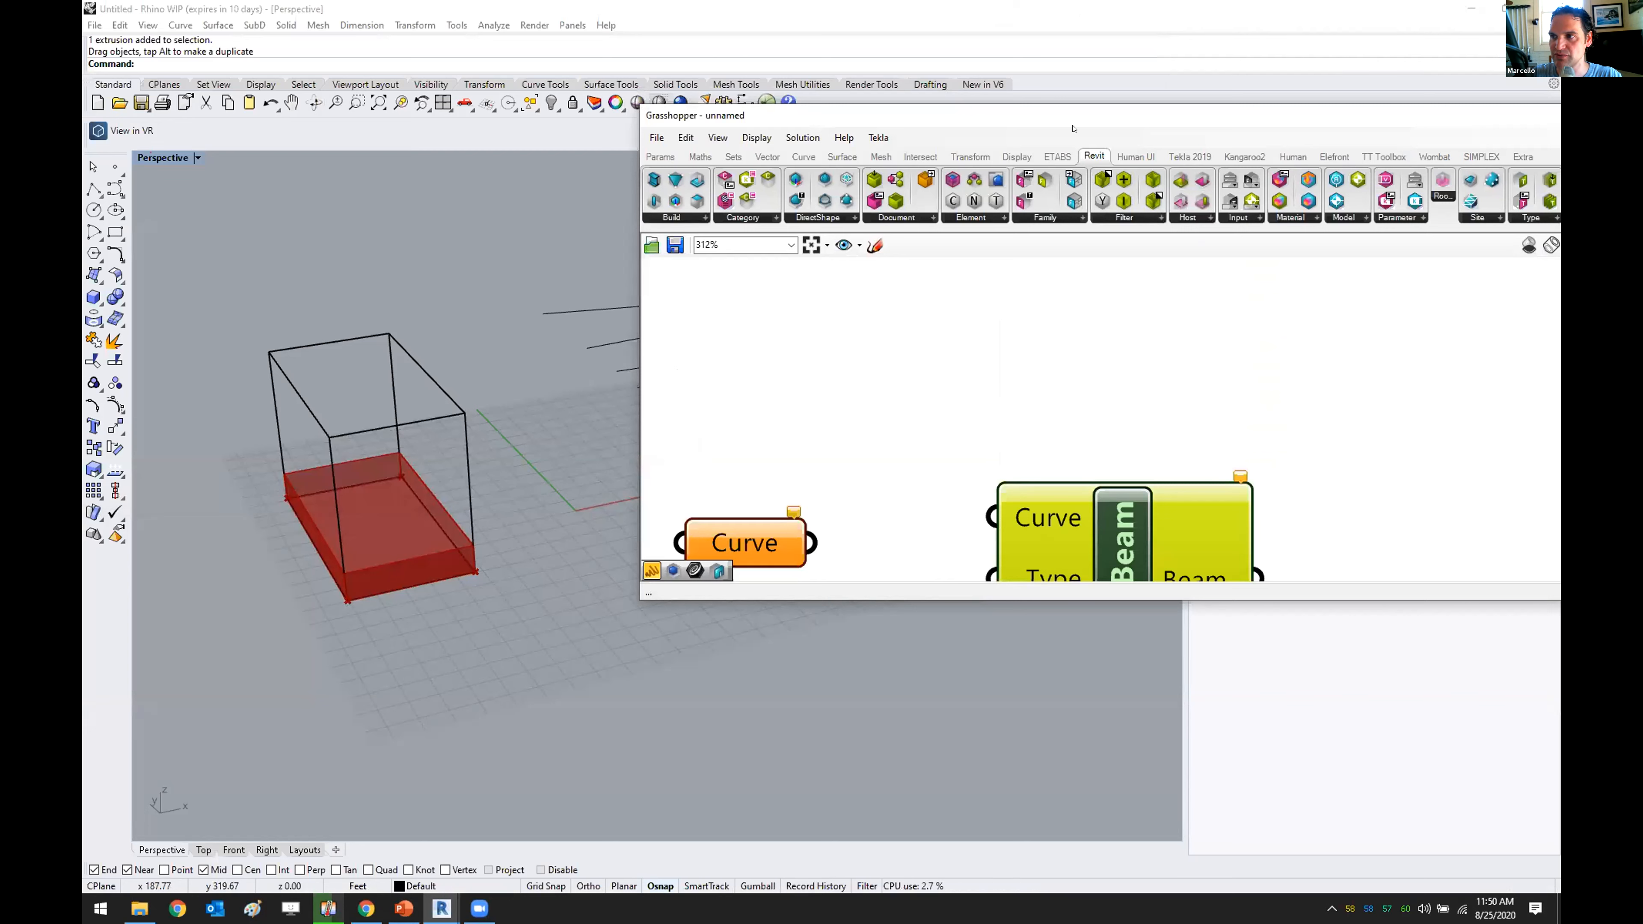
left_click_drag(740, 545, 804, 362)
right_click_drag(542, 394, 394, 364)
left_click_drag(394, 364, 395, 366)
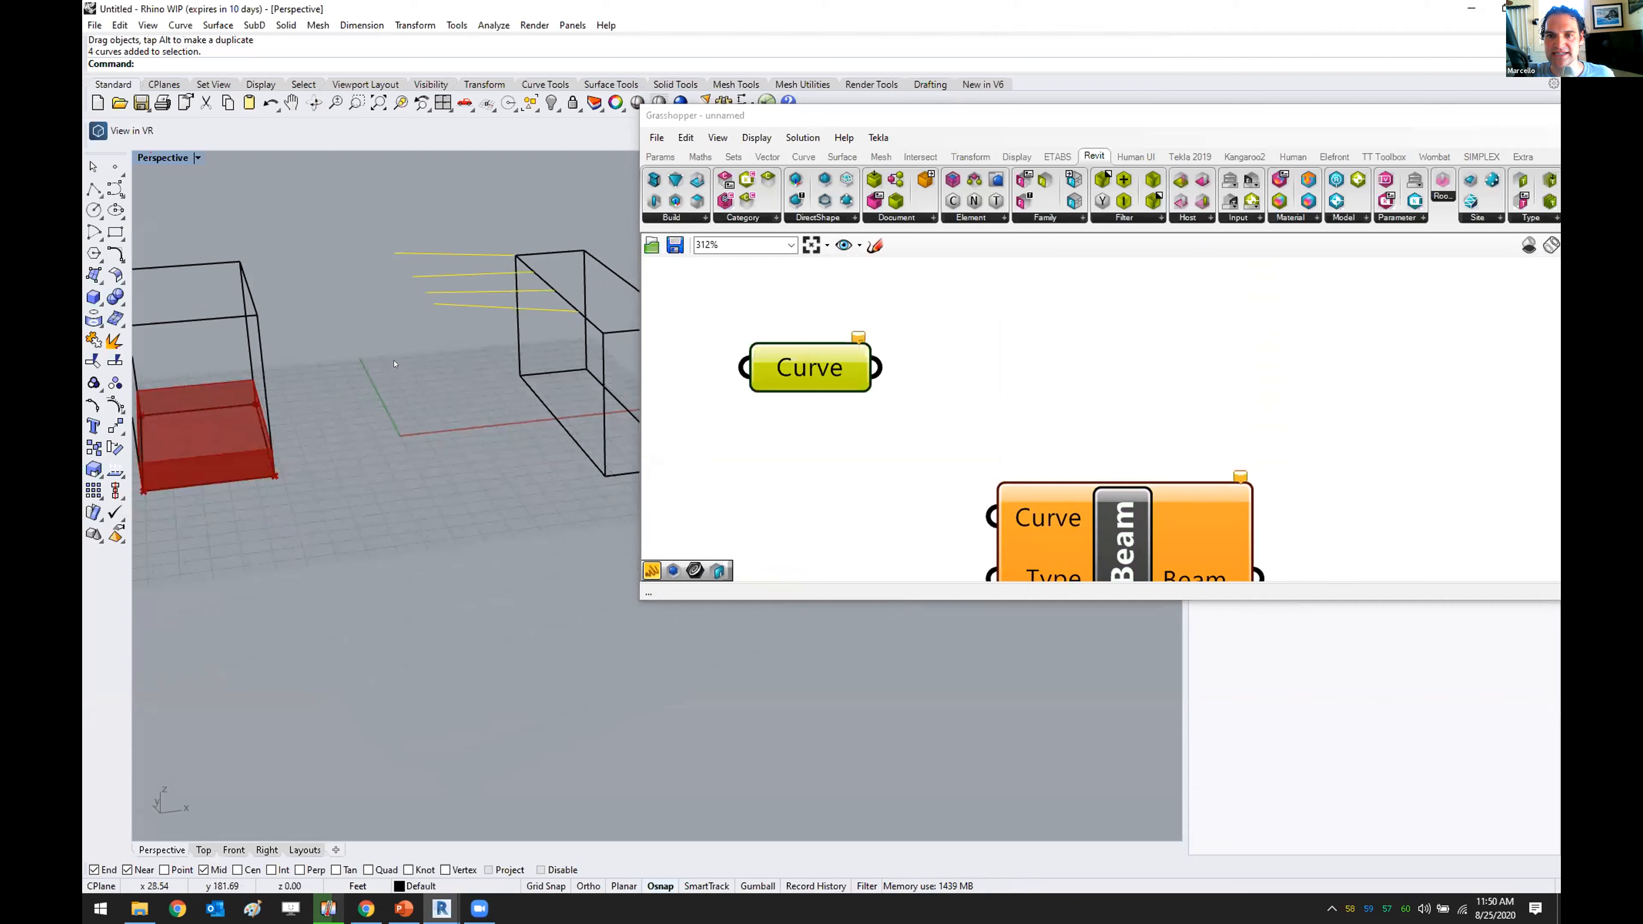
right_click(775, 376)
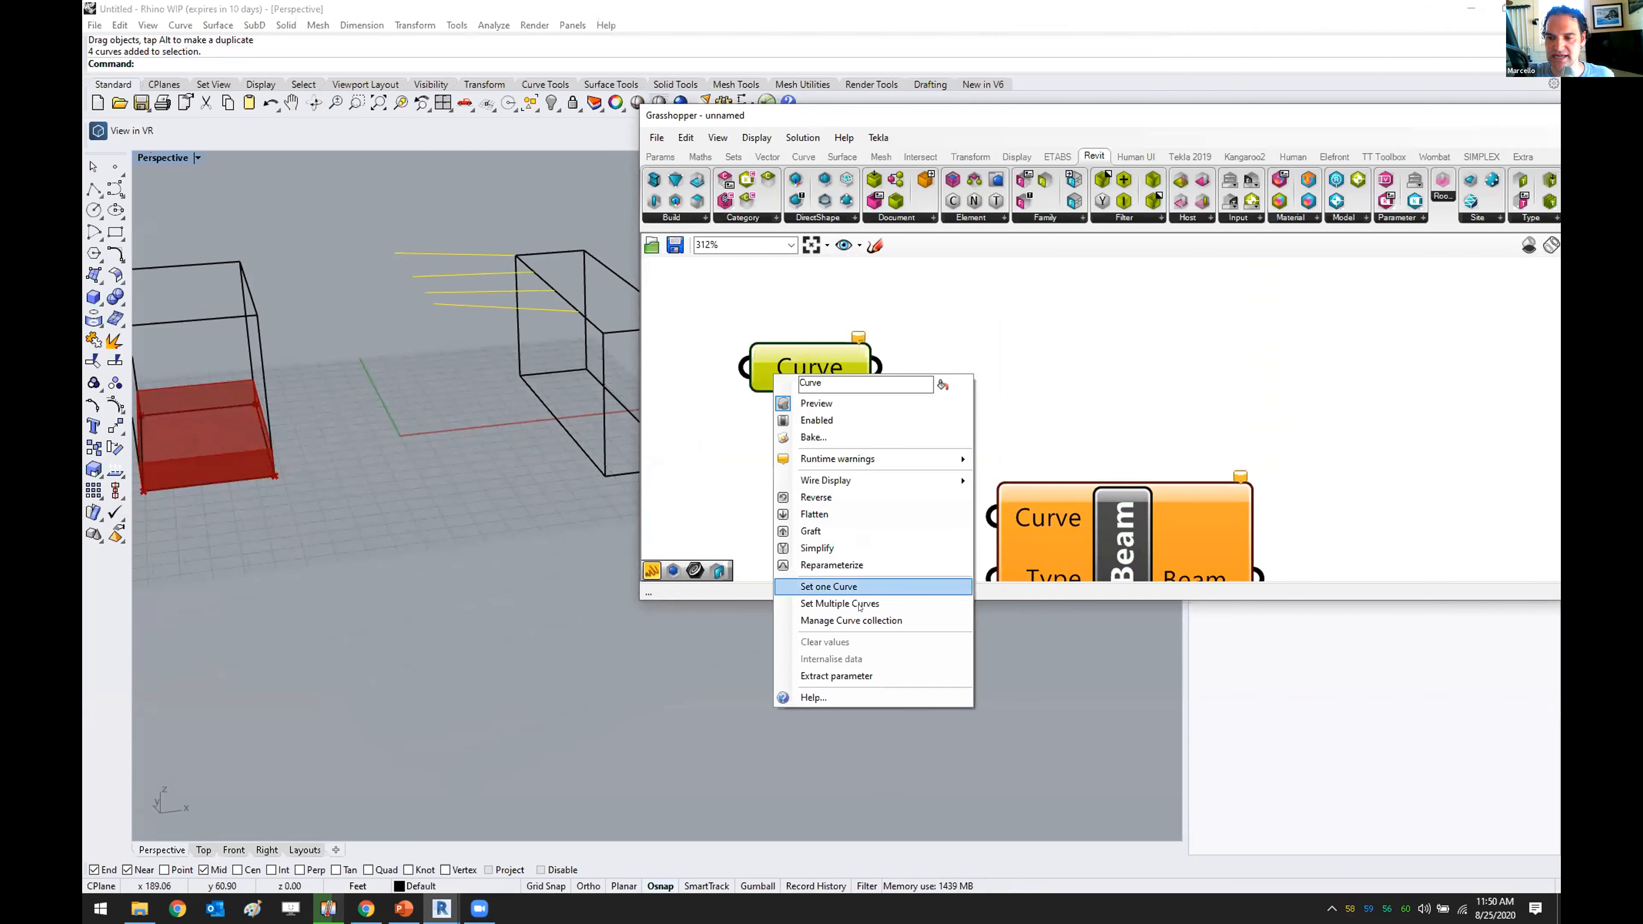
left_click(840, 603)
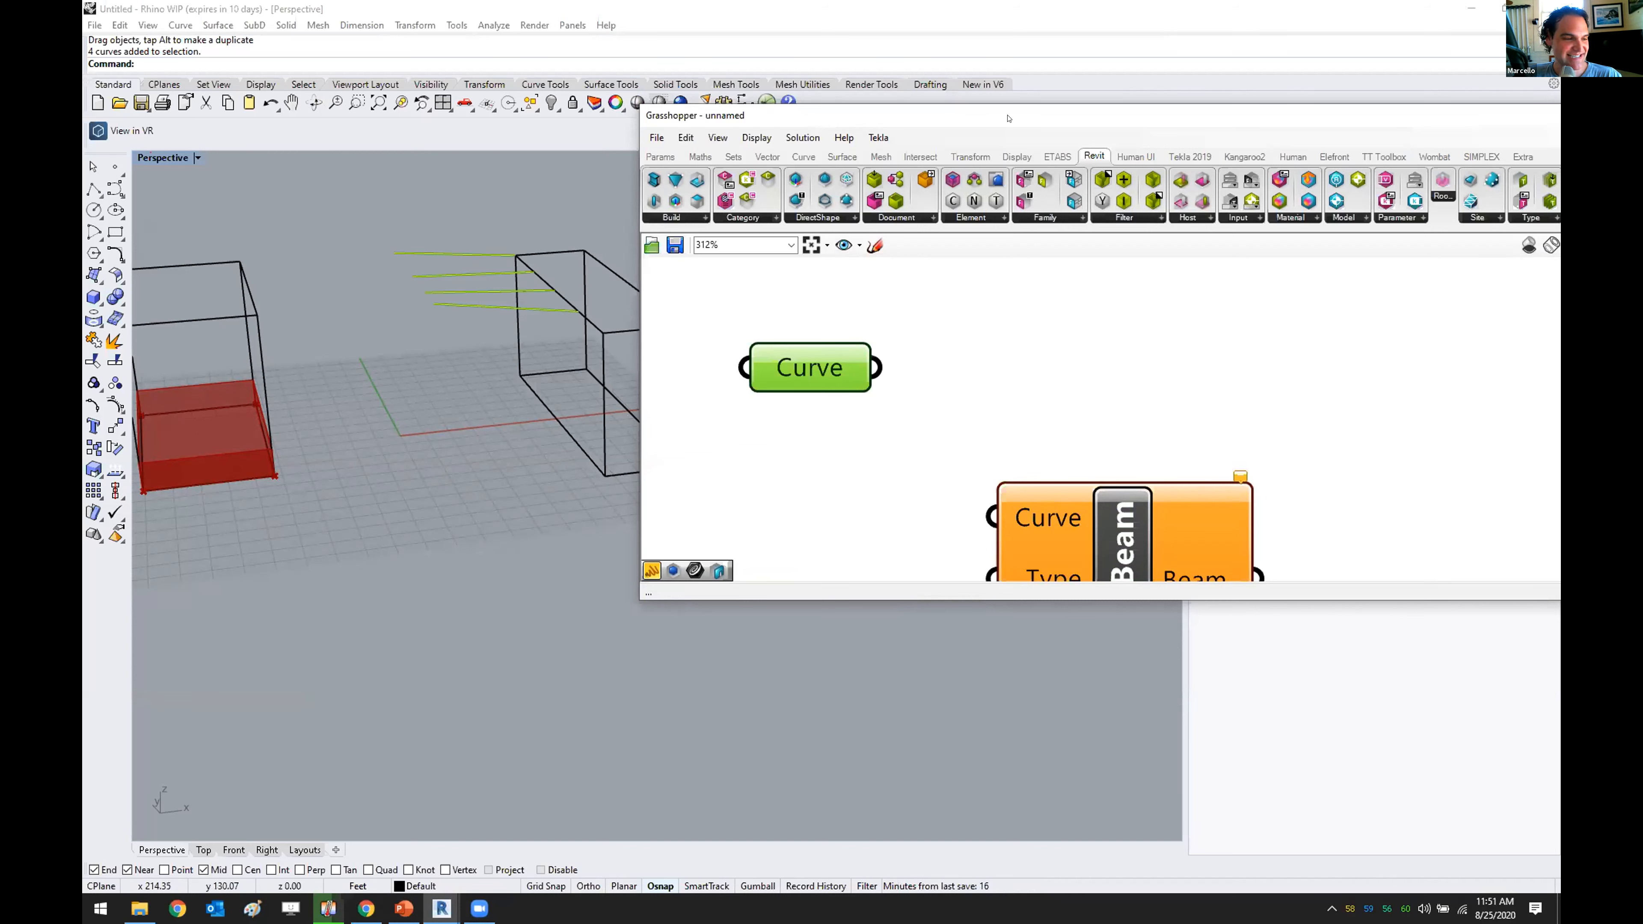
- Maximize Grasshopper, rearrange the two components, and connect the Curve parameter to Add Beam's Curve input
left_click_drag(1023, 126, 935, 128)
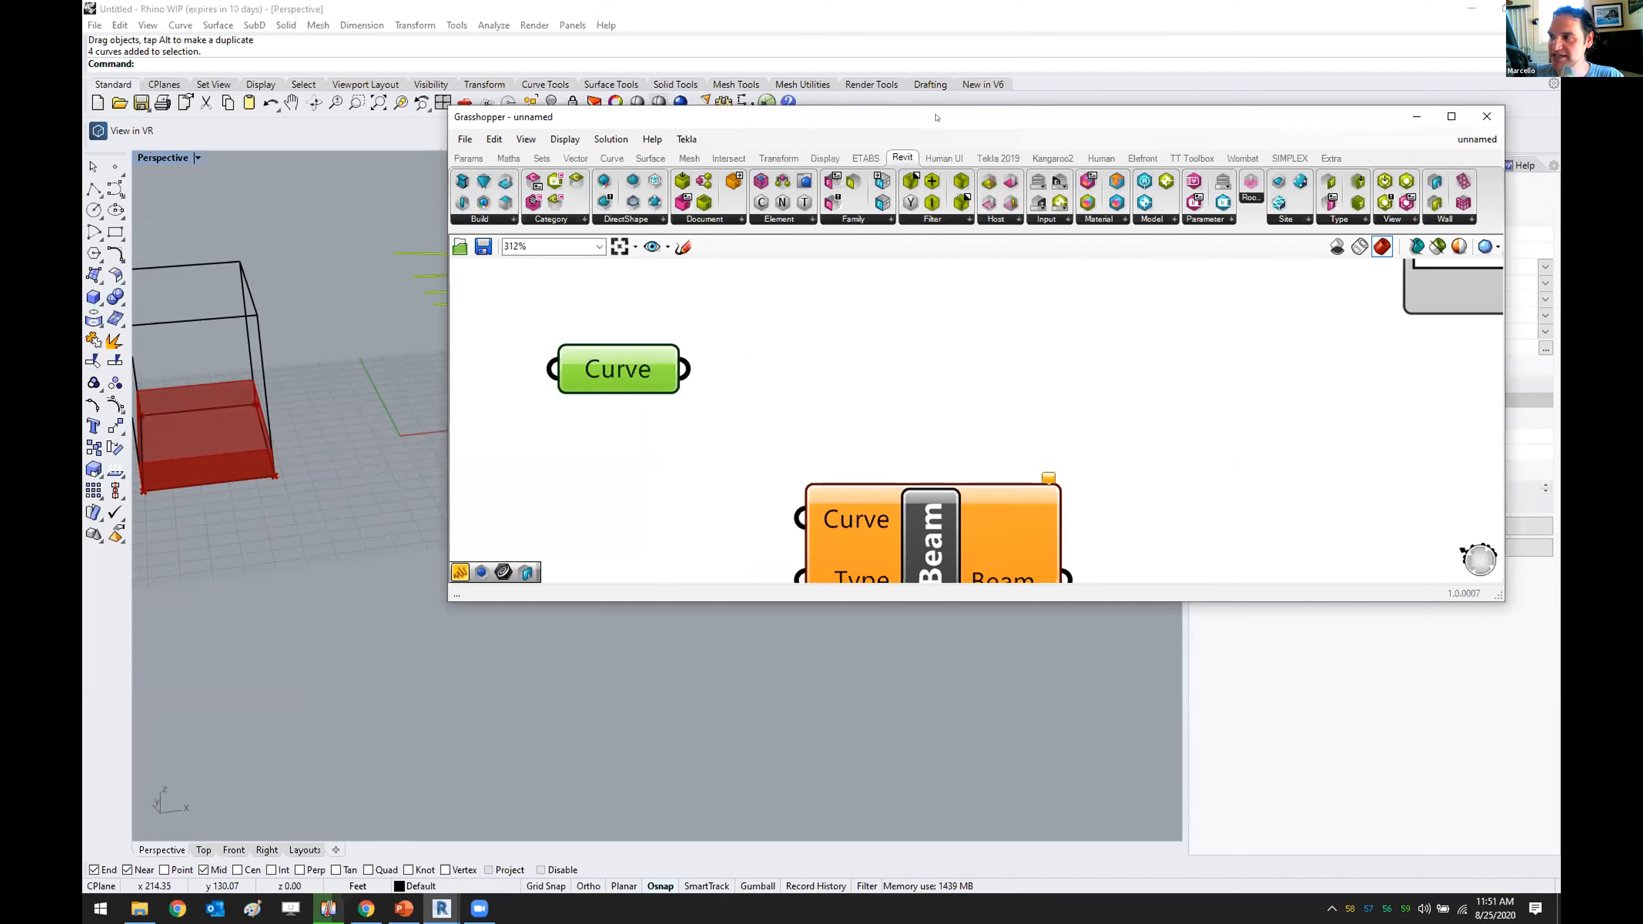
left_click_drag(762, 115, 547, 91)
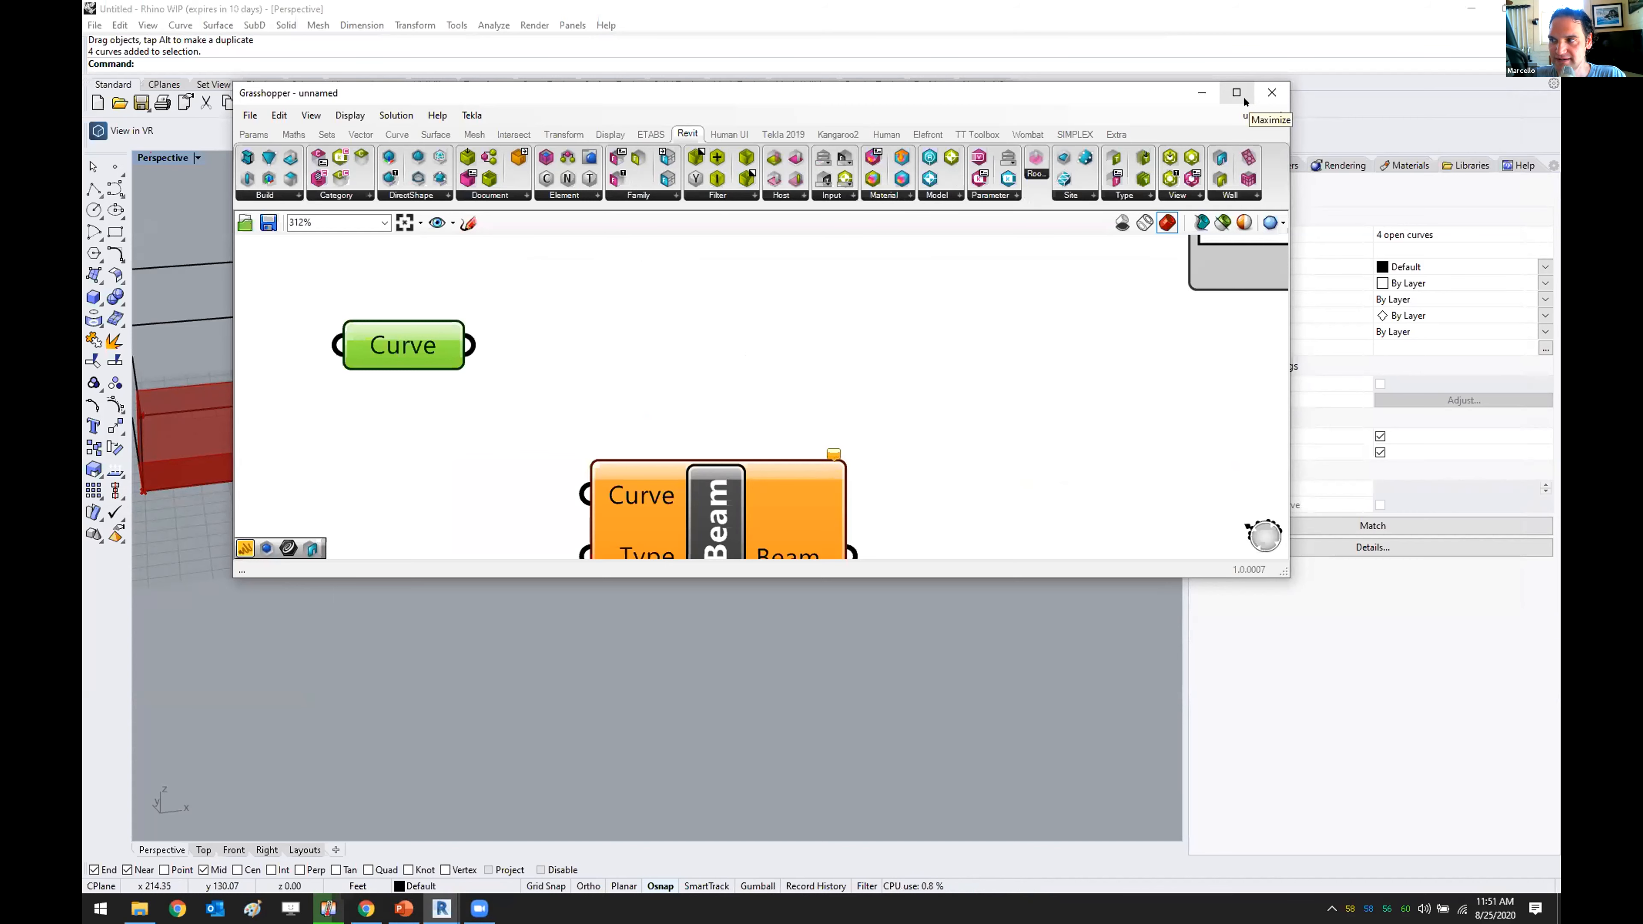
left_click(1236, 92)
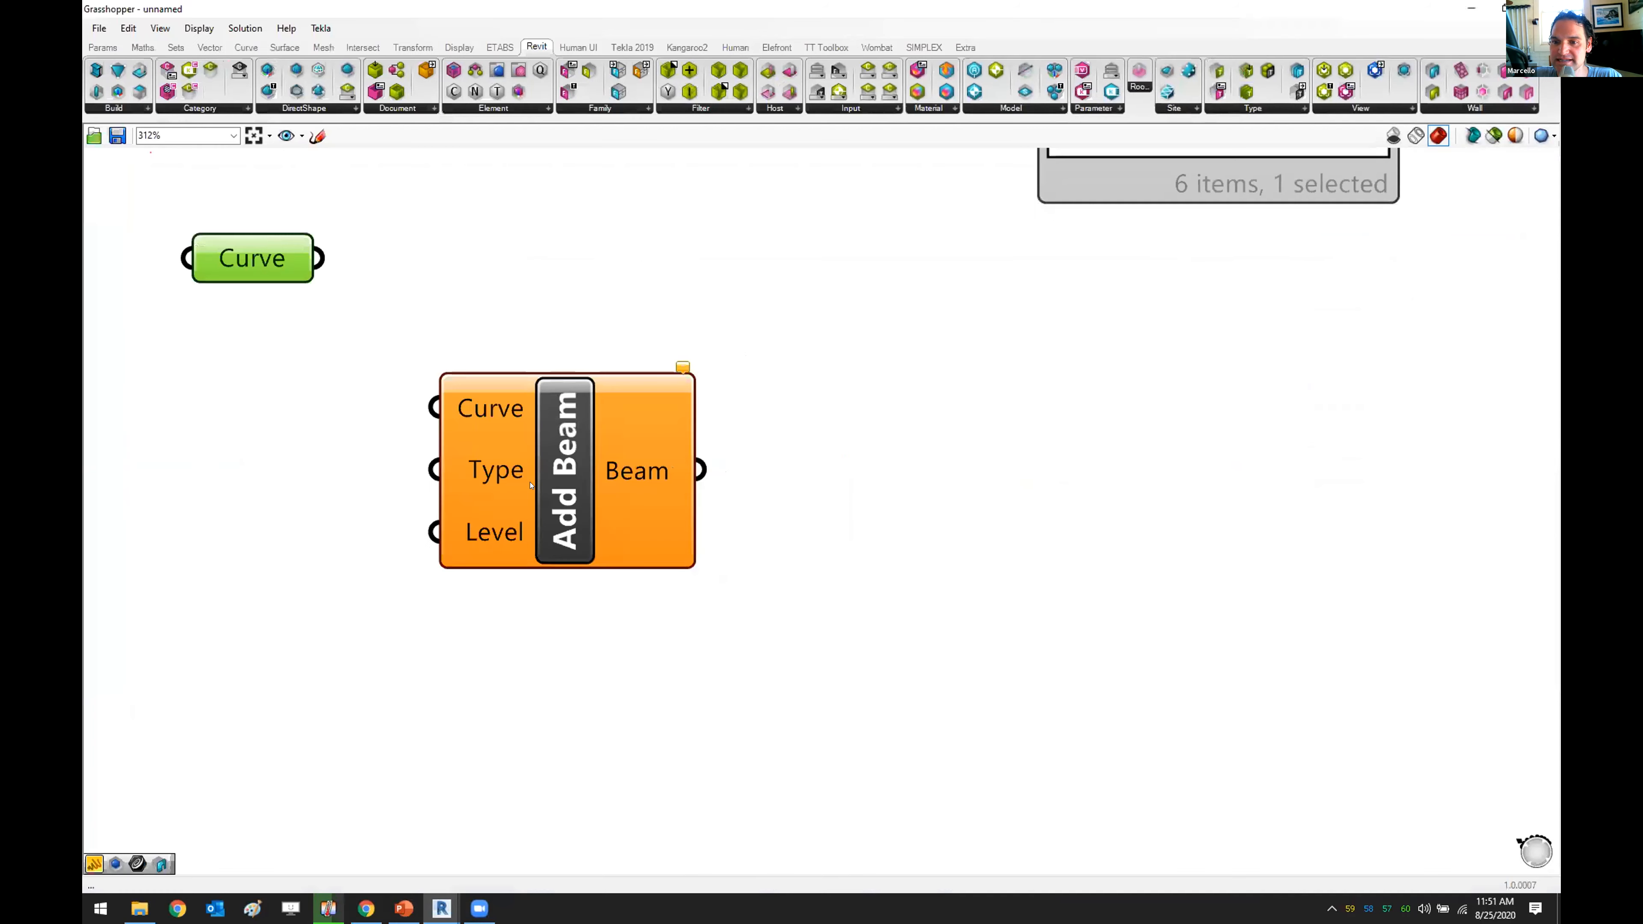
left_click_drag(514, 489, 761, 439)
left_click_drag(245, 272, 705, 367)
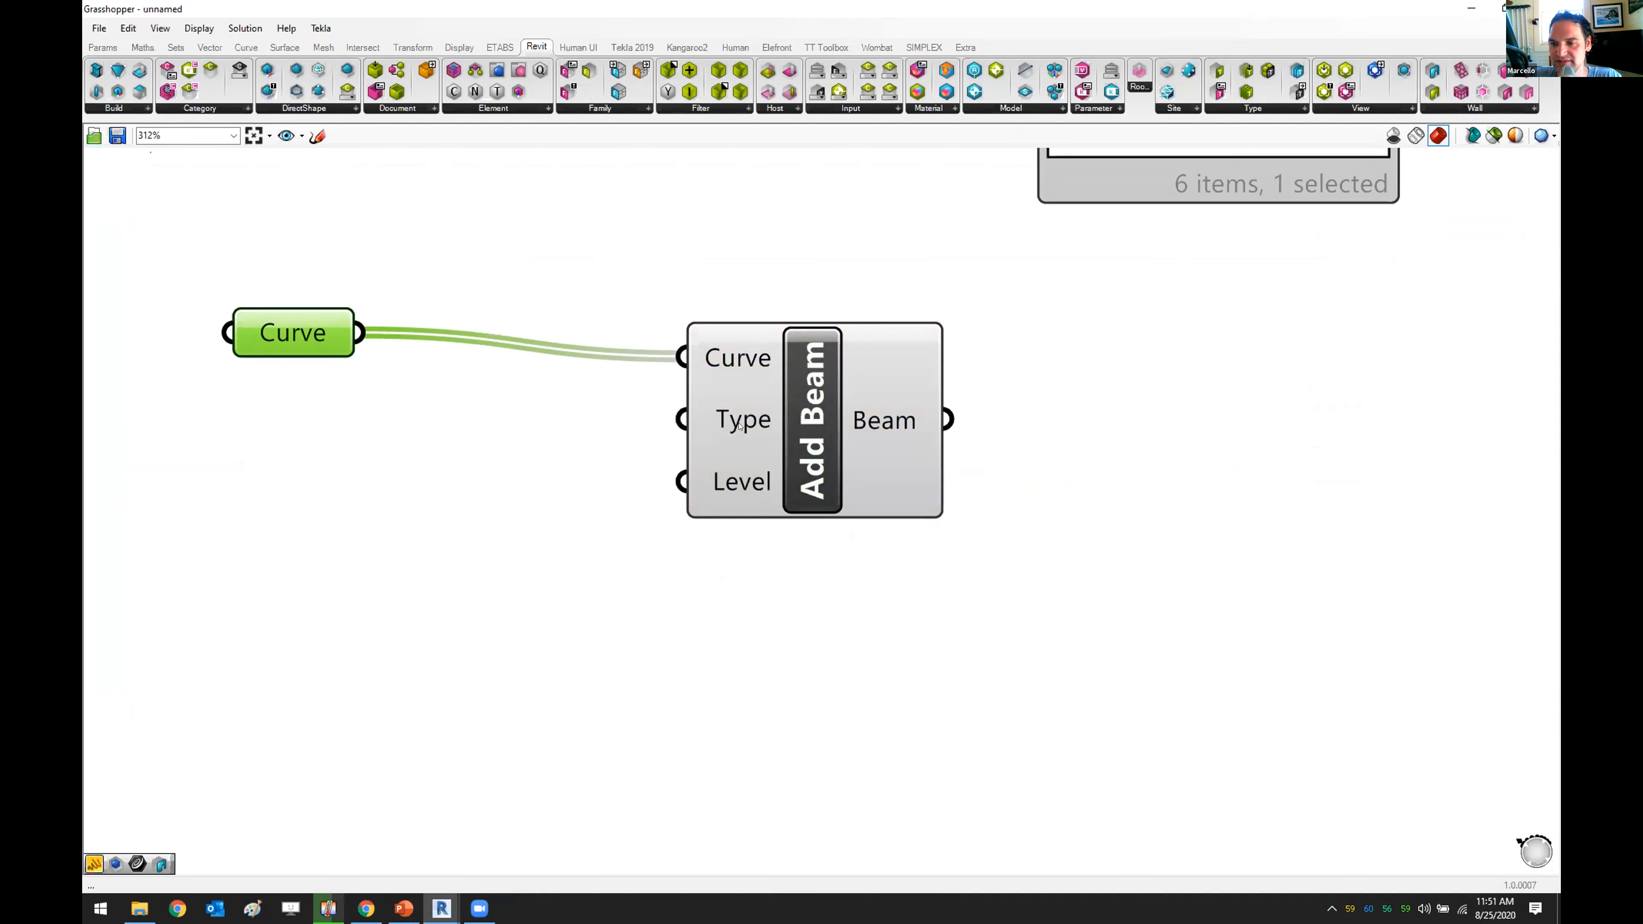
- Examine the options available for Add Beam's Type and Level inputs without choosing a value
right_click(740, 425)
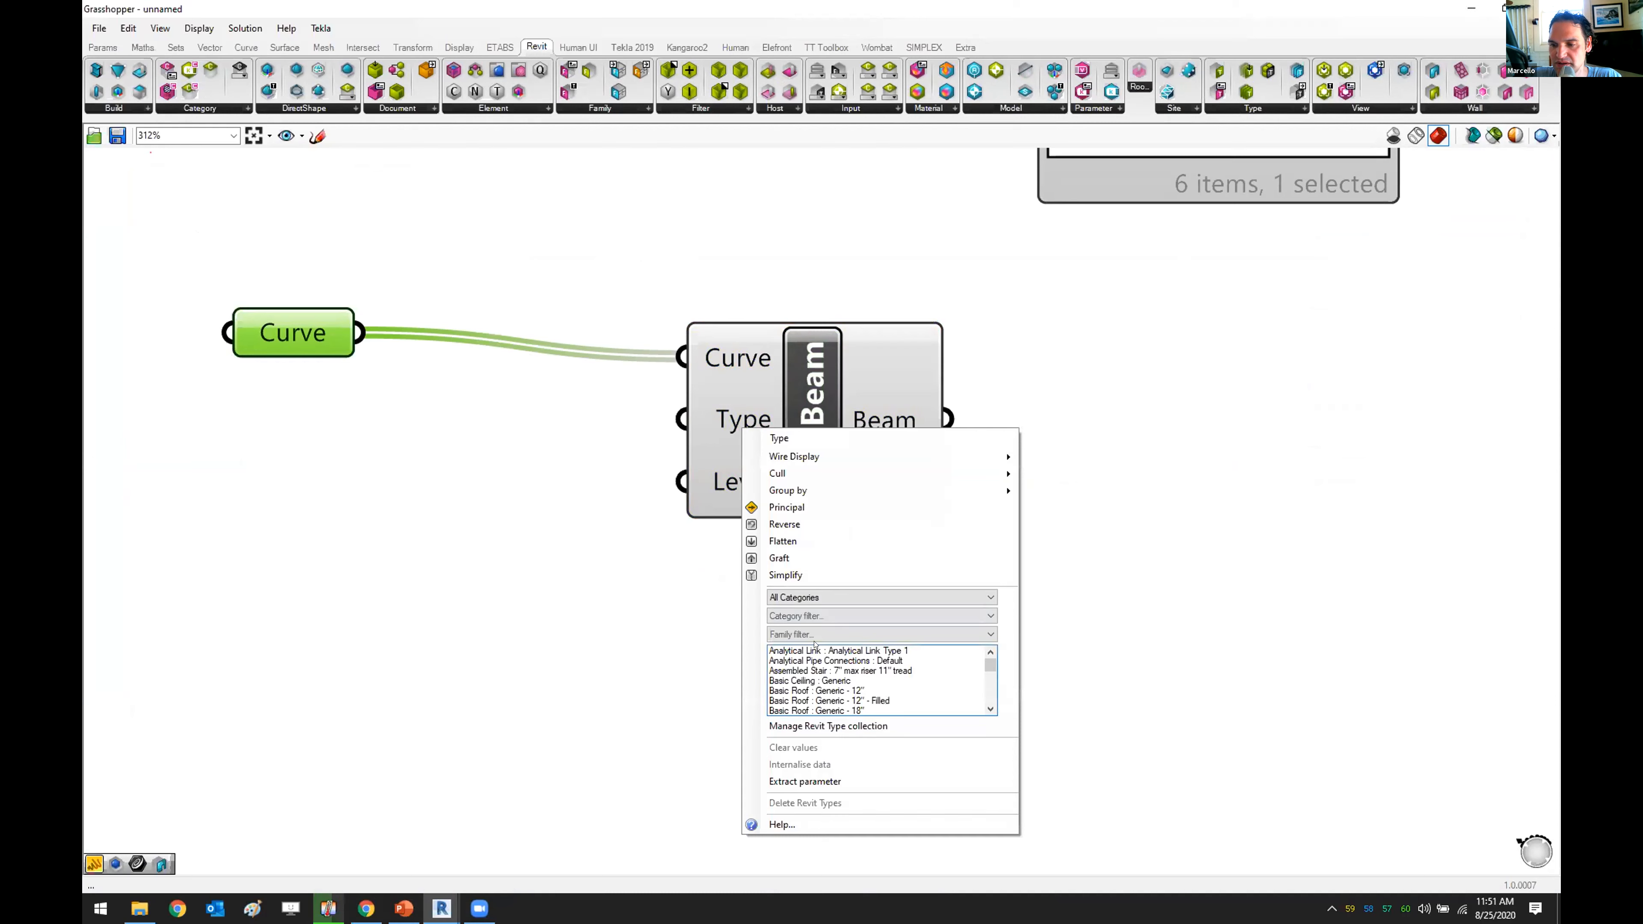
left_click(776, 263)
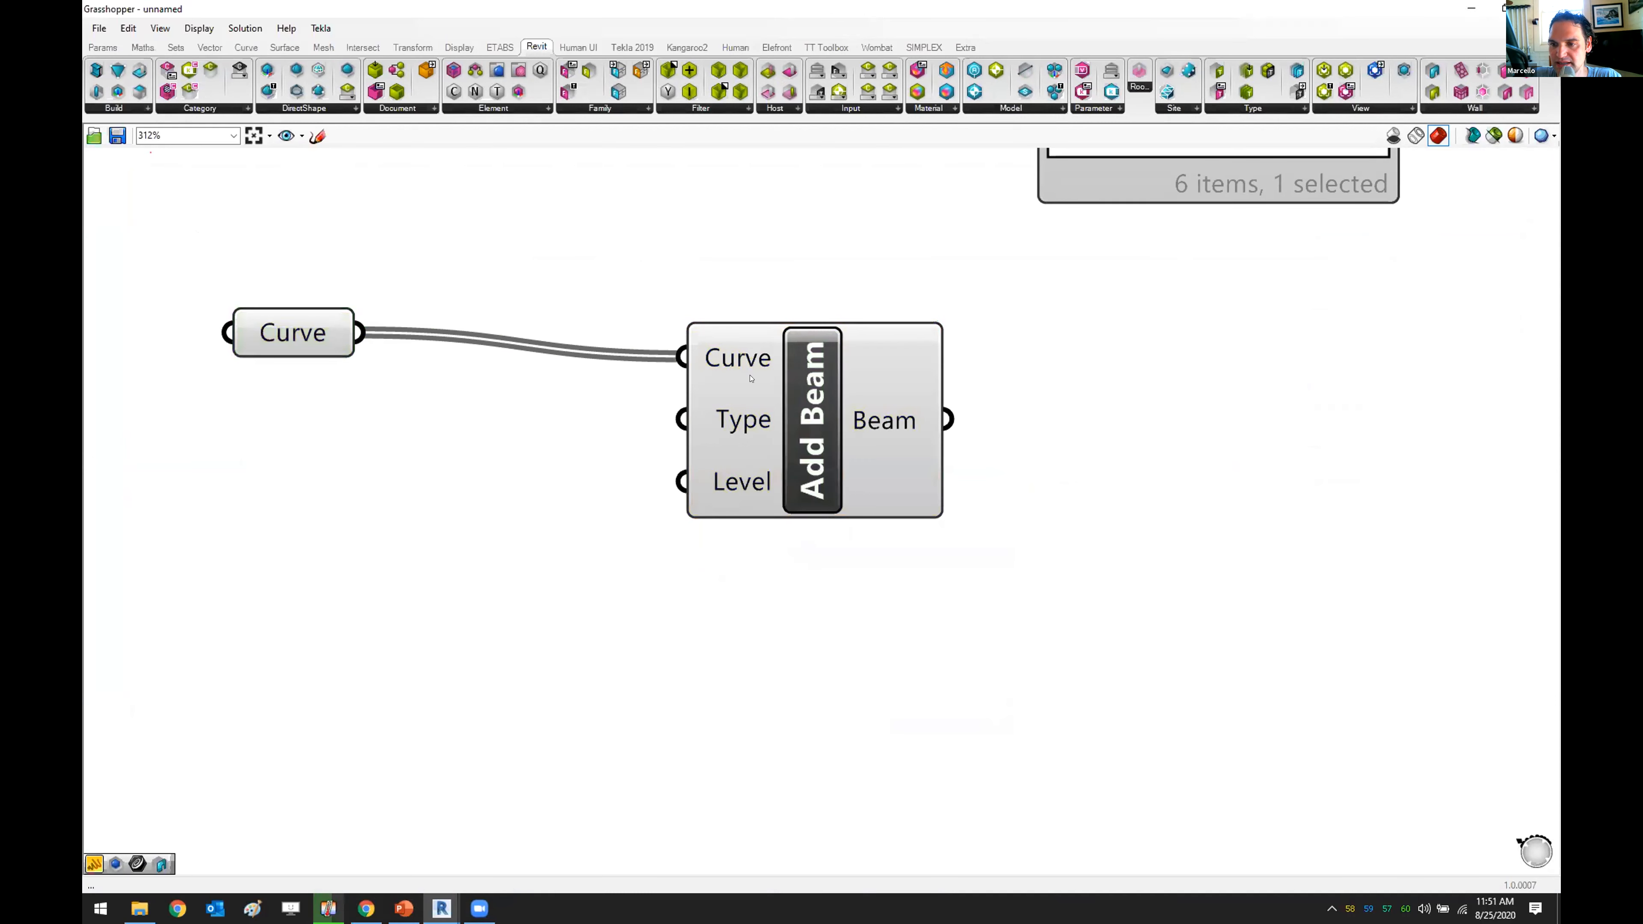
right_click(736, 427)
left_click(747, 229)
right_click(726, 484)
left_click(959, 191)
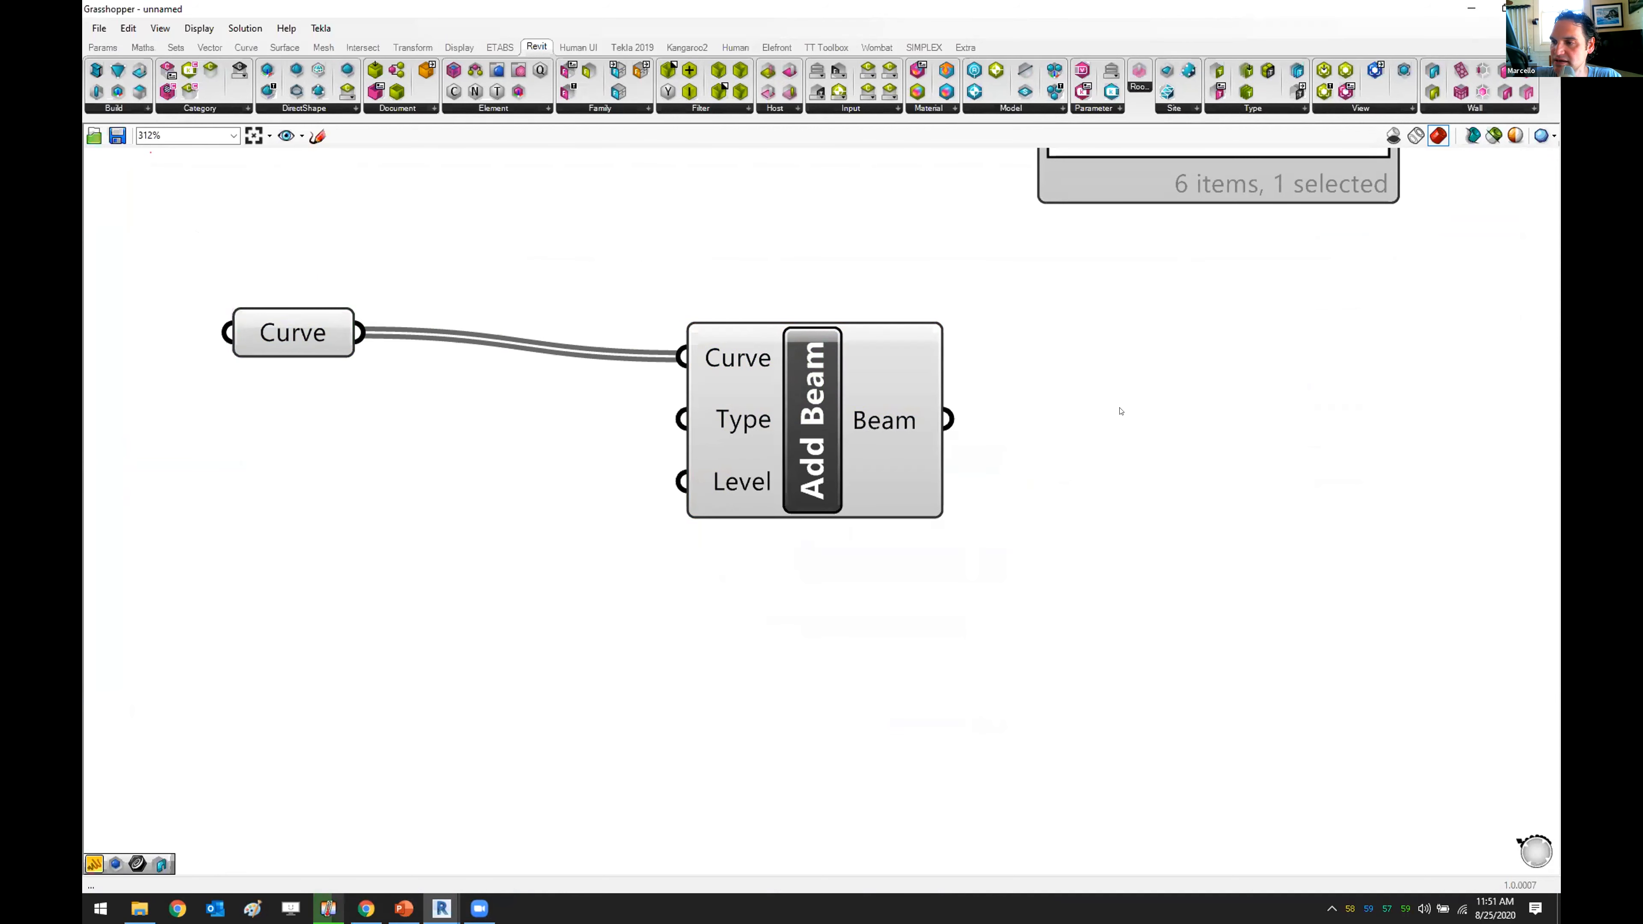
- Reduce Grasshopper and minimize Rhino to switch to Revit's 3D view
key("super+Down")
left_click_drag(1267, 167, 1221, 134)
left_click(1244, 135)
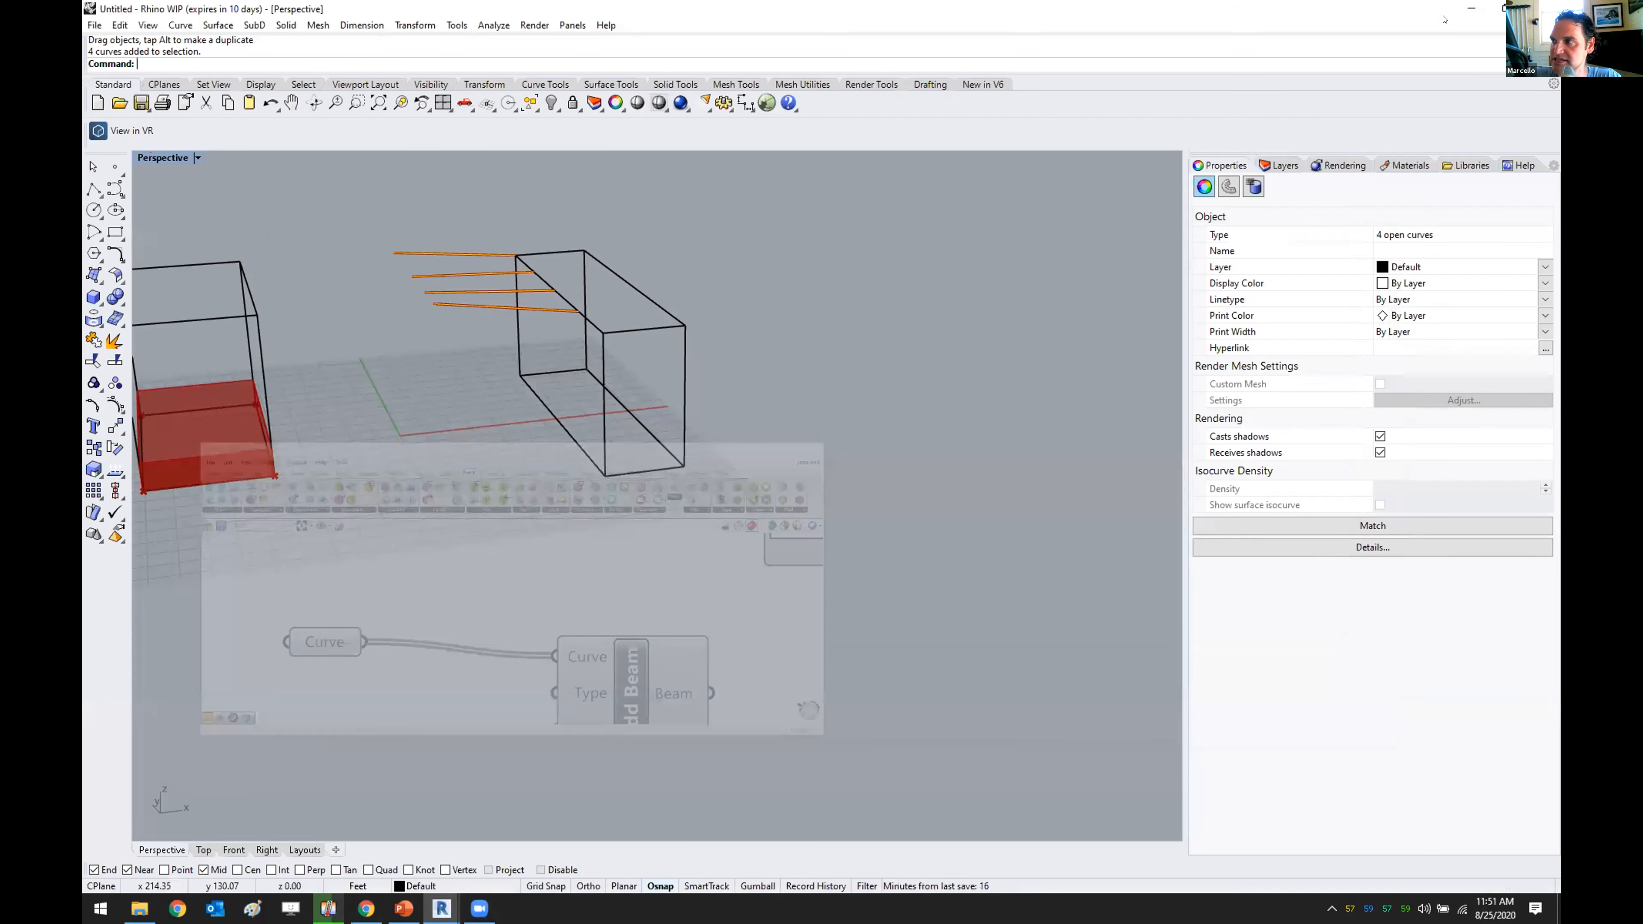
left_click(1471, 9)
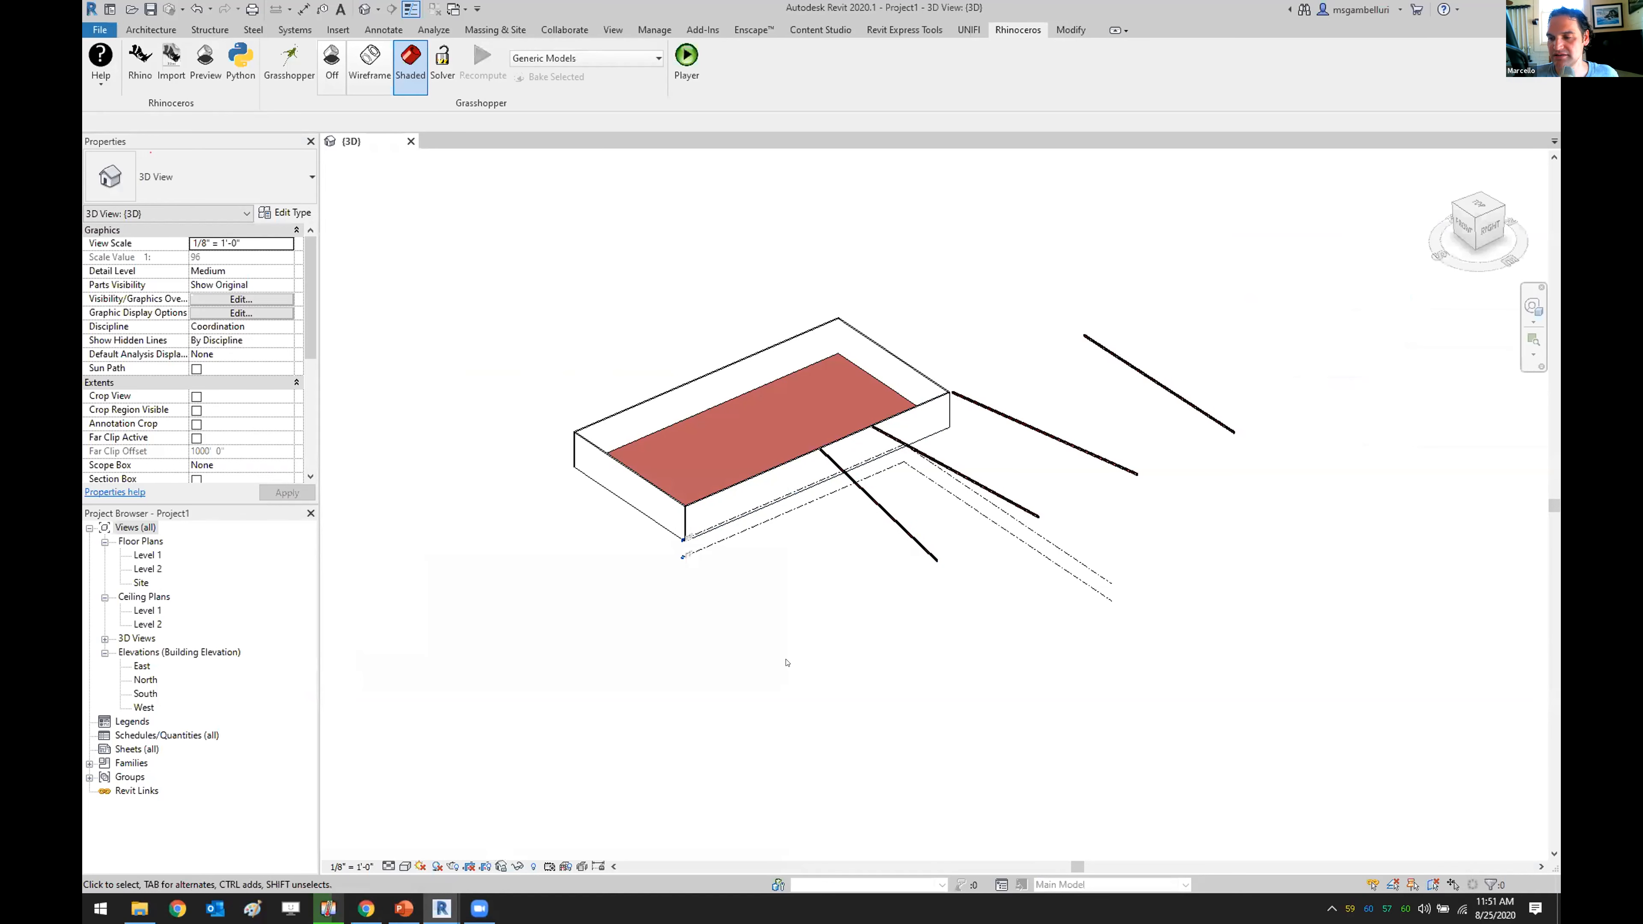
- Select one of the generated beams, check its available structural framing types, and clear the selection
left_click(1009, 414)
scroll(996, 433, "up", 10)
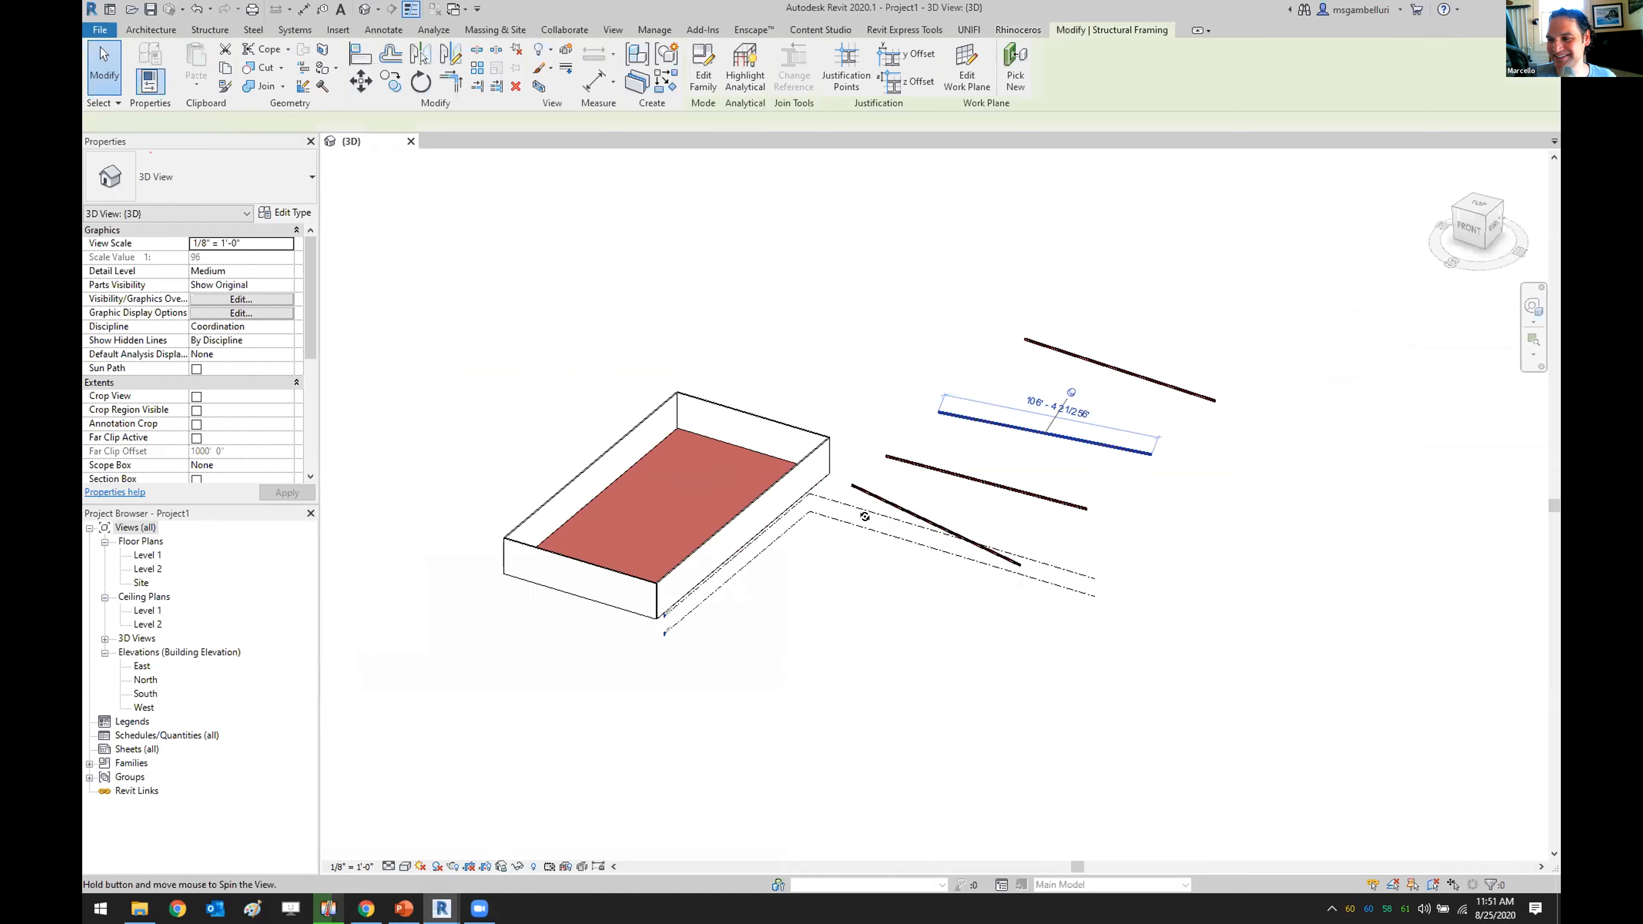
scroll(939, 365, "down", 8)
middle_click_drag(902, 490, 1034, 475, "shift")
left_click(271, 167)
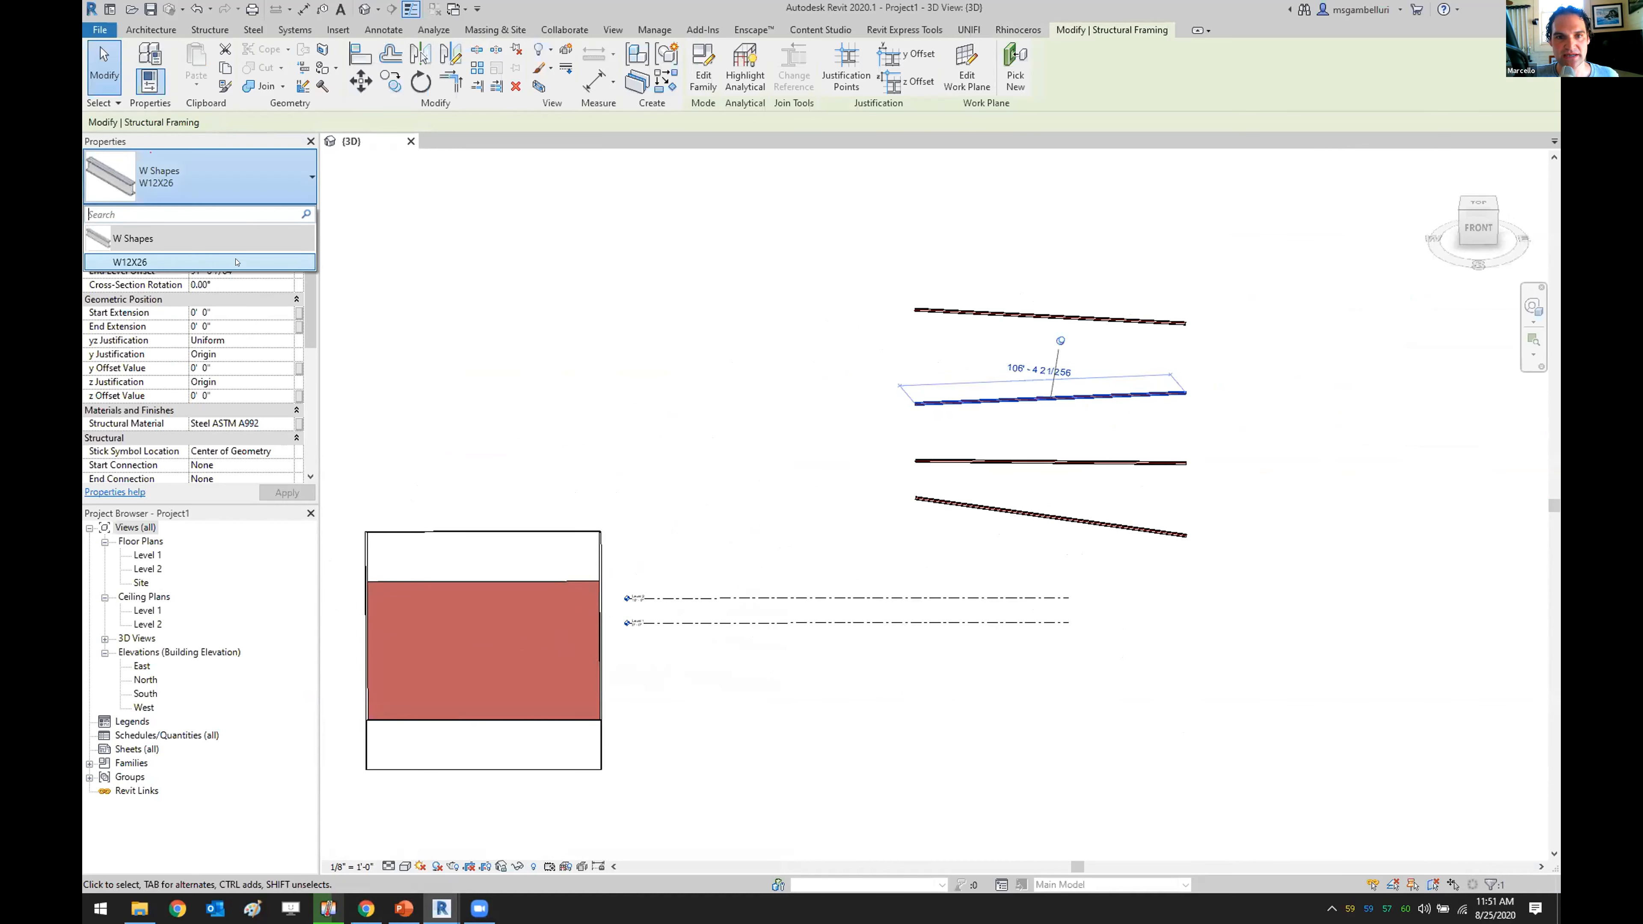
left_click(346, 240)
left_click(349, 241)
- Select the beam farthest from the walls and examine its properties and position from several angles
middle_click_drag(938, 466, 882, 415, "shift")
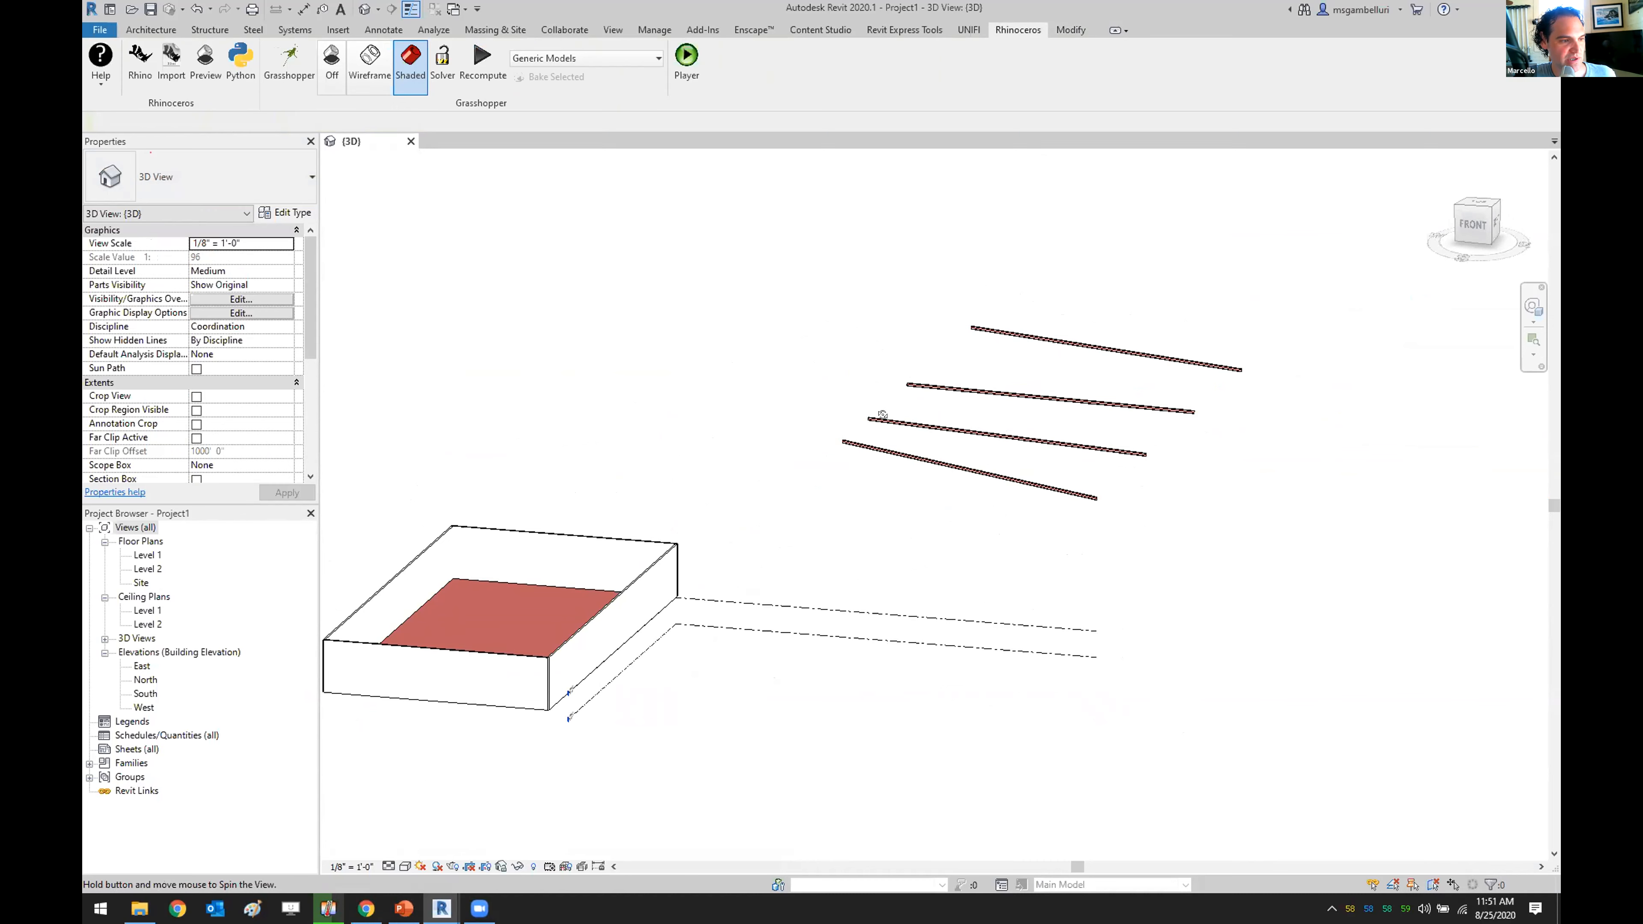
middle_click_drag(882, 415, 886, 399, "shift")
scroll(952, 353, "up", 3)
scroll(970, 329, "up", 2)
left_click(1035, 309)
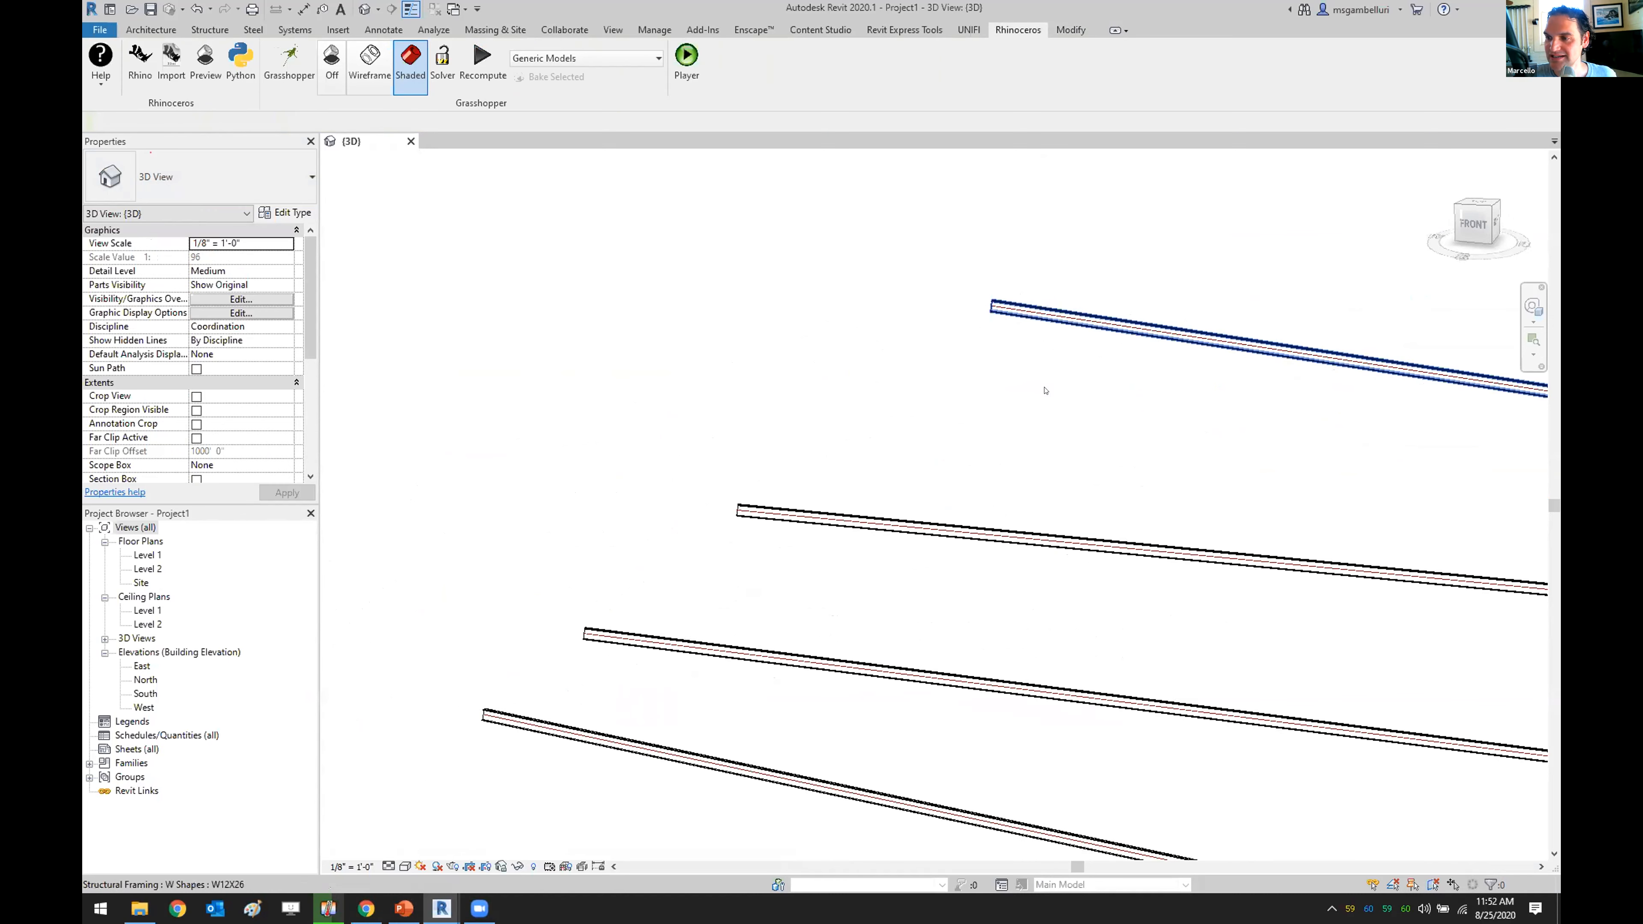
scroll(860, 488, "up", 2)
scroll(619, 450, "down", 4)
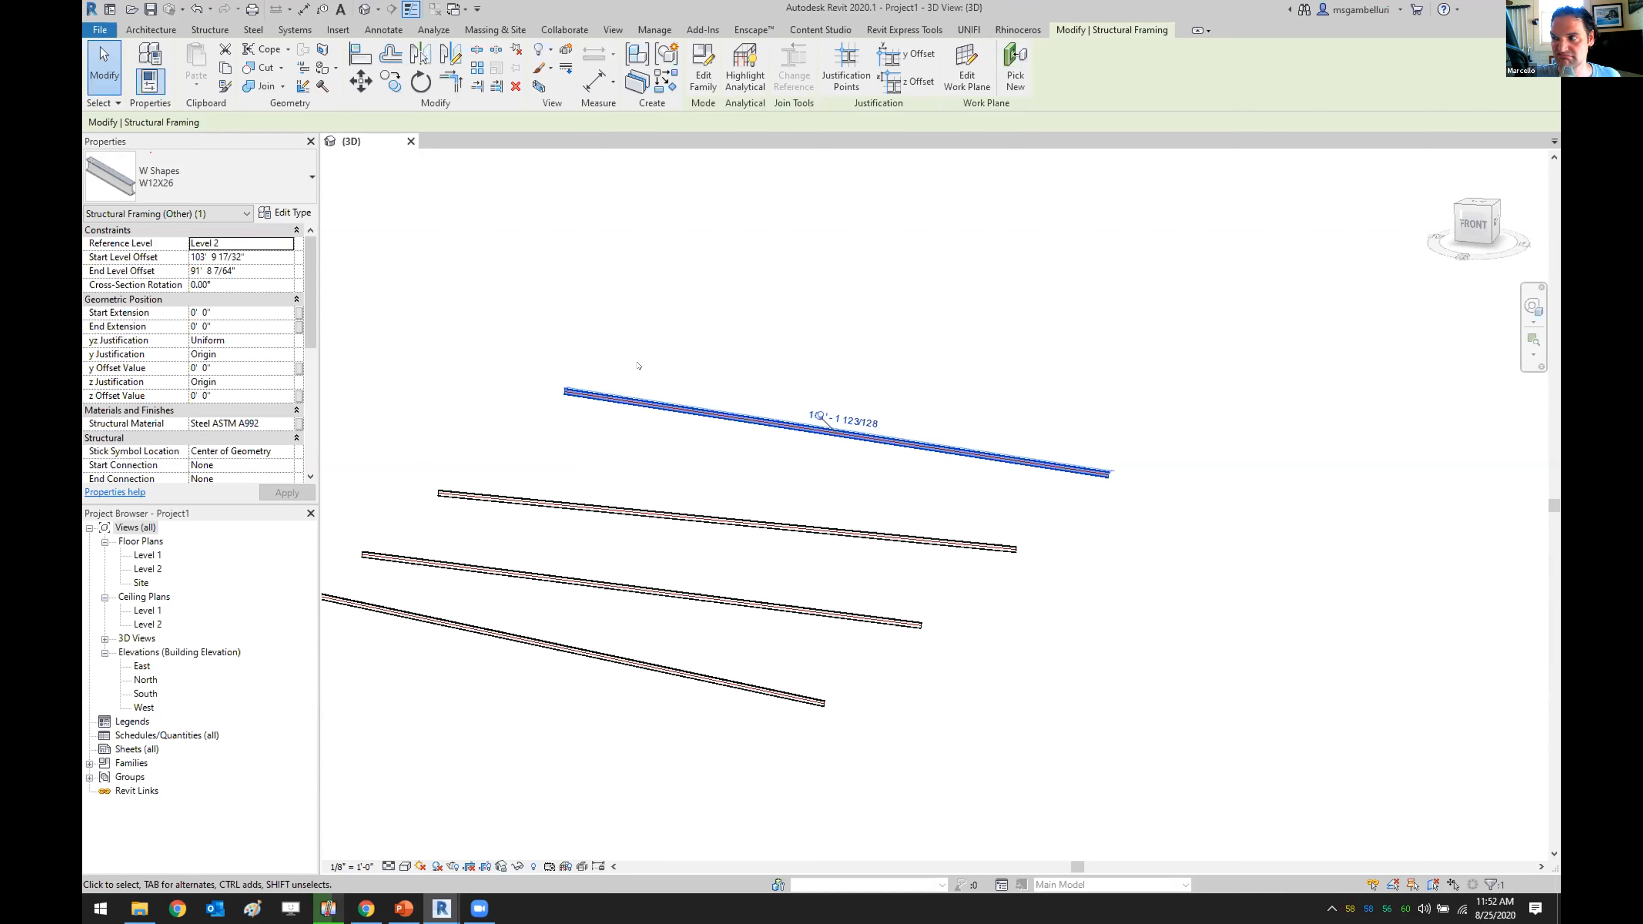
middle_click_drag(673, 358, 609, 363, "shift")
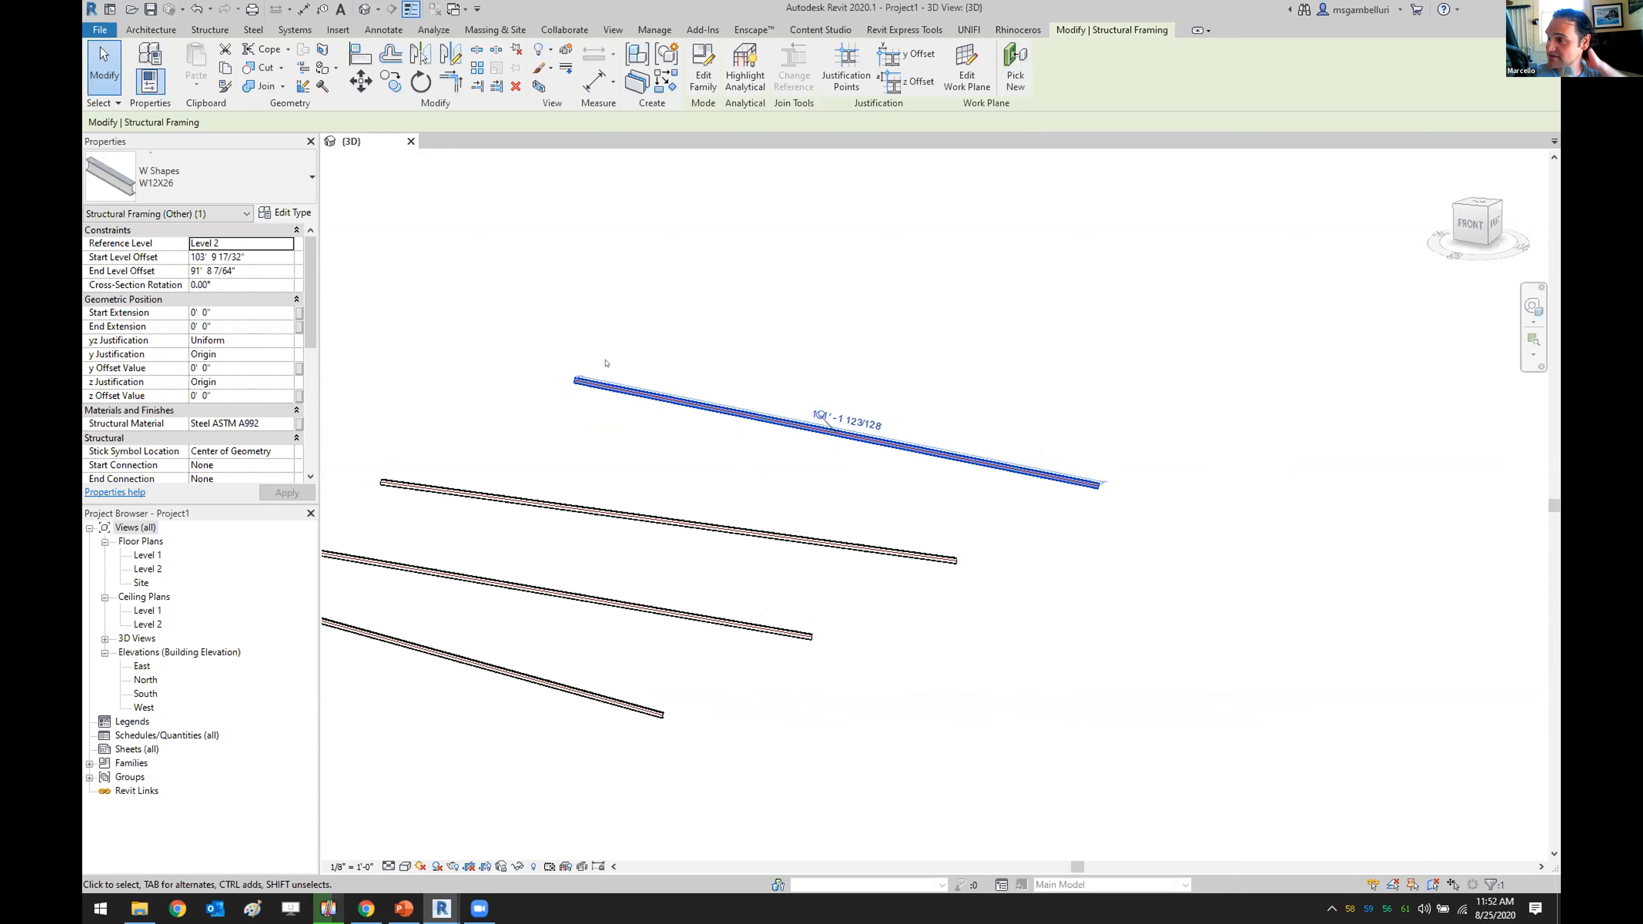
scroll(606, 363, "down", 3)
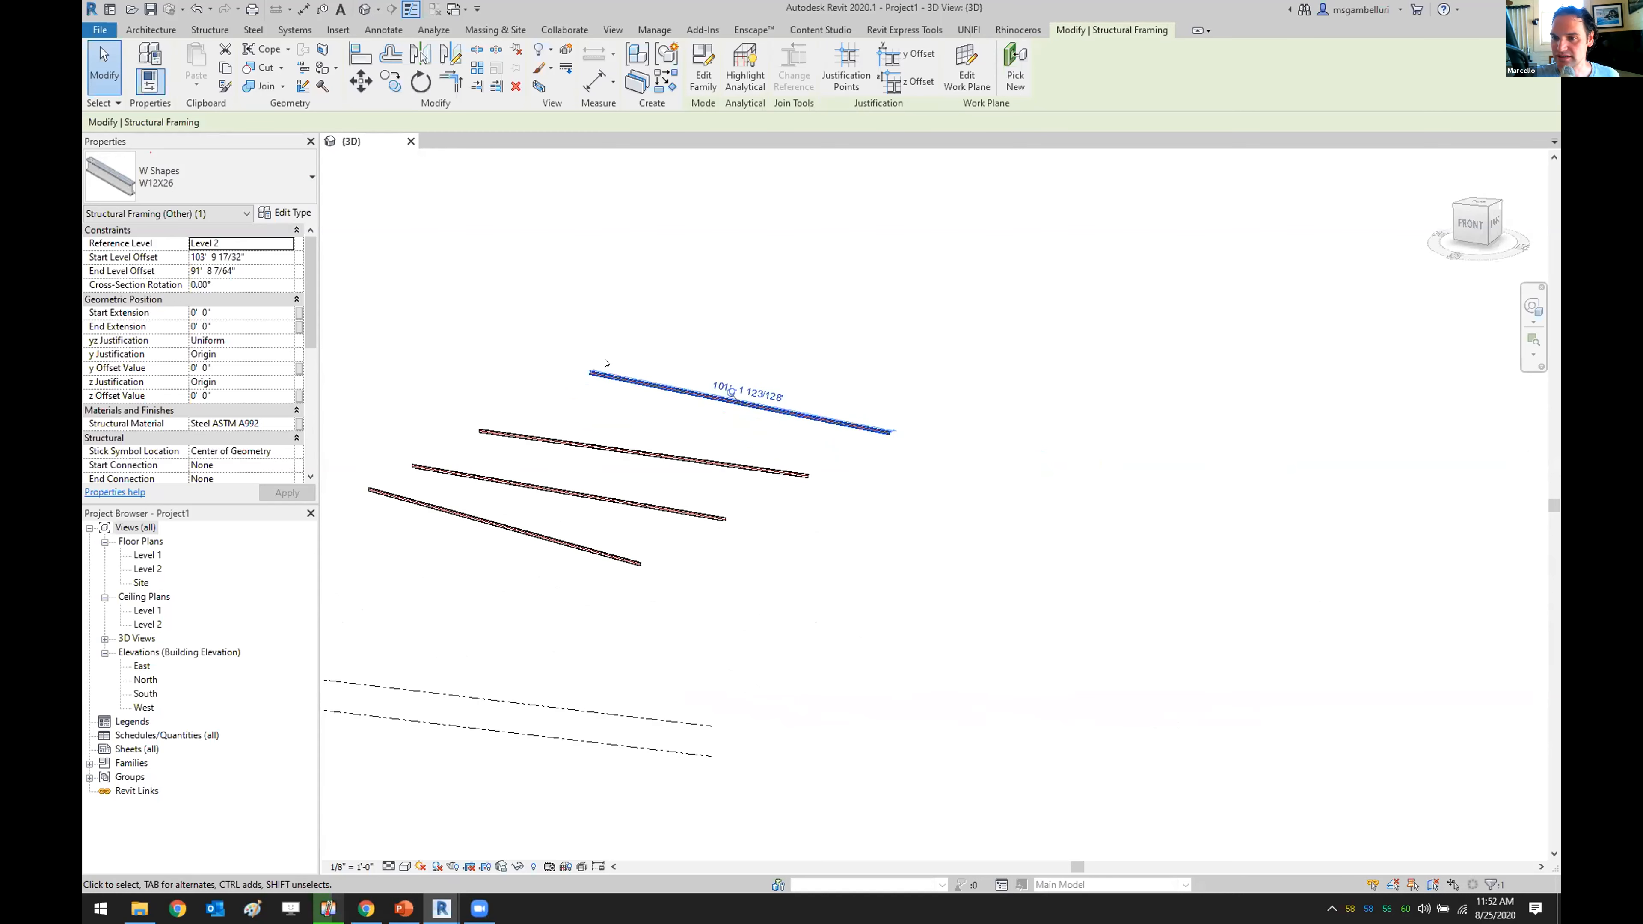
mouse_move(717, 554)
middle_mouse_down("shift")
mouse_move(660, 513)
mouse_move(719, 586)
middle_mouse_up("shift")
middle_click_drag(719, 586, 939, 561)
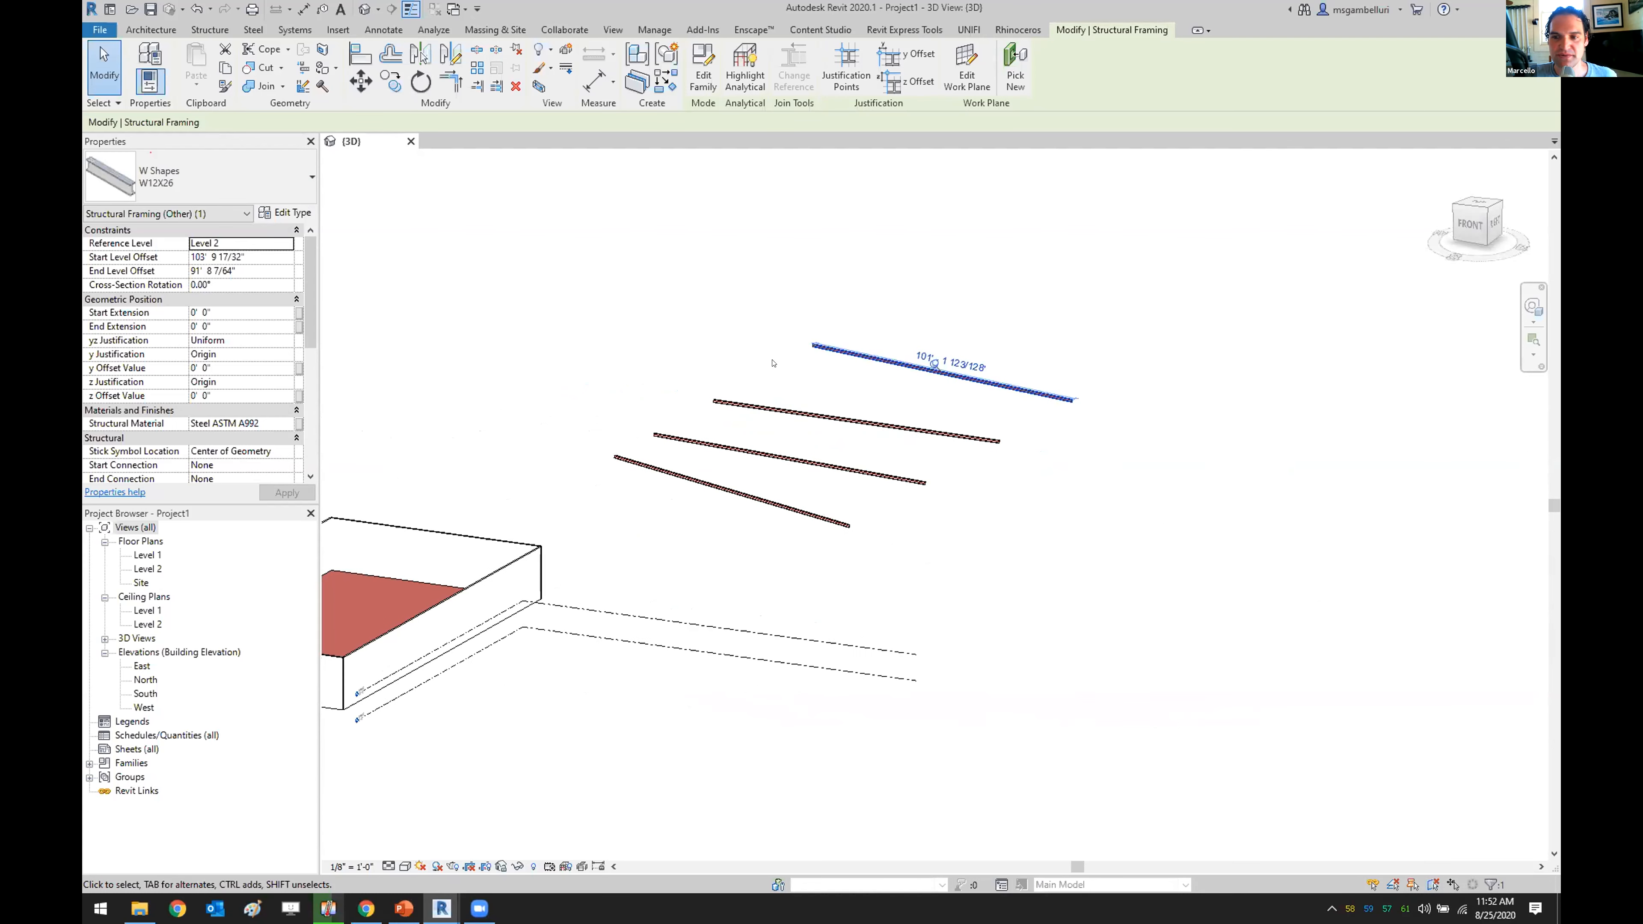
middle_click_drag(789, 536, 557, 569, "shift")
- Unpin the beam farthest from the walls and move it away from its red source line
left_click(865, 264)
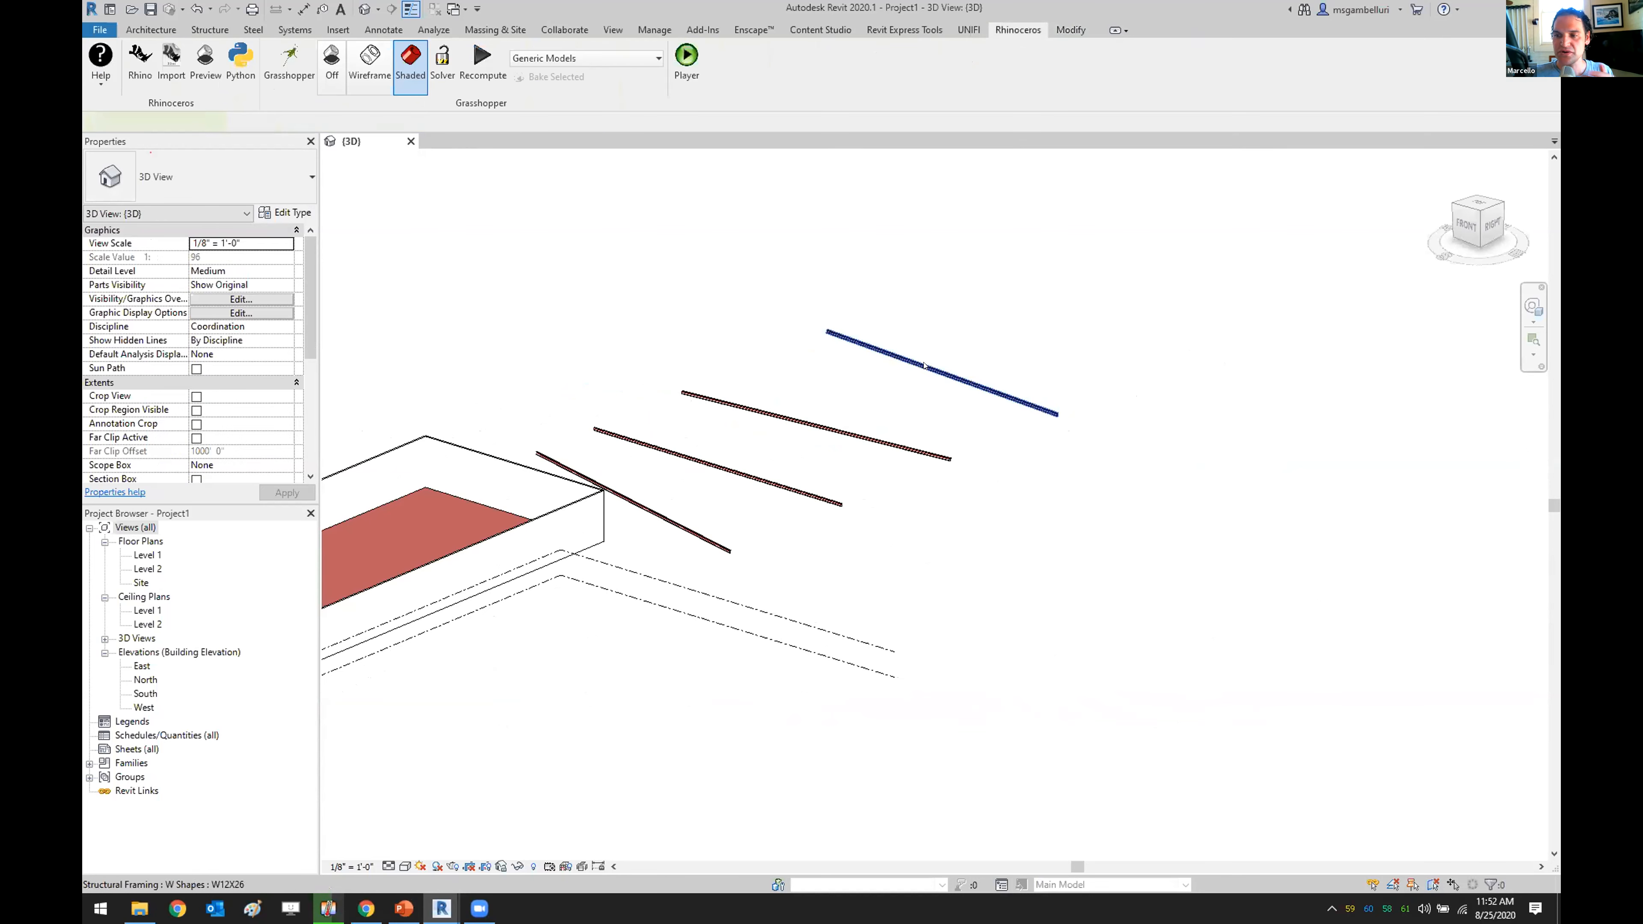
left_click(924, 366)
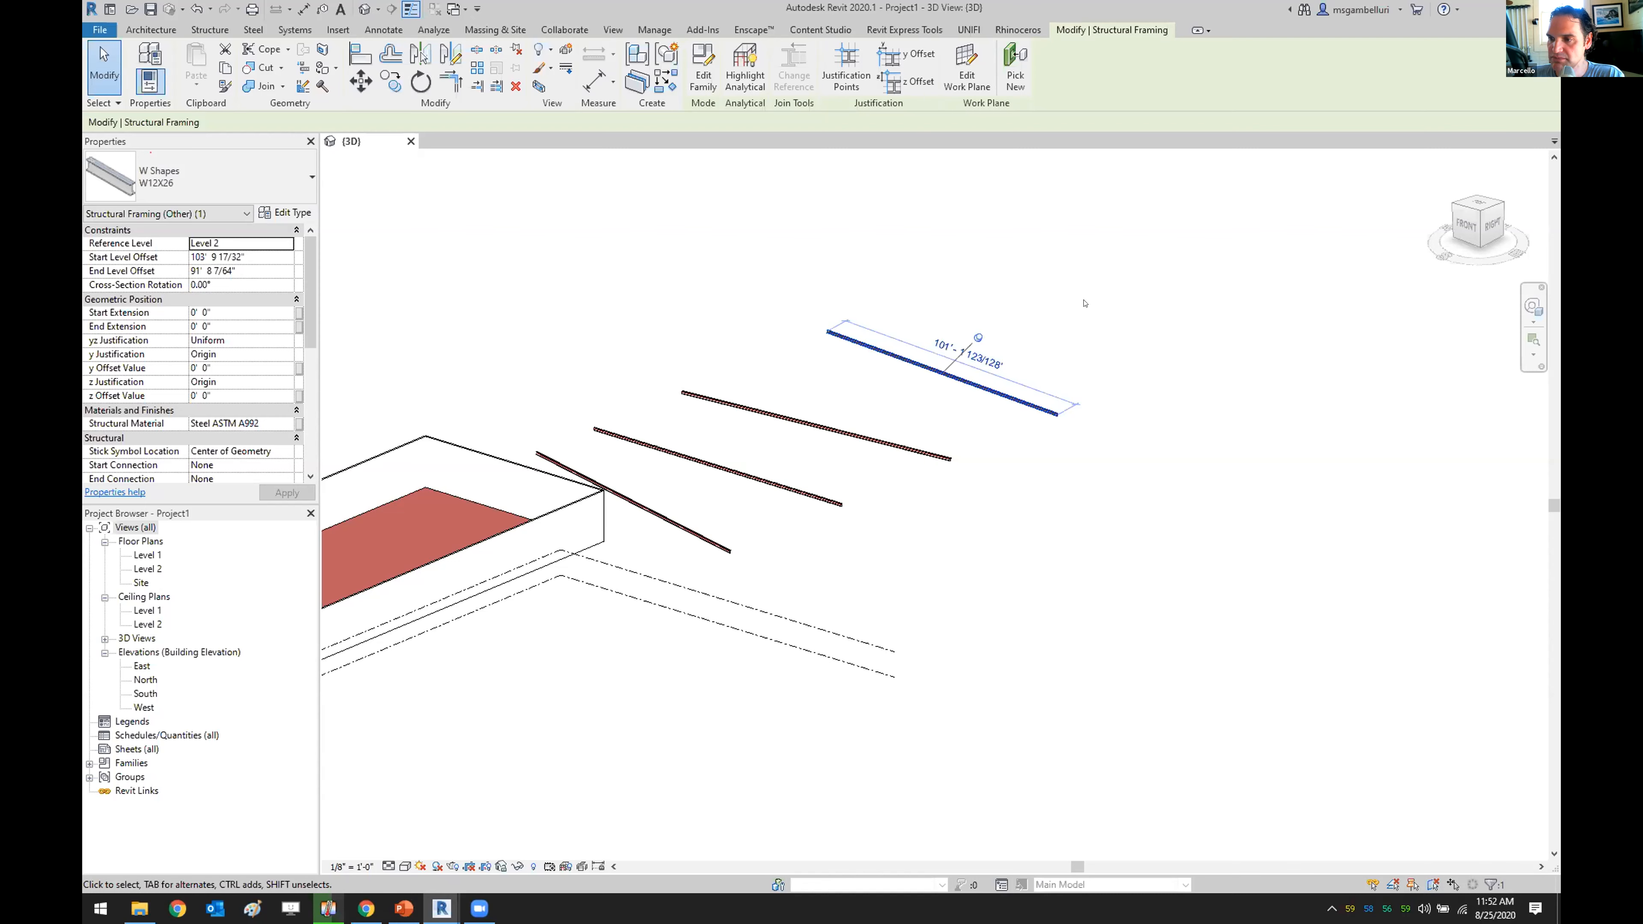
scroll(1008, 341, "up", 5)
key("Escape")
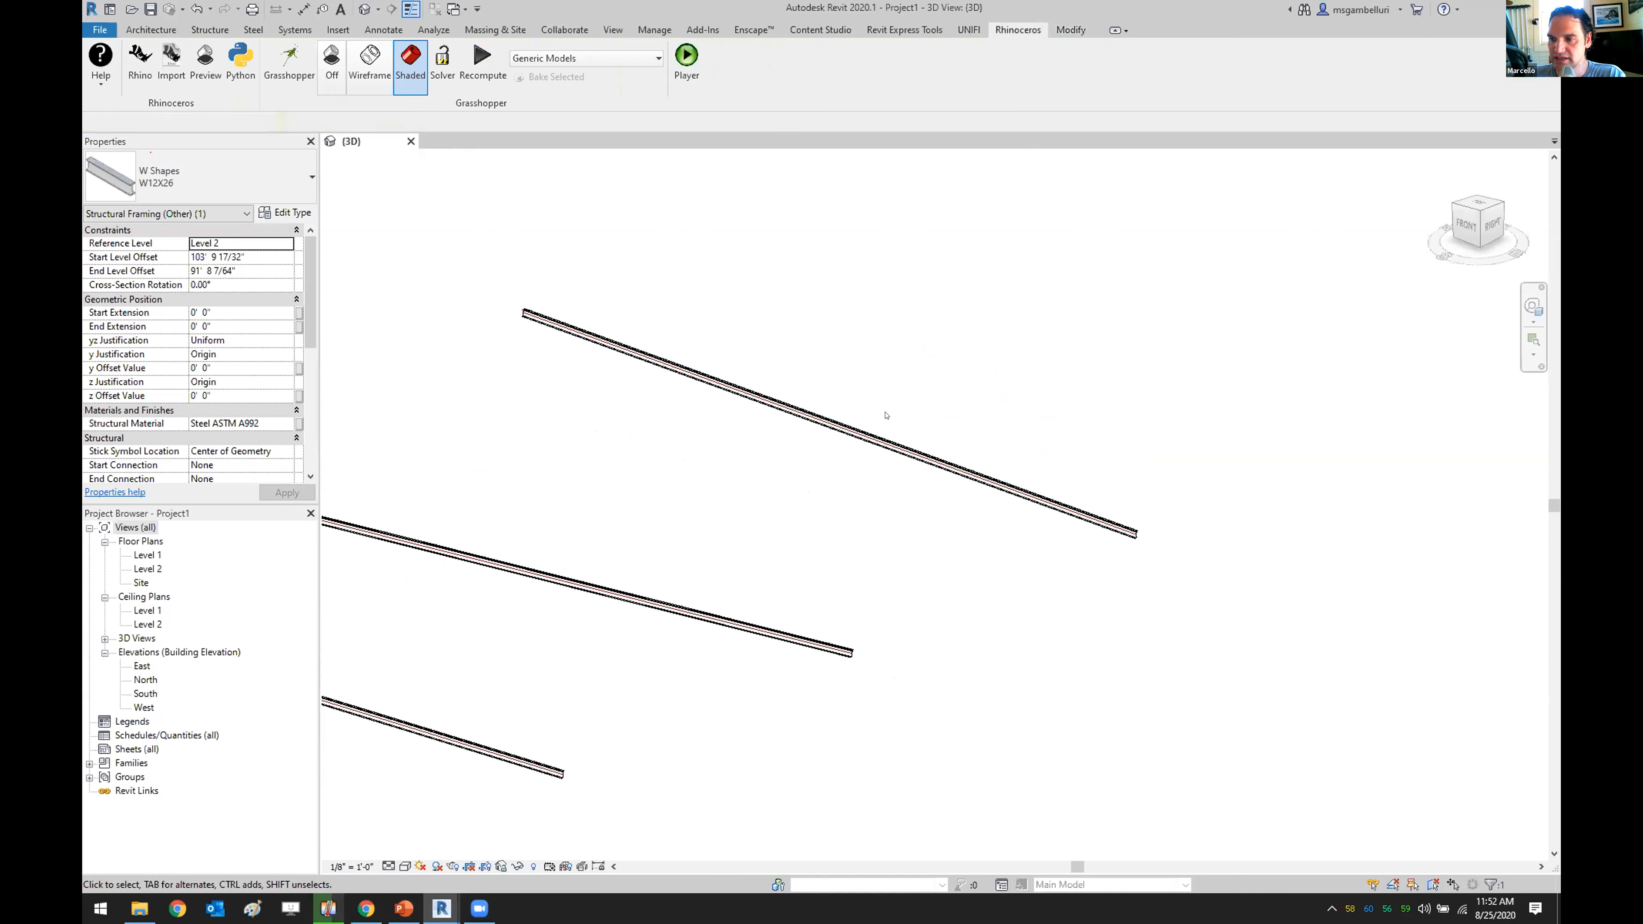
left_click(873, 447)
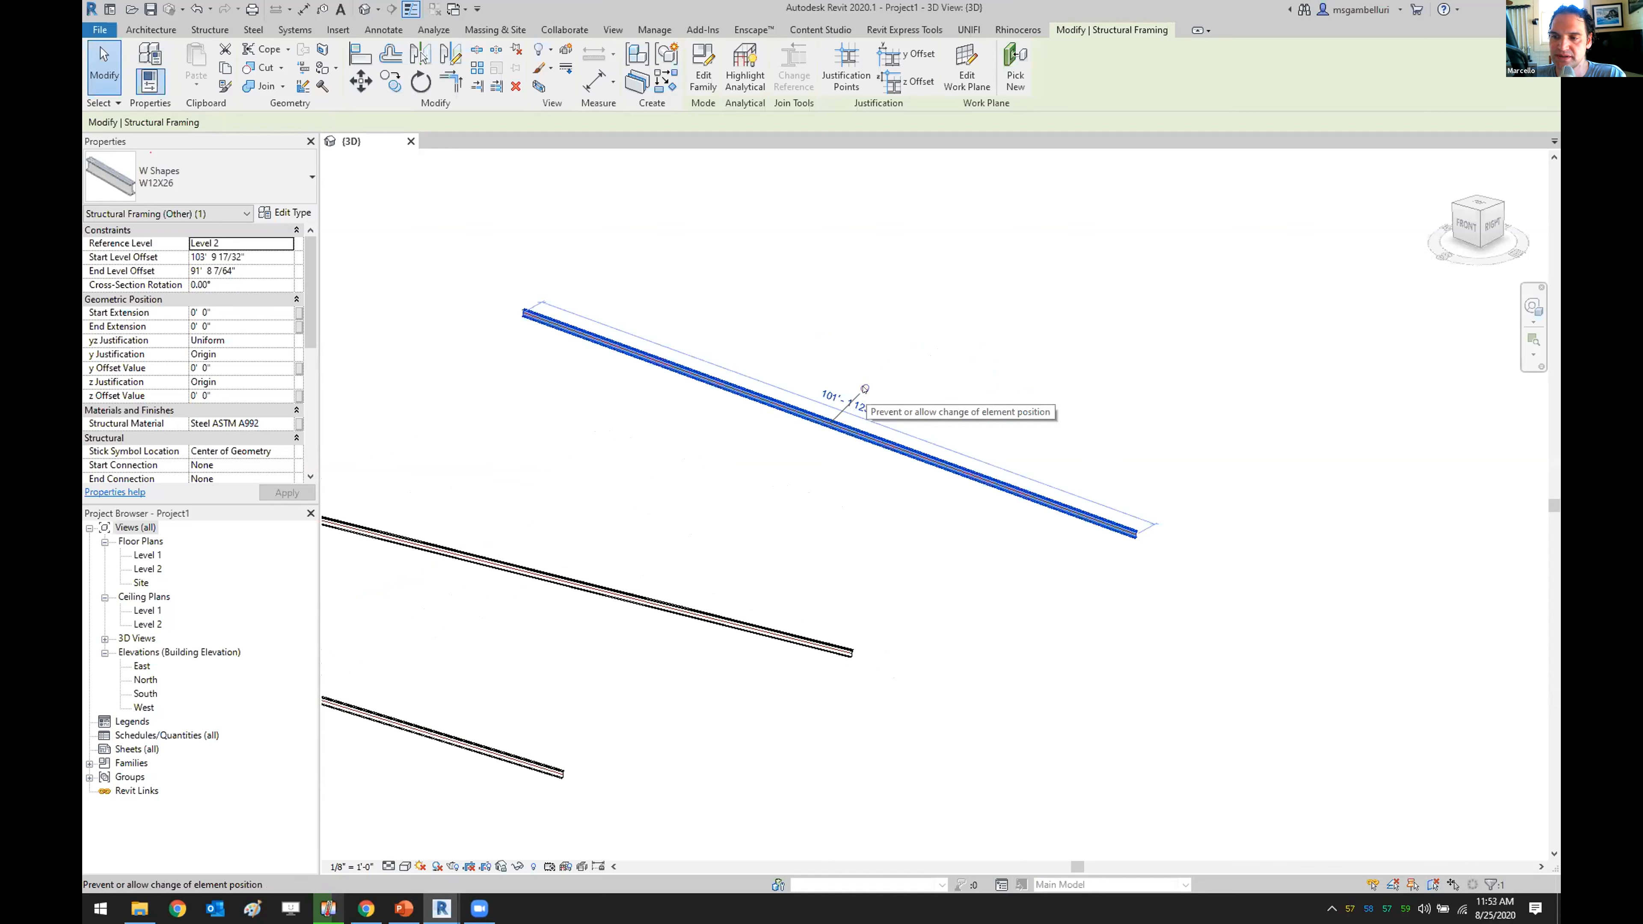
left_click(865, 389)
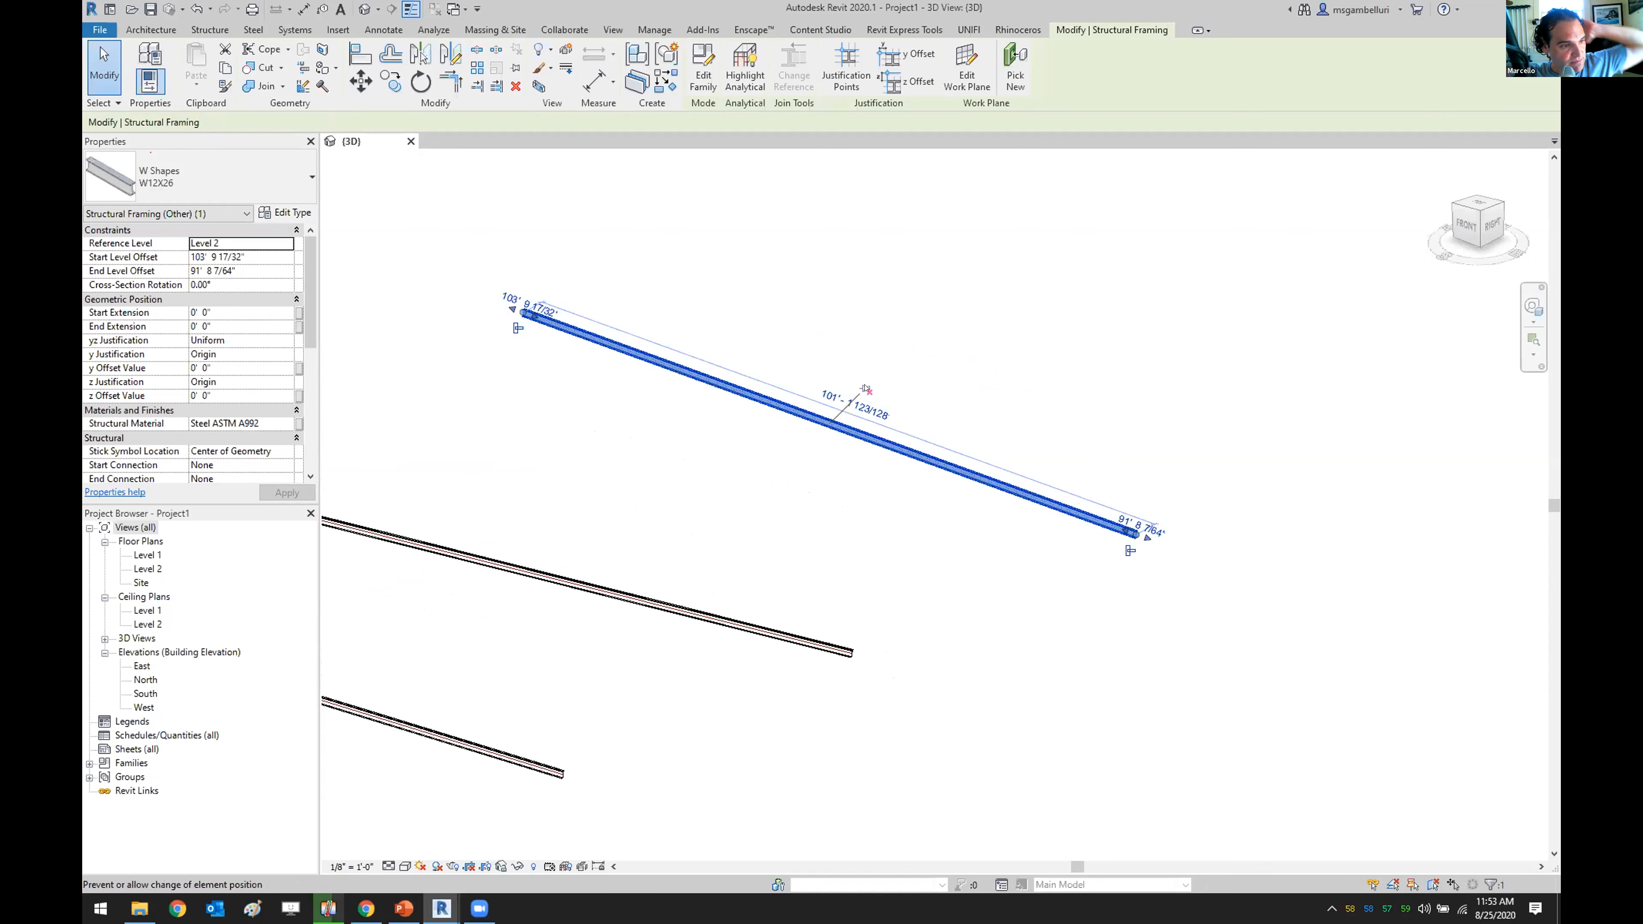
left_click_drag(892, 444, 1031, 271)
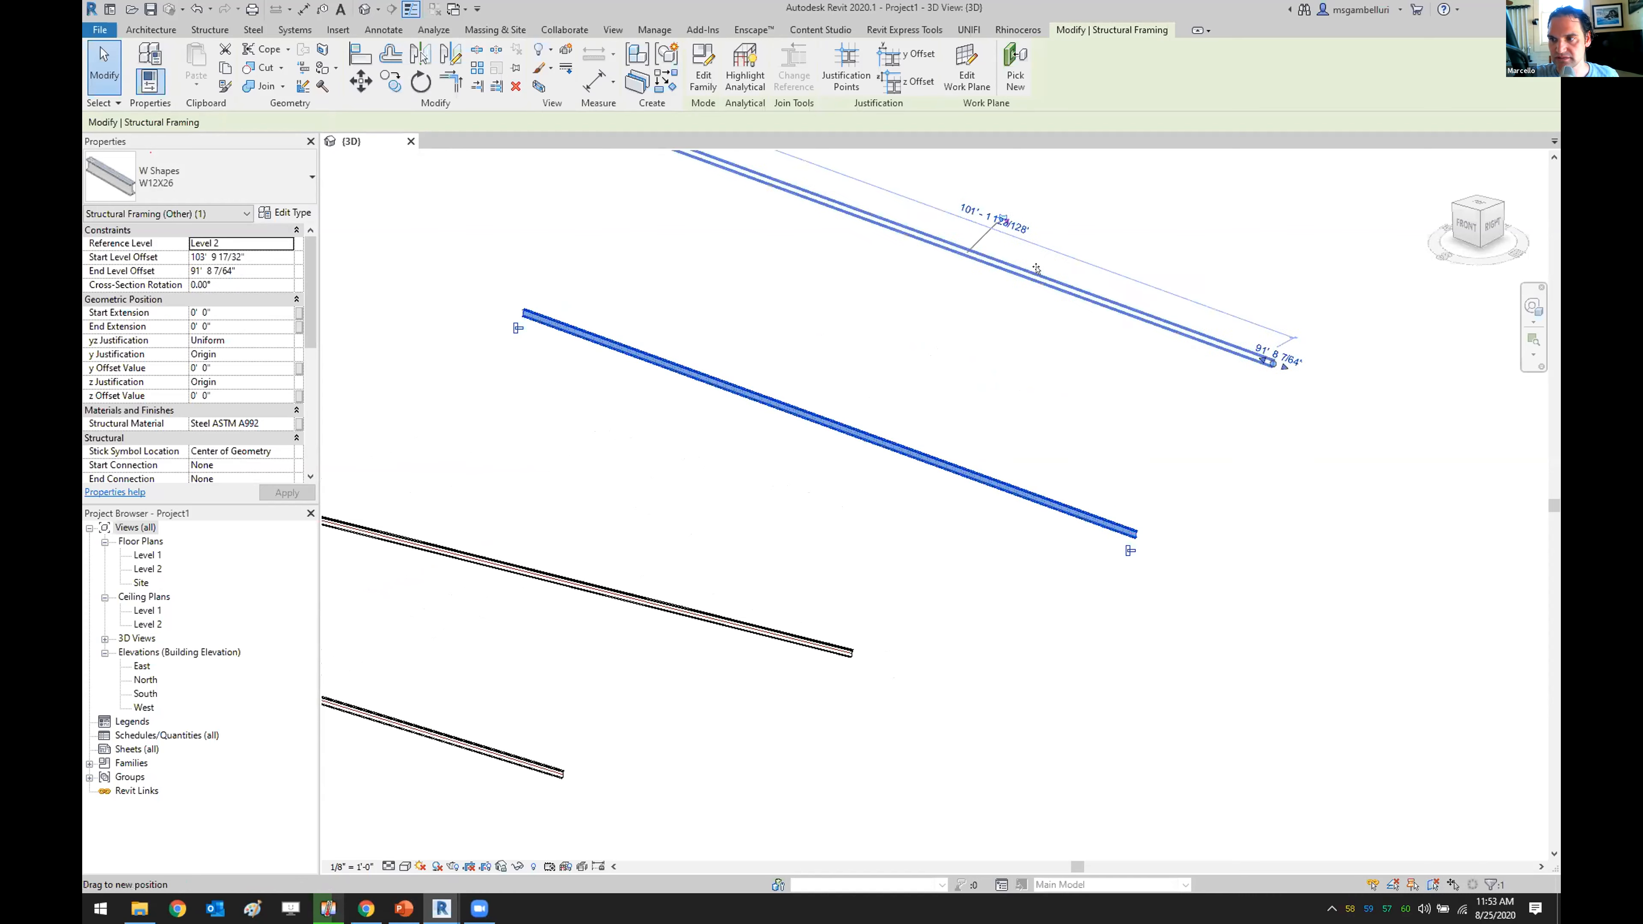
scroll(1157, 518, "down", 3)
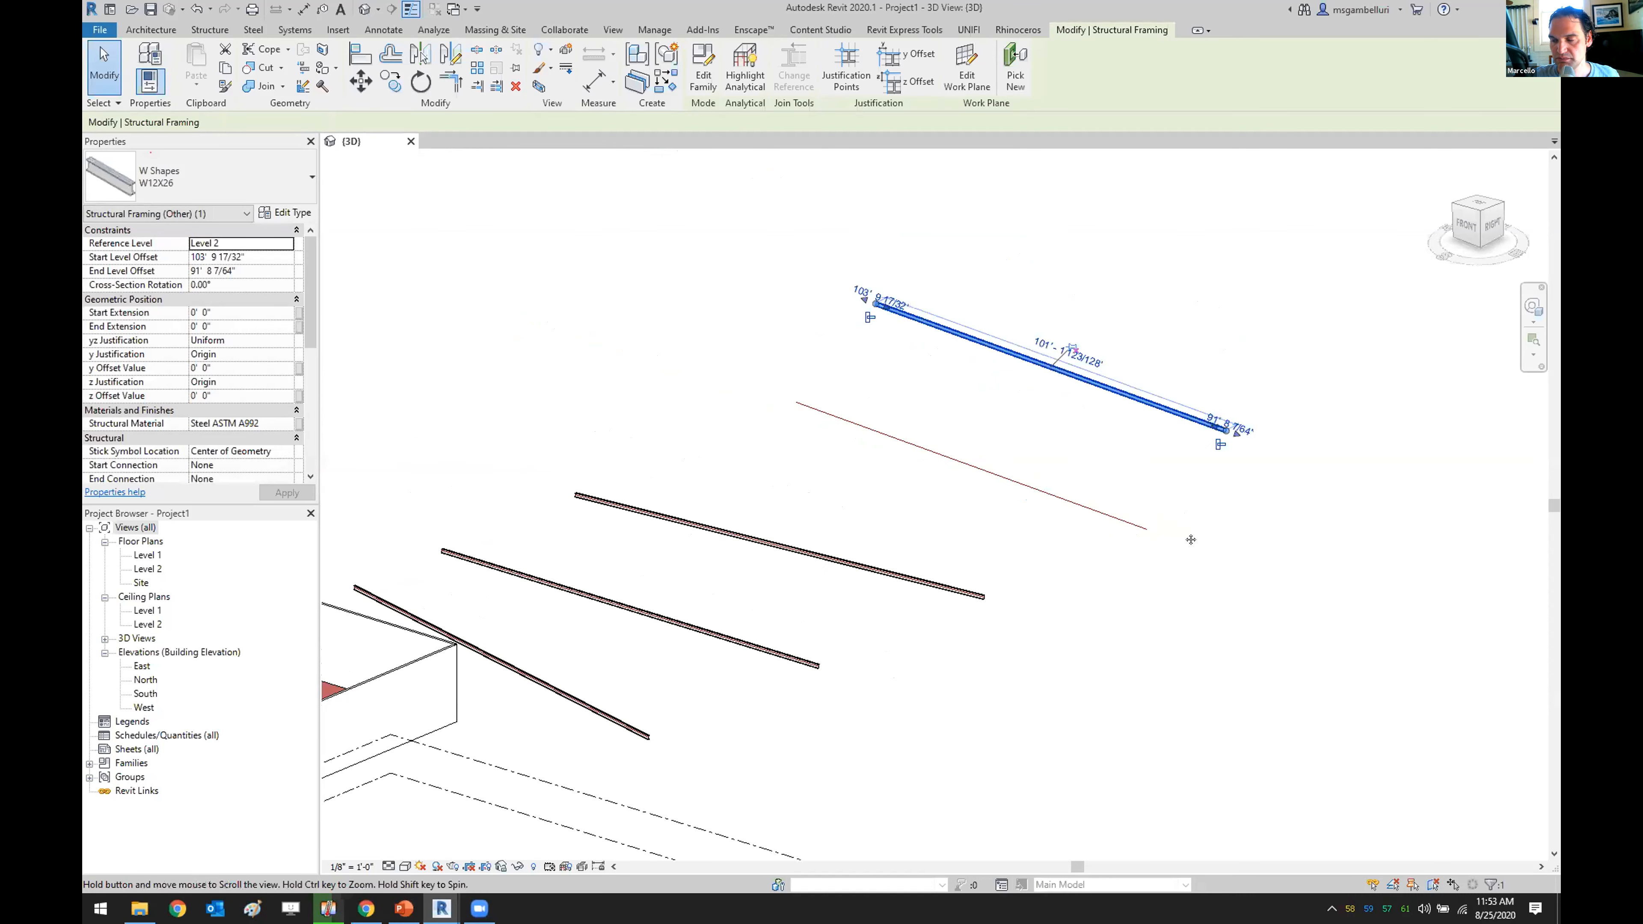
middle_click_drag(1188, 533, 1085, 551)
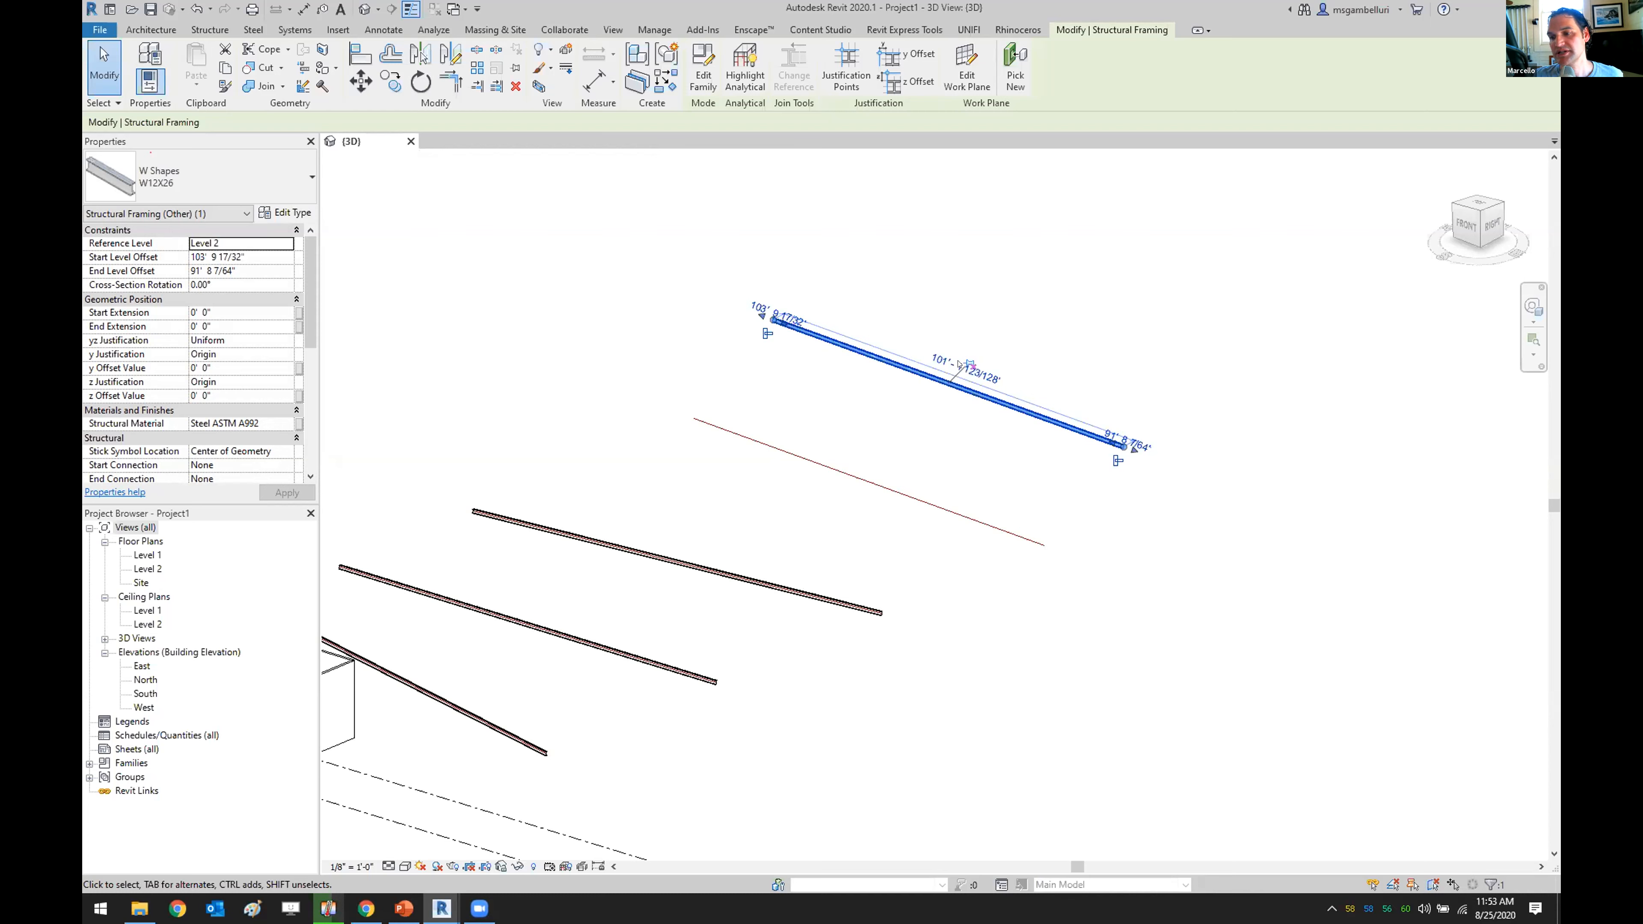
- Select the still-pinned neighbouring beam and compare it with the beam moved off its source line
left_click(747, 575)
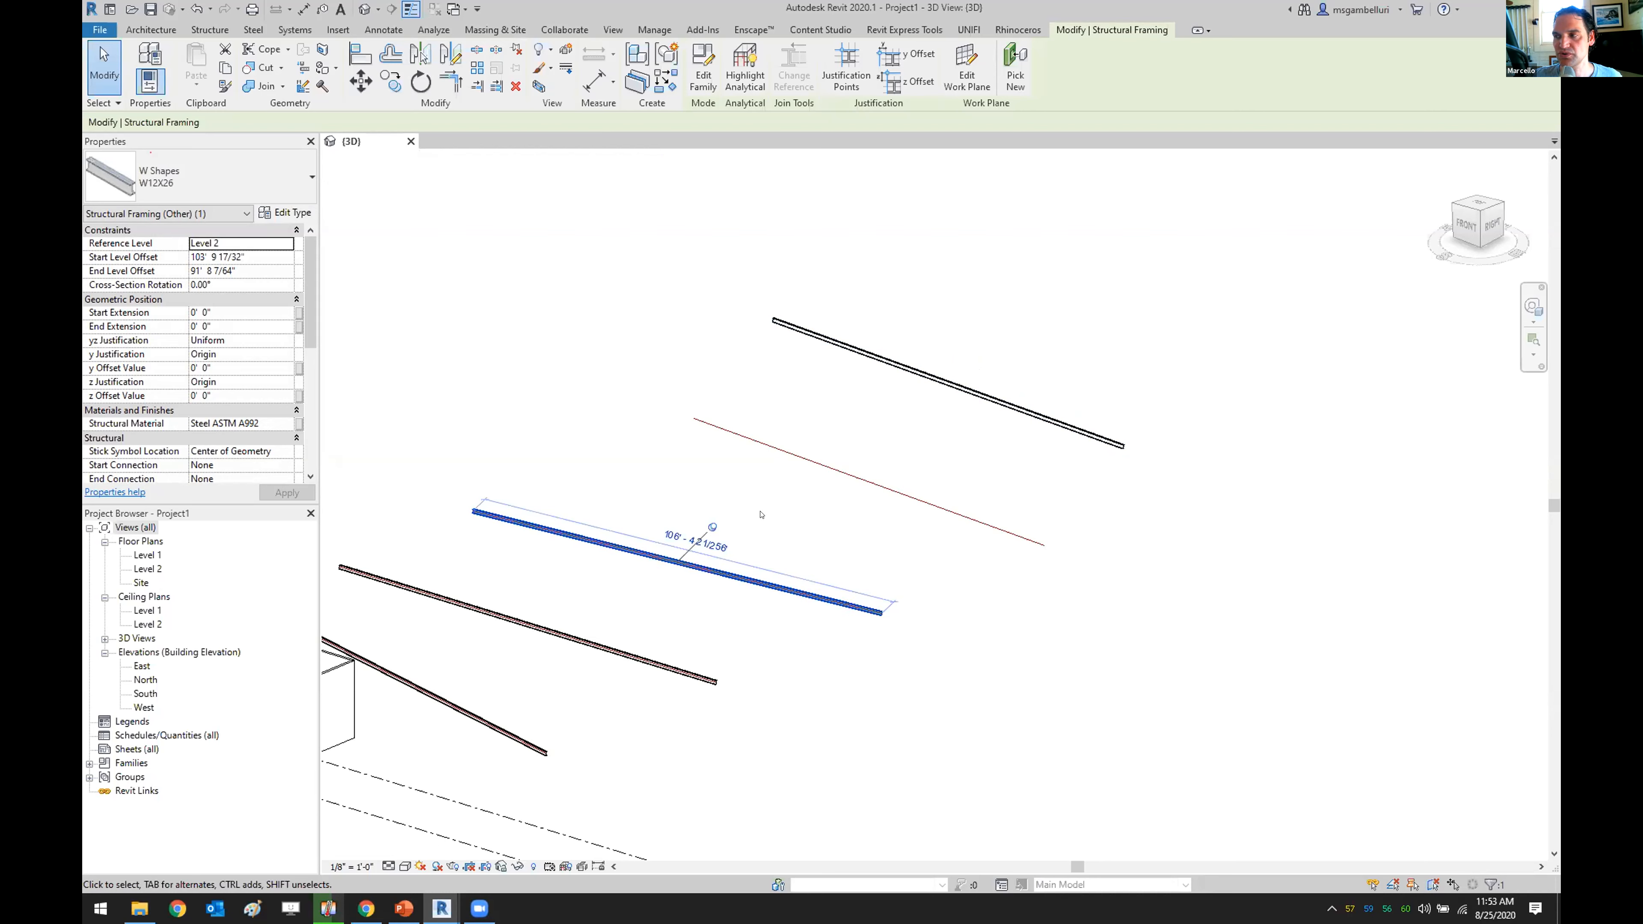
scroll(737, 596, "up", 2)
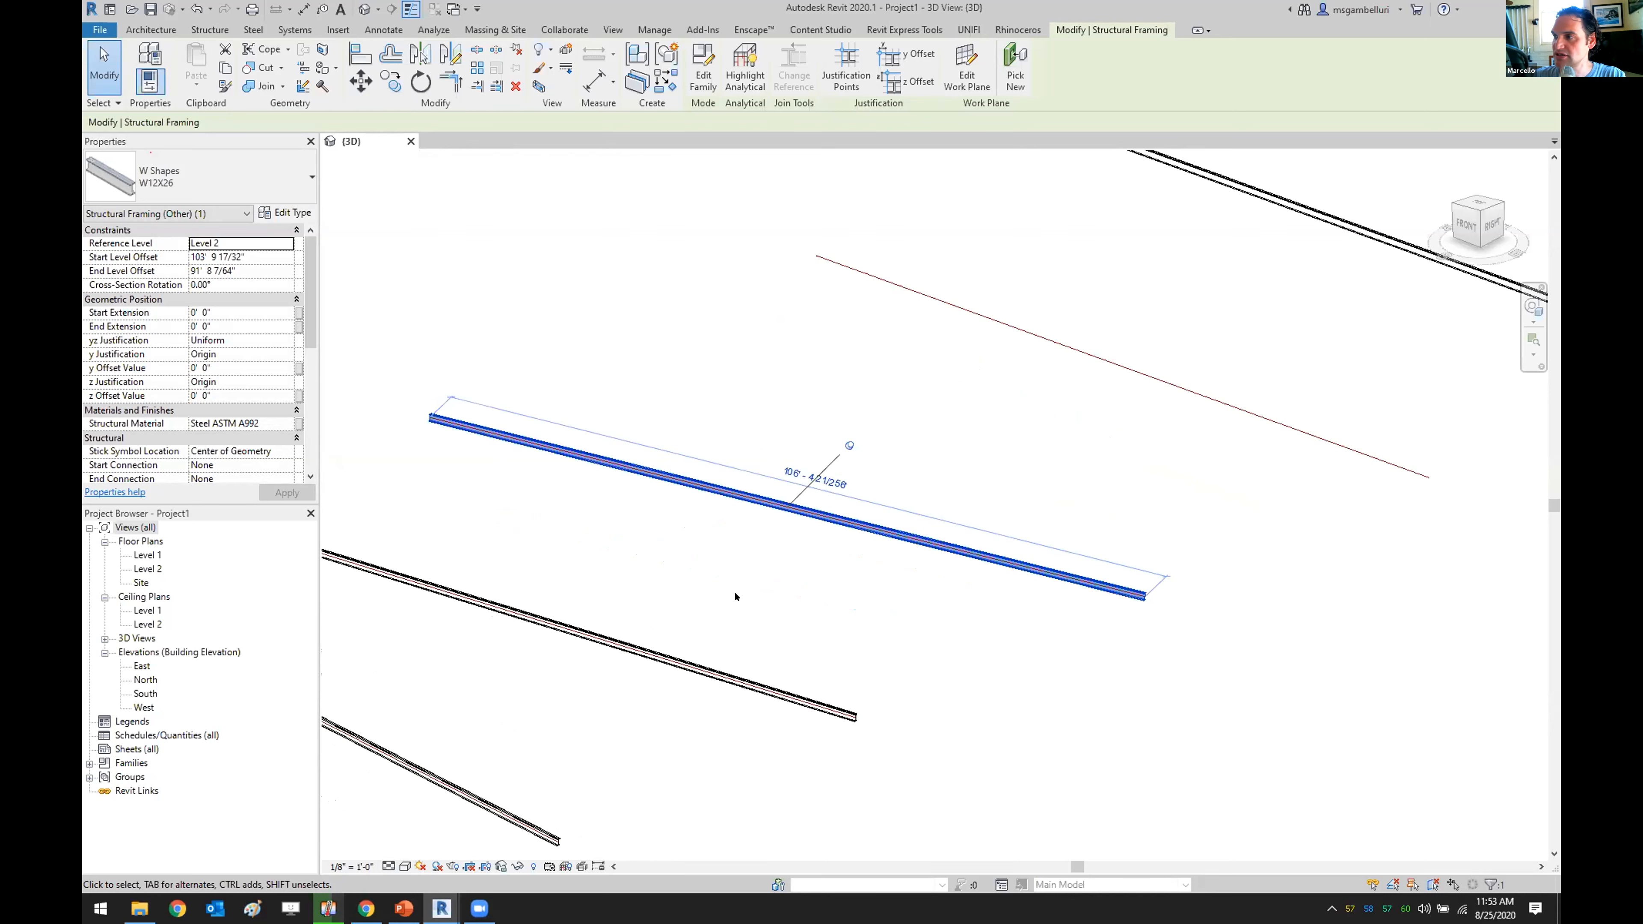
left_click(1135, 253)
scroll(1135, 253, "down", 3)
left_click(1155, 217)
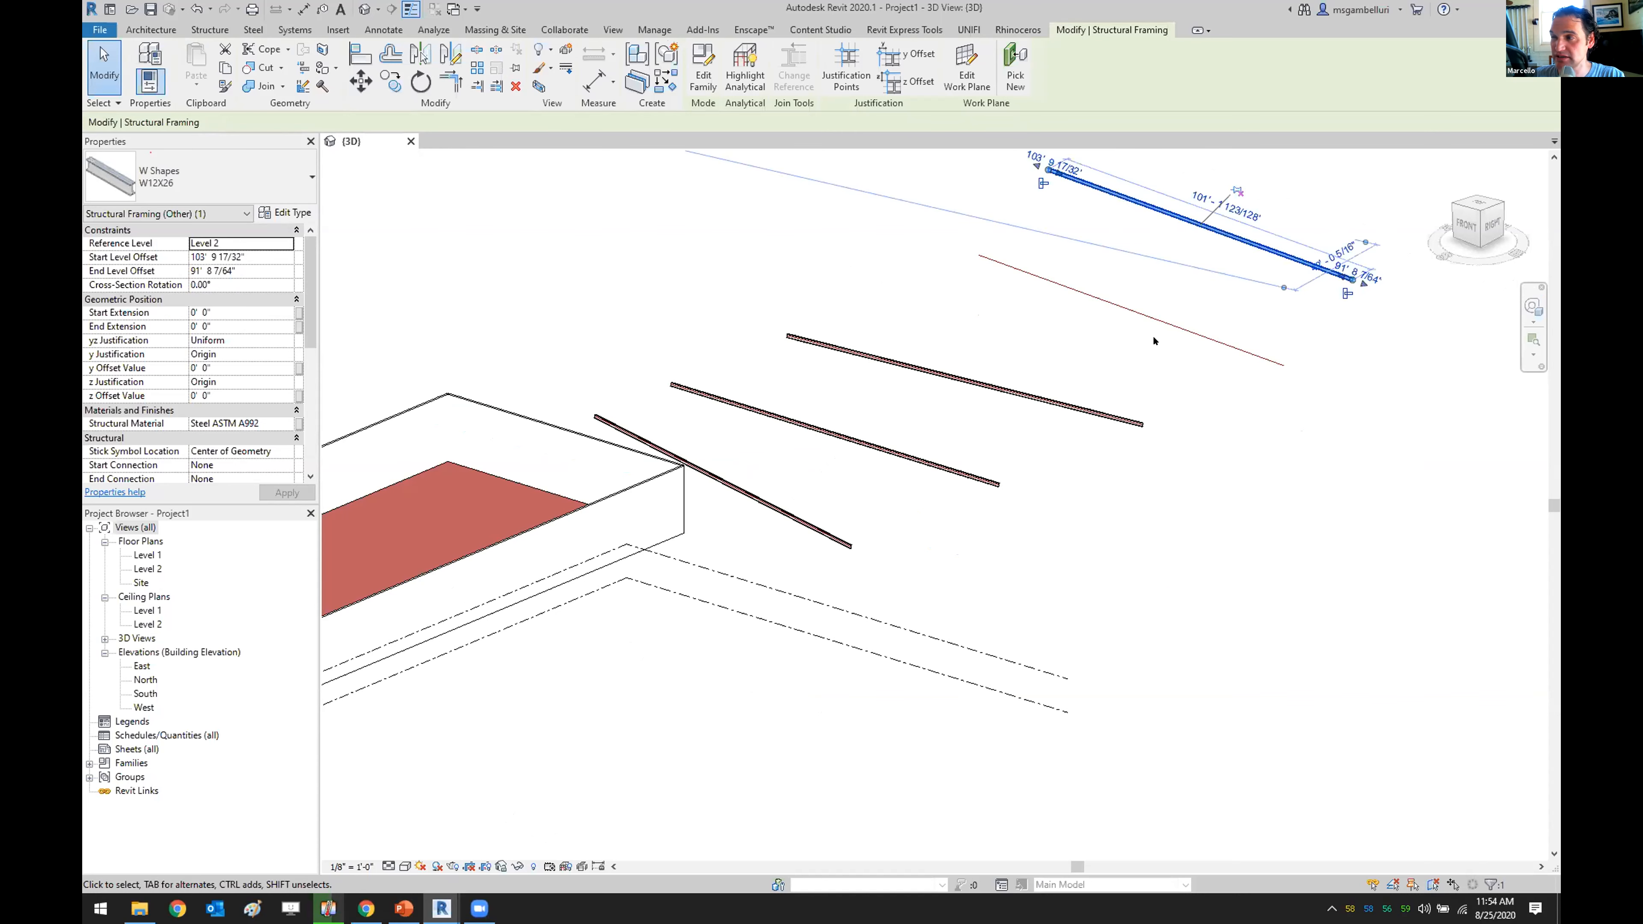
middle_click_drag(1154, 341, 939, 313)
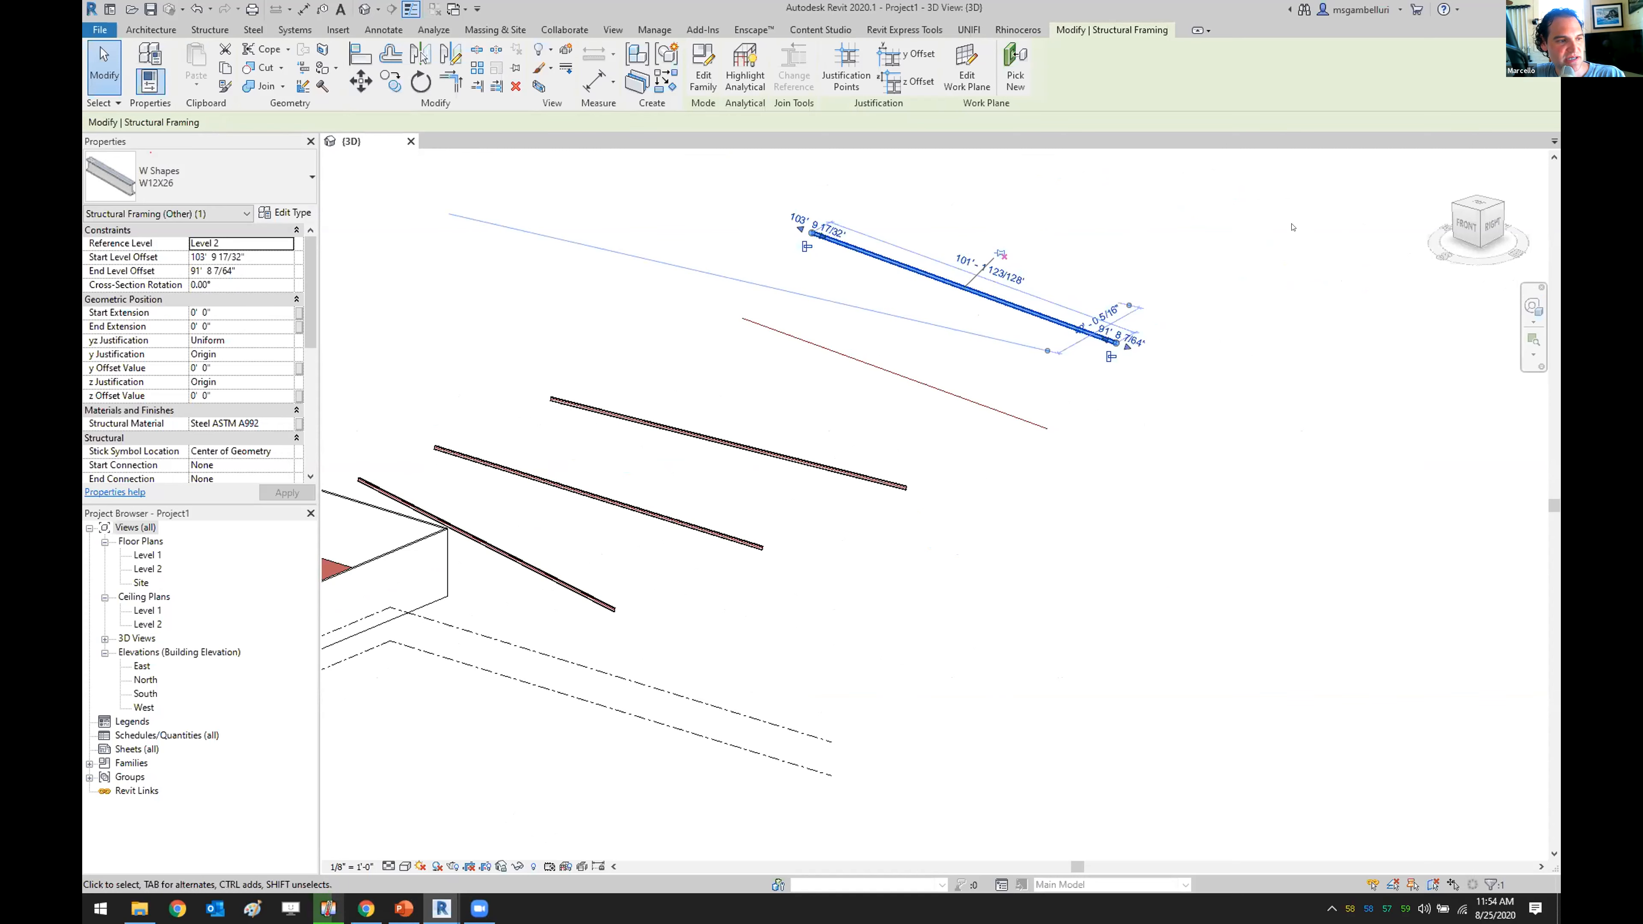
- Check the neighbouring beam's pin once more, and reselect the moved beam to inspect its pin and end controls
left_click(995, 225)
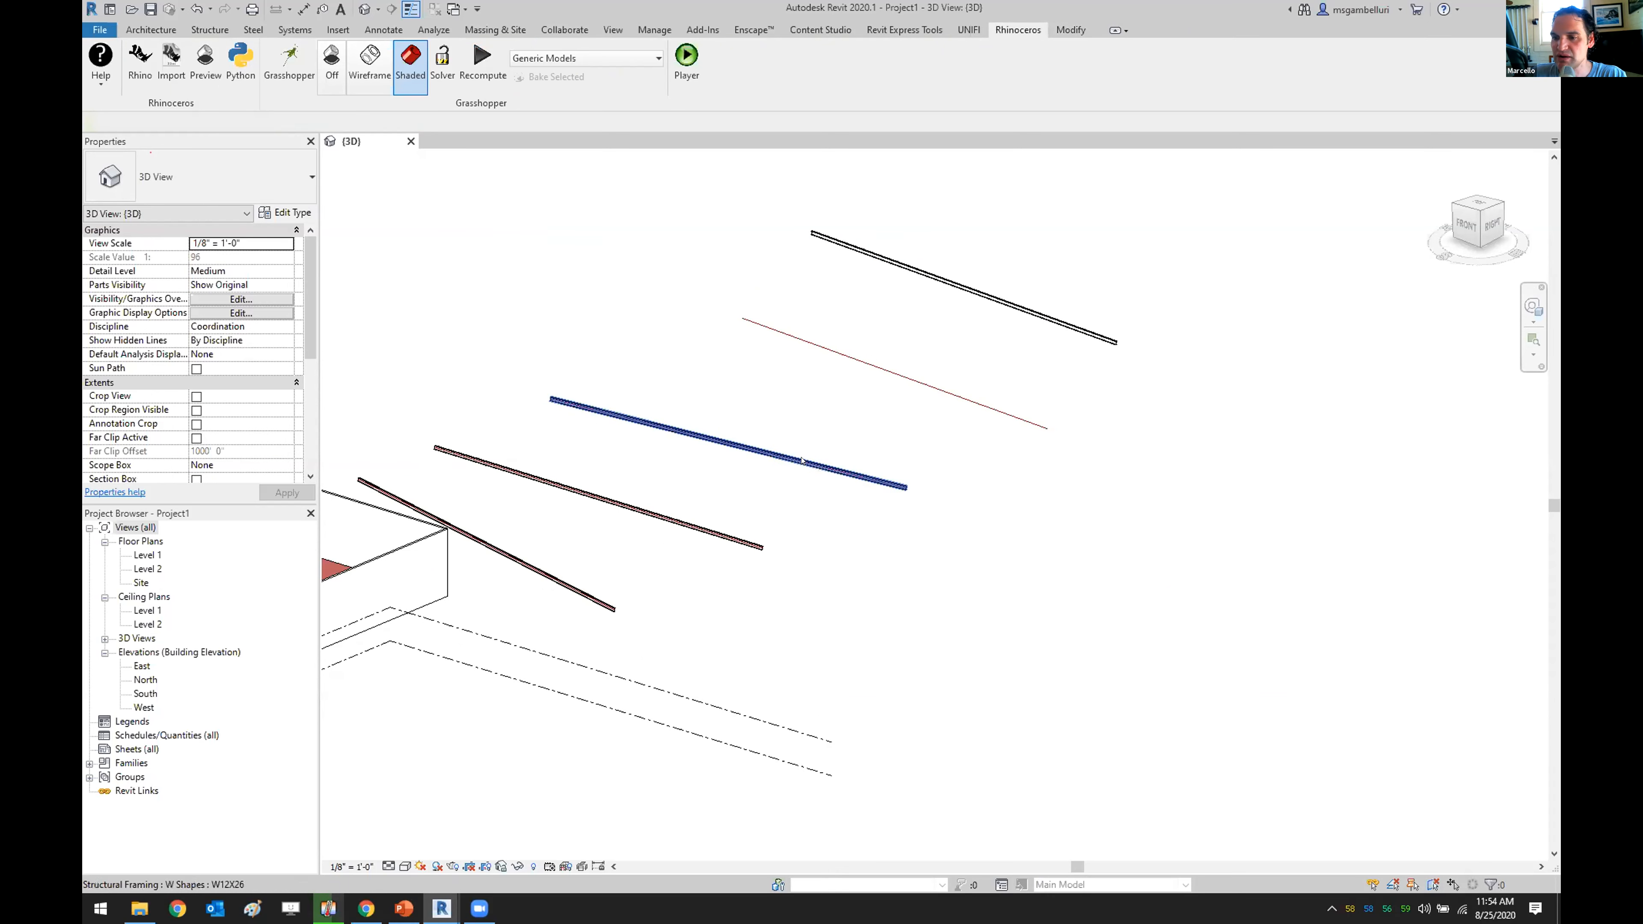
left_click(723, 441)
scroll(750, 404, "up", 4)
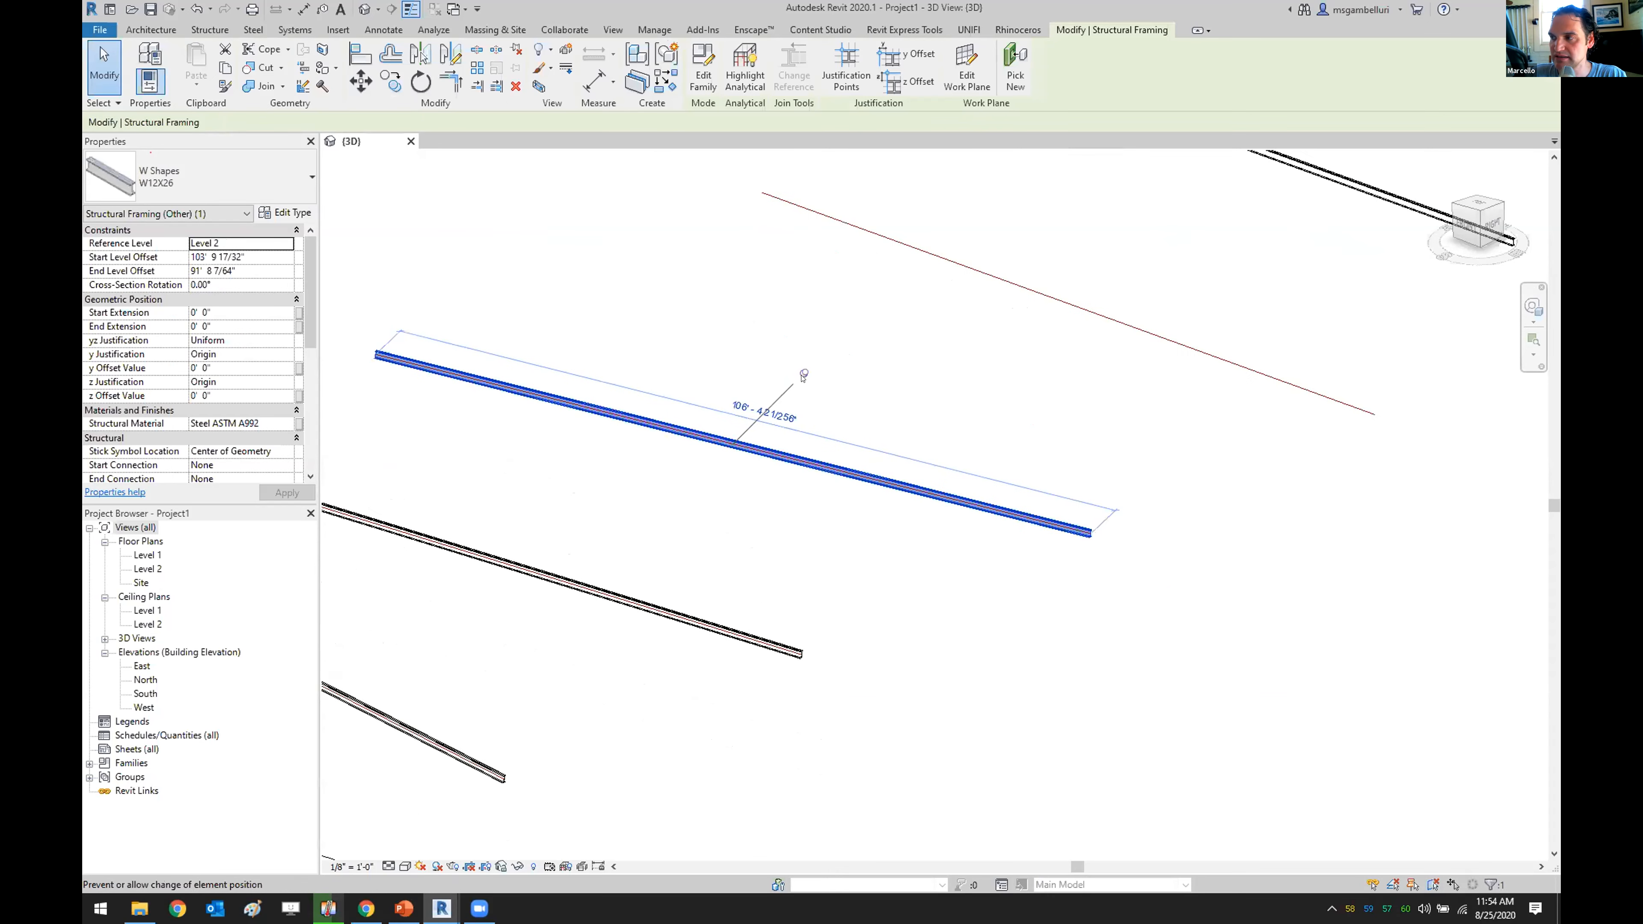
scroll(803, 377, "down", 4)
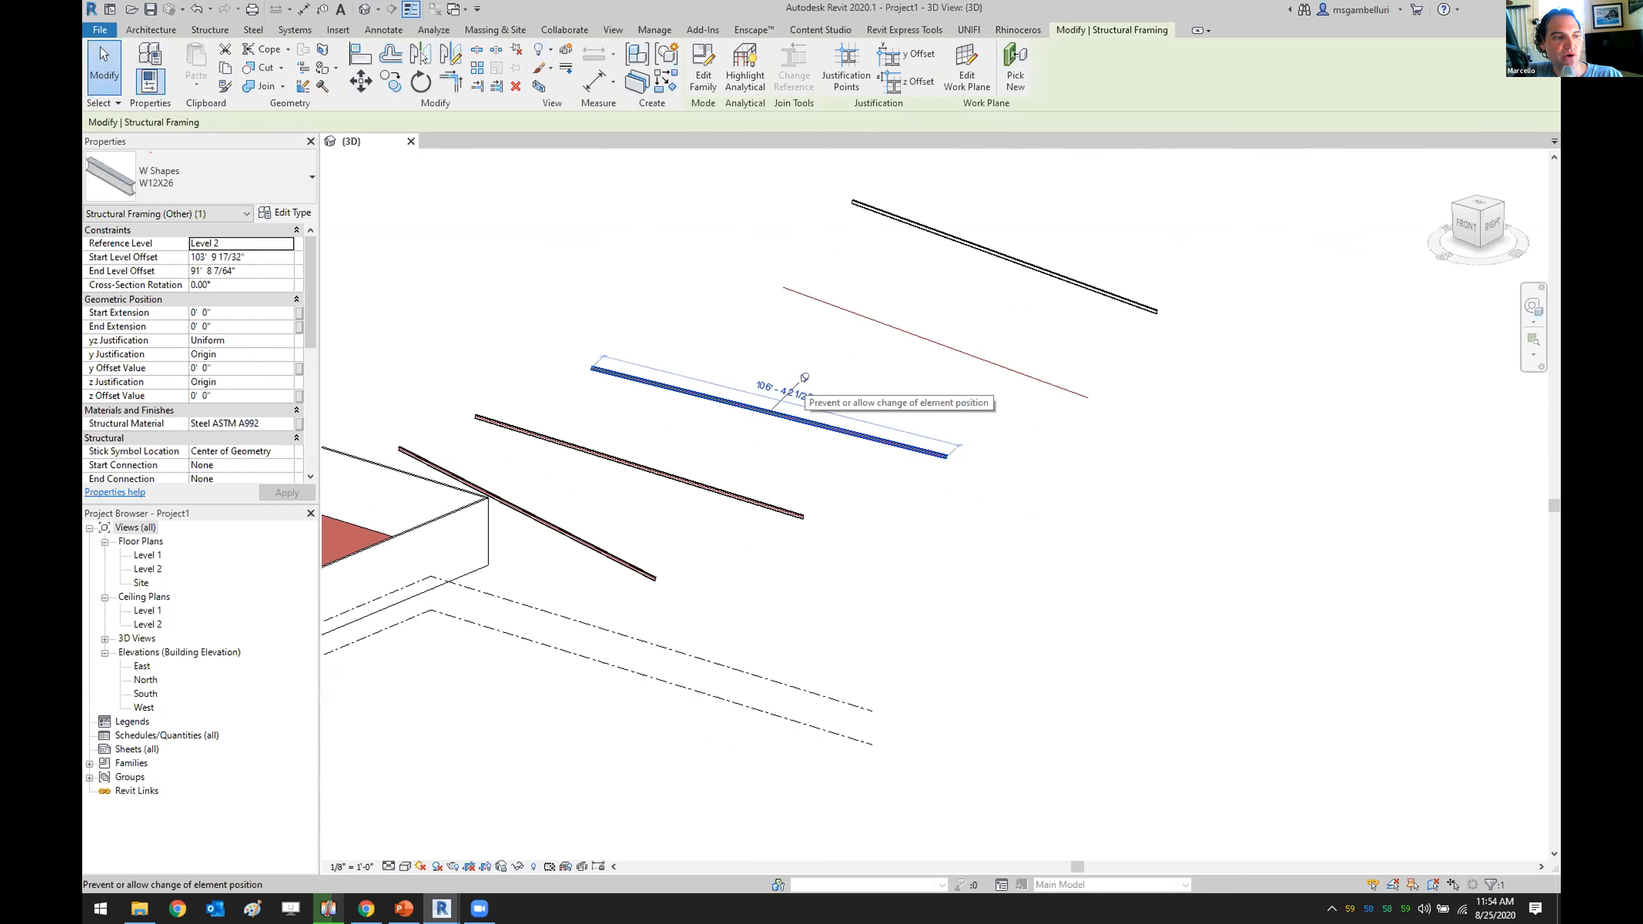
left_click(984, 242)
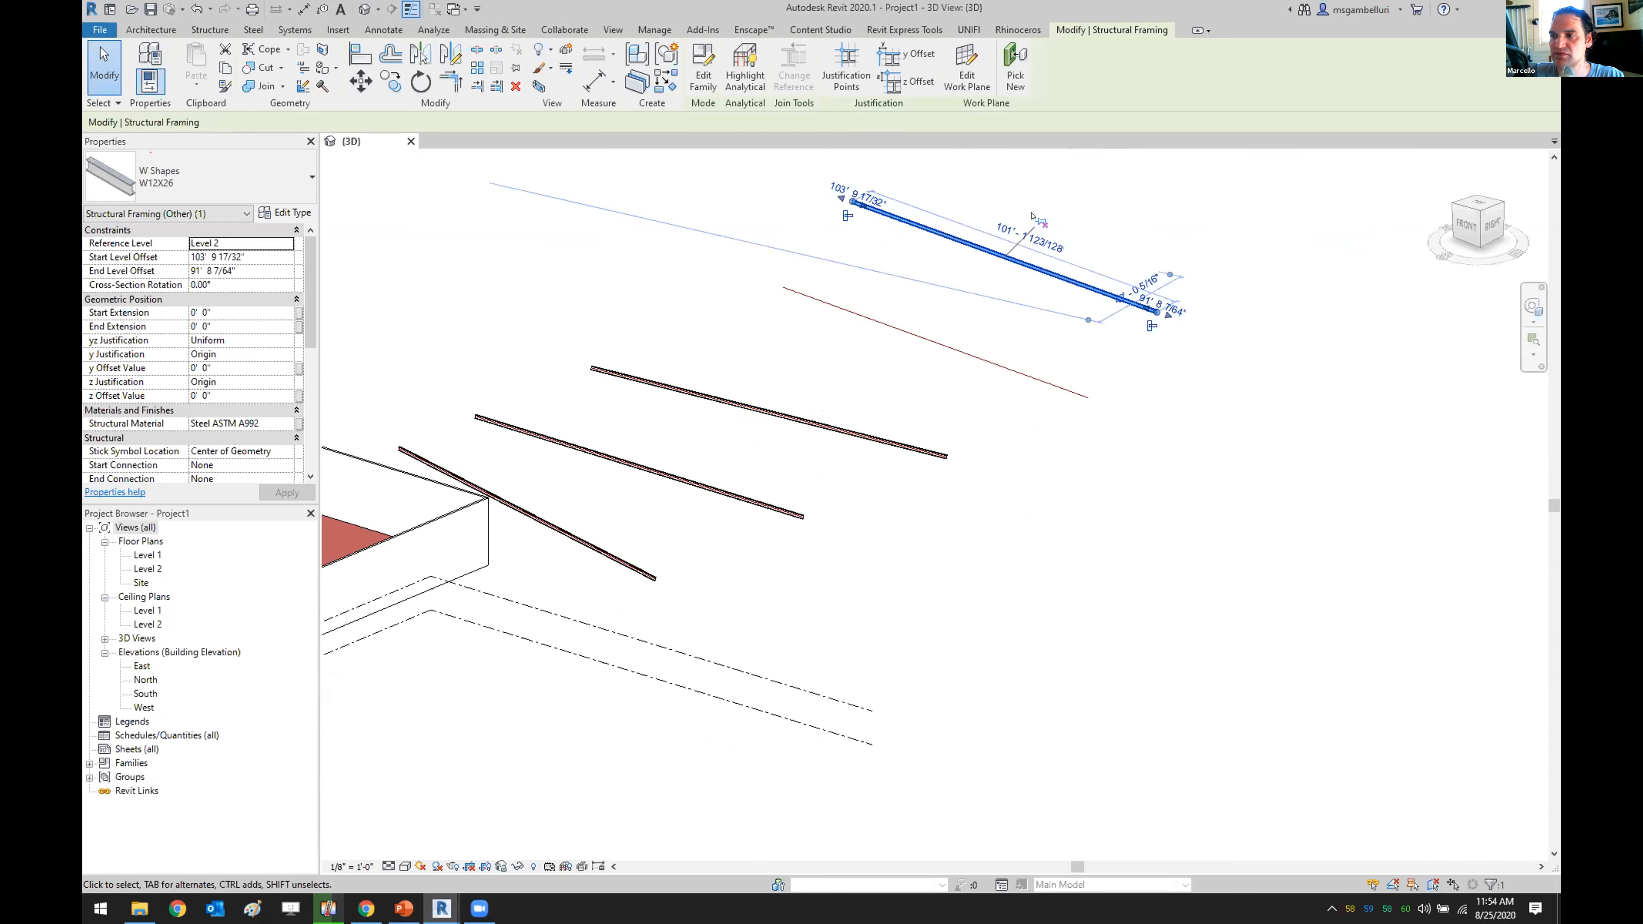
left_click(1093, 215)
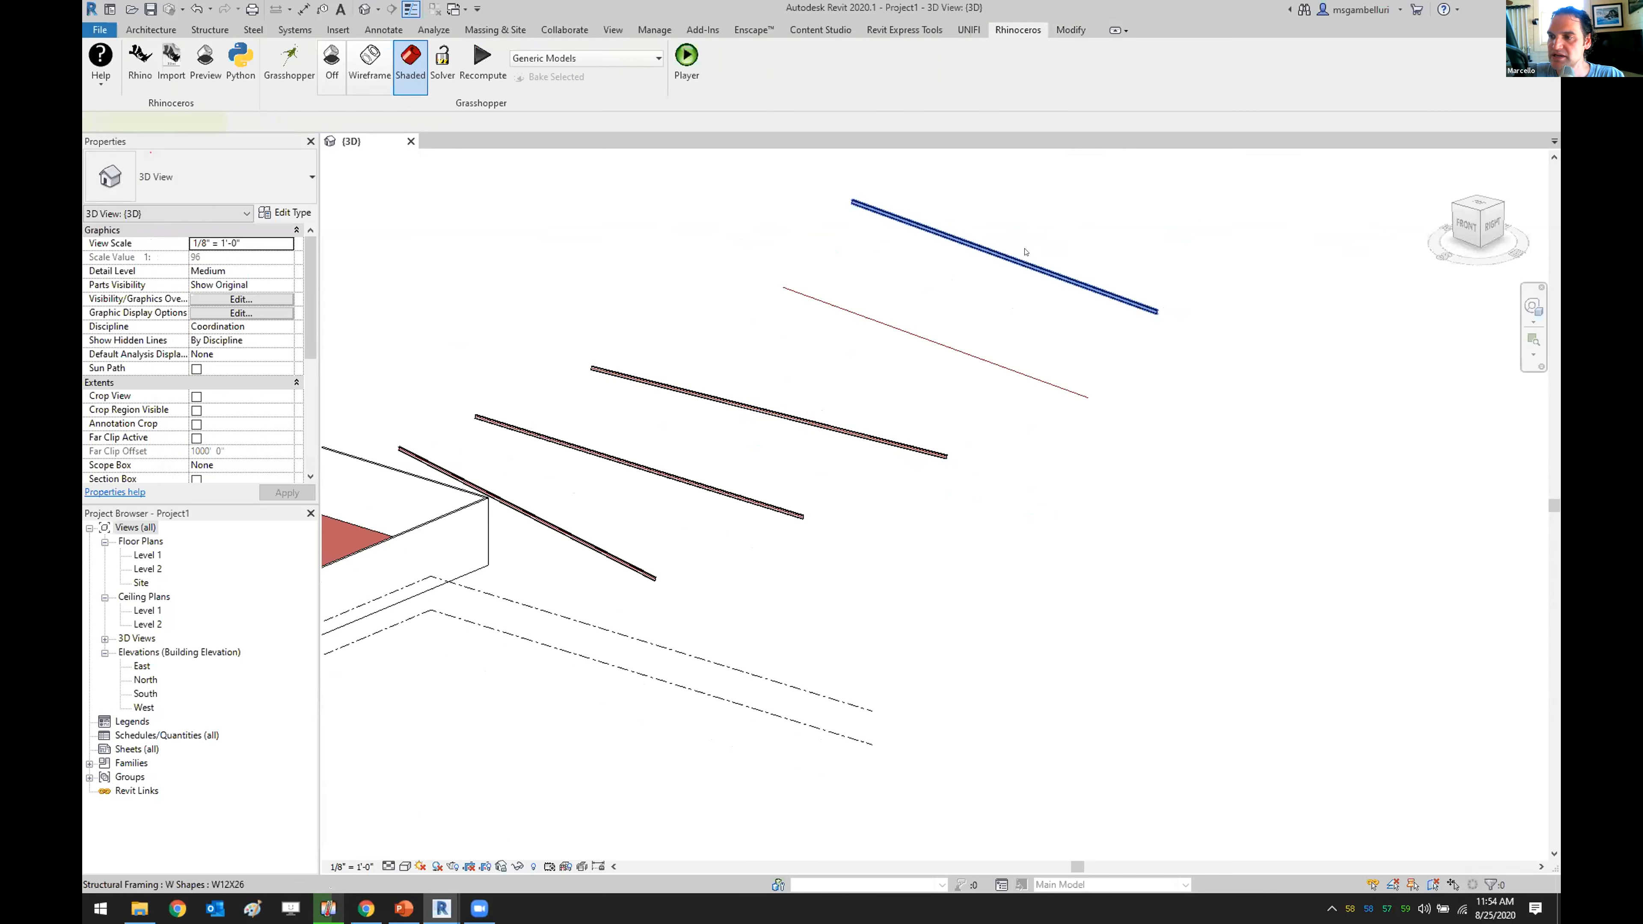
left_click(1034, 265)
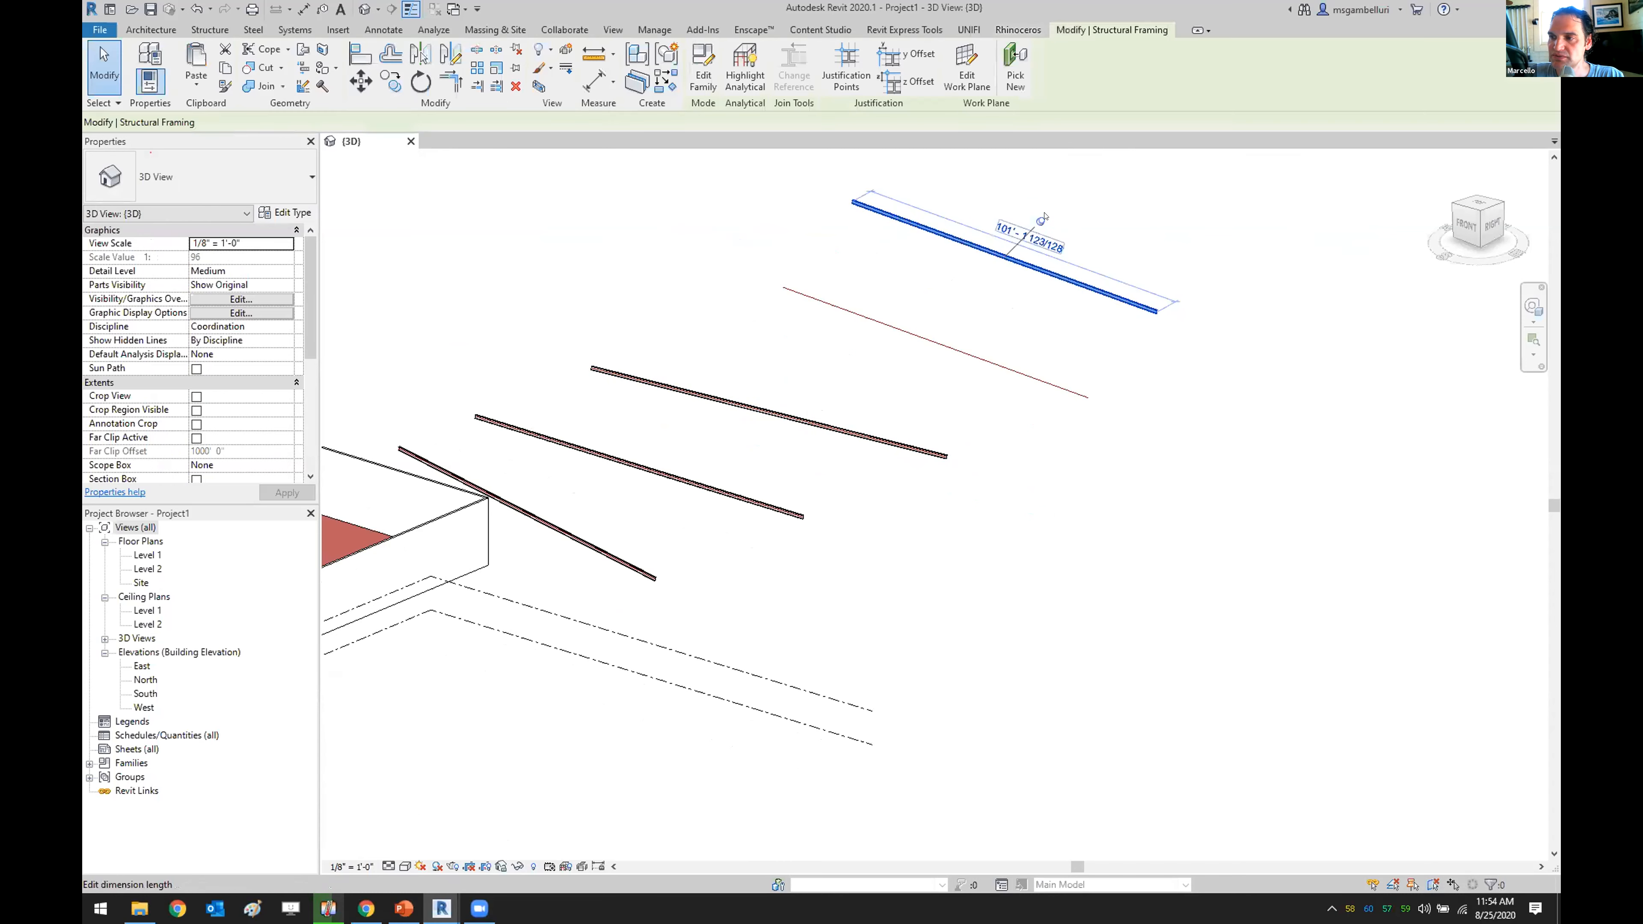
left_click(1146, 226)
left_click_drag(1148, 226, 1099, 313)
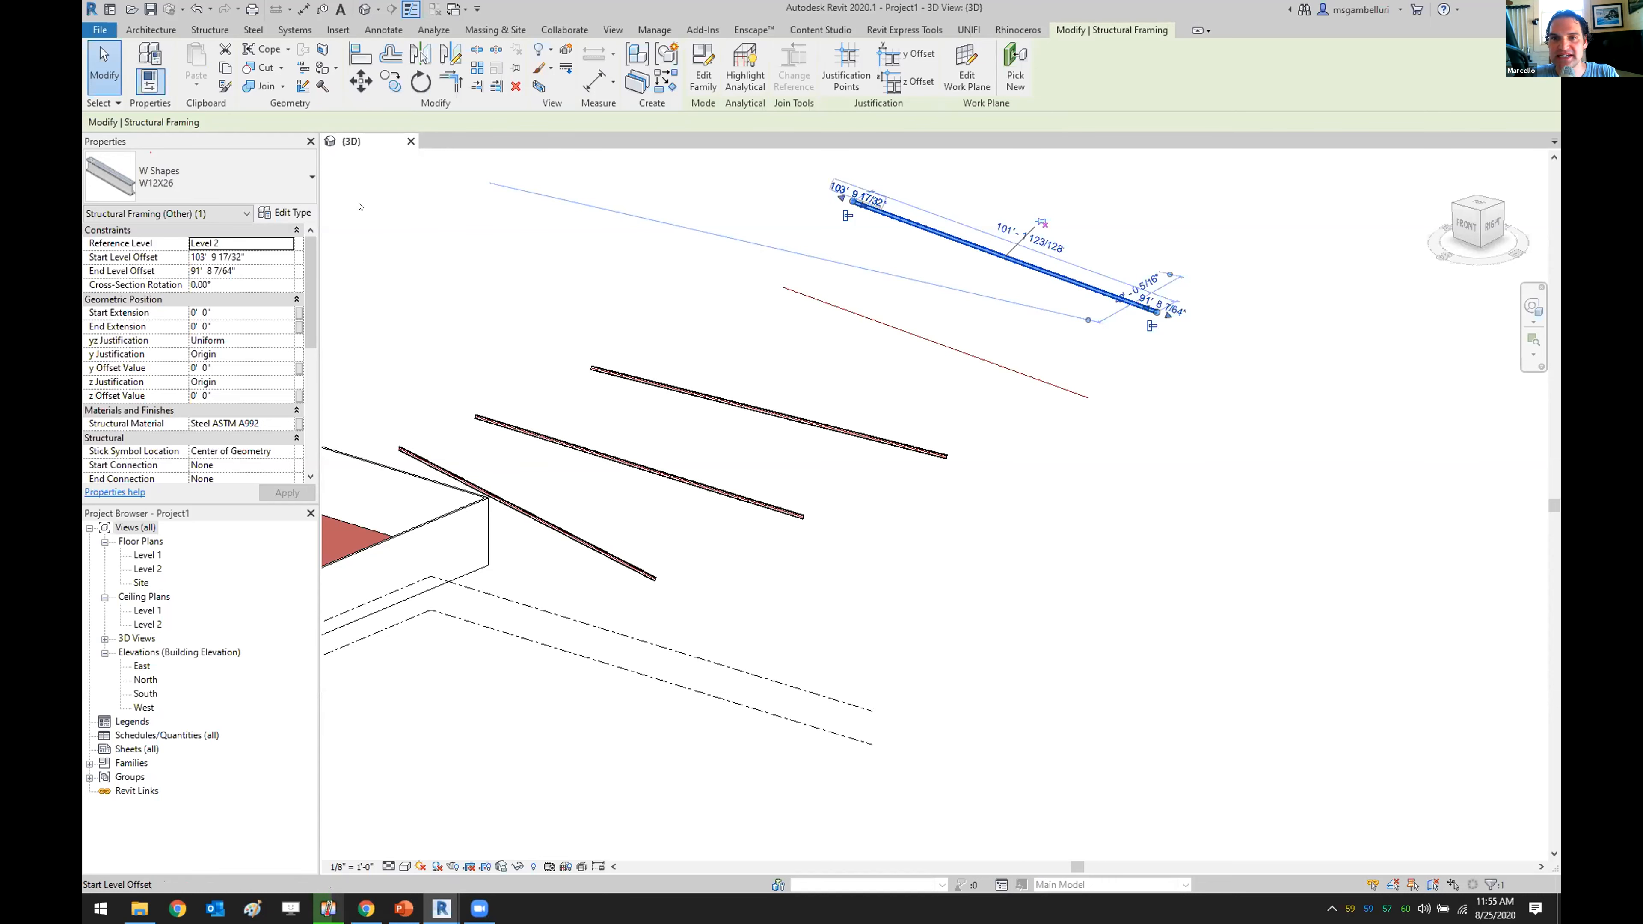
- Window-select all four beams together with the adjacent wall to review their pins, and clear the selection
left_click(447, 326)
scroll(447, 325, "down", 3)
middle_click_drag(487, 302, 872, 336)
left_click_drag(1087, 472, 605, 212)
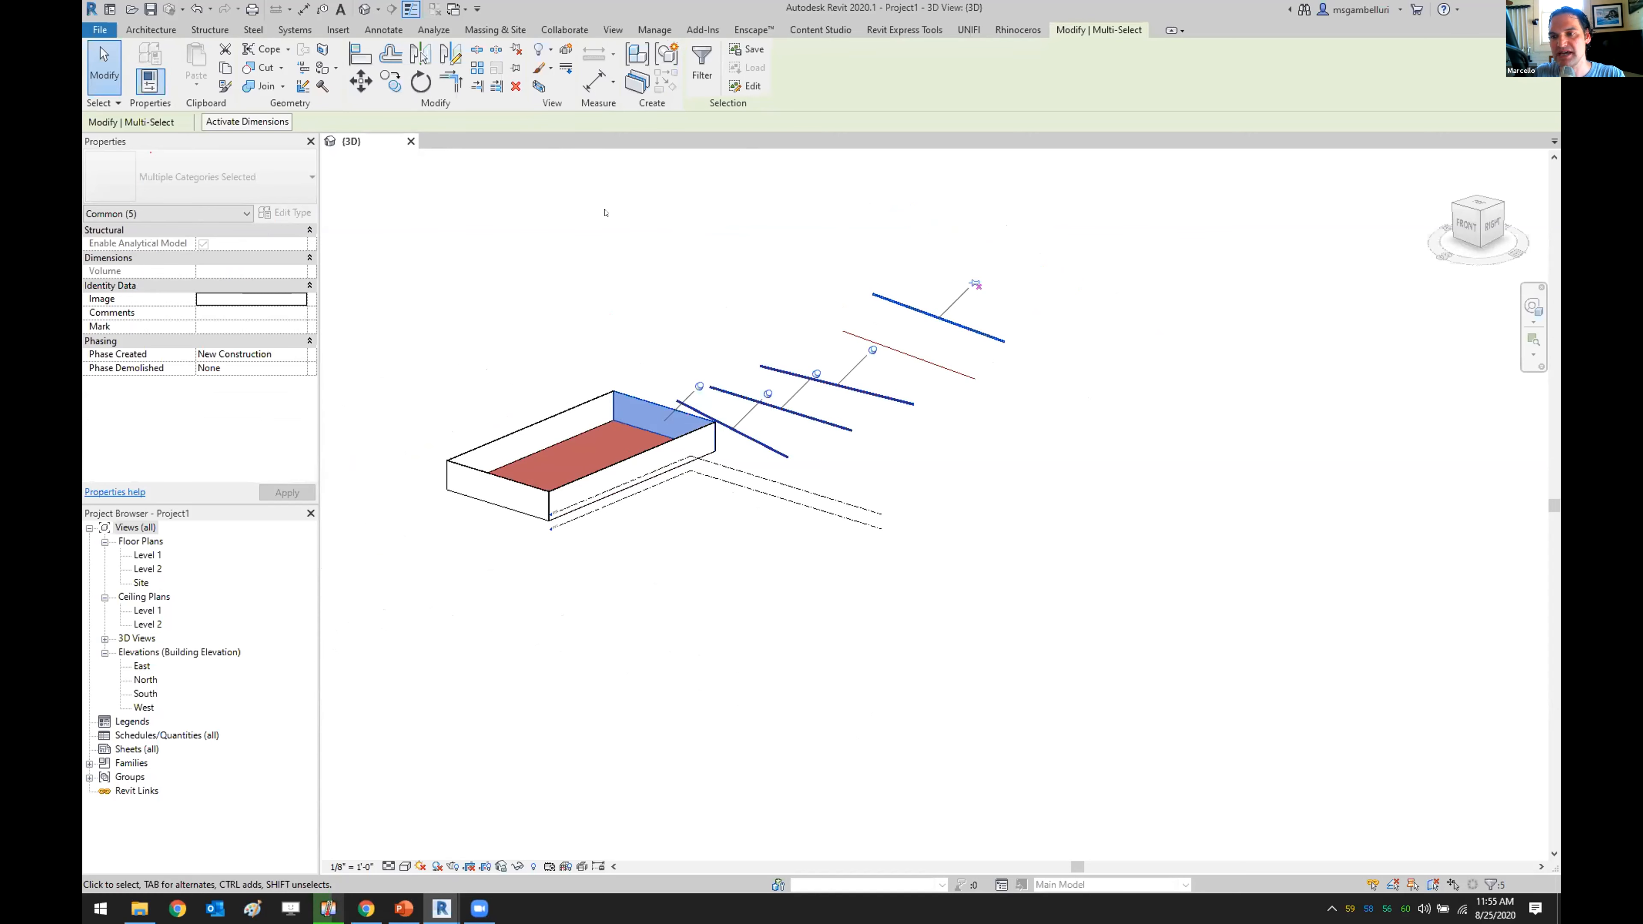
key("Escape")
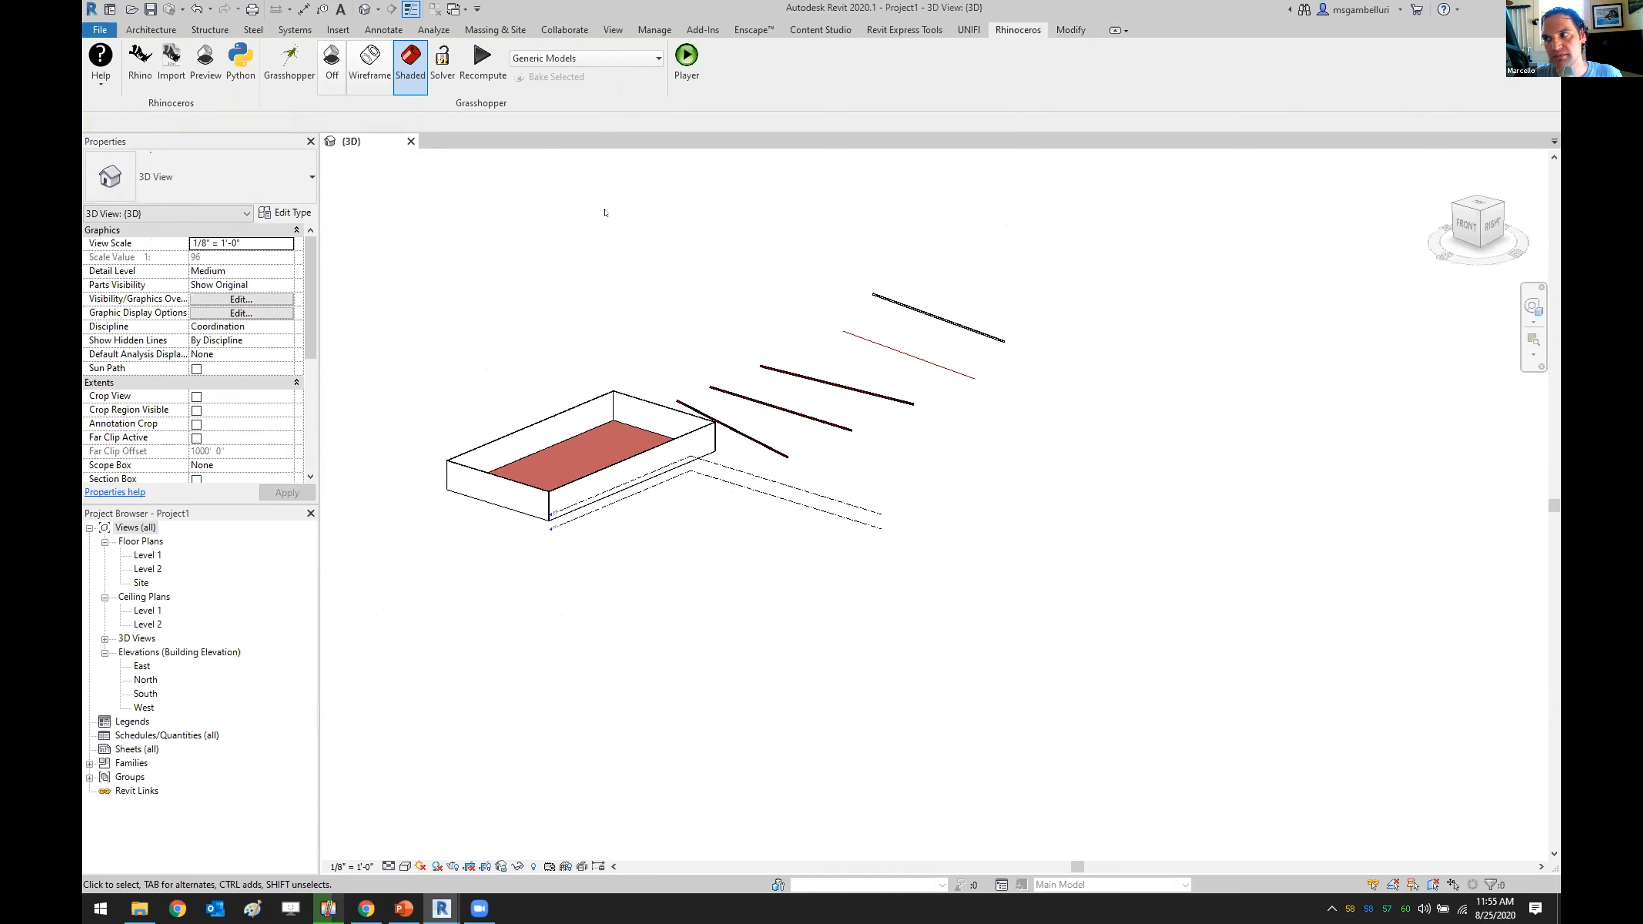
scroll(605, 211, "up", 1)
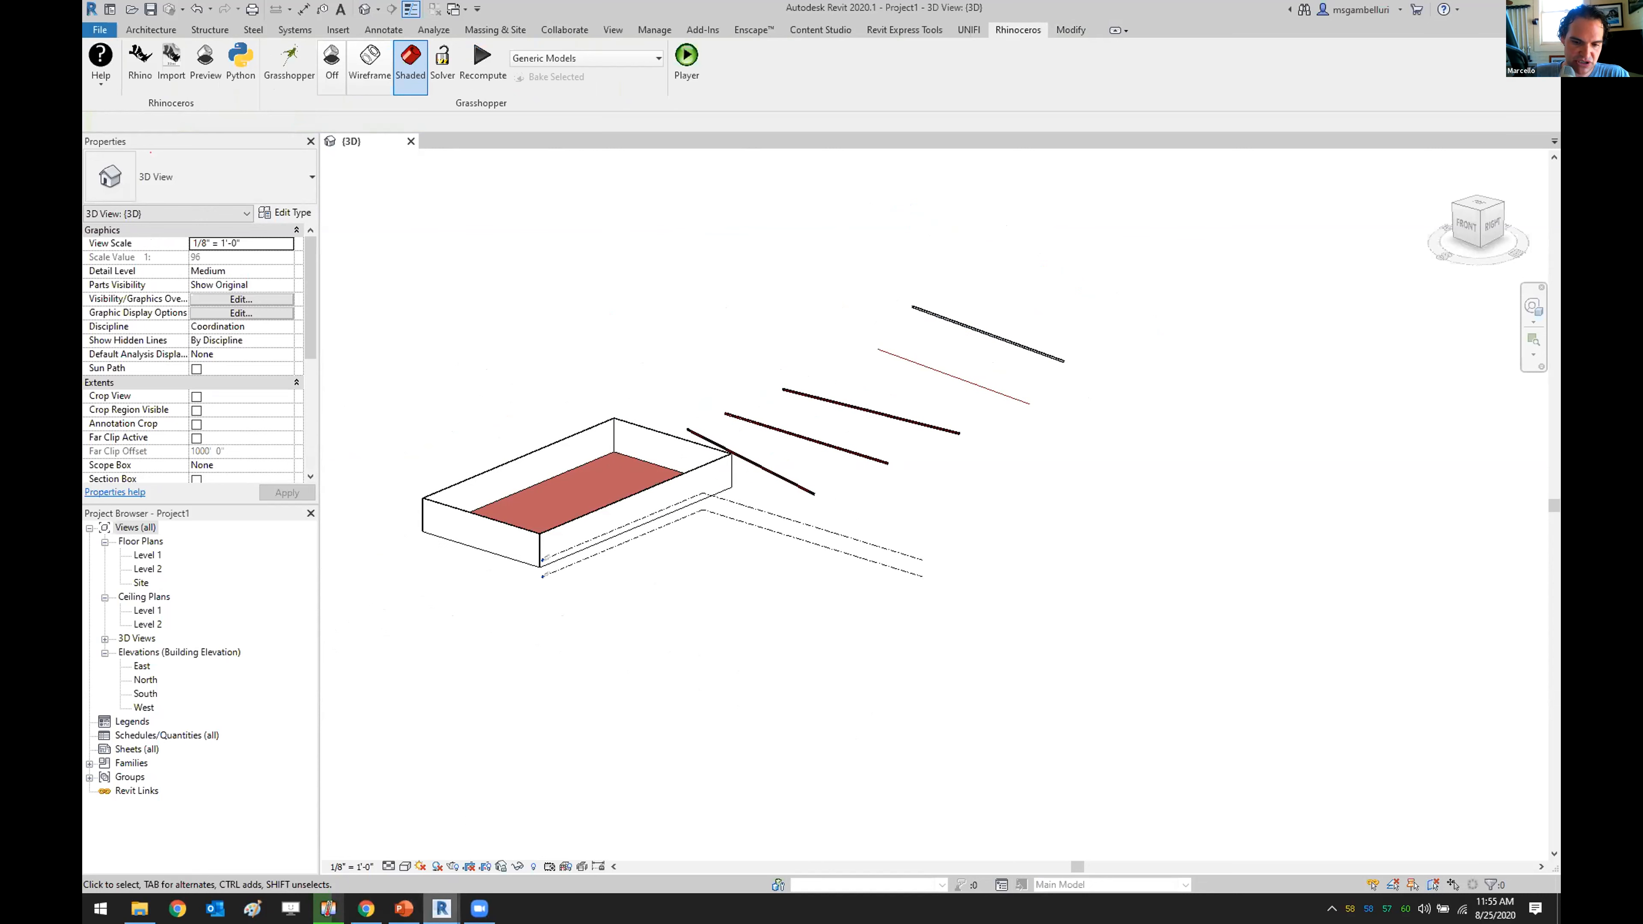
- Switch to Rhino, select the closed box extrusion beside the four lines, and bring the Grasshopper definition back up
mouse_move(442, 908)
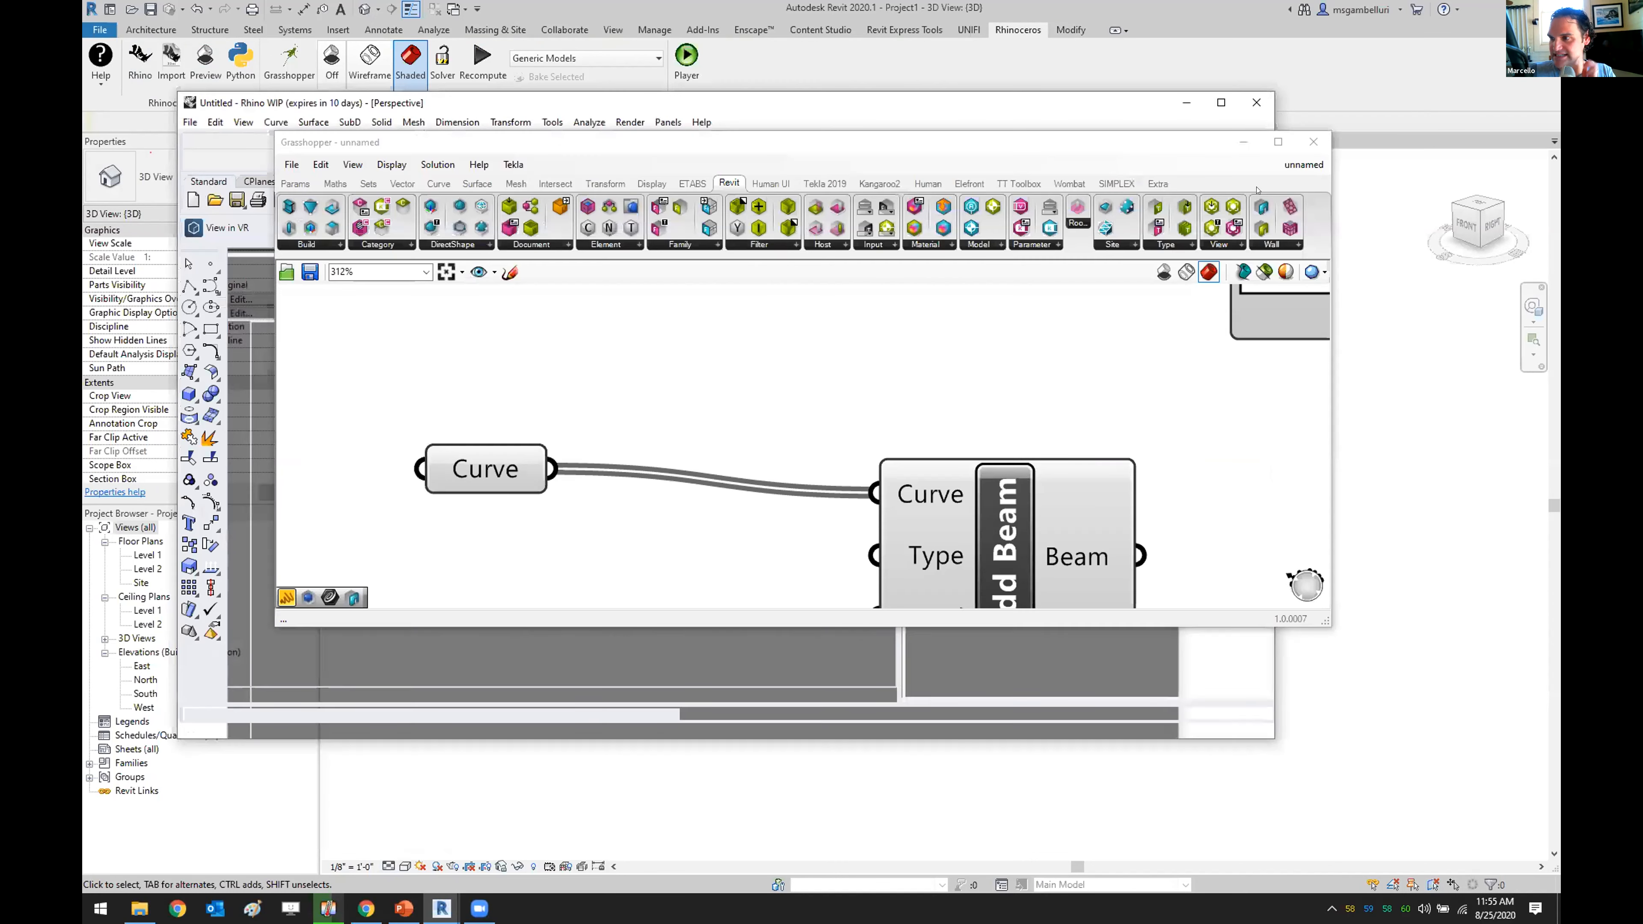
left_click(1243, 141)
left_click(1221, 102)
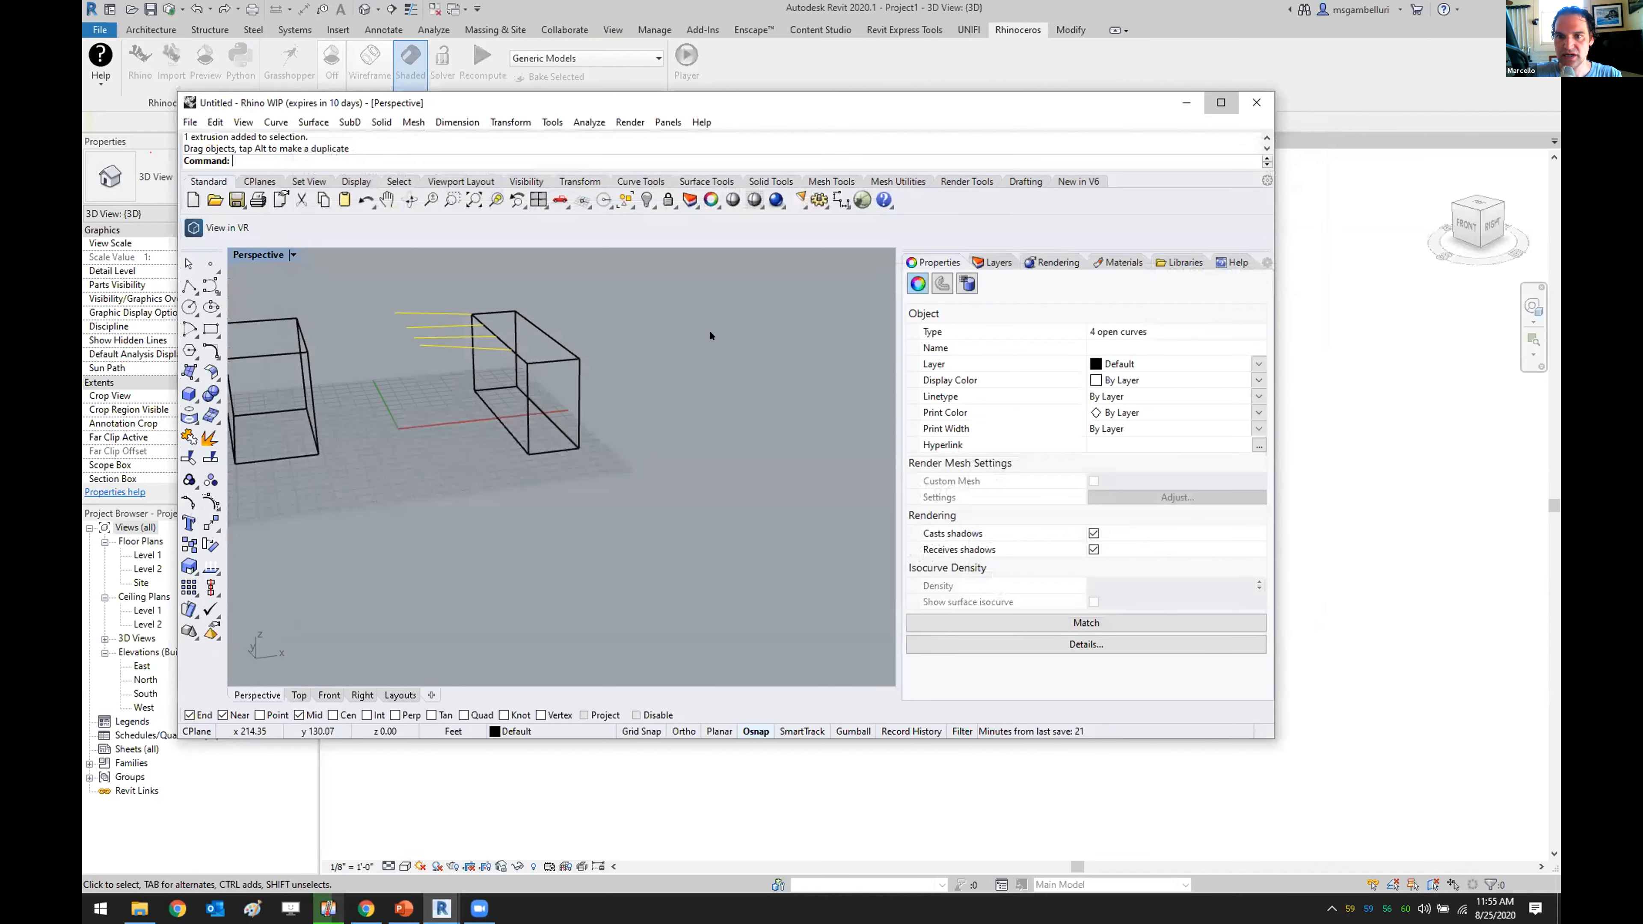
left_click(685, 338)
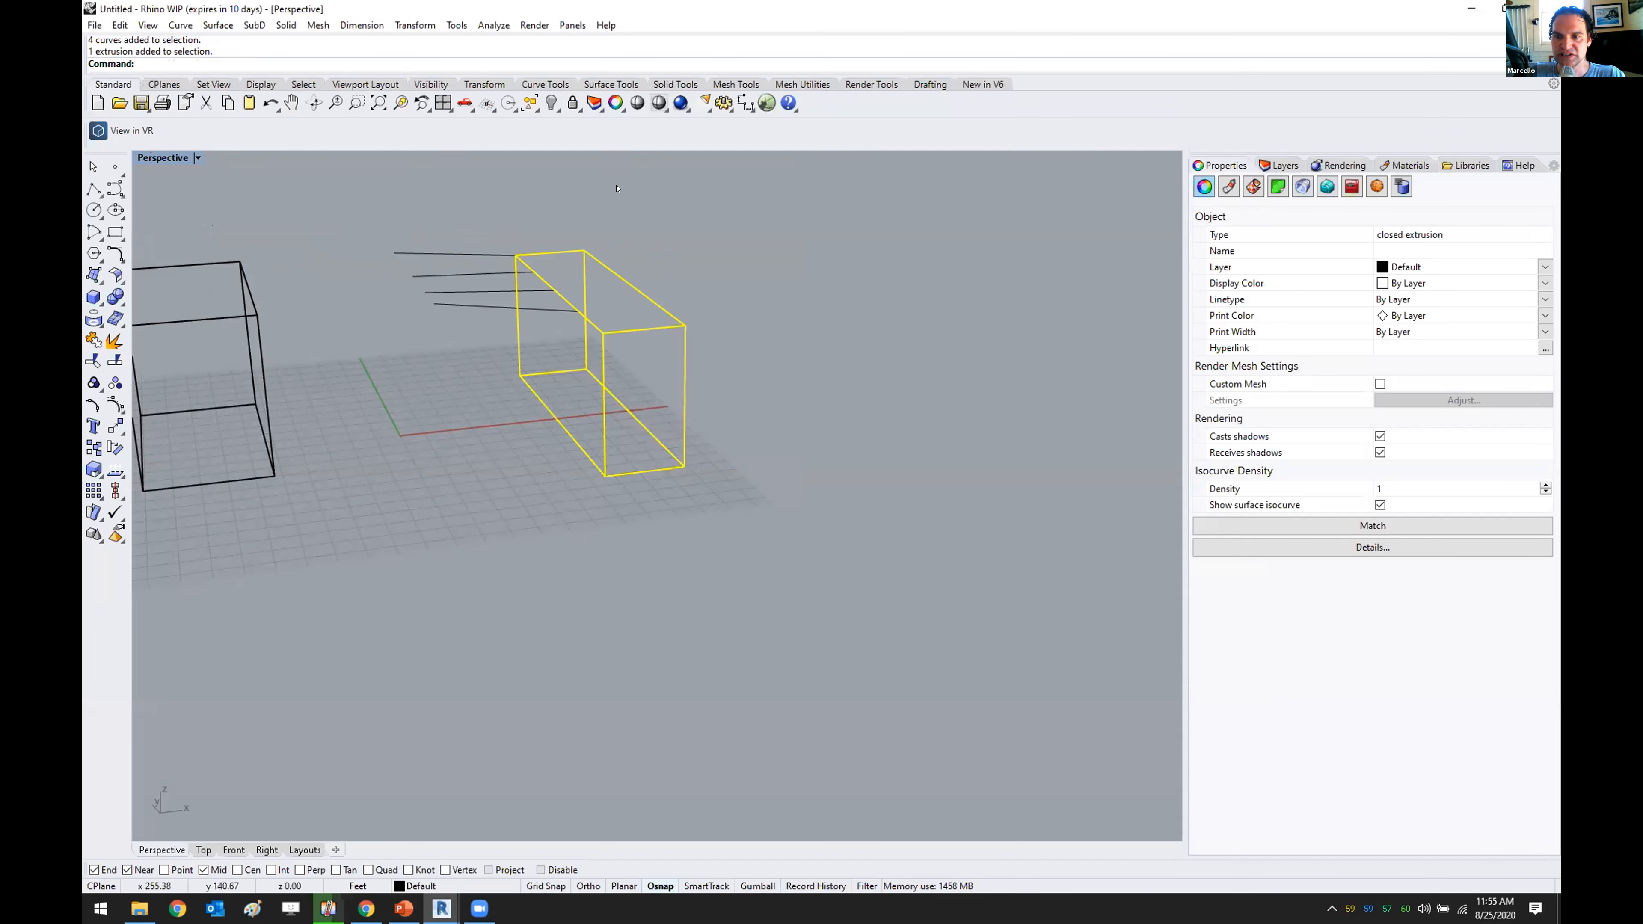
left_click(766, 105)
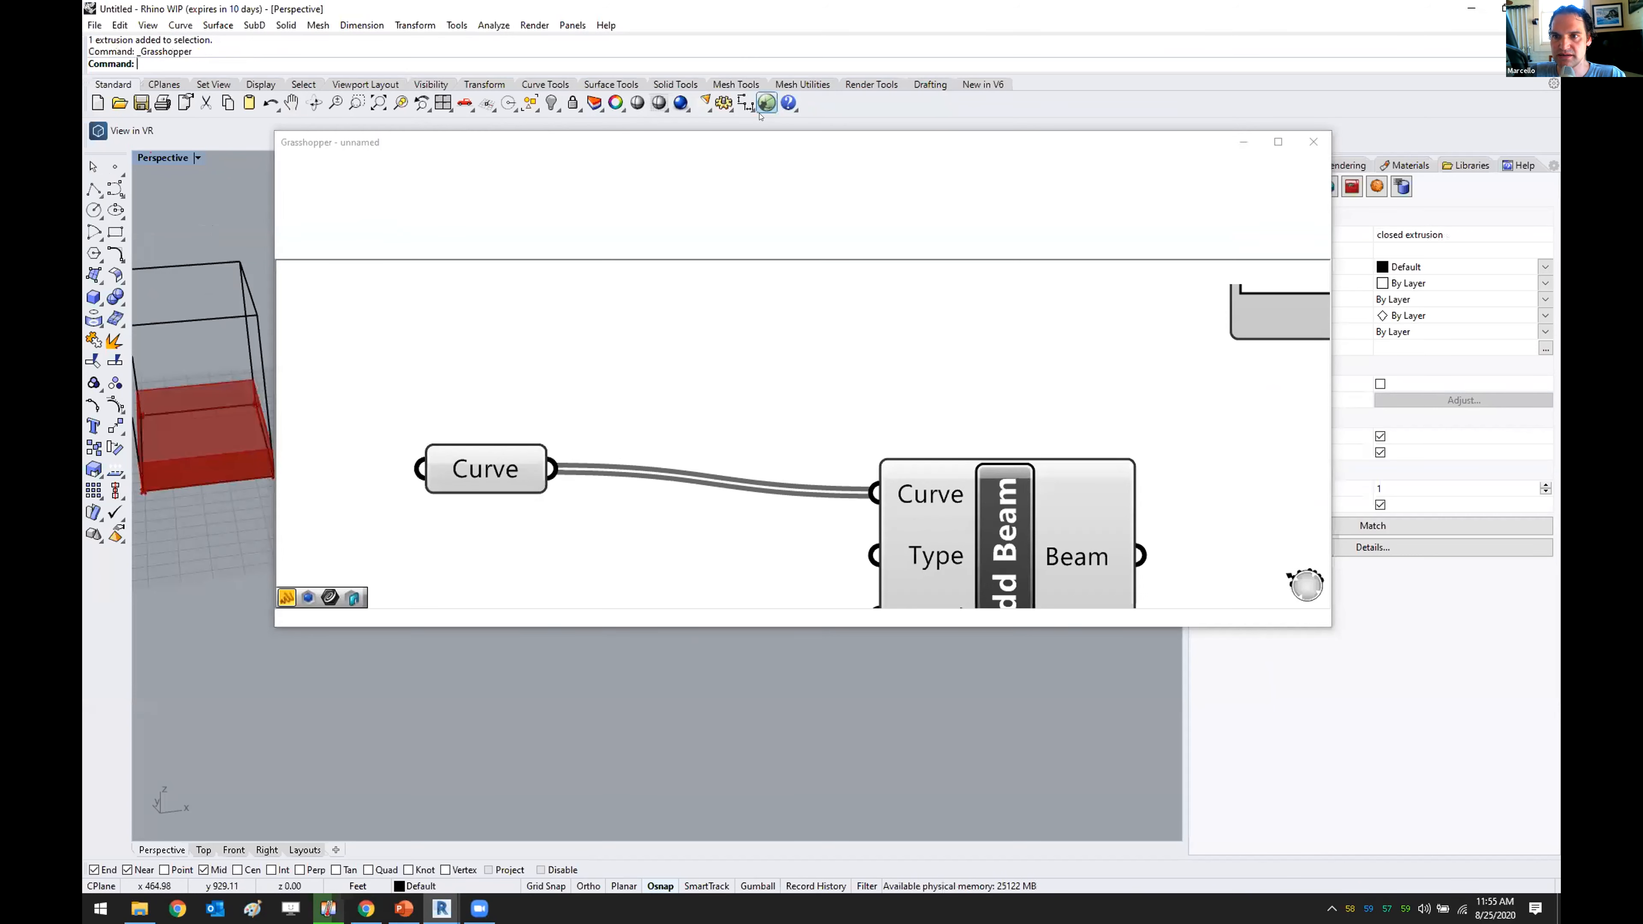
left_click_drag(614, 142, 846, 154)
scroll(690, 351, "down", 4)
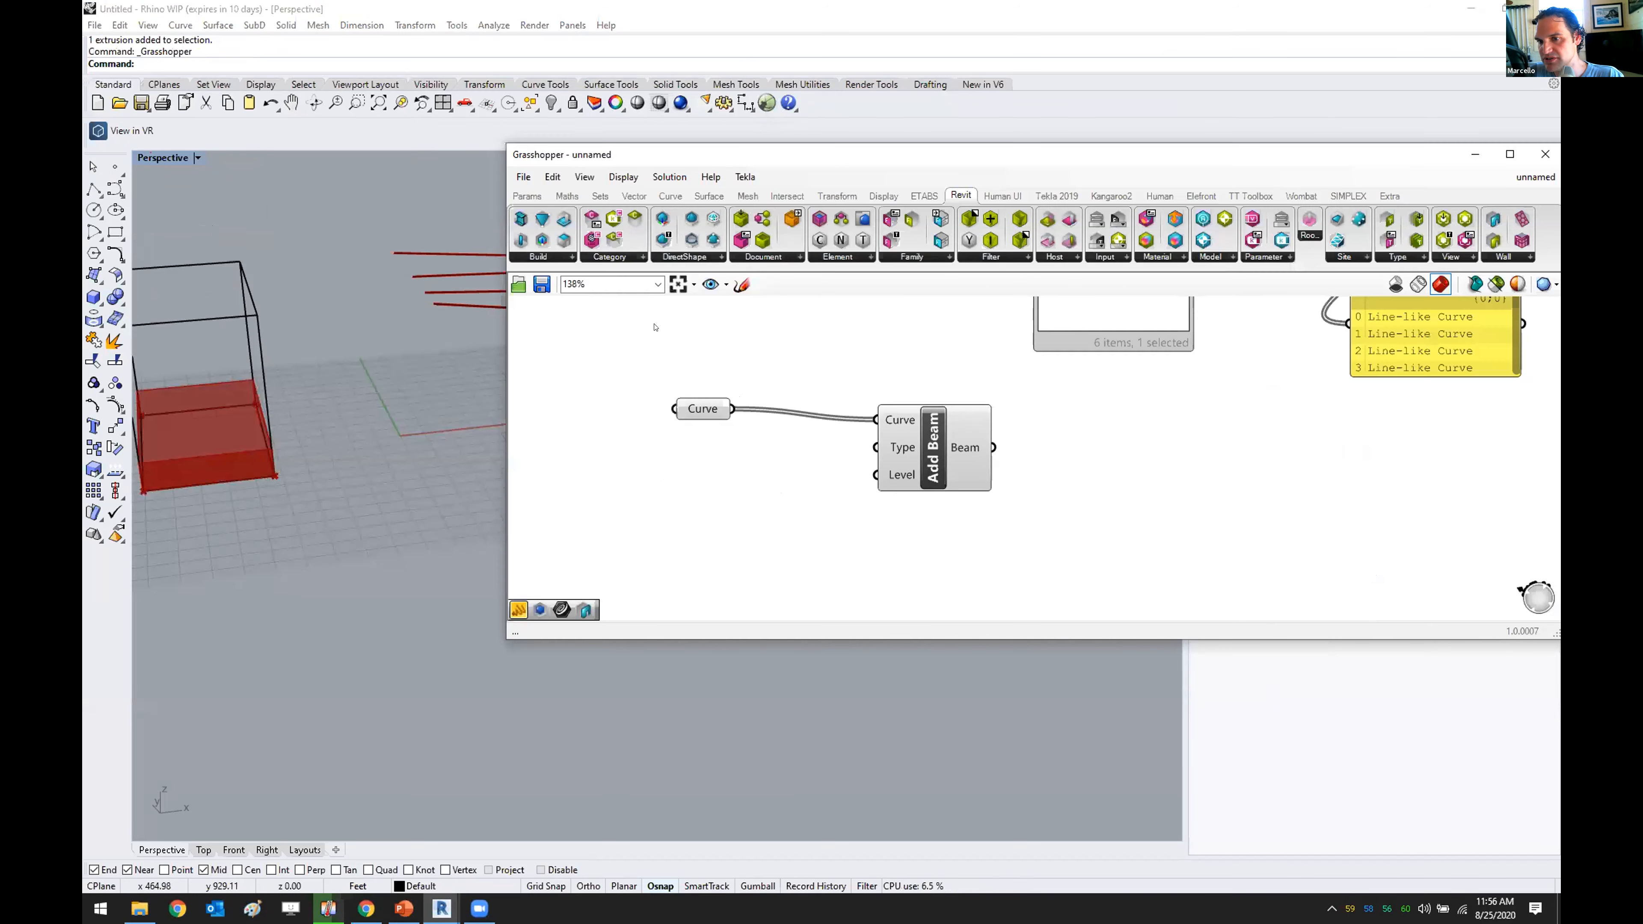
- Add a Brep geometry parameter to the canvas above the Curve parameter
left_click(527, 196)
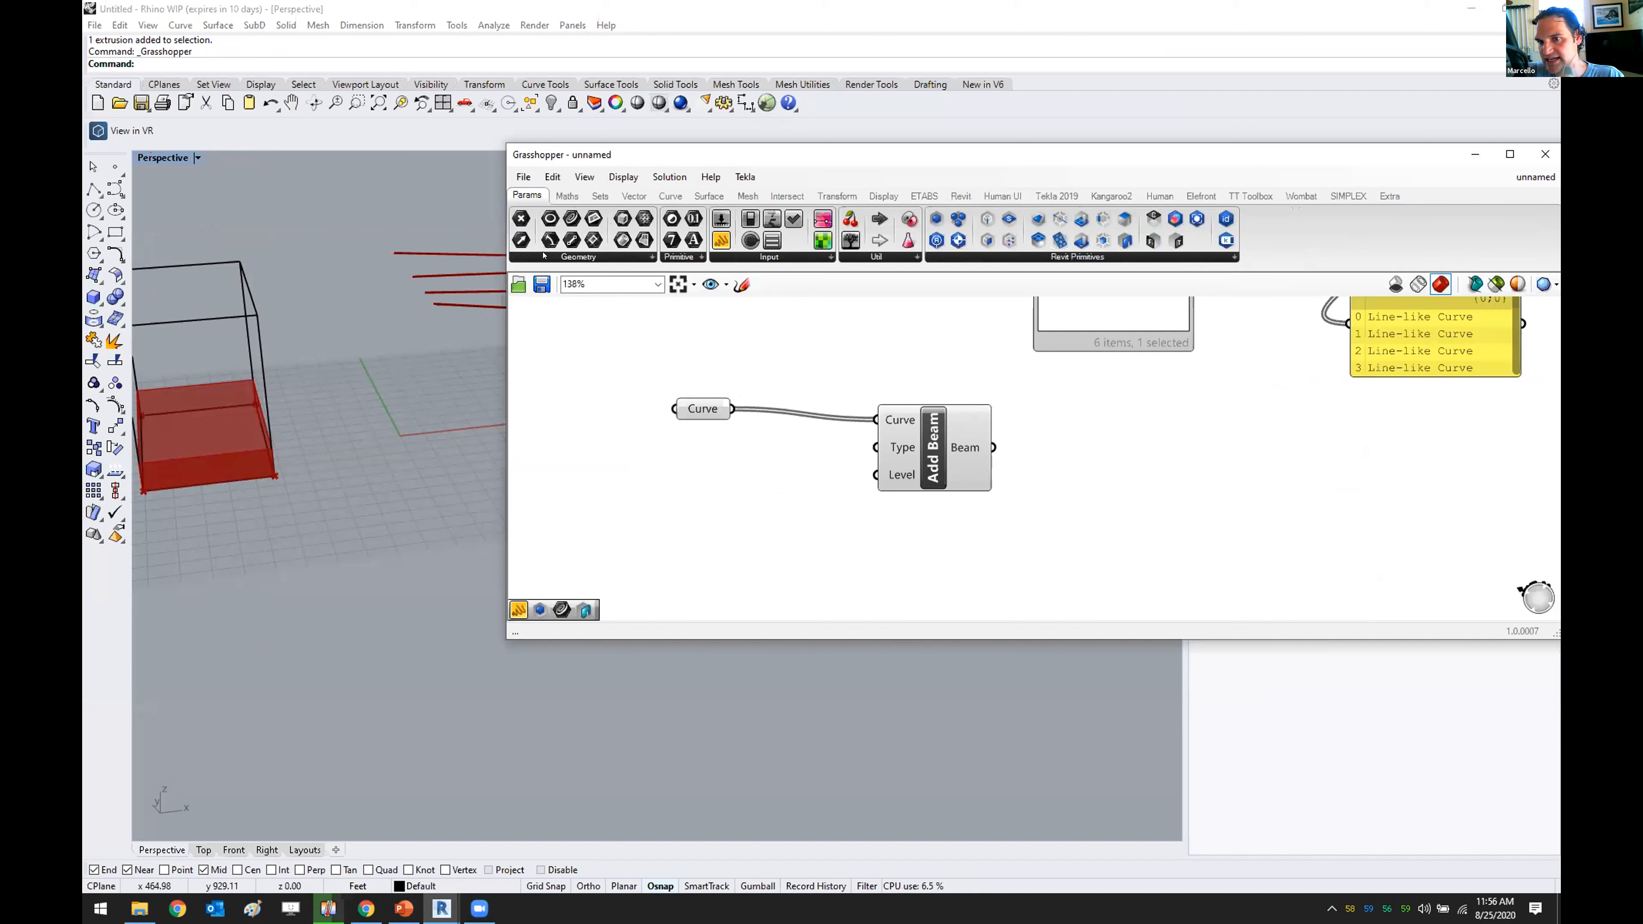
left_click(543, 257)
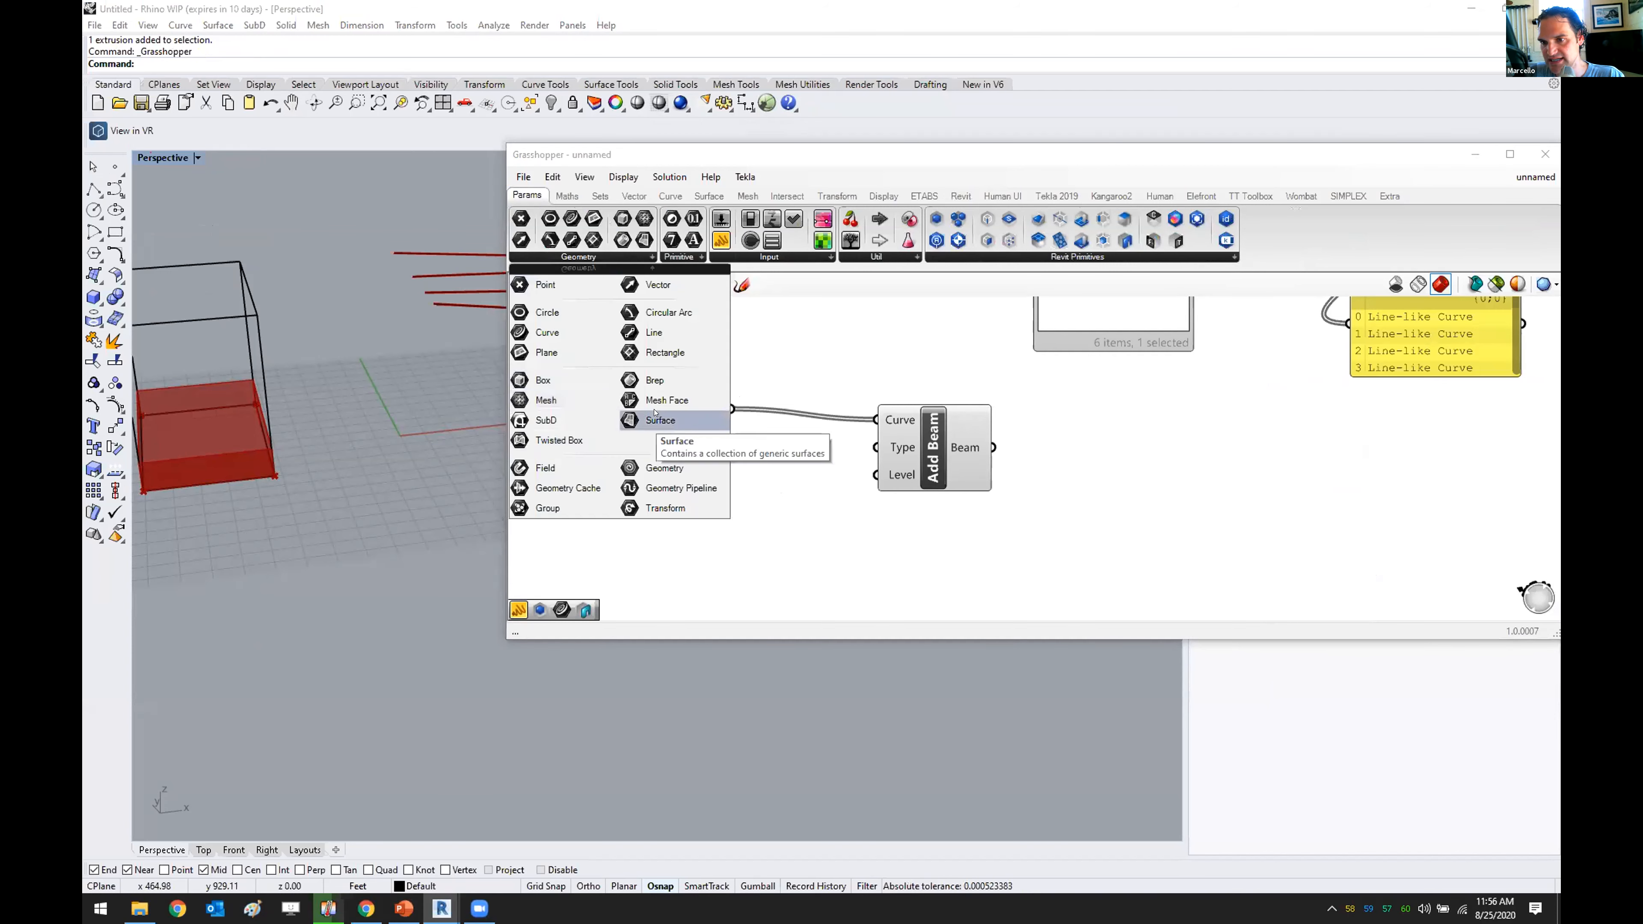
left_click(655, 380)
left_click(661, 360)
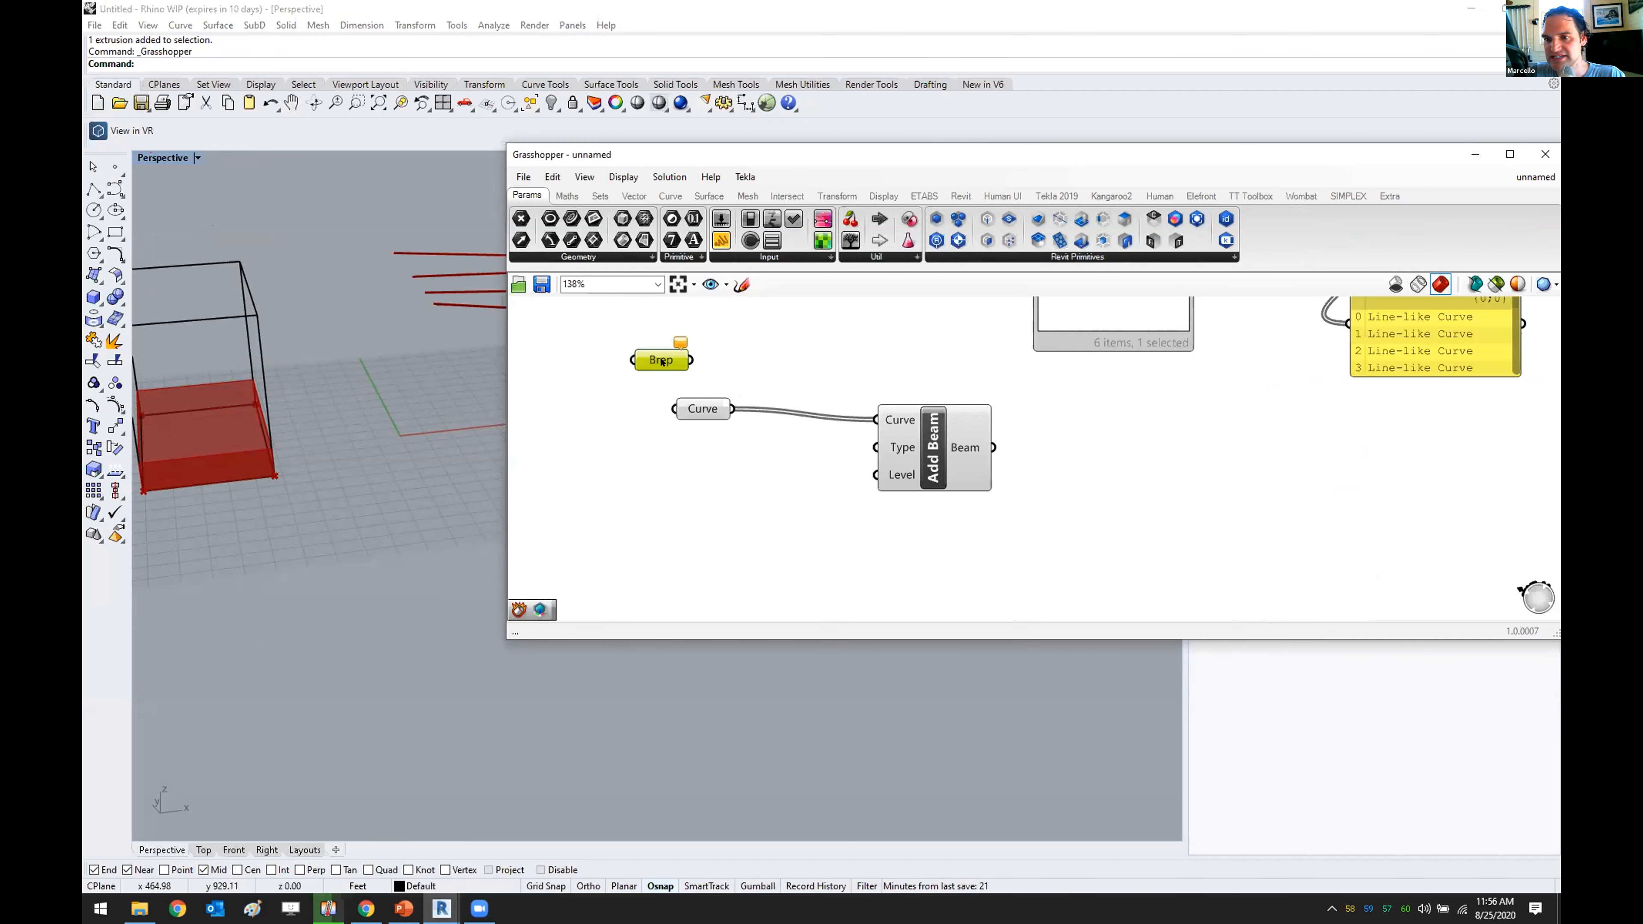
scroll(661, 360, "up", 5)
- Uncover the Rhino model and reference the closed box beside the four lines as the single Brep of the new parameter
left_click_drag(730, 153, 999, 264)
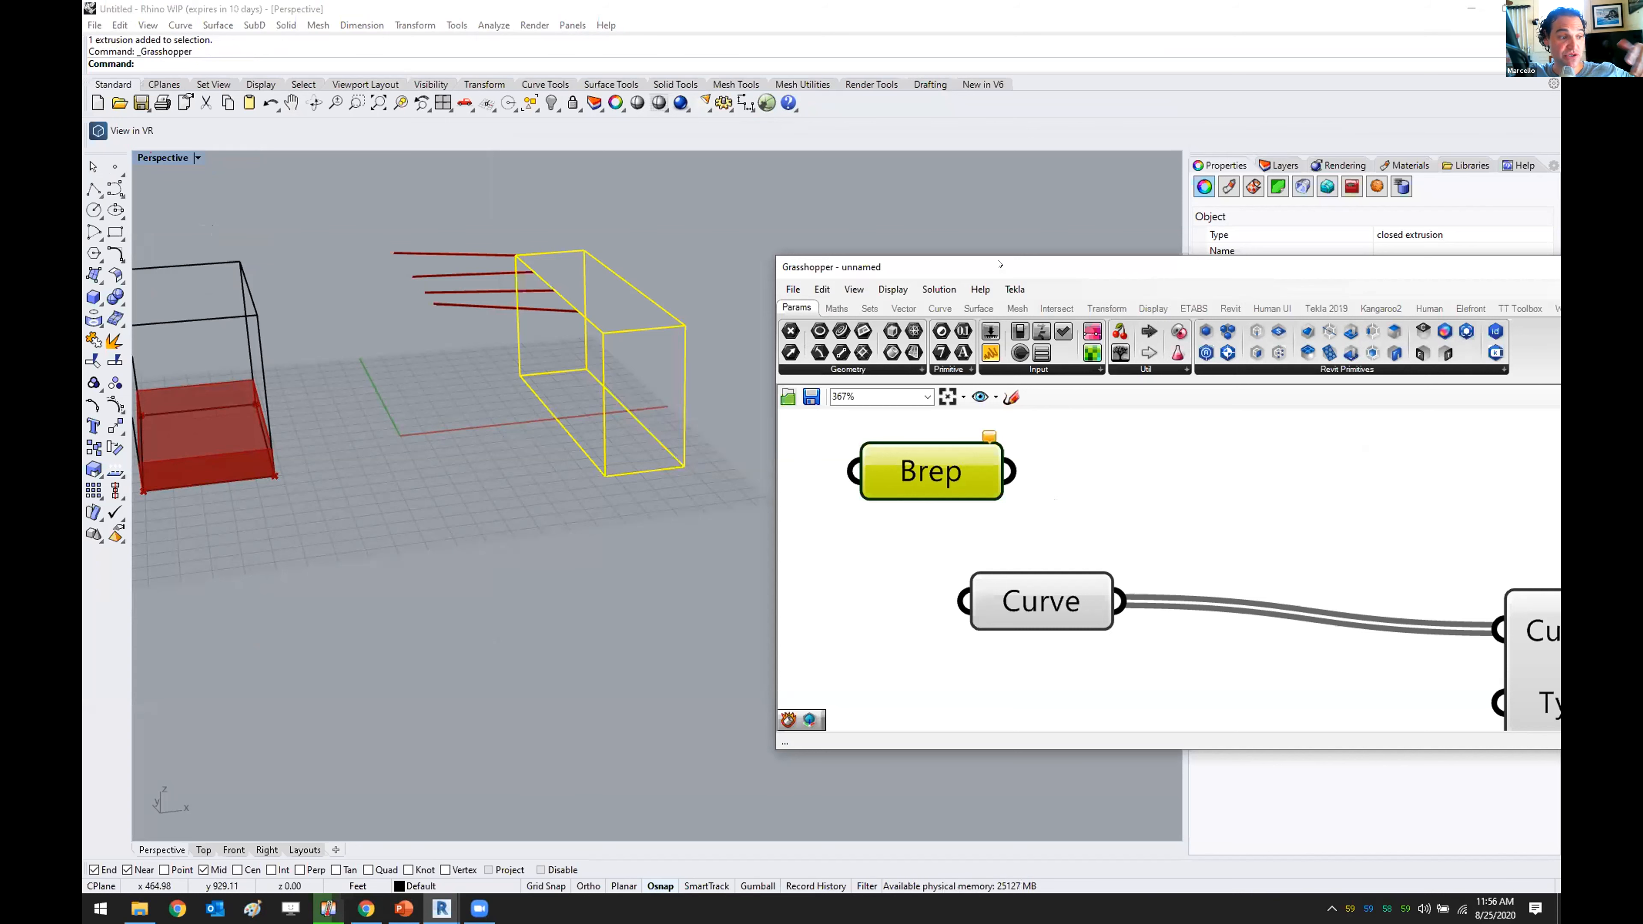
left_click_drag(436, 202, 360, 391)
mouse_move(935, 485)
left_mouse_down()
mouse_move(986, 499)
mouse_move(966, 488)
left_mouse_up()
left_click_drag(1026, 622, 987, 622)
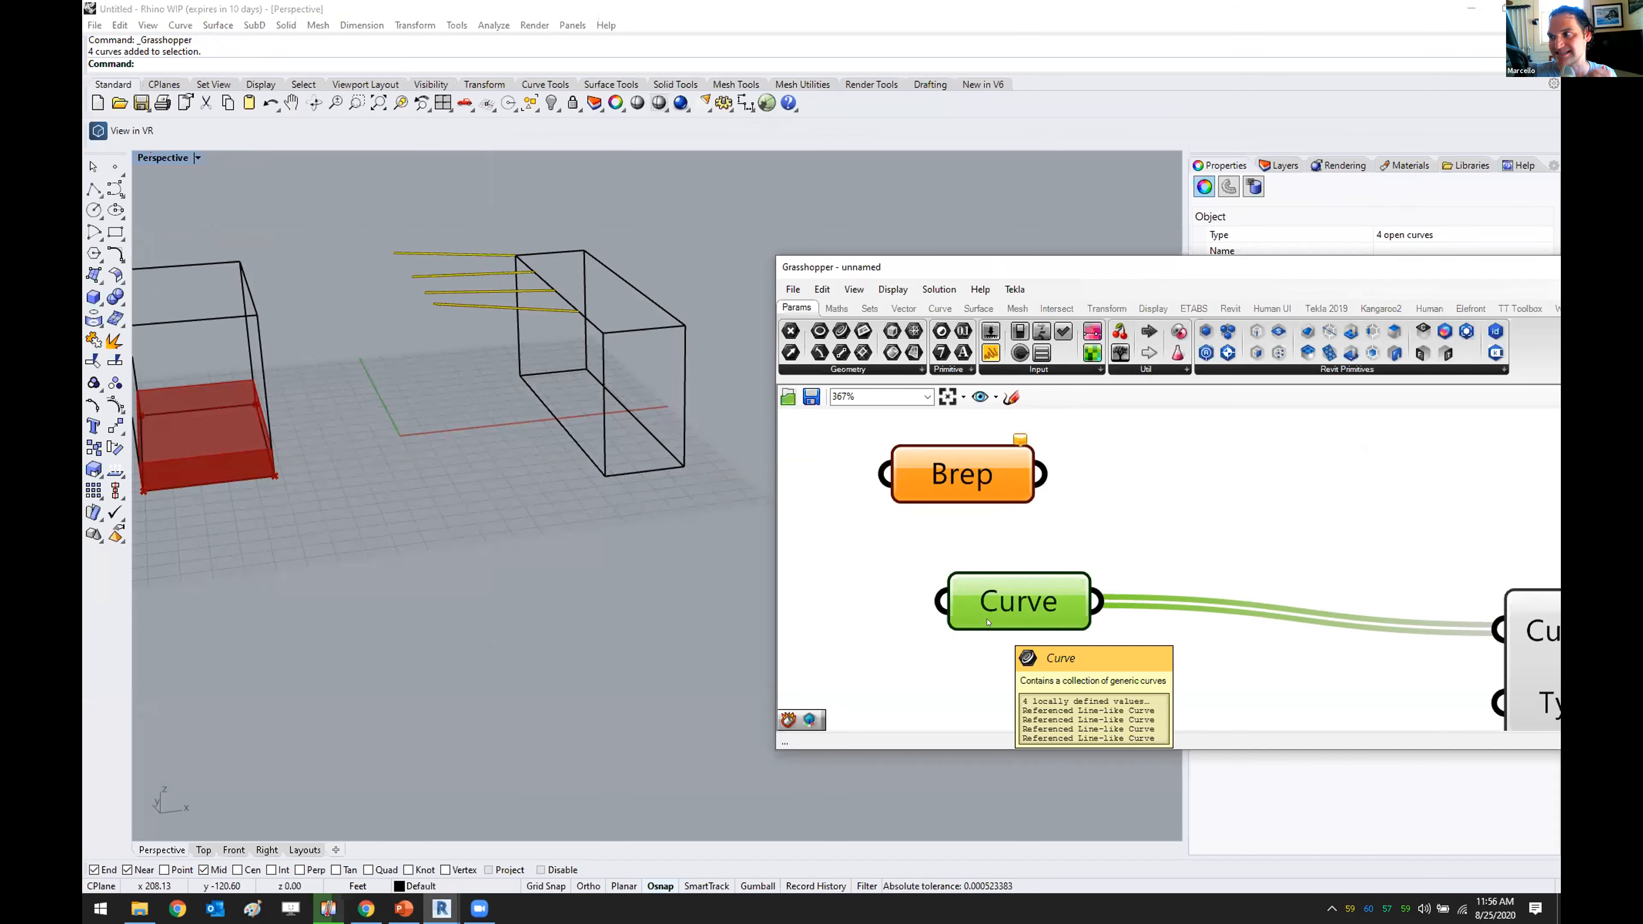
left_click_drag(969, 480, 934, 474)
left_click(720, 352)
left_click(649, 301)
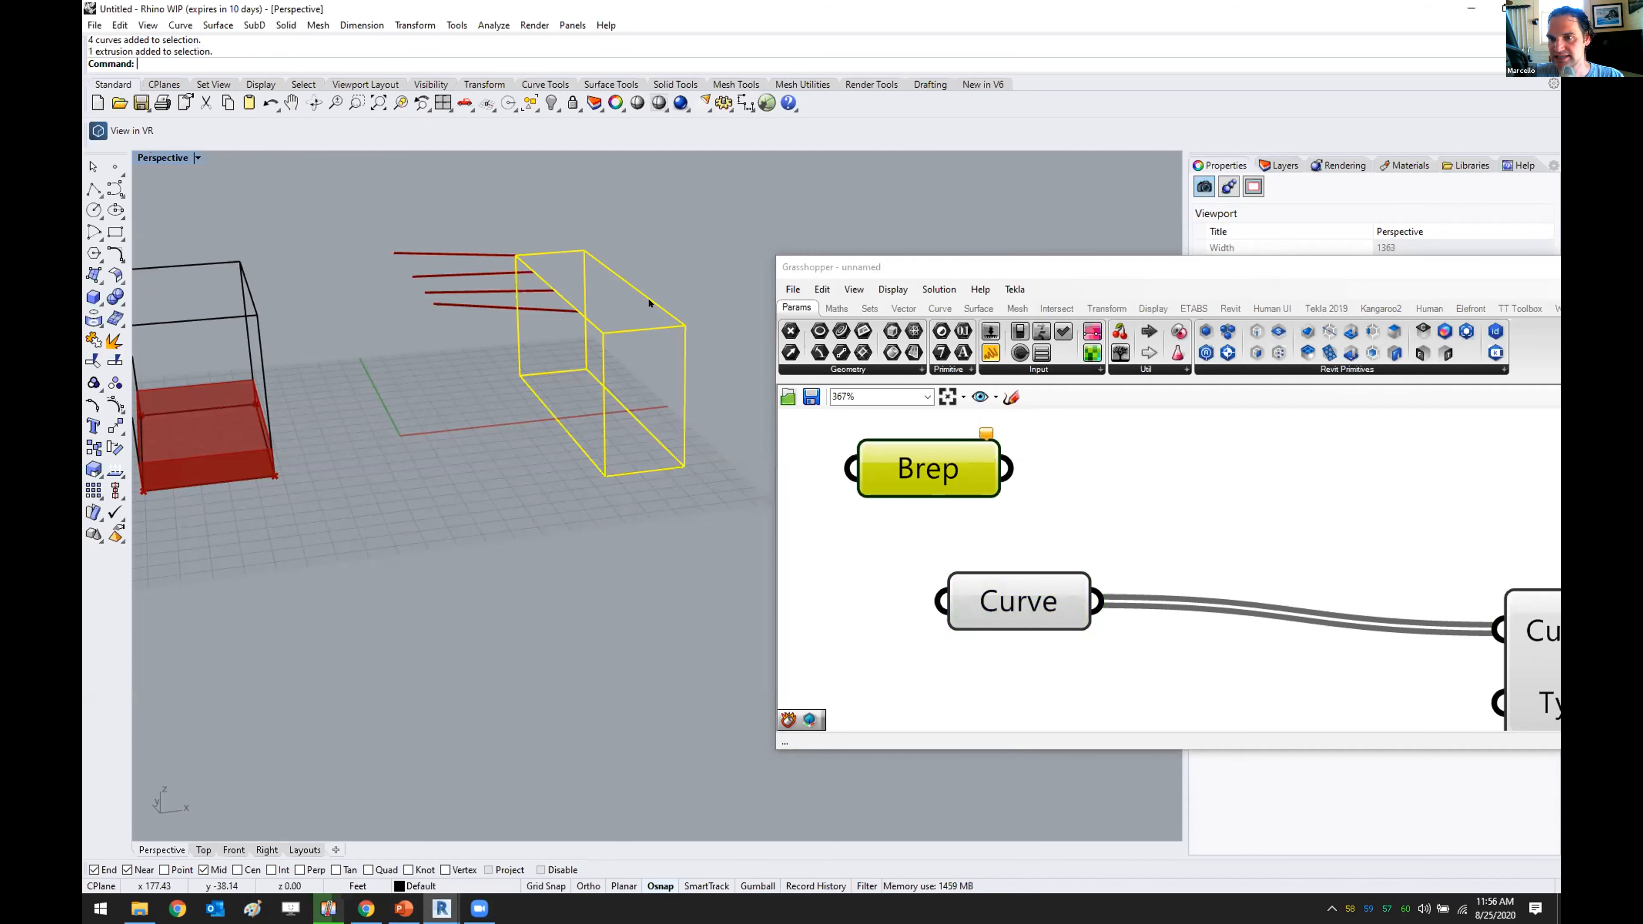
right_click(860, 459)
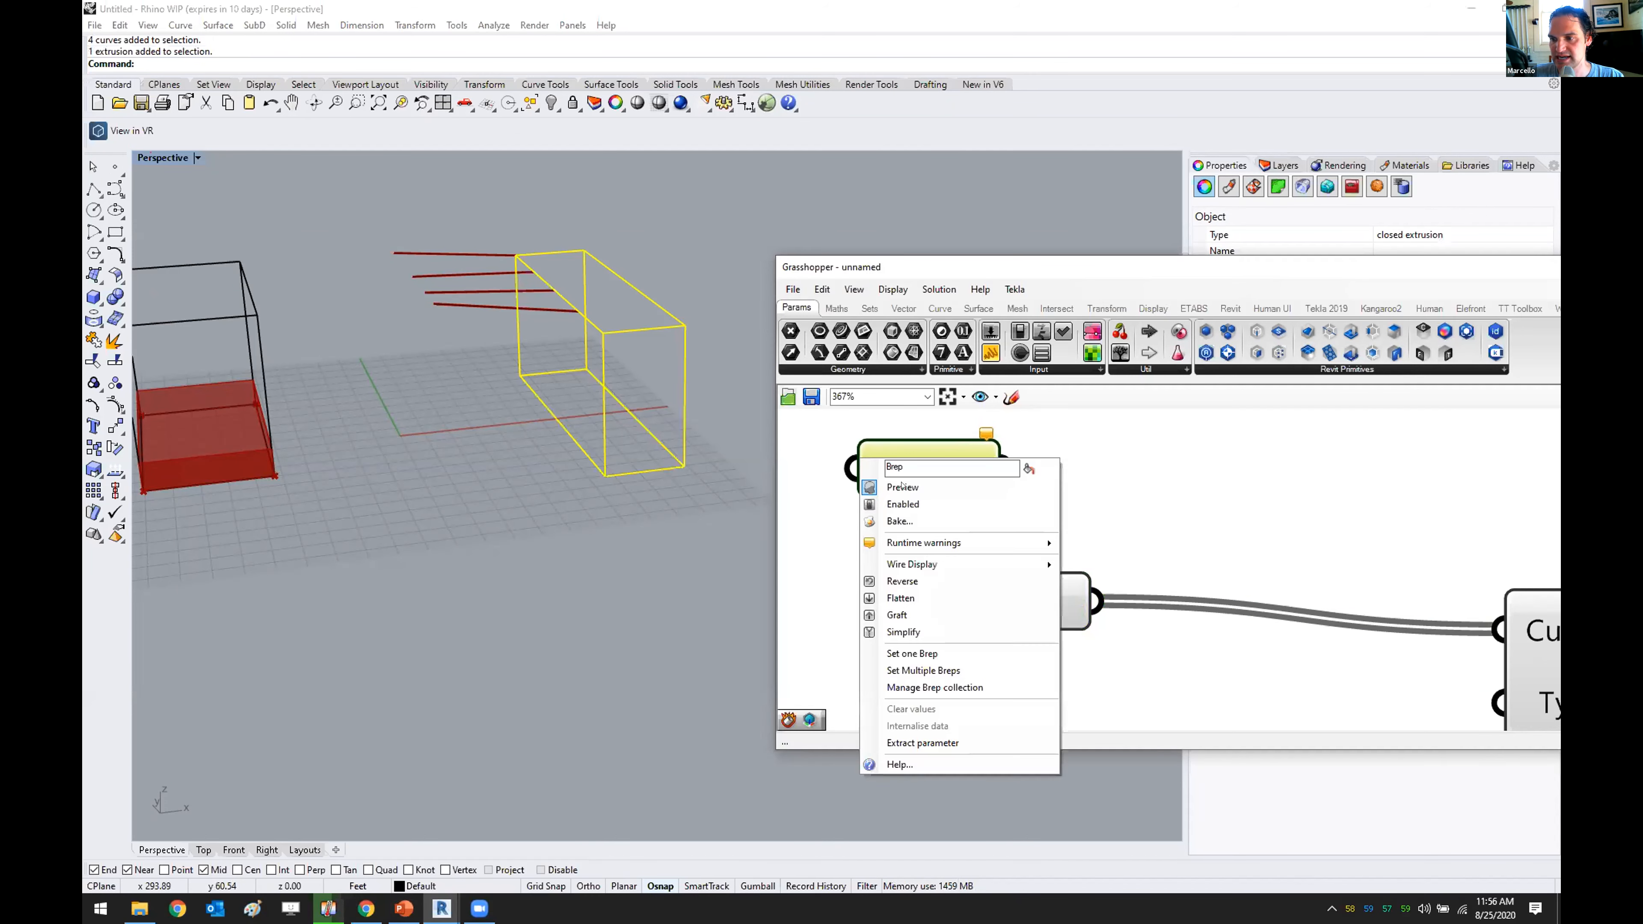
left_click(919, 650)
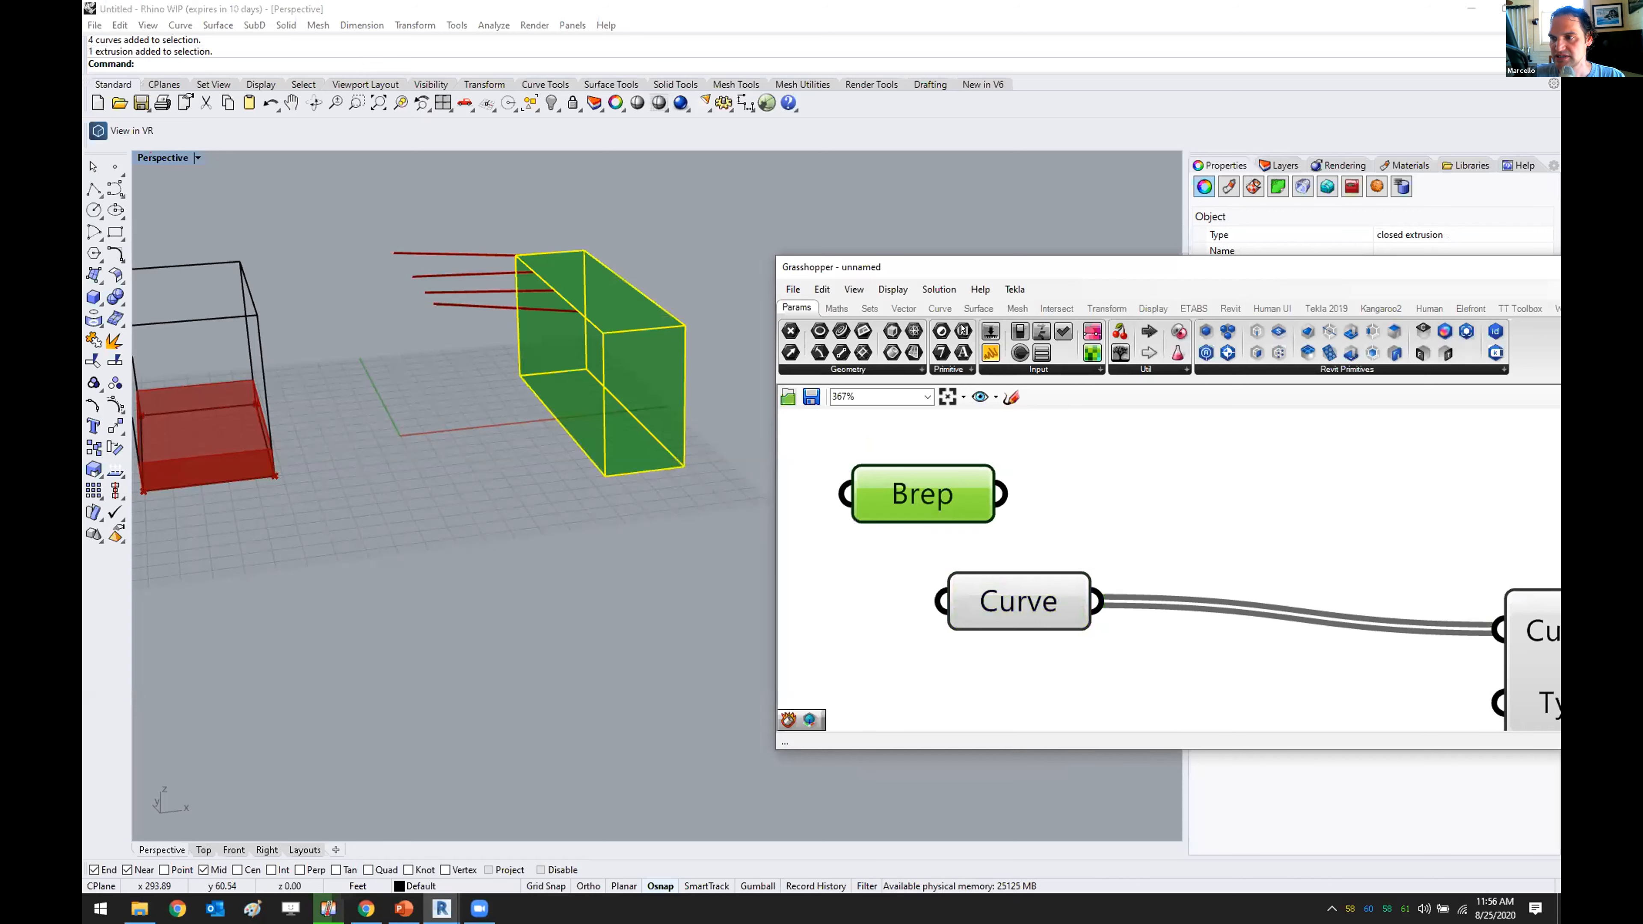
- Maximize Grasshopper and place an Add Brep DirectShape component between the Brep parameter and Add Beam
left_click_drag(972, 265, 834, 238)
left_click_drag(1221, 240, 977, 186)
left_click_drag(1345, 188, 1246, 246)
left_click(1298, 250)
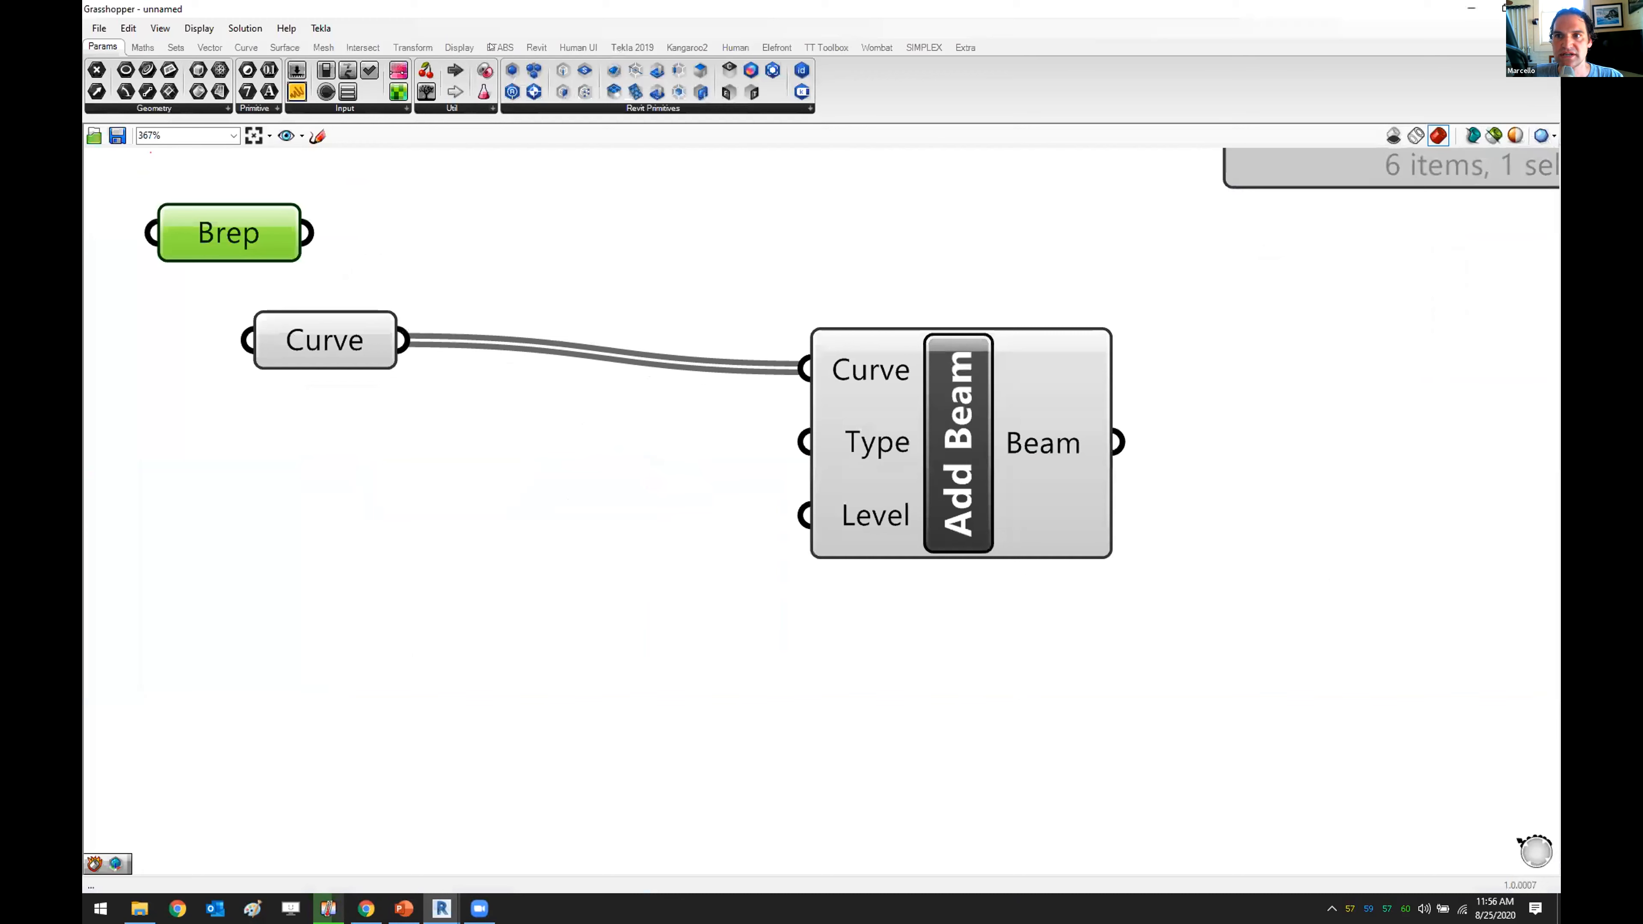
left_click(536, 47)
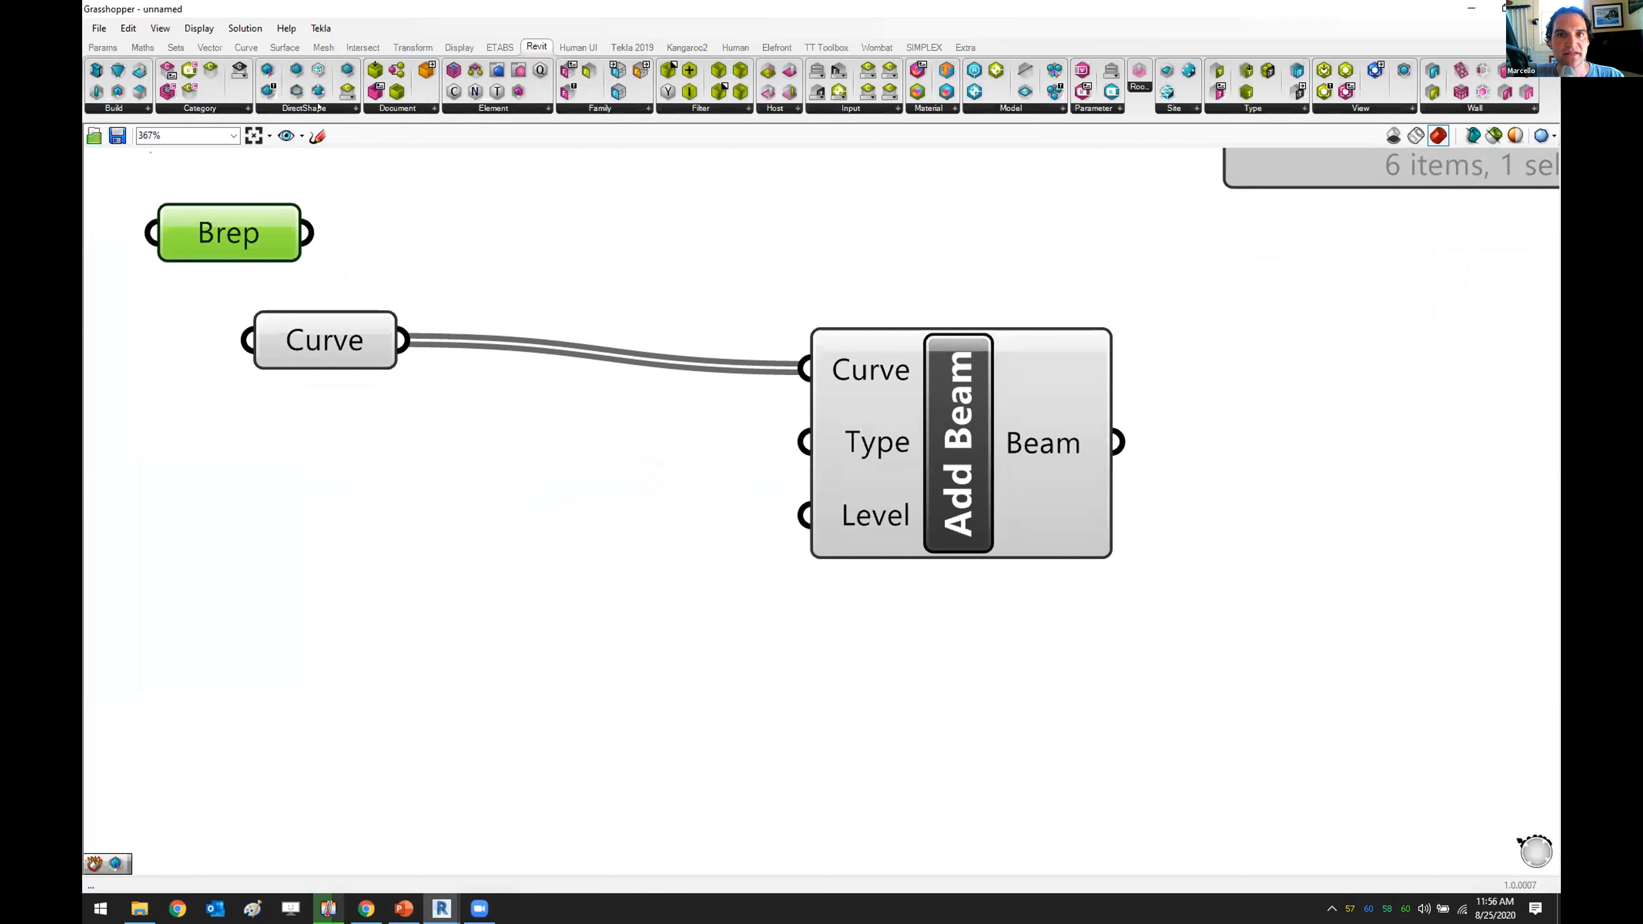
left_click(353, 108)
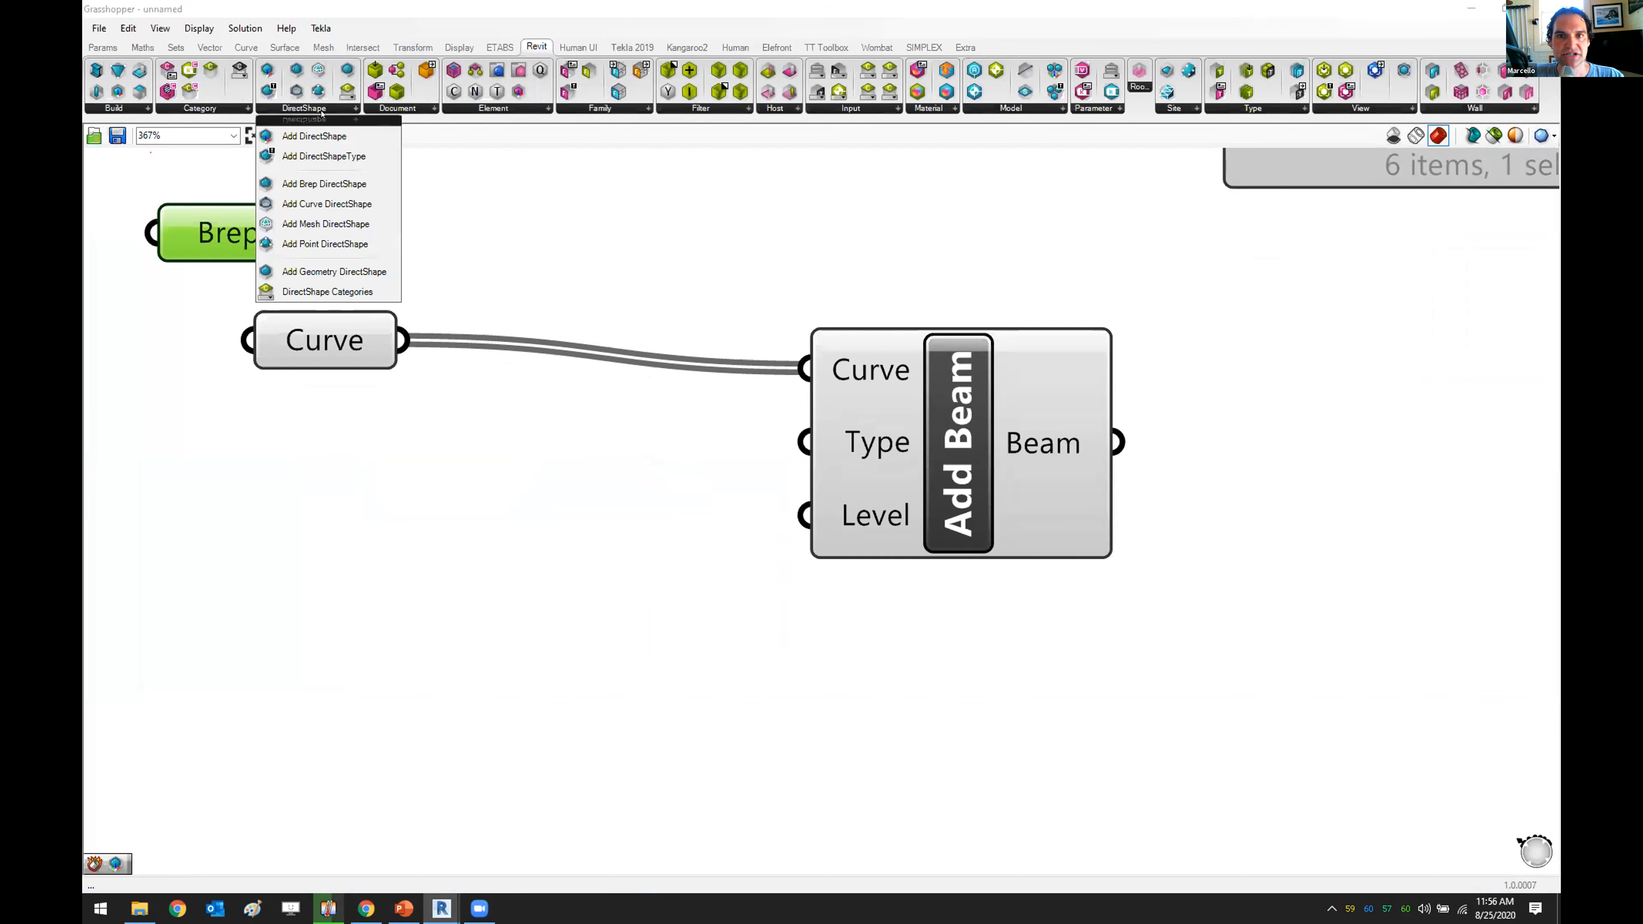
left_click(332, 181)
left_click(793, 237)
left_click_drag(787, 183, 579, 457)
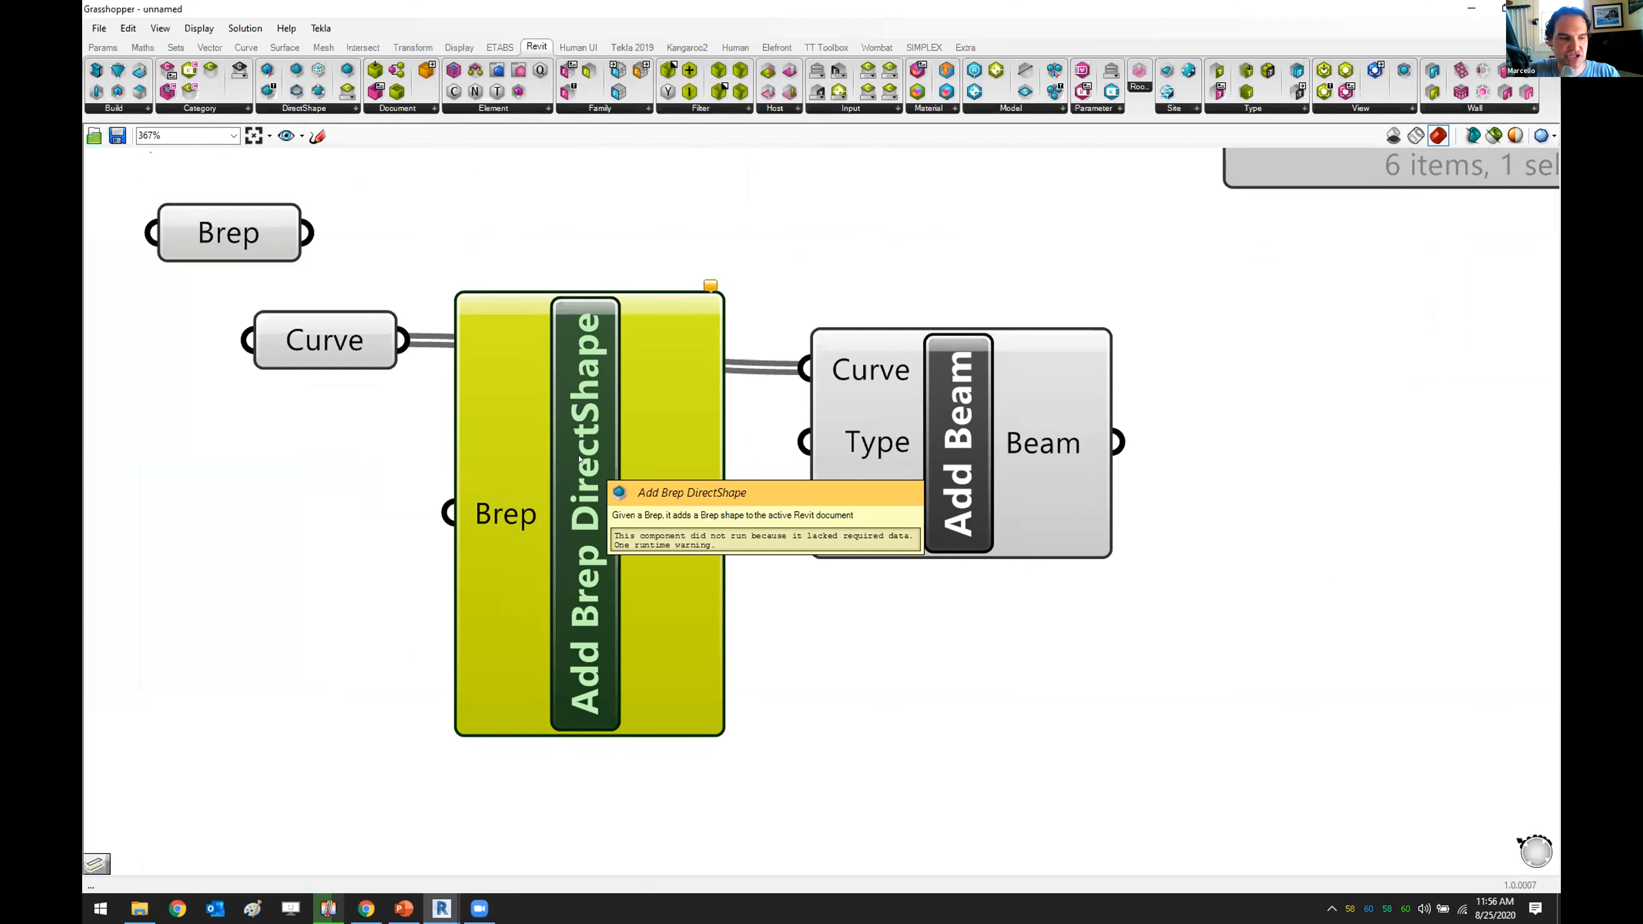
- Move the Curve parameter and Add Beam component down clear of Add Brep DirectShape, and reposition the Brep parameter beside it
scroll(552, 424, "down", 3)
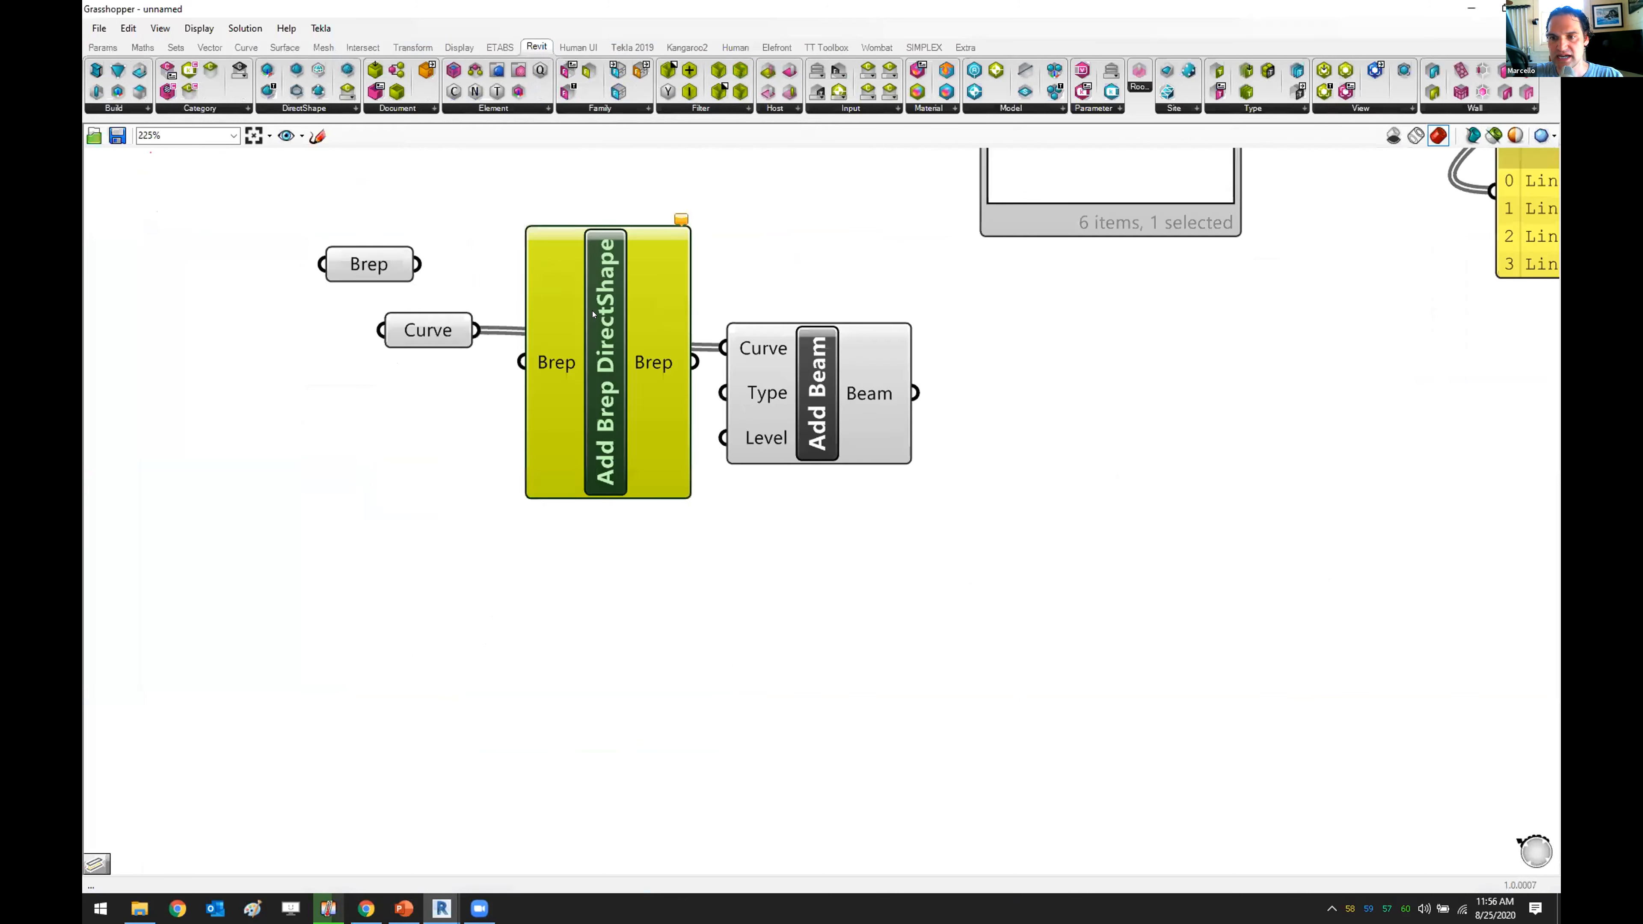
left_click_drag(964, 569, 429, 312)
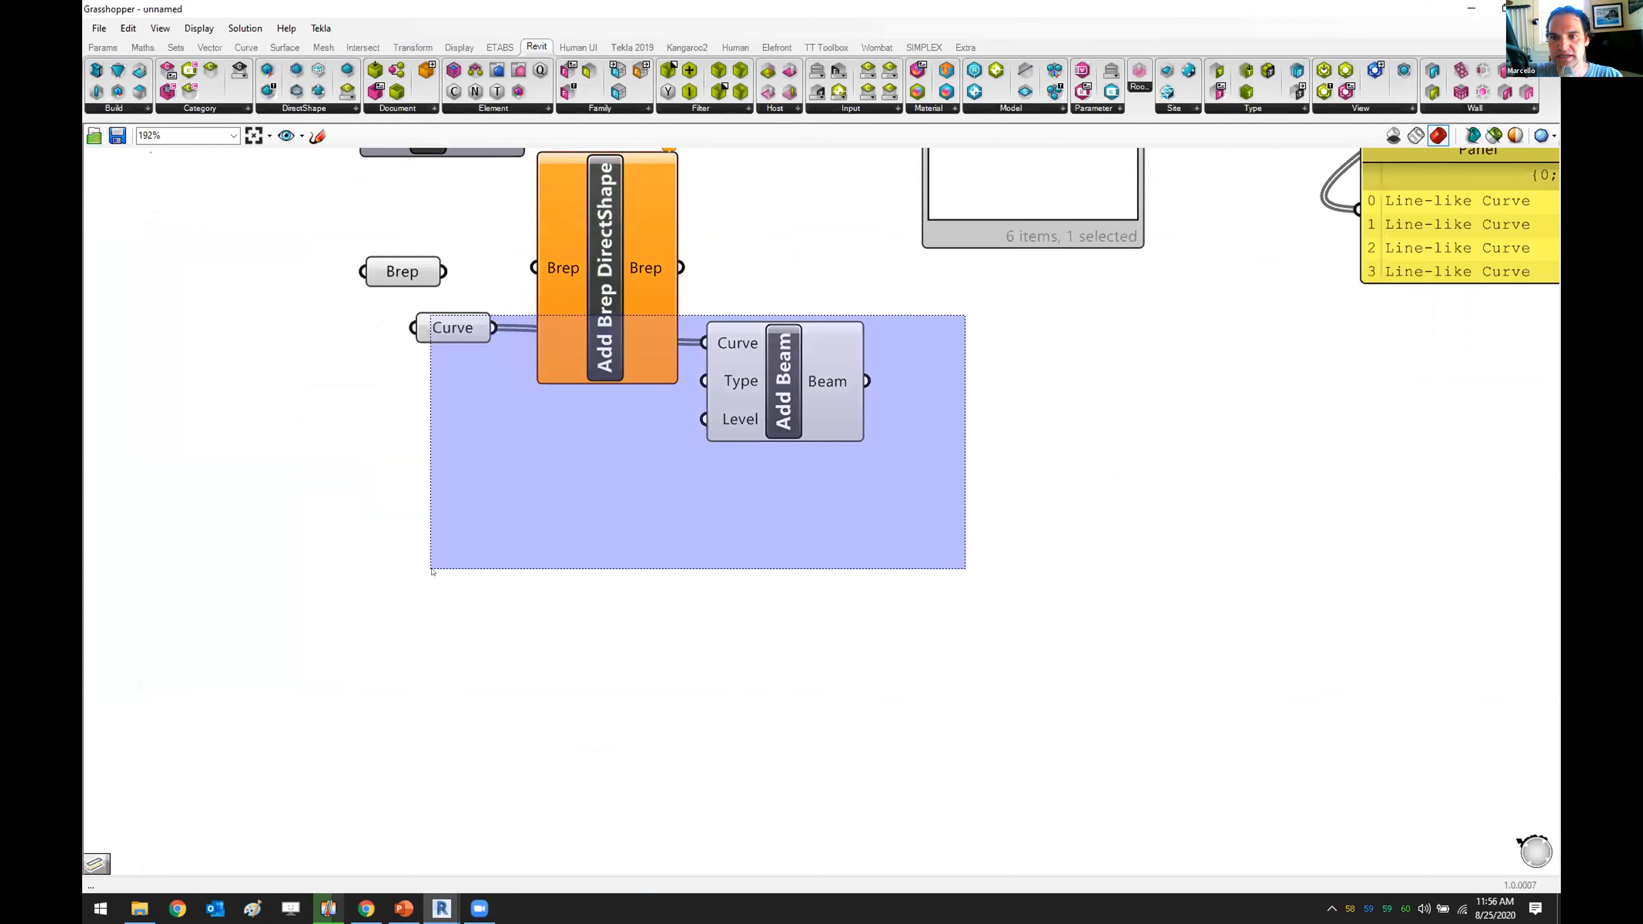
left_click_drag(590, 331, 590, 415)
left_click(569, 738)
left_click_drag(406, 275, 354, 312)
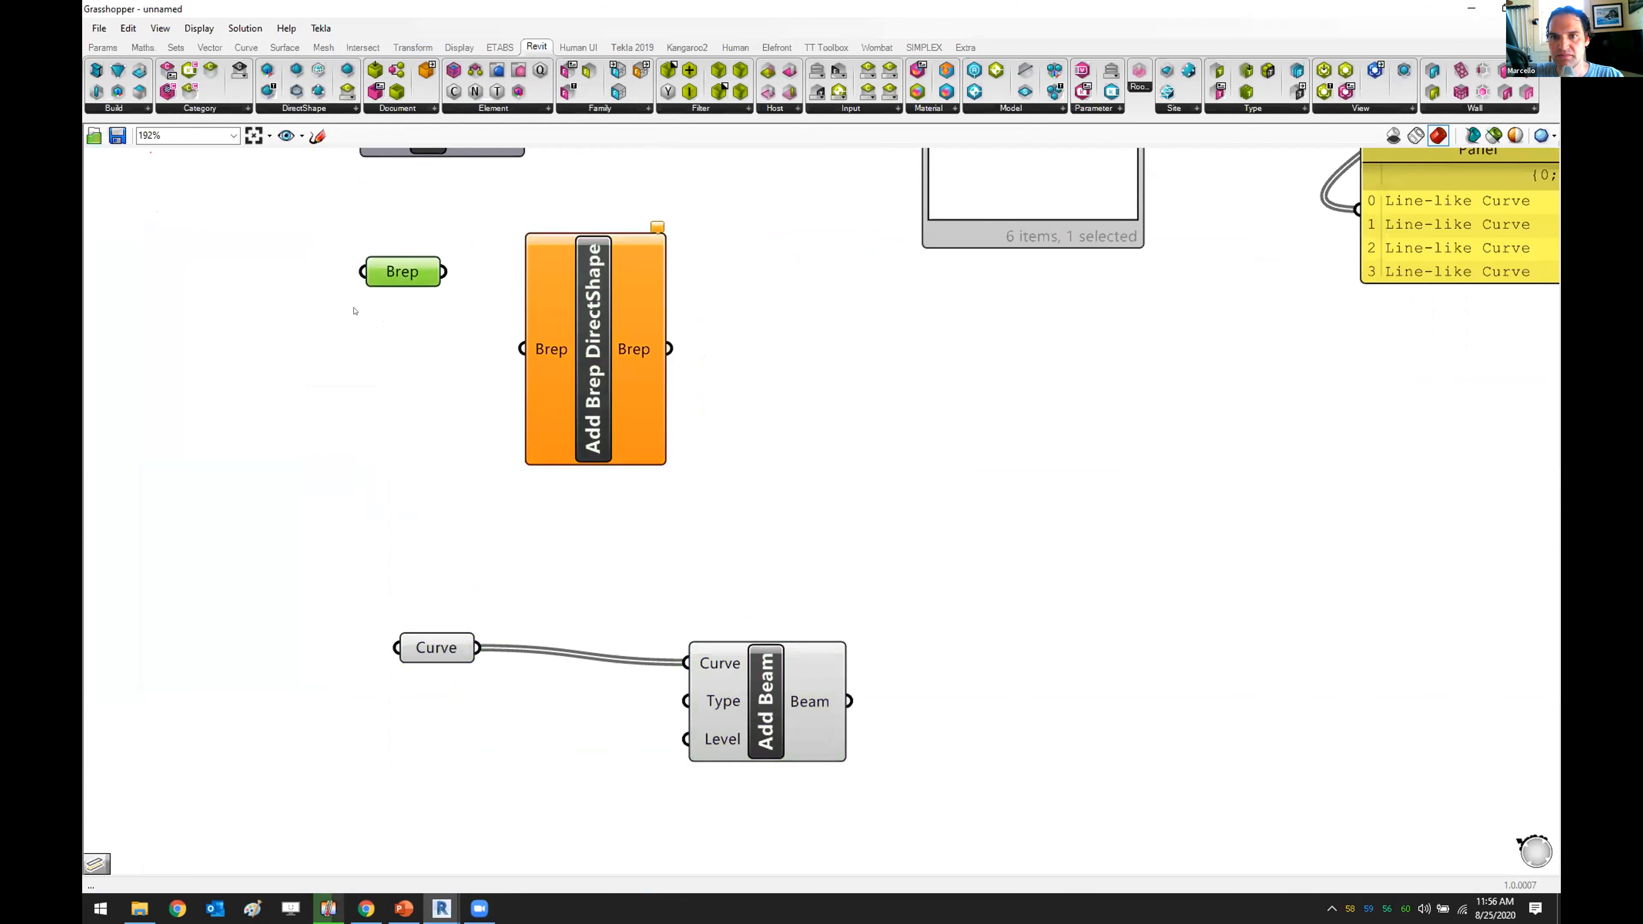
- Place an Add Geometry DirectShape component beside the Brep parameter, moving Add Brep DirectShape out of the way
left_click(333, 116)
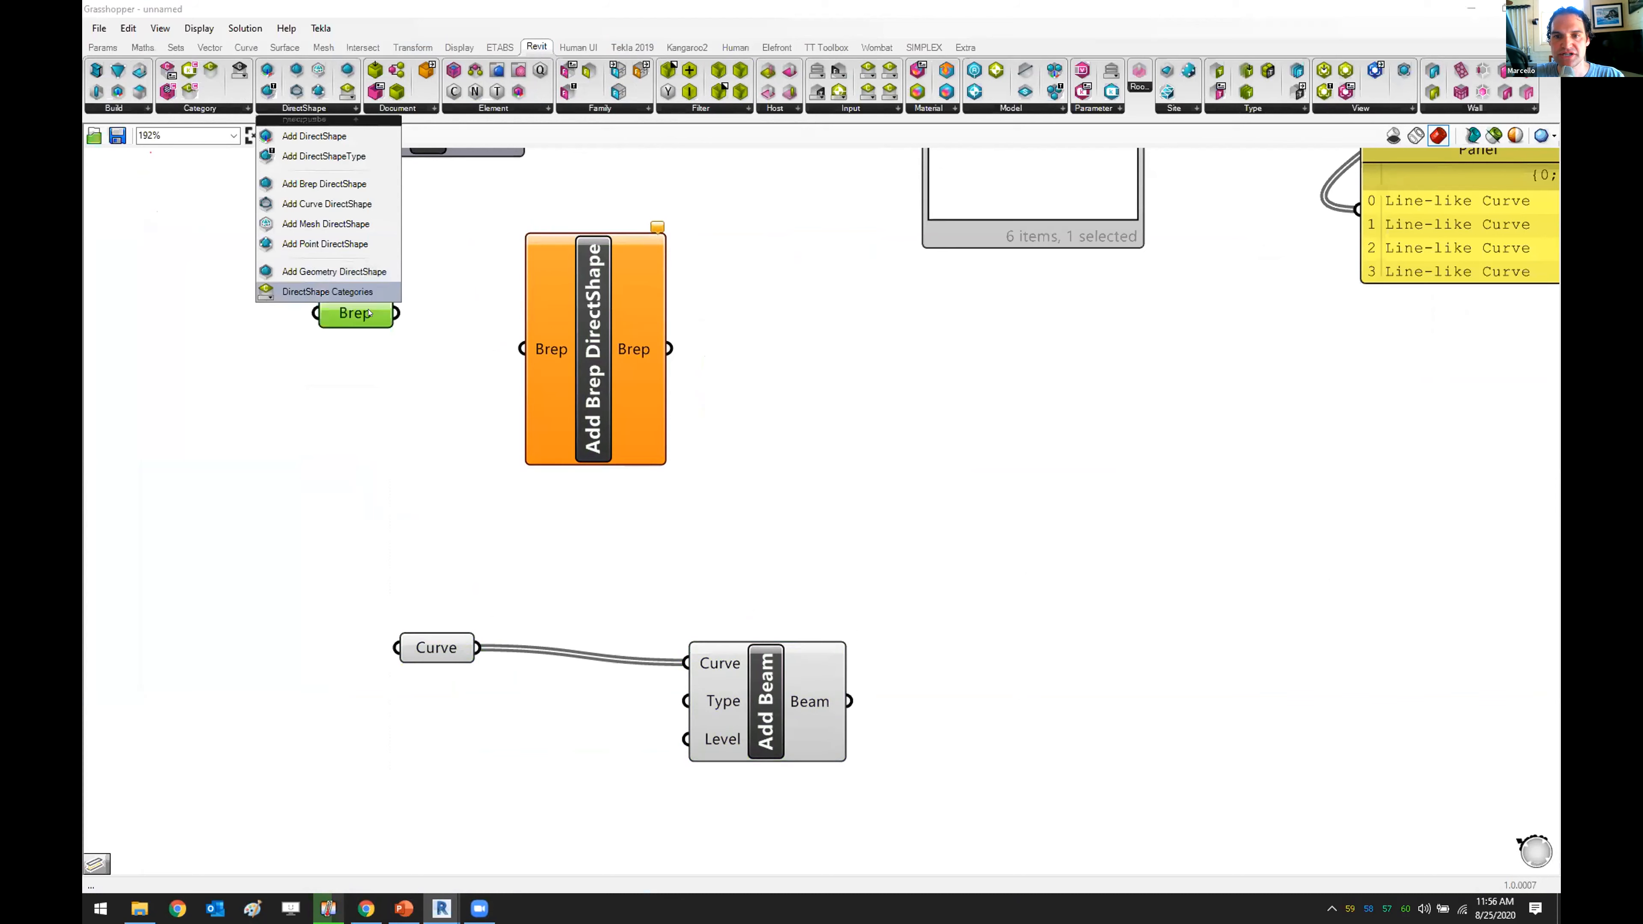
left_click_drag(310, 275, 793, 480)
left_click(792, 480)
left_click_drag(634, 431, 1265, 603)
left_click_drag(736, 410, 667, 291)
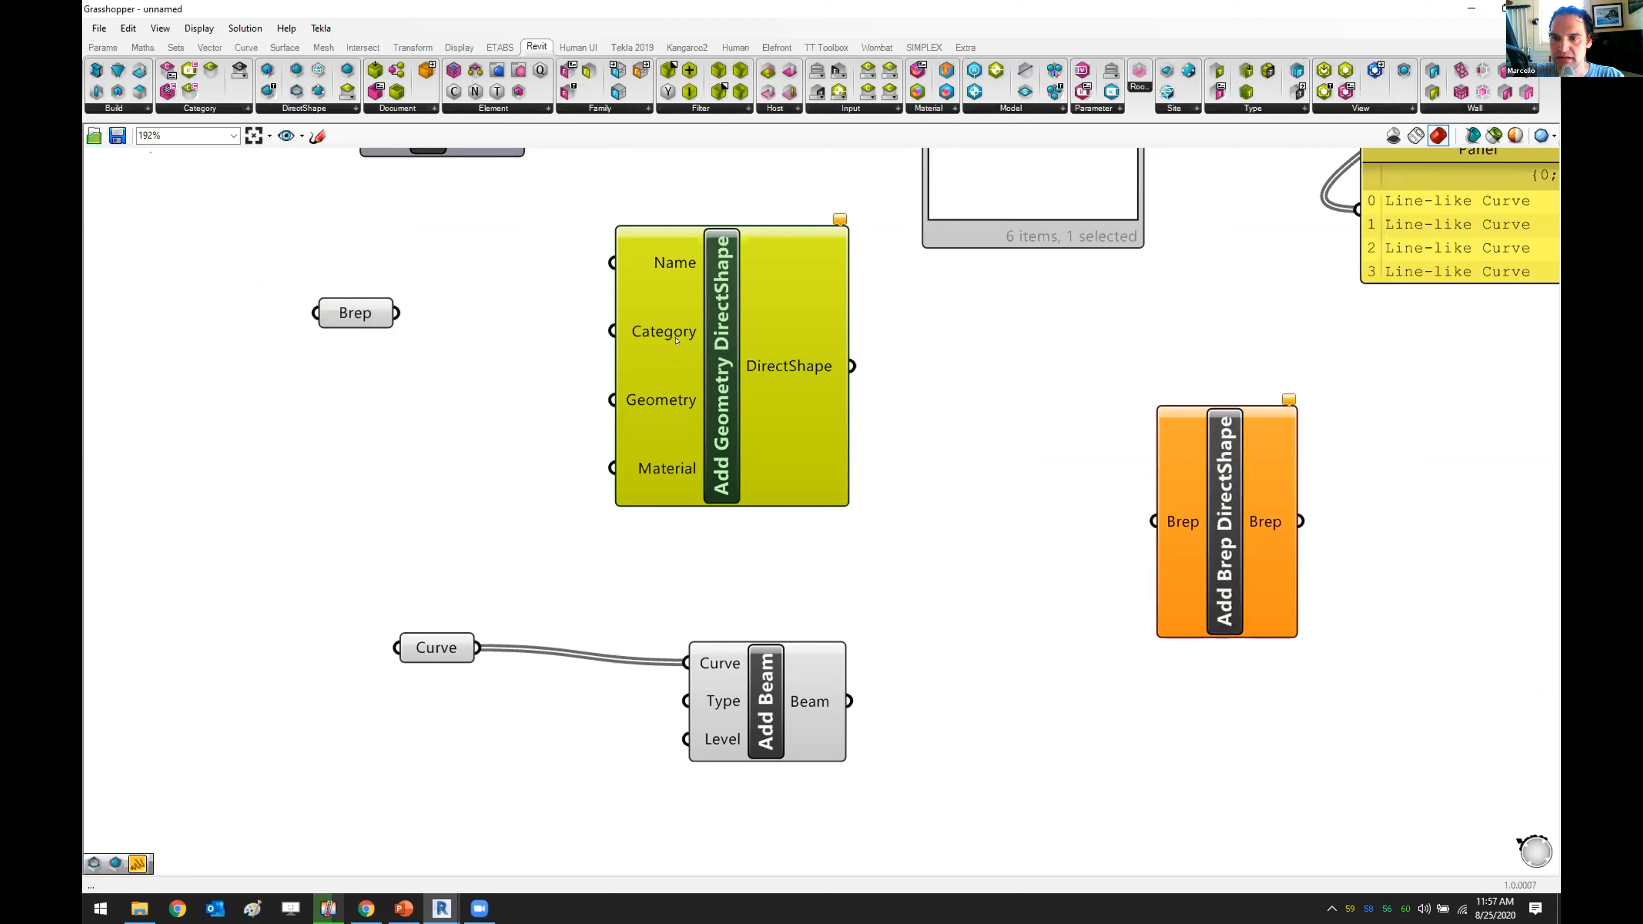
- Review the Revit category options offered for the Category input of Add Geometry DirectShape
right_click(642, 328)
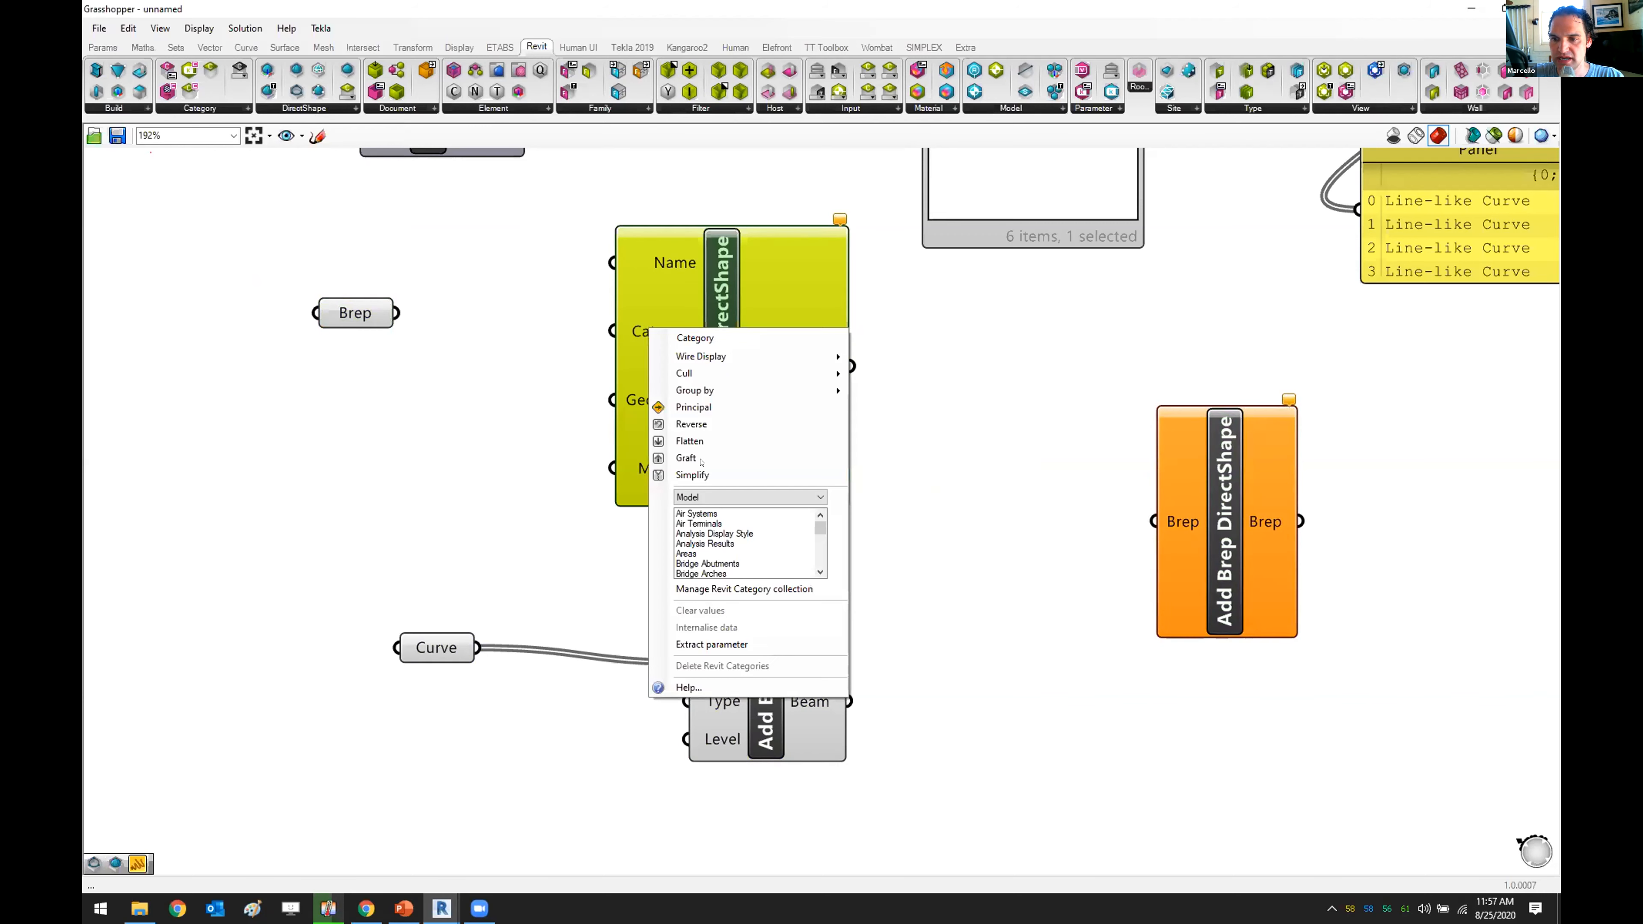
left_click(705, 496)
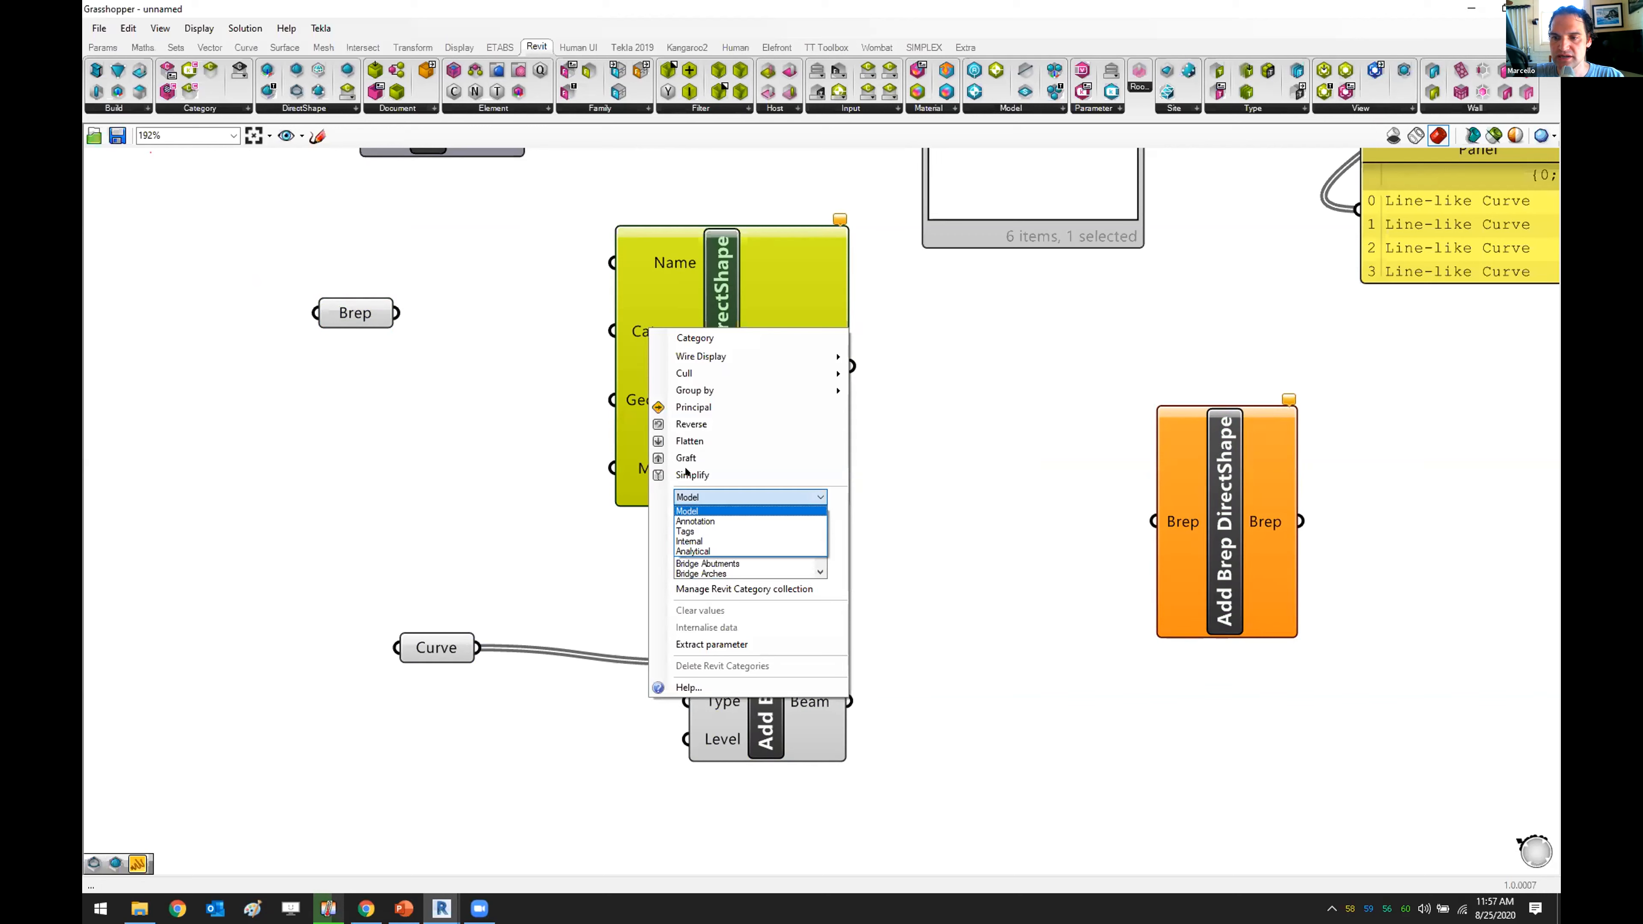
left_click(723, 291)
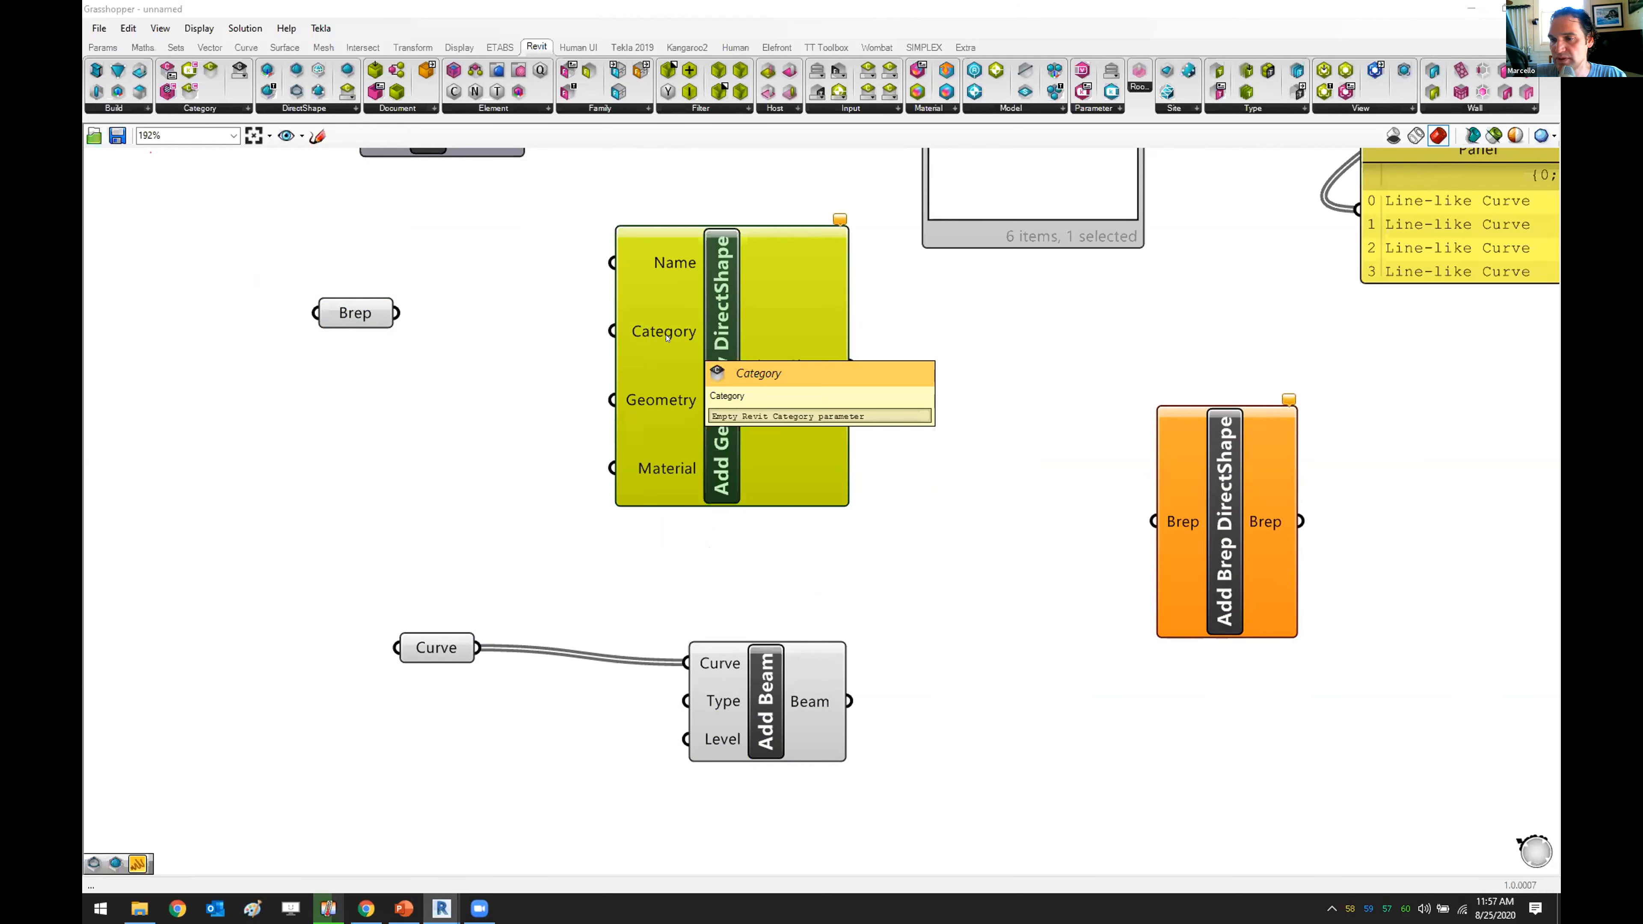
- Connect the Brep parameter to the Geometry input of Add Geometry DirectShape and nudge the component closer to it
left_click_drag(397, 313, 627, 410)
left_click_drag(397, 313, 613, 400)
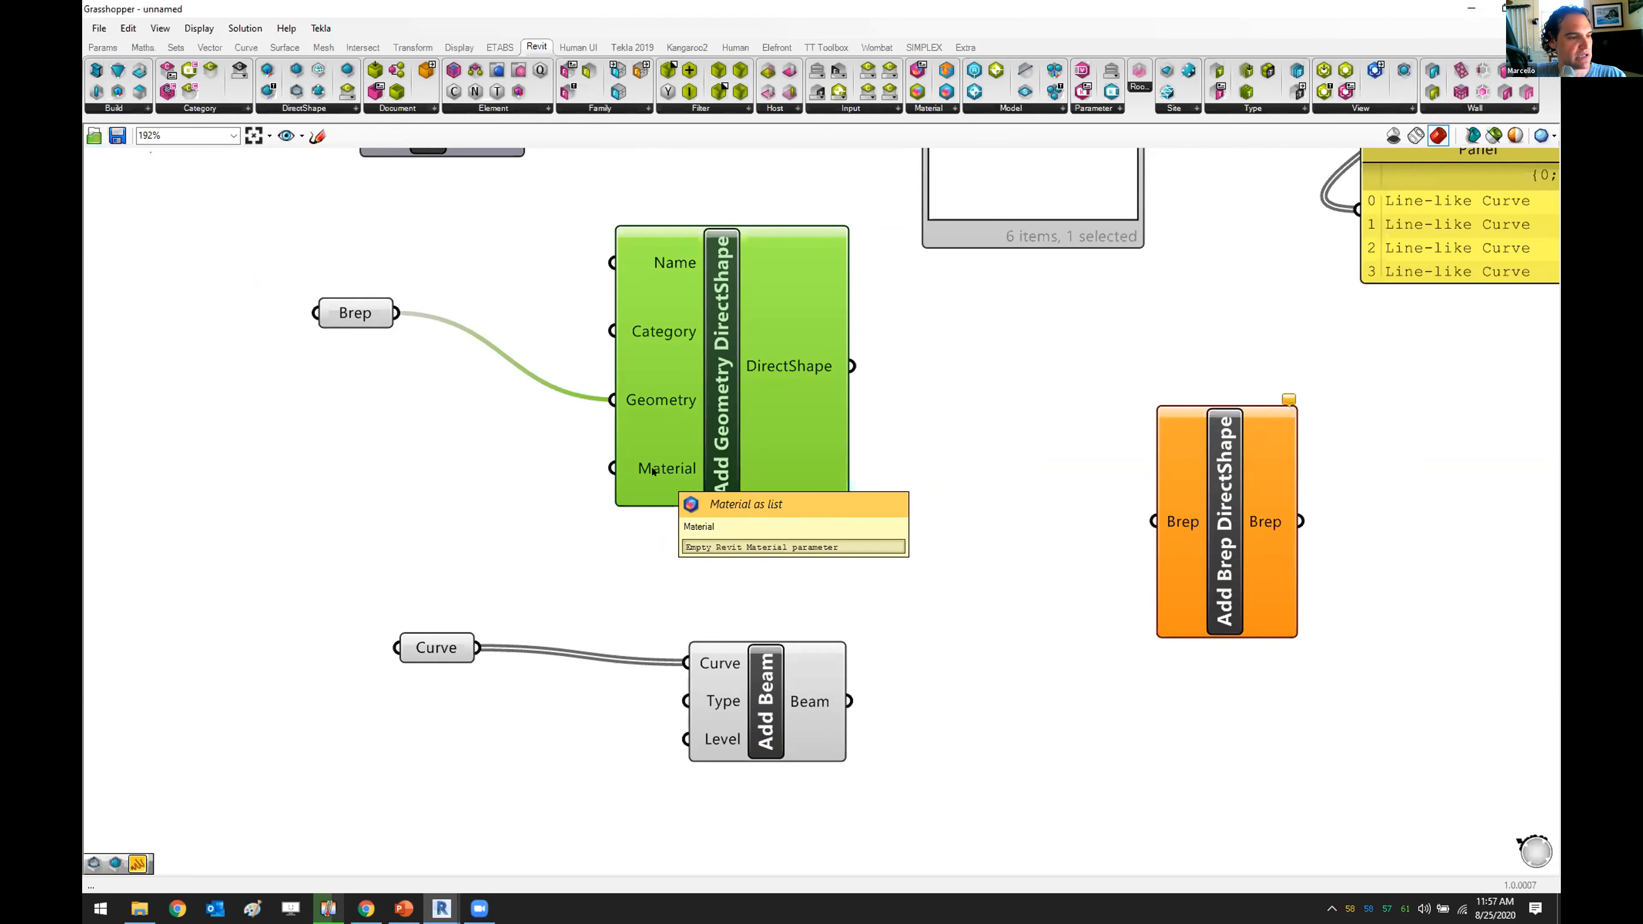
left_click(1035, 366)
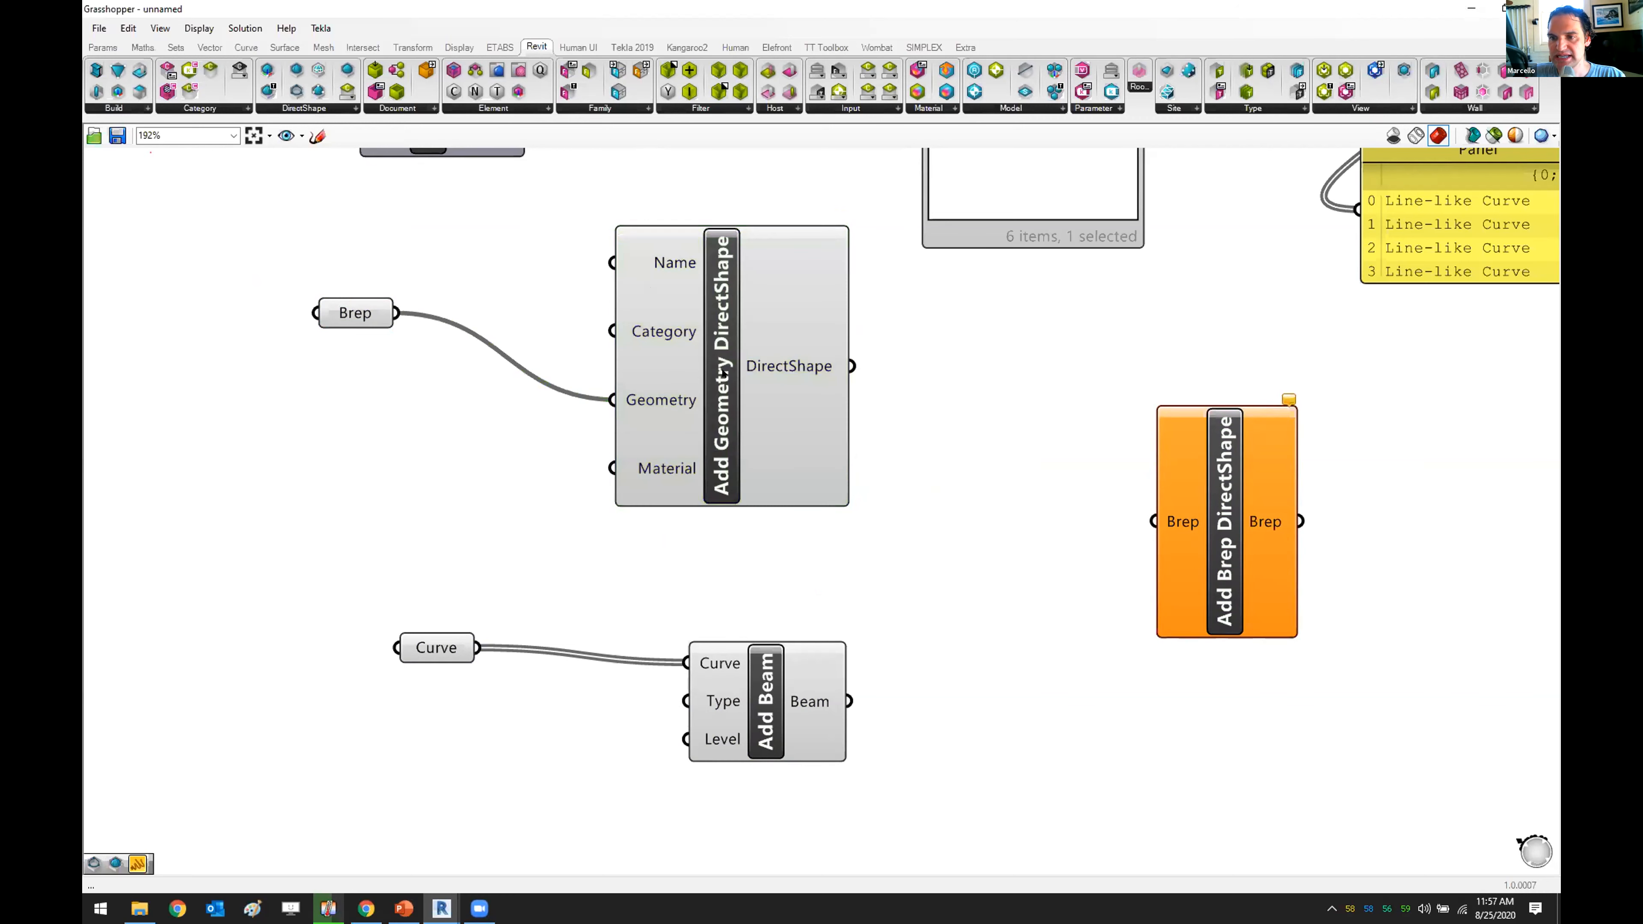
left_click_drag(691, 315, 676, 312)
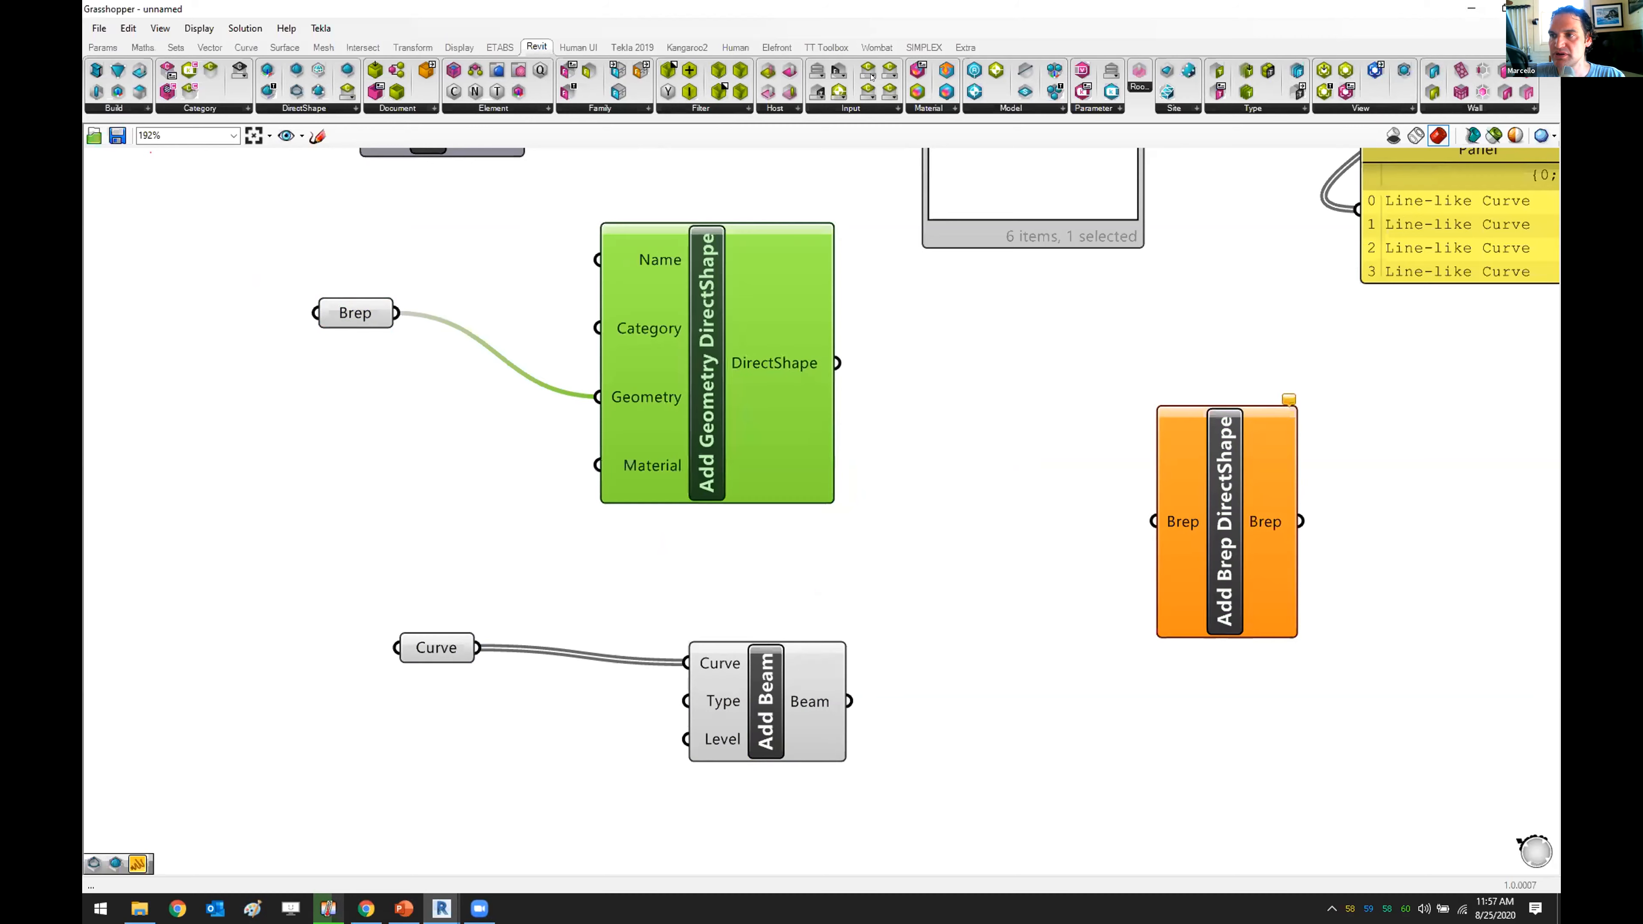
- Return to the Revit 3D view and select the generated box to examine its properties and position relative to the beams
double_click(872, 9)
left_click(1161, 55)
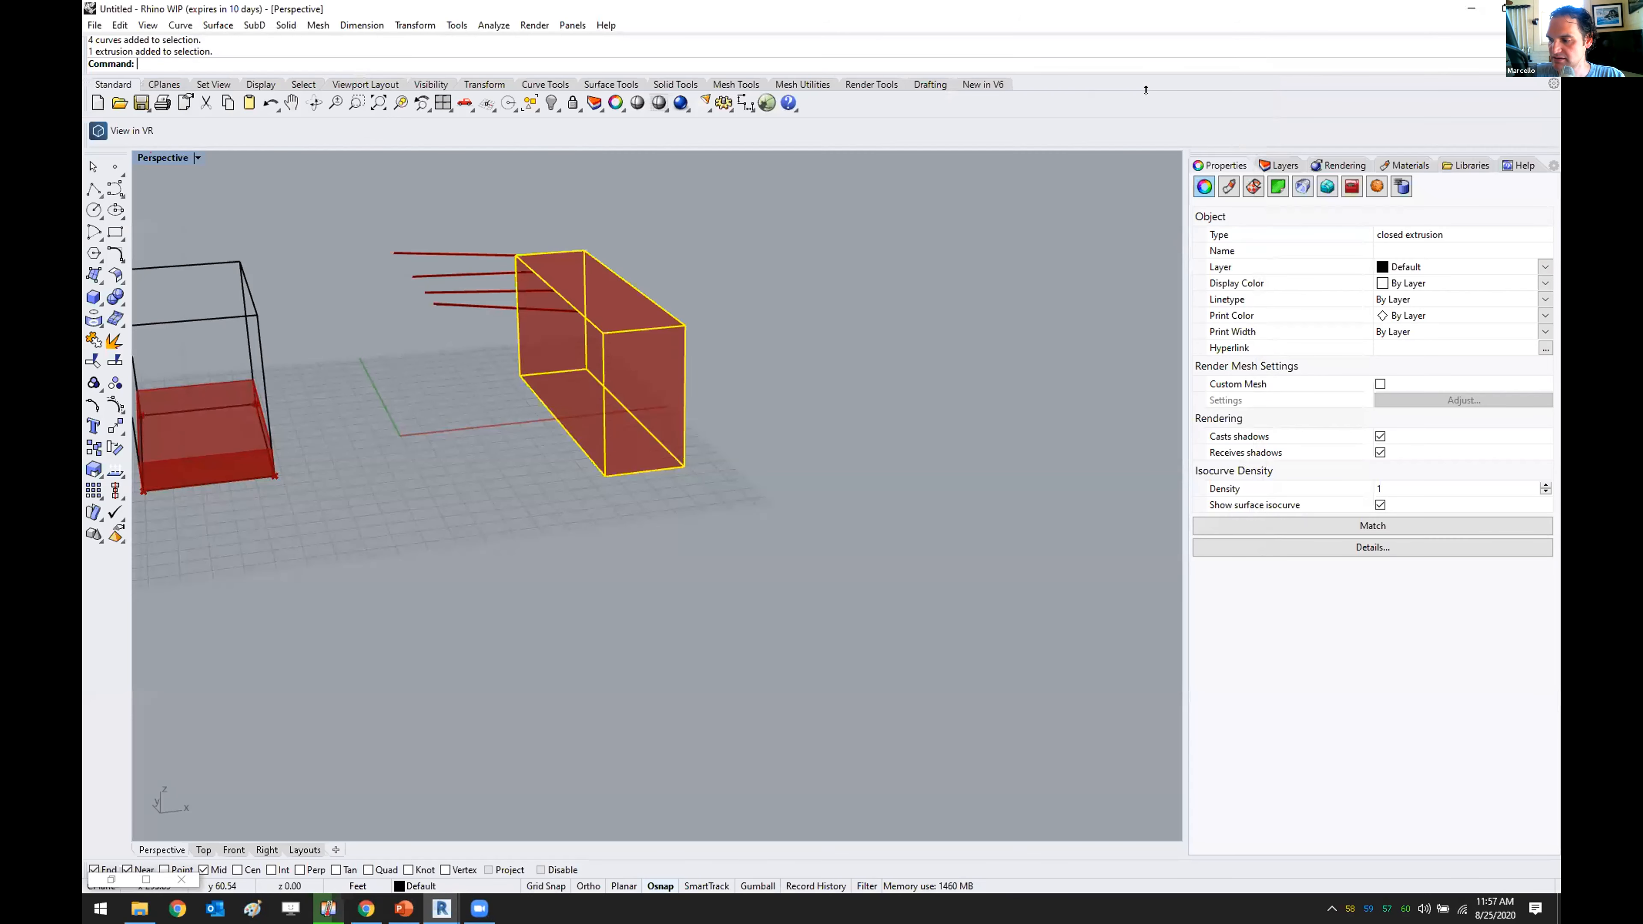
key("alt+Tab")
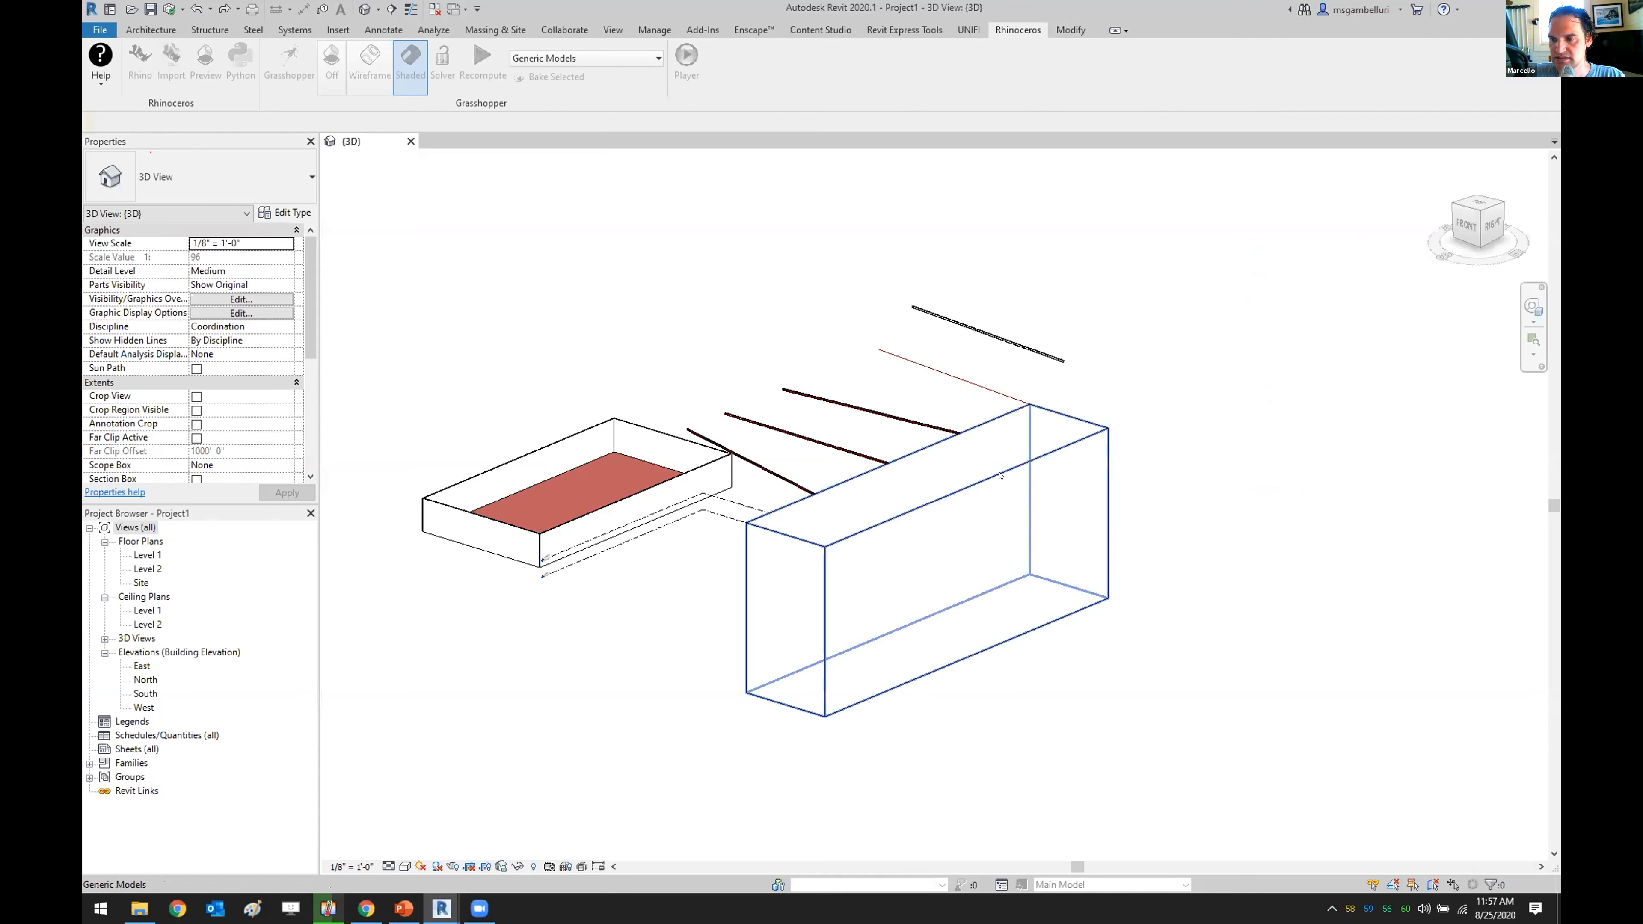
left_click(962, 526)
middle_click_drag(636, 305, 729, 324)
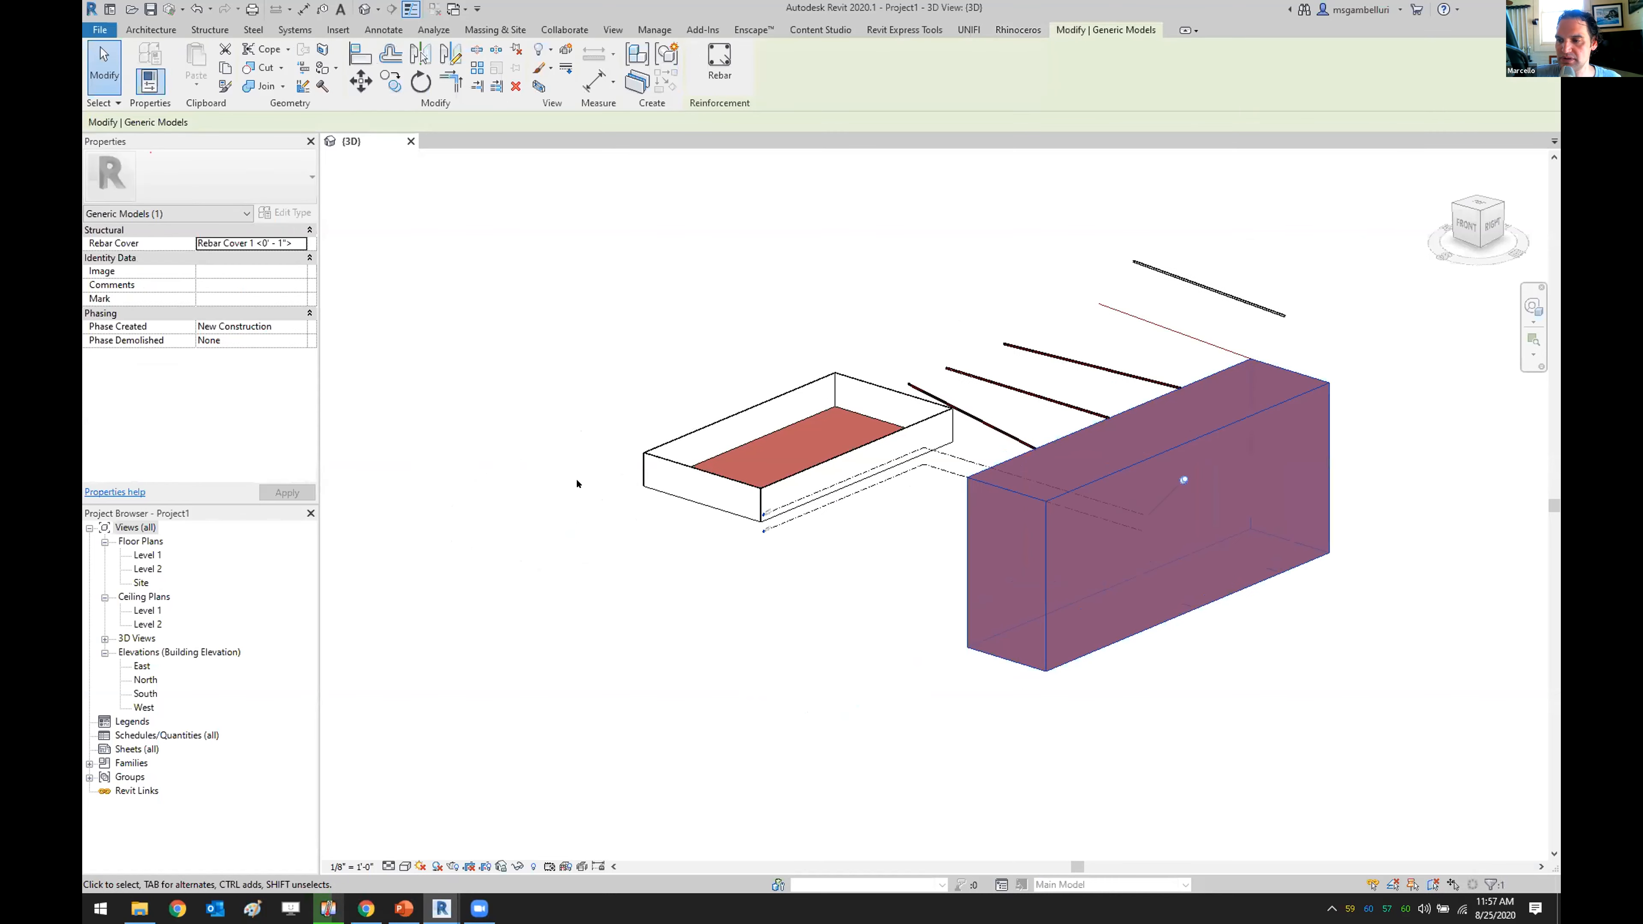
middle_click_drag(705, 529, 839, 510, "shift")
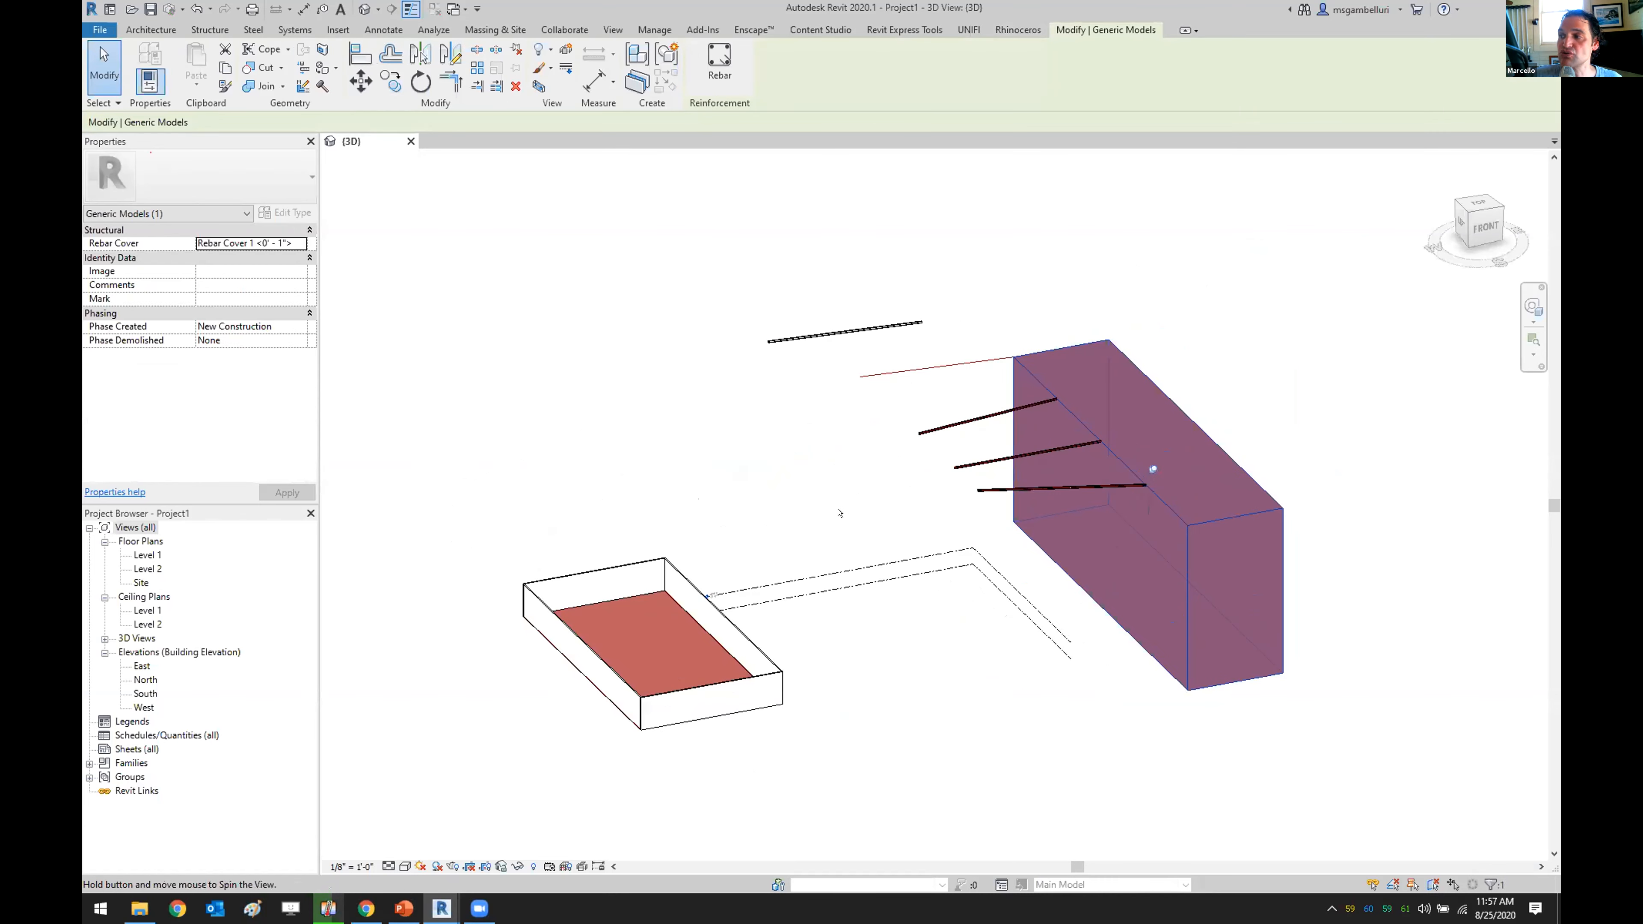
left_click(1288, 430)
middle_click_drag(1287, 429, 1159, 324)
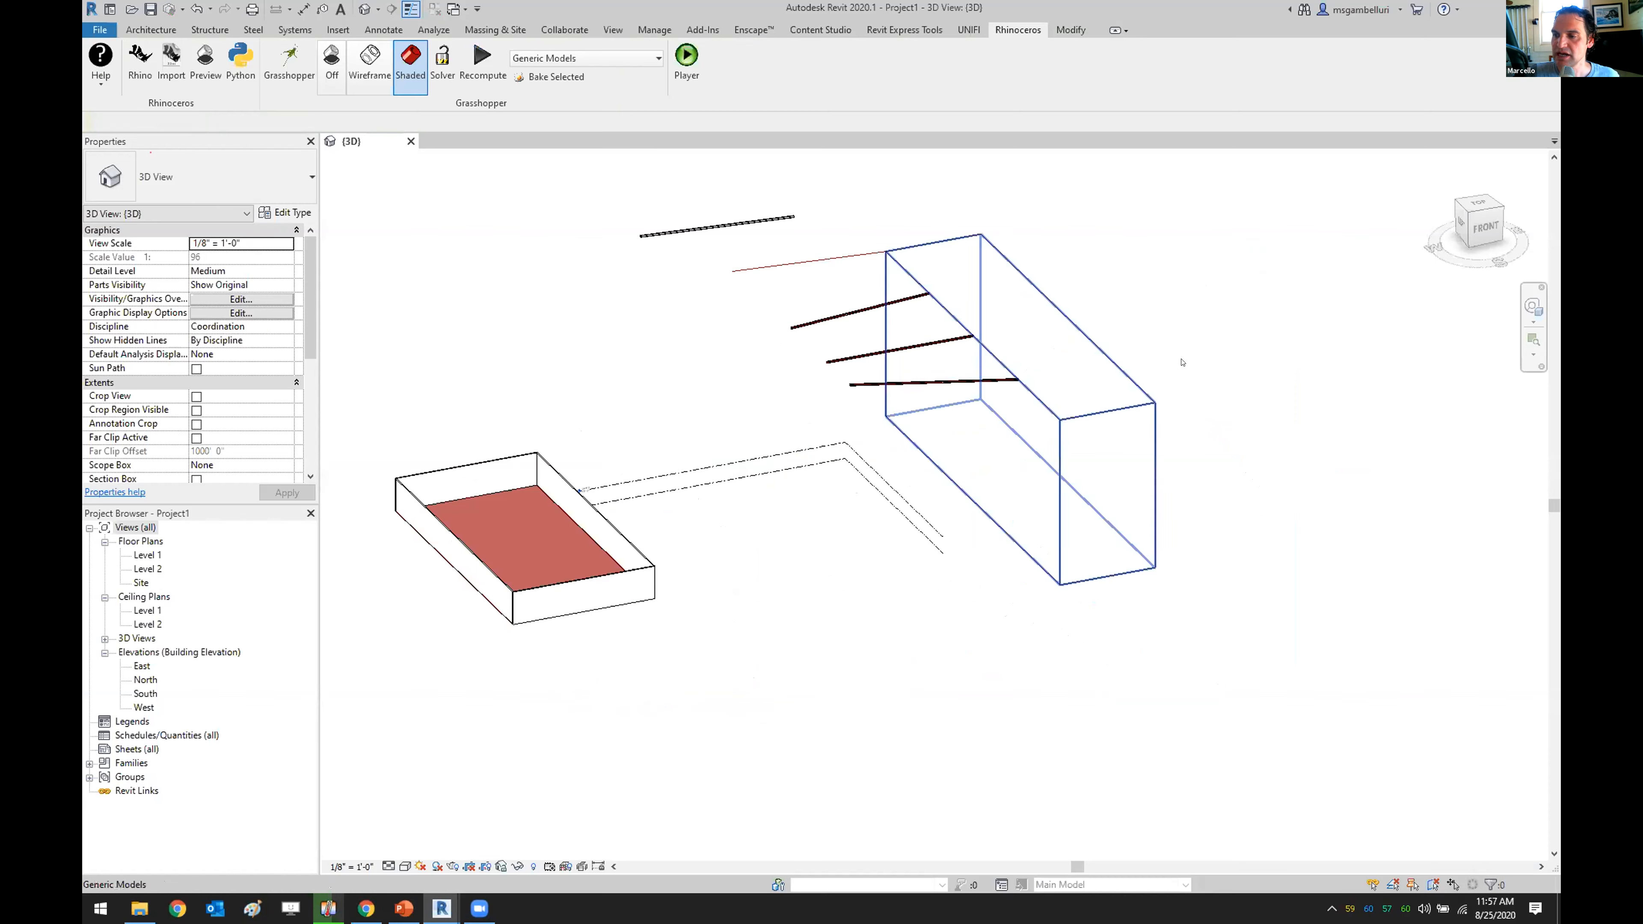
left_click(1117, 371)
mouse_move(1335, 338)
middle_mouse_down()
mouse_move(1422, 349)
mouse_move(1308, 341)
middle_mouse_up()
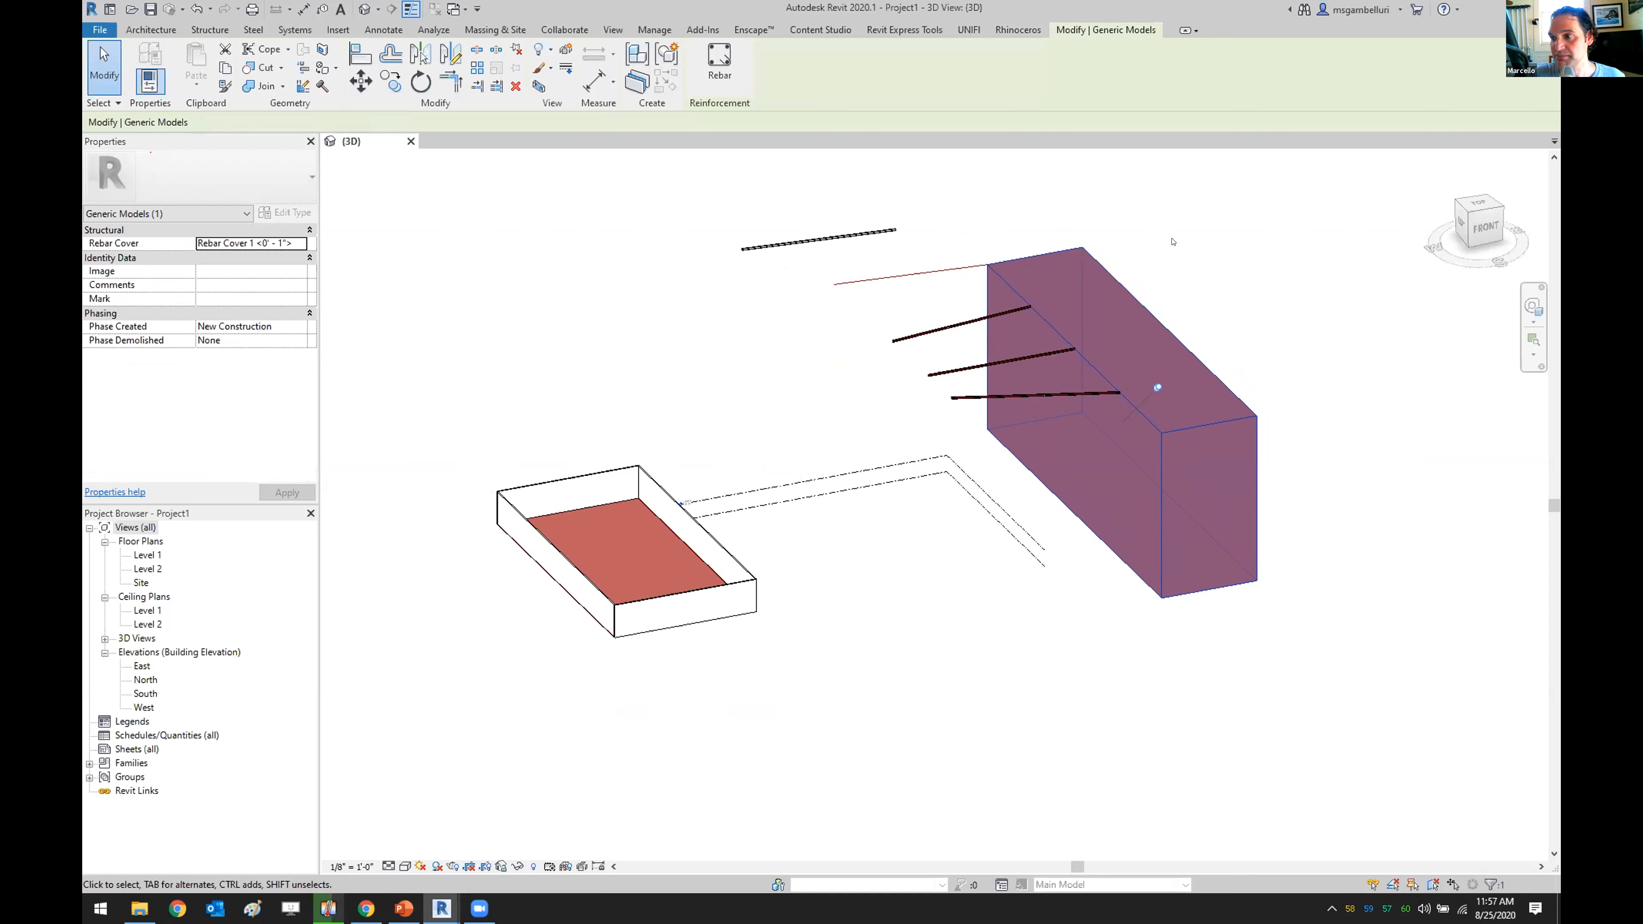
middle_click_drag(1228, 341, 1197, 414)
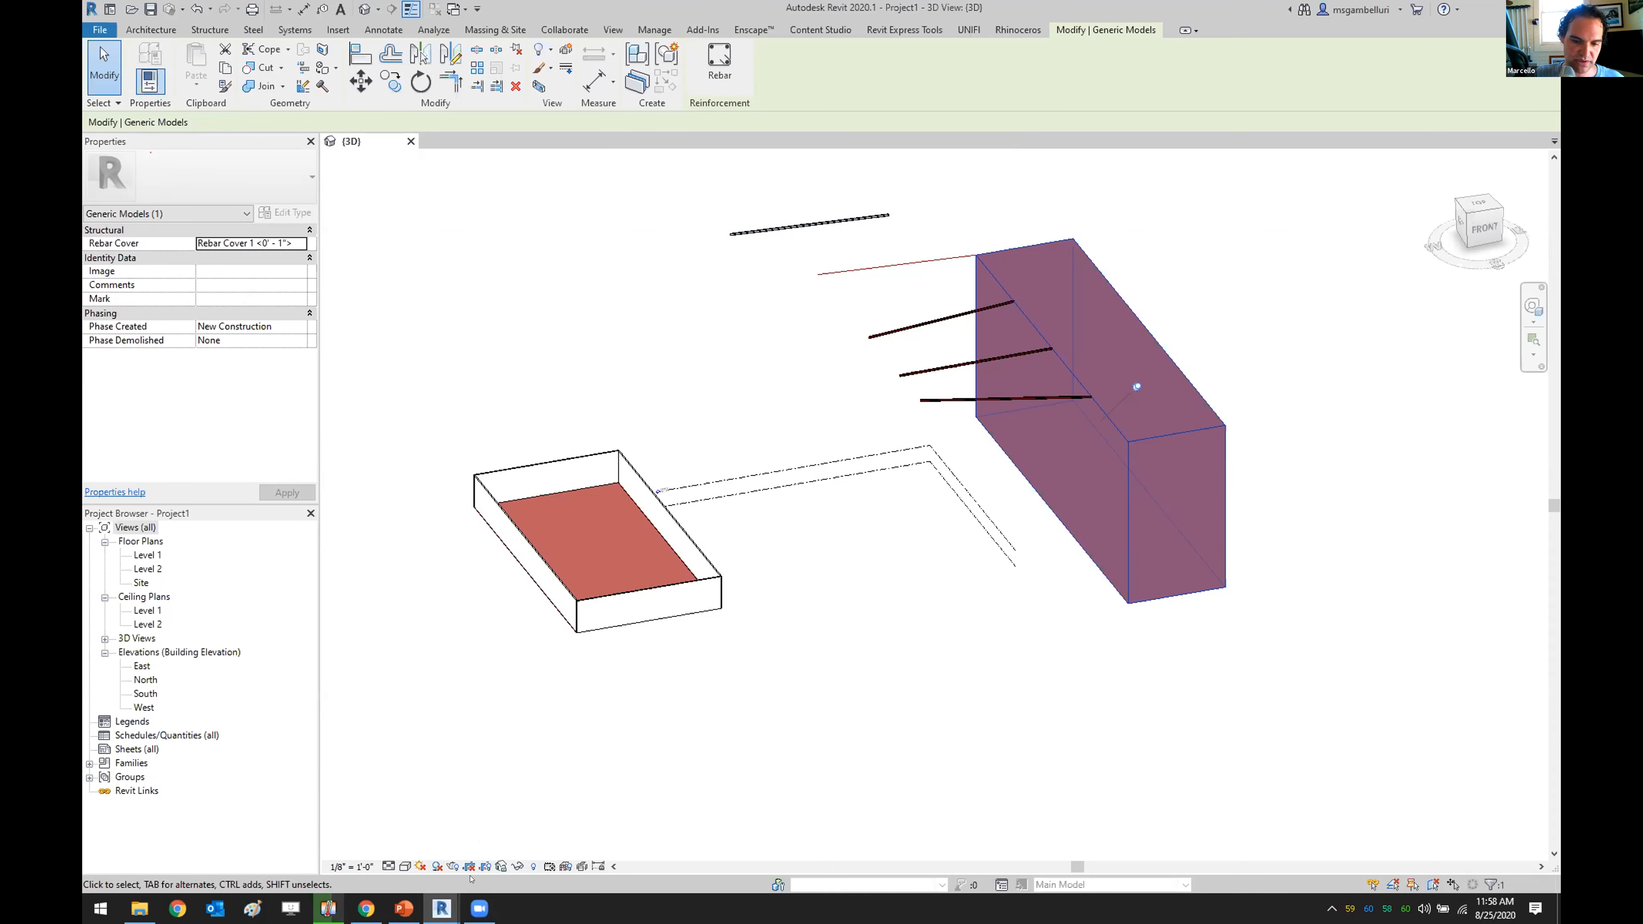
- Switch to Rhino, minimize Grasshopper, examine the extruded boxes and beam lines from several angles in the Perspective view, and deselect the box
mouse_move(442, 907)
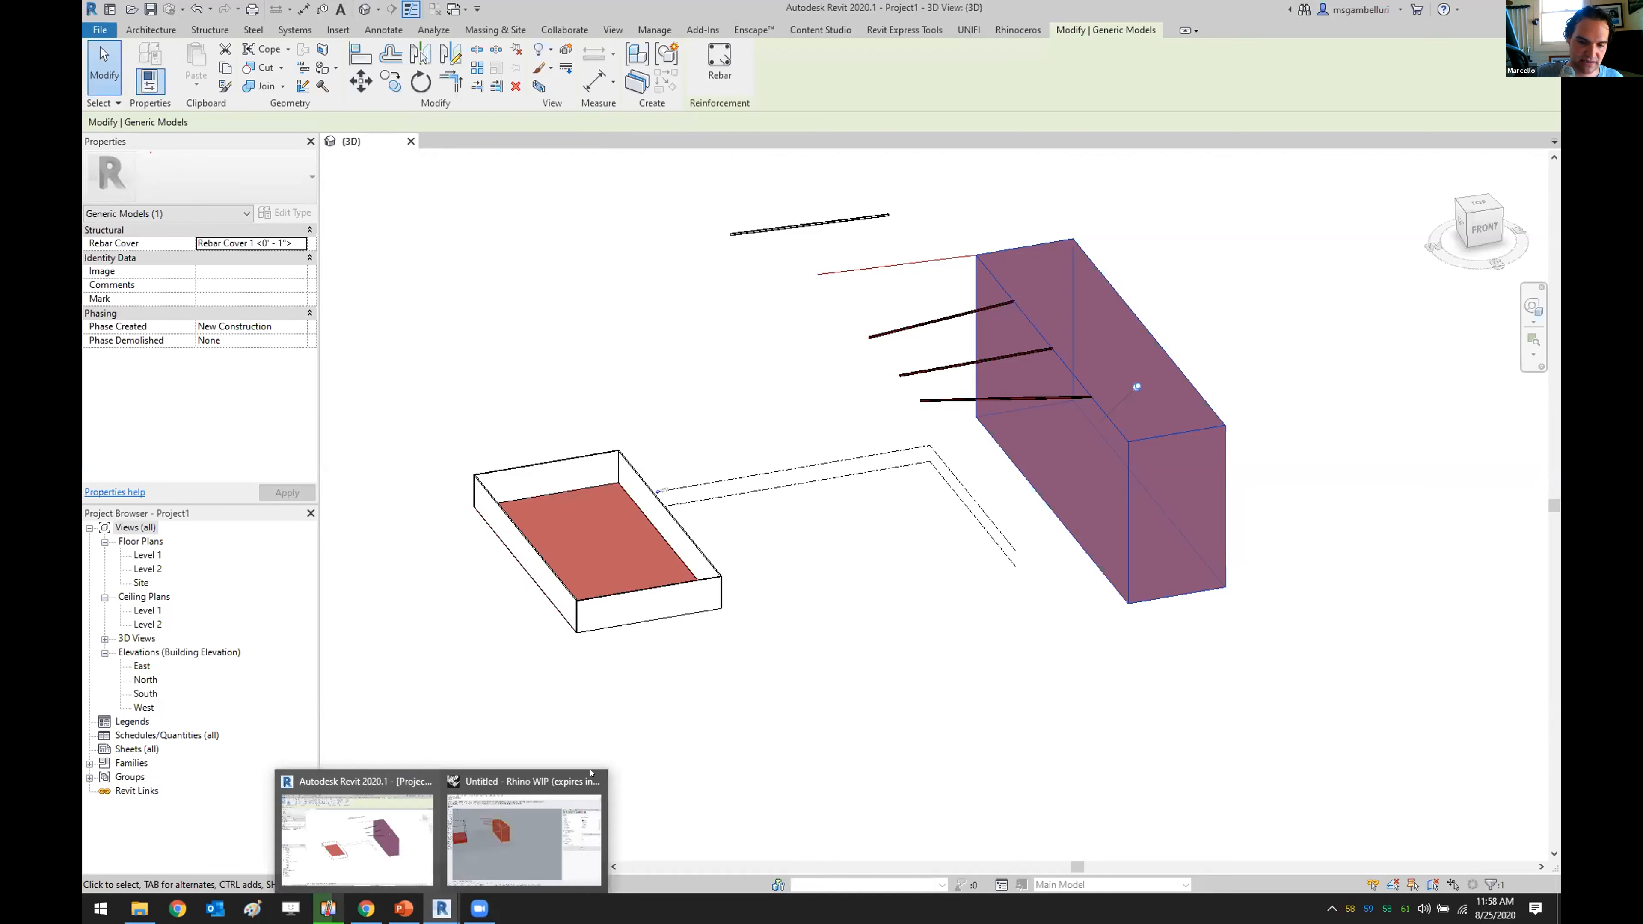
left_click(524, 838)
left_click(1163, 55)
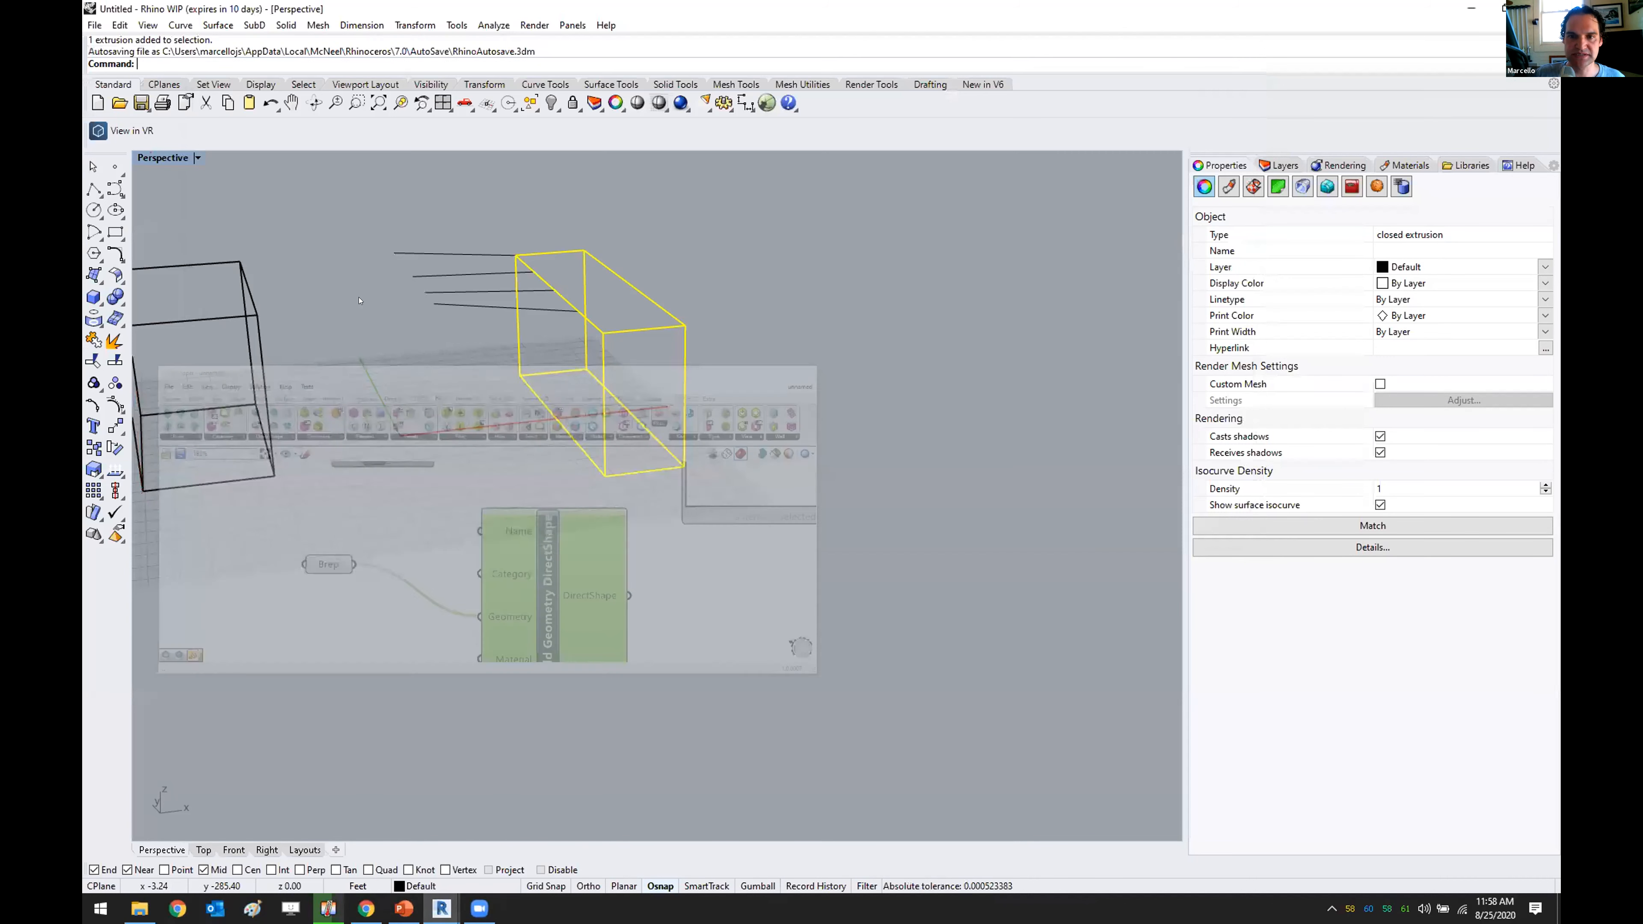
right_click_drag(399, 378, 644, 422, "shift")
right_click_drag(964, 411, 938, 386)
left_click_drag(981, 335, 907, 429)
mouse_move(979, 314)
right_mouse_down()
mouse_move(957, 333)
mouse_move(980, 316)
right_mouse_up()
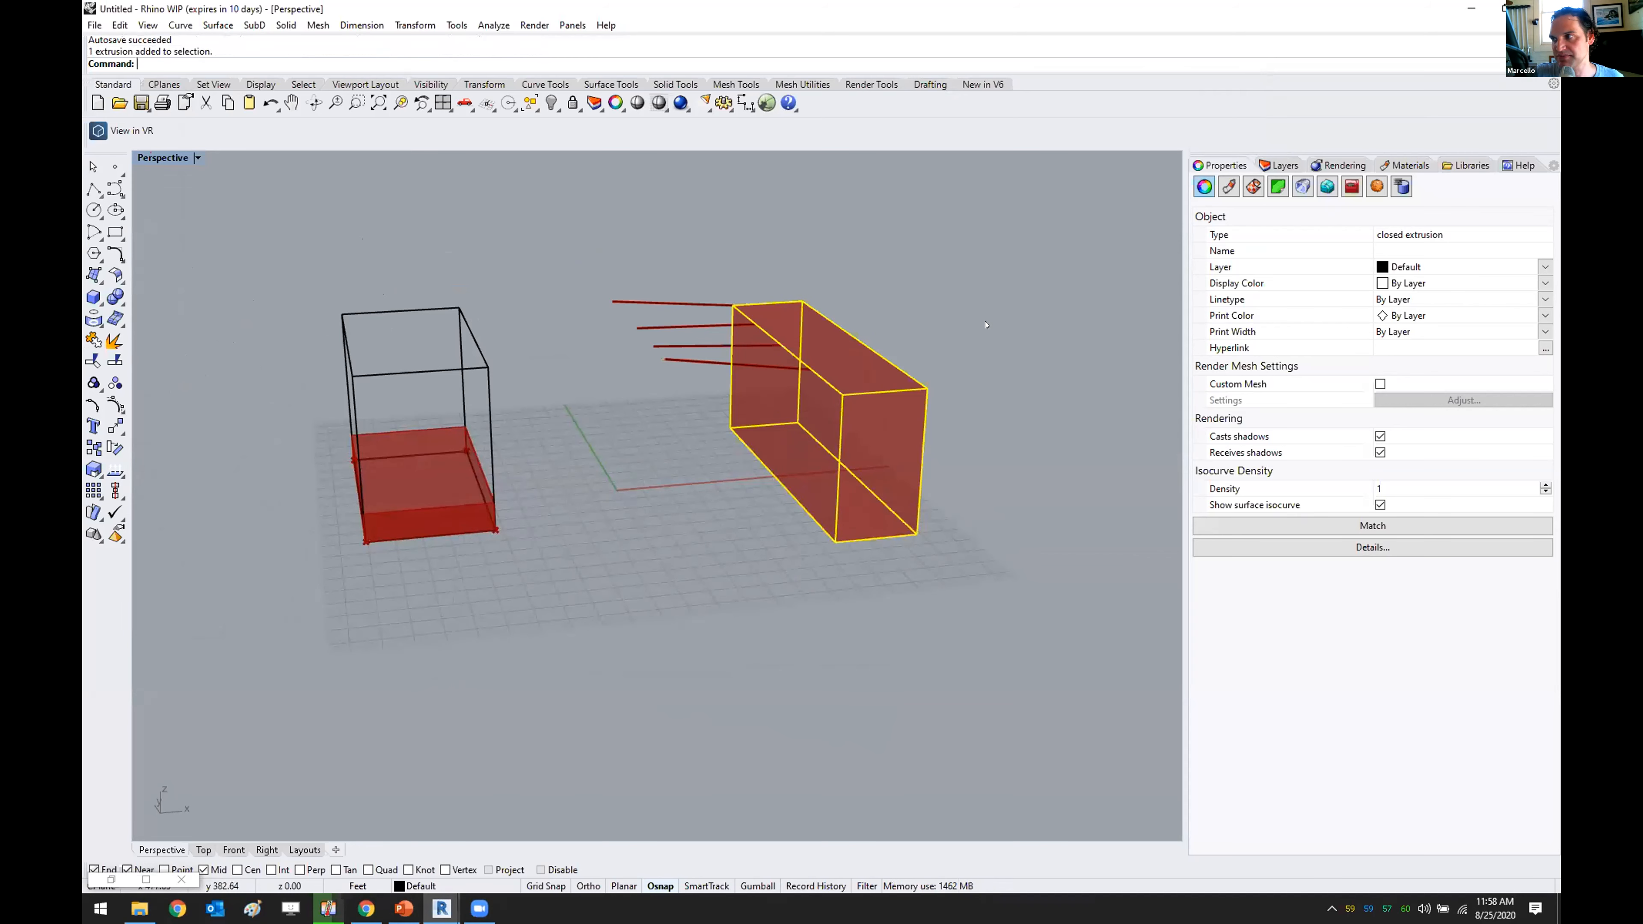
right_click_drag(986, 324, 895, 317)
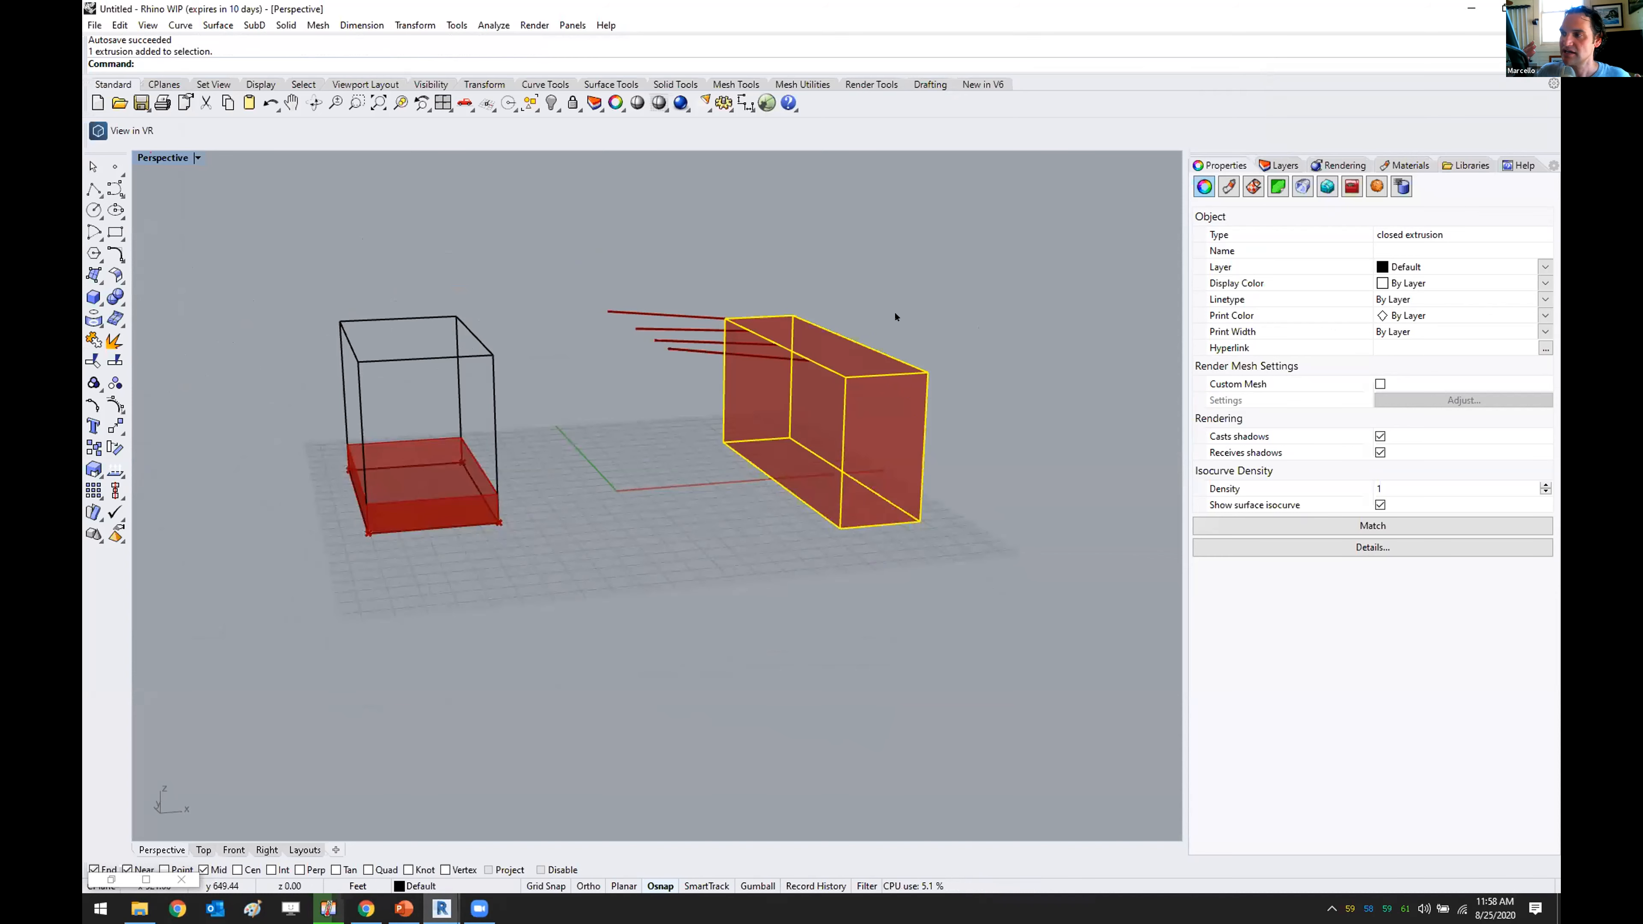
right_click_drag(941, 377, 946, 387)
right_click_drag(585, 420, 512, 441)
right_click_drag(533, 451, 532, 448)
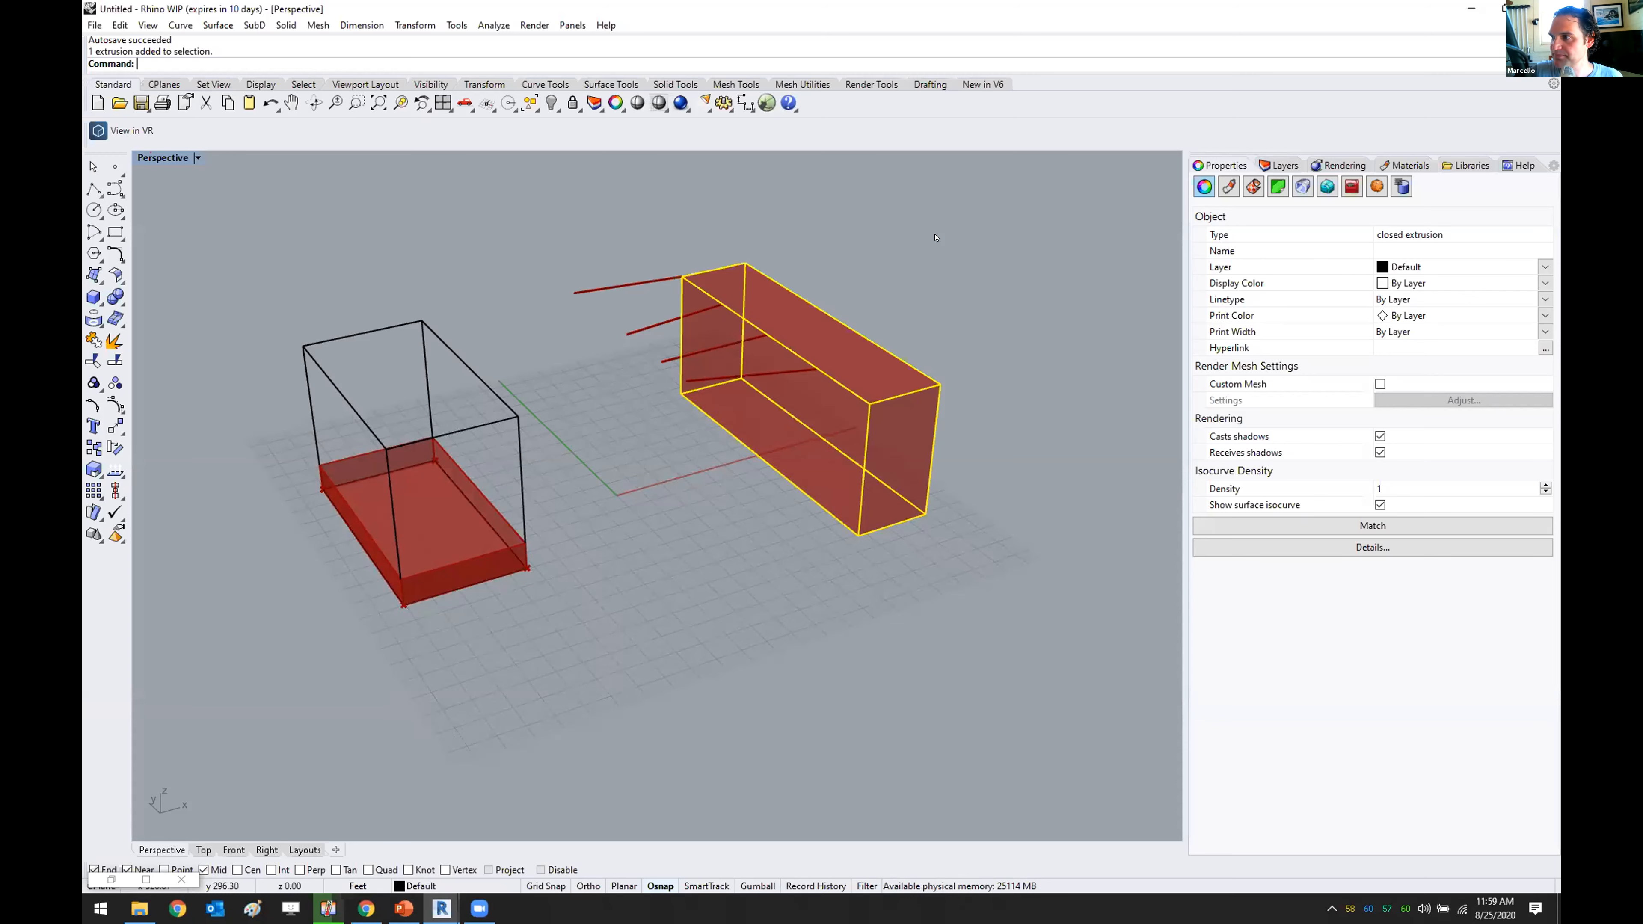
left_click(935, 237)
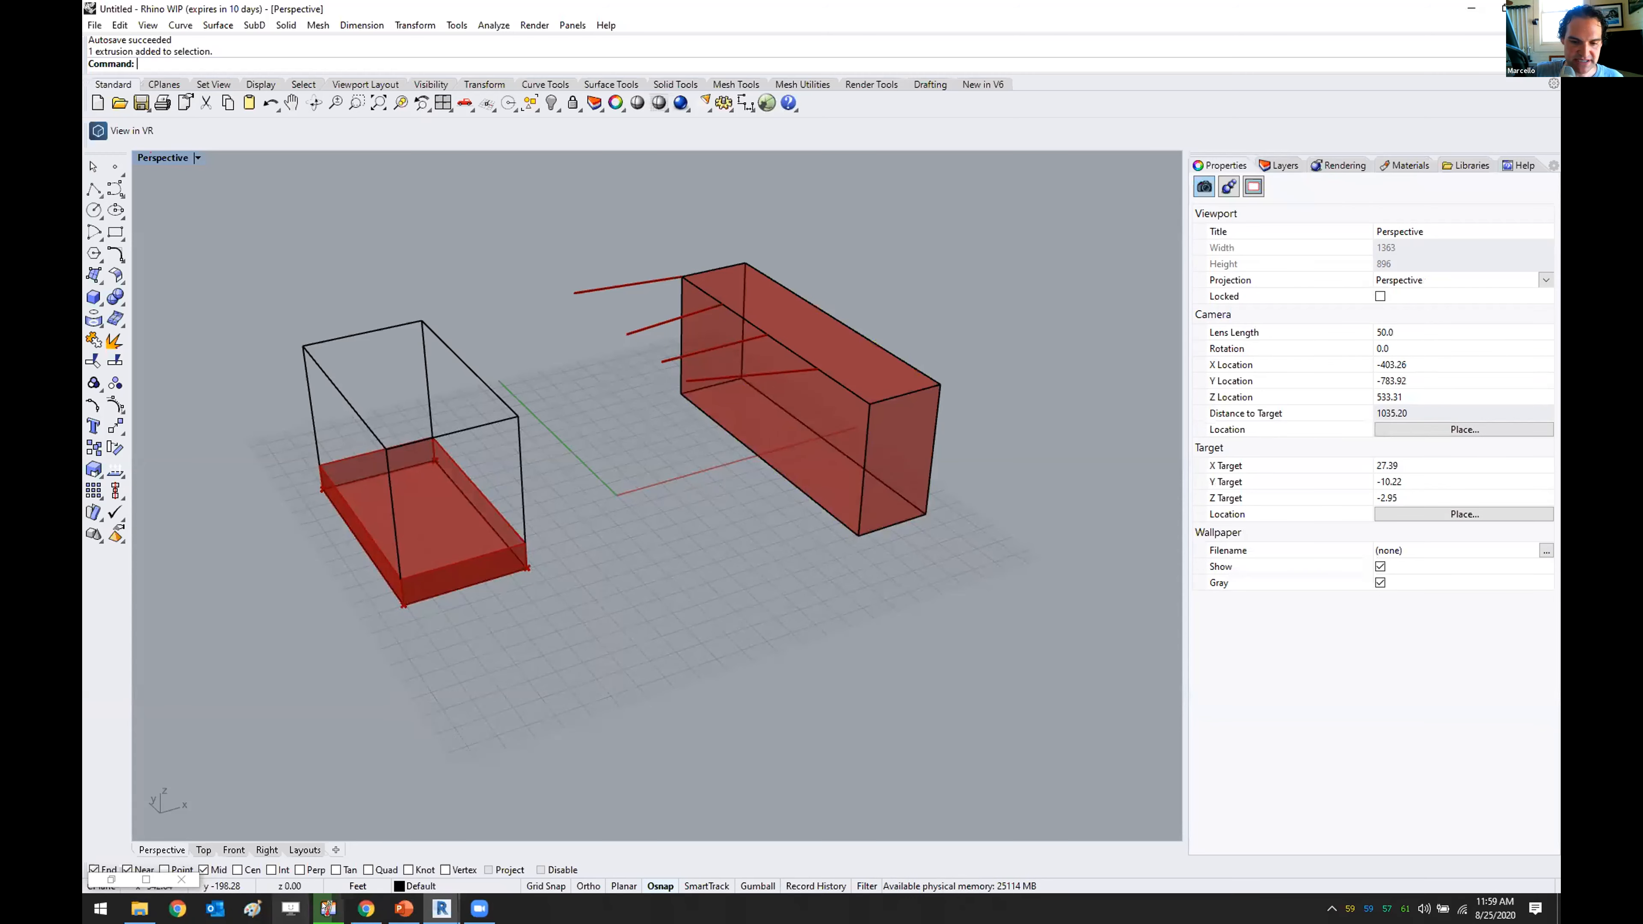
- Switch to the PowerPoint presentation marcello_pres_rhinoinside_2020.pptx and maximize its window
left_click(403, 909)
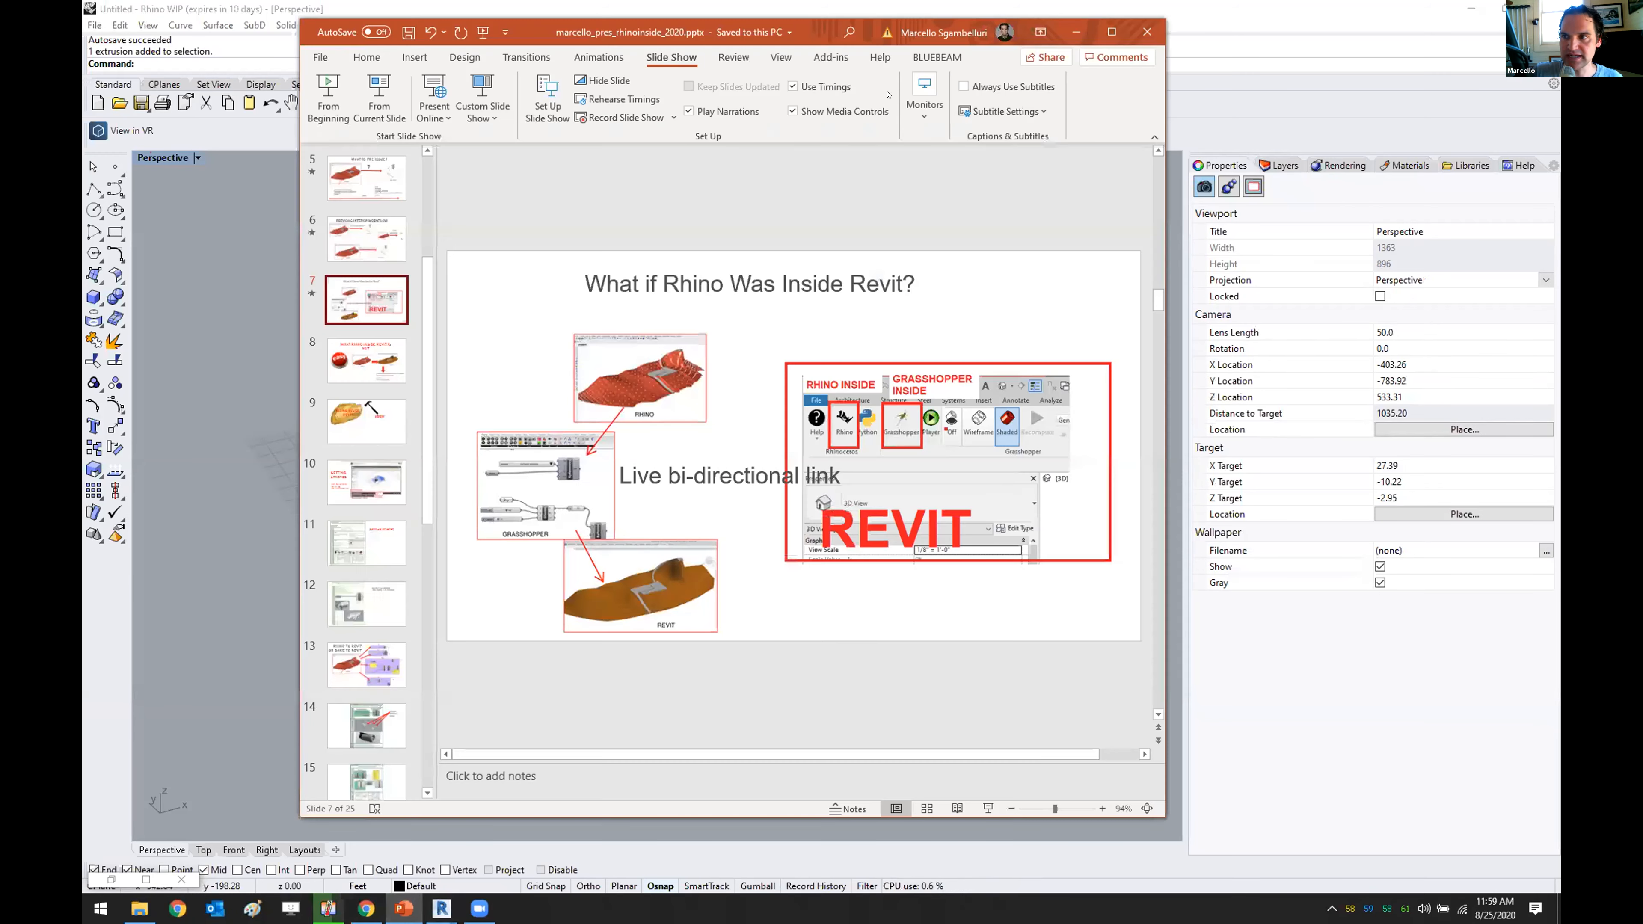
left_click(1107, 25)
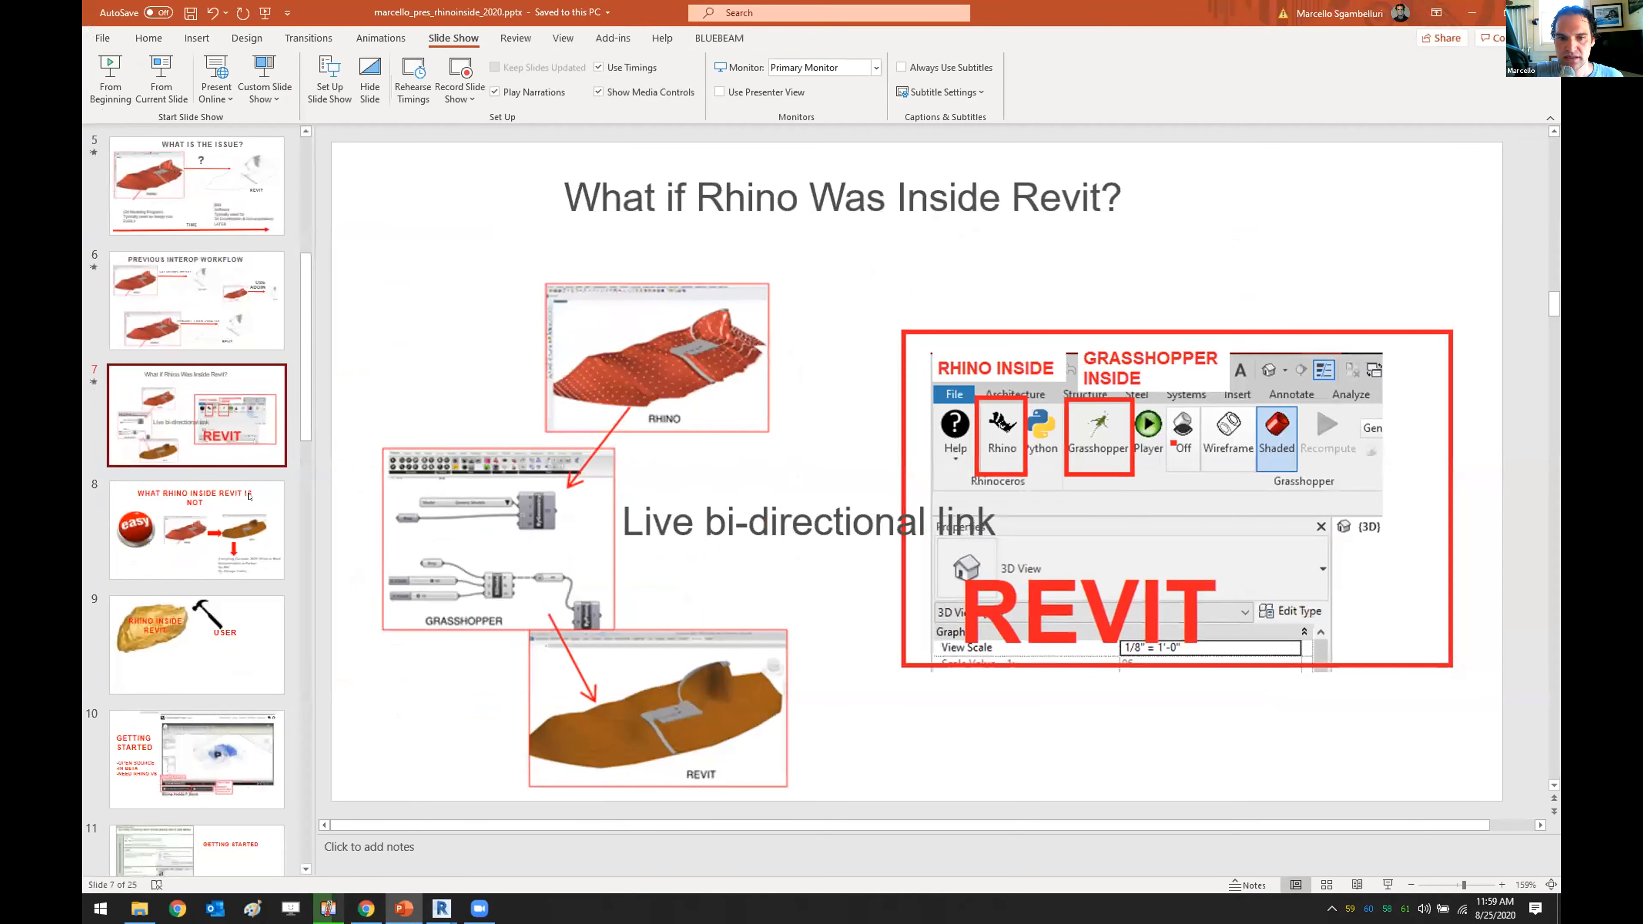